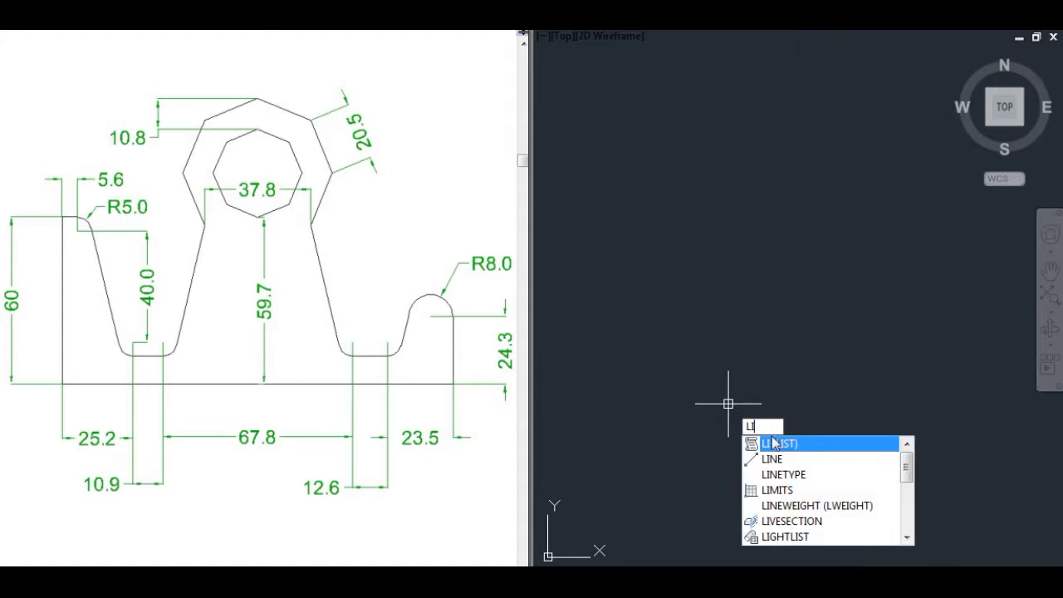
Draw a 60-unit vertical line downward as the profile's left edge
key(Return)
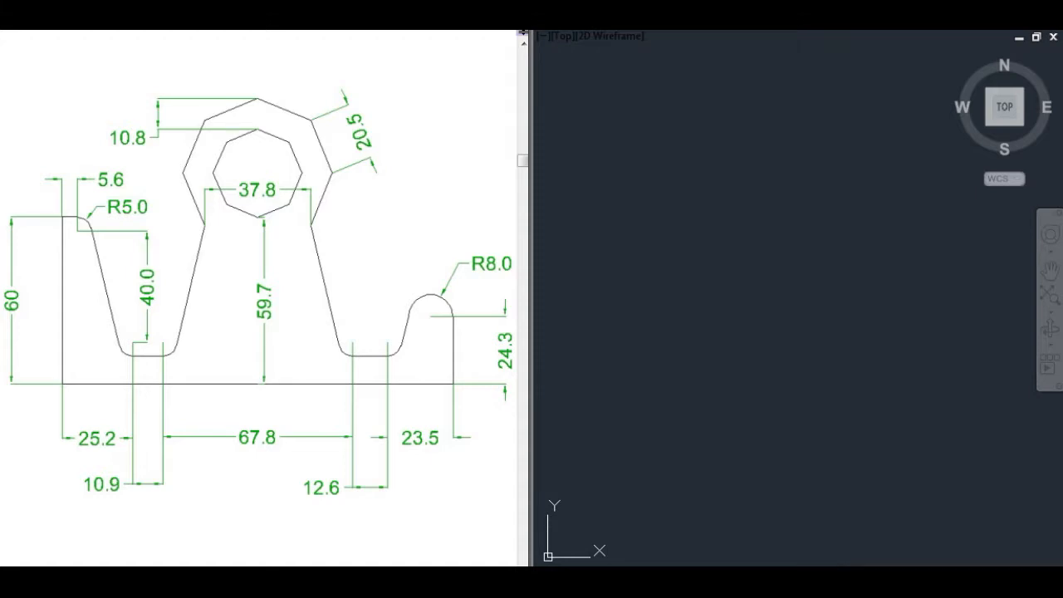
click(598, 239)
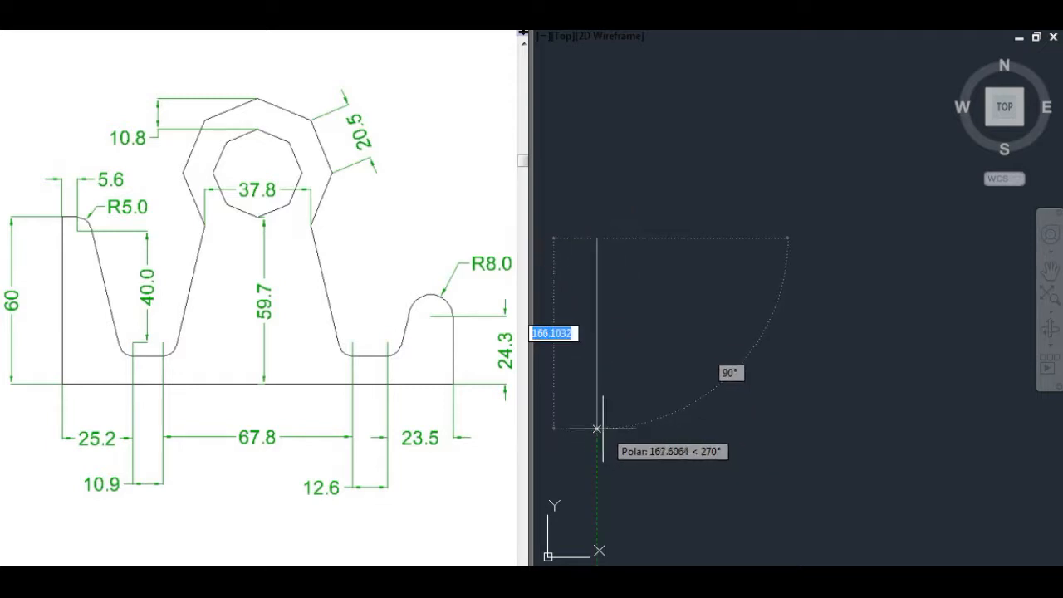
text(60)
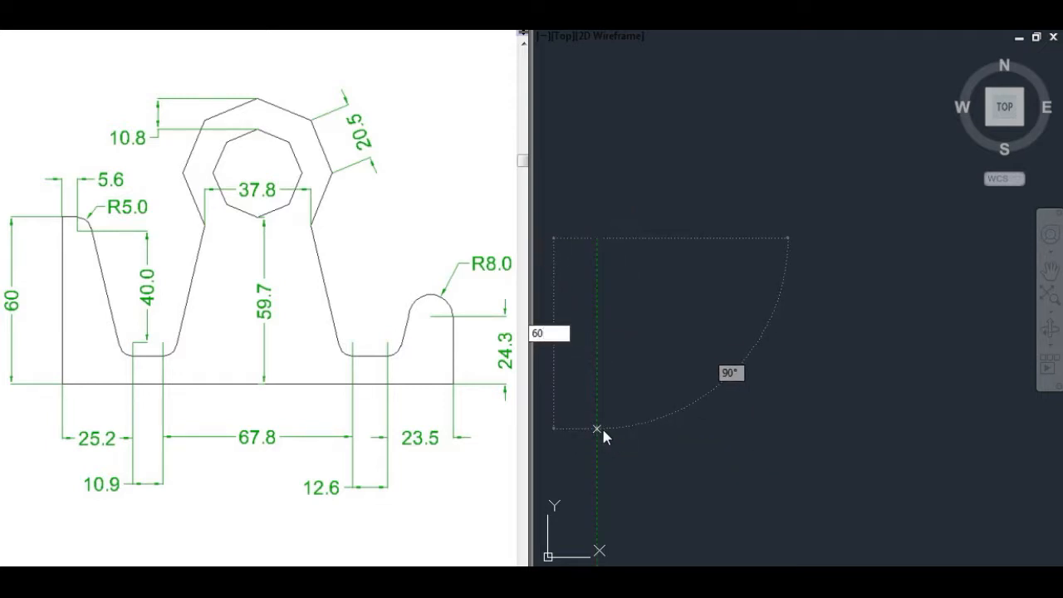
key(Return)
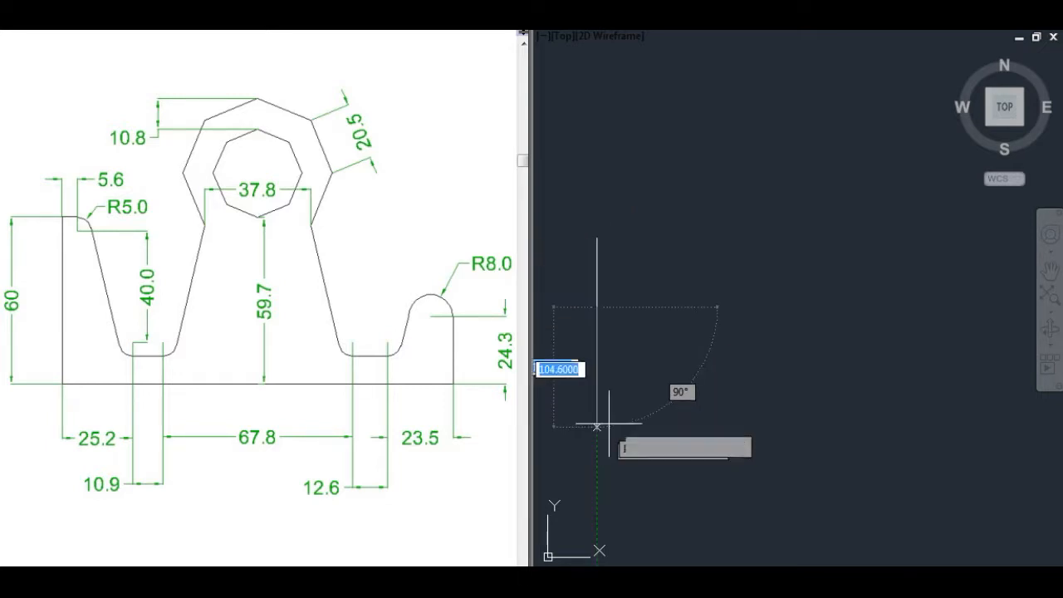
key(Escape)
scroll(598, 299, up, 4)
middle_drag(631, 317, 623, 410)
scroll(615, 468, up, 2)
scroll(631, 453, down, 2)
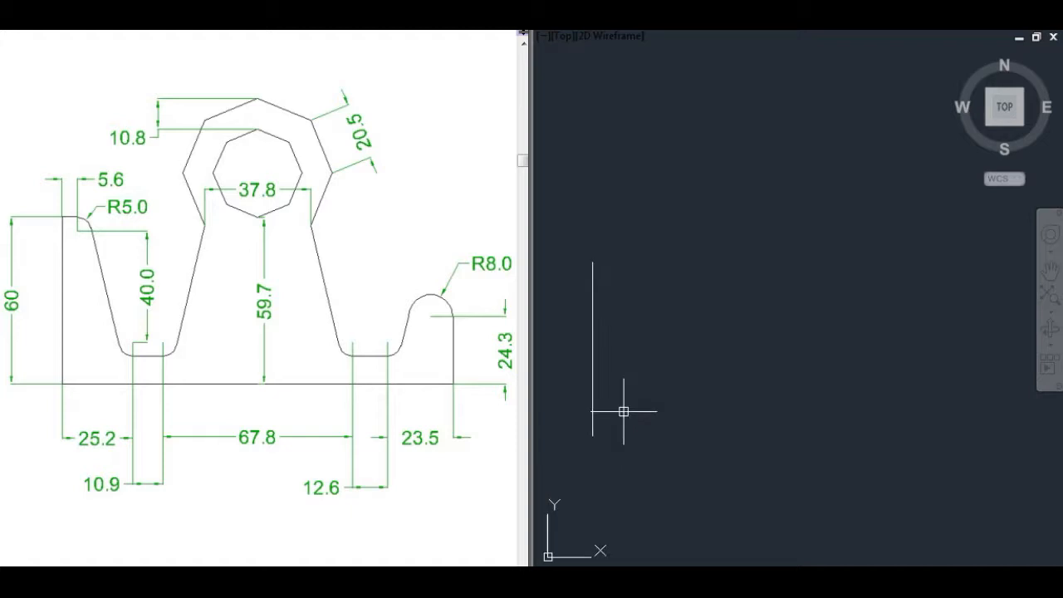
Draw a 25.2-unit horizontal base line from the left edge's lower end, ending with a short vertical marker line downward
text(L)
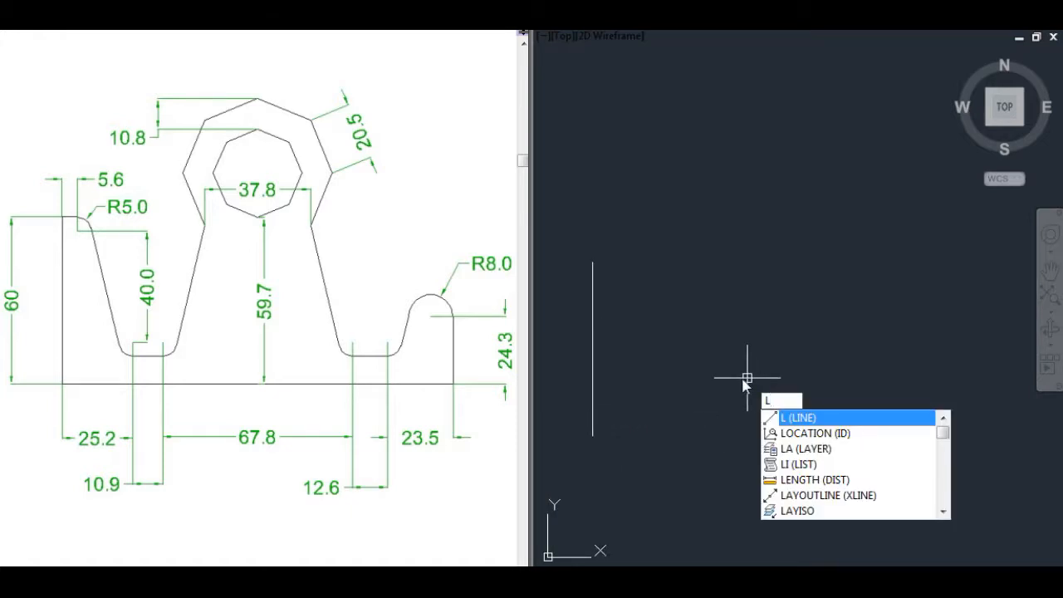
key(Return)
click(593, 435)
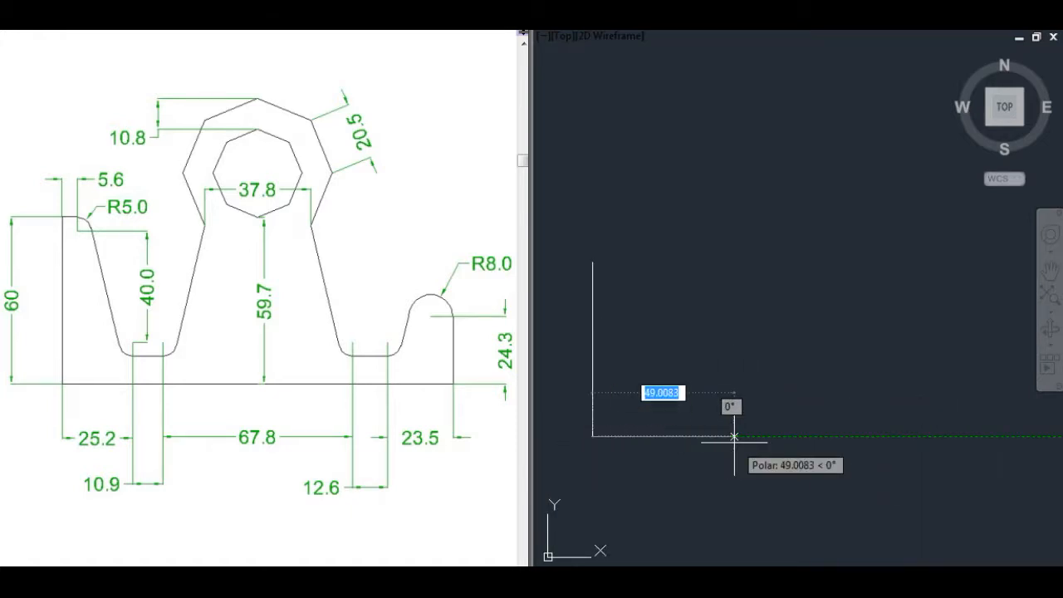
text(25)
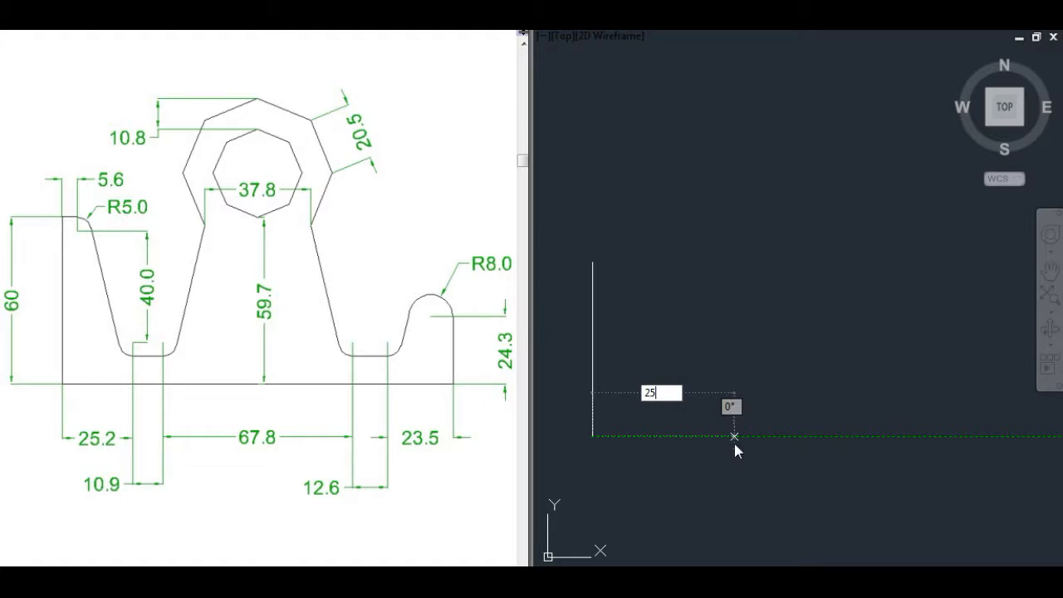
text(.2)
key(Return)
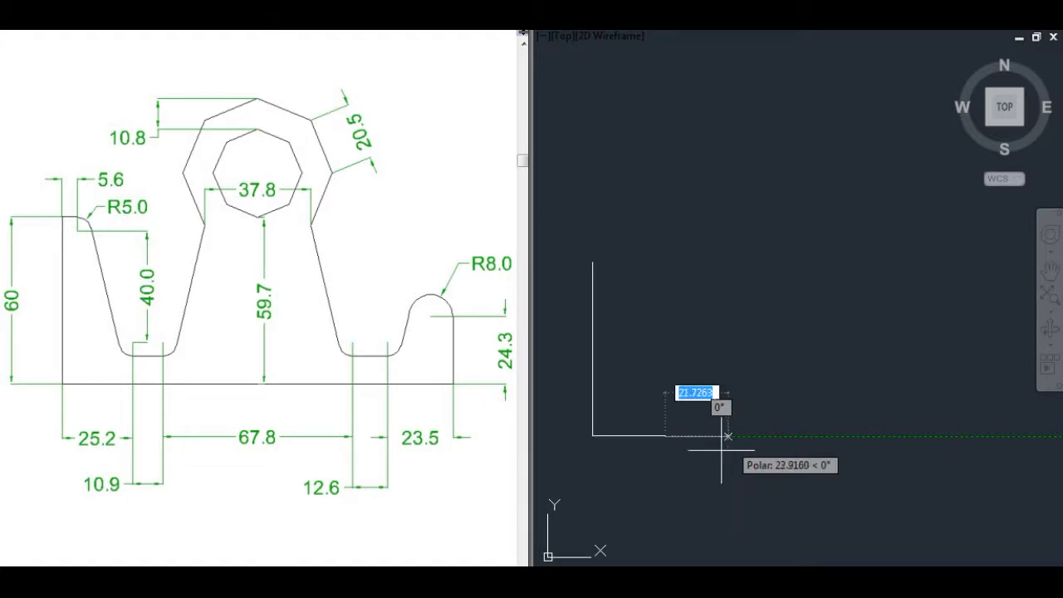
click(665, 502)
key(Return)
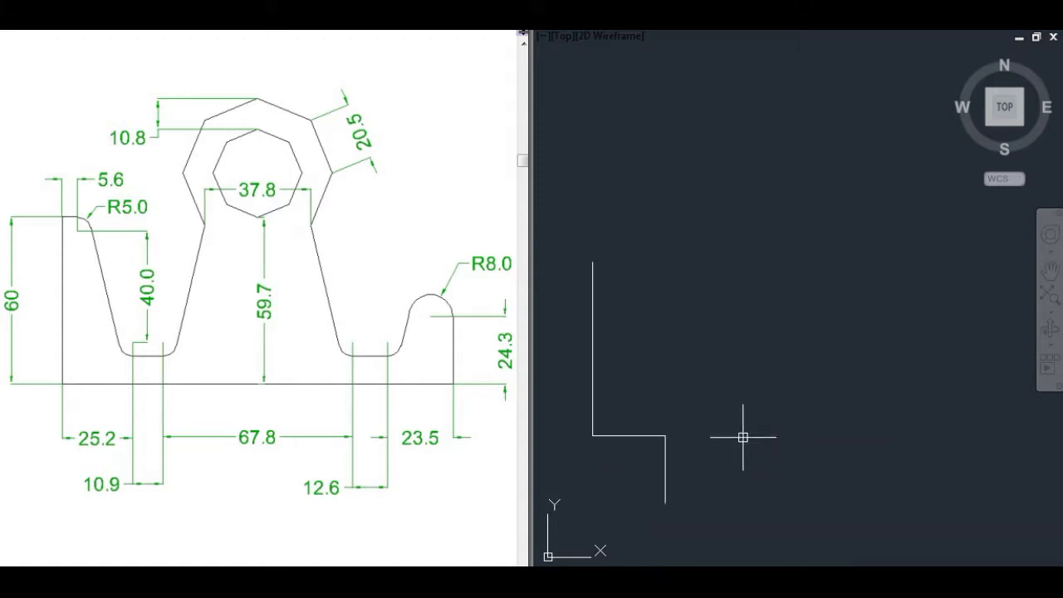
Extend the base 10.9 units to the right from the first marker and end it with a short downward marker line
key(Return)
click(665, 435)
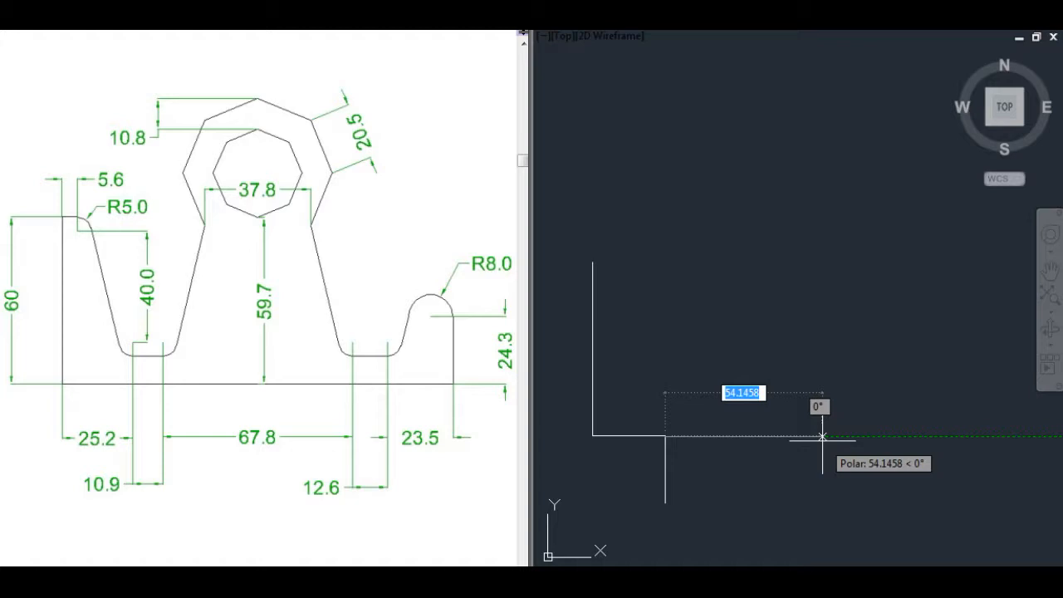
text(10.9)
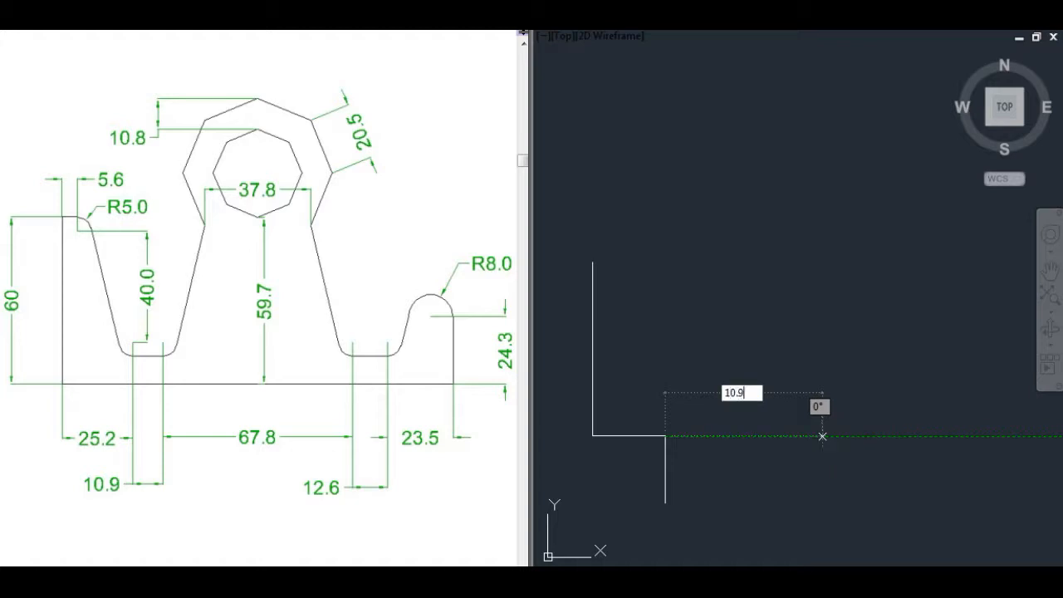
key(Return)
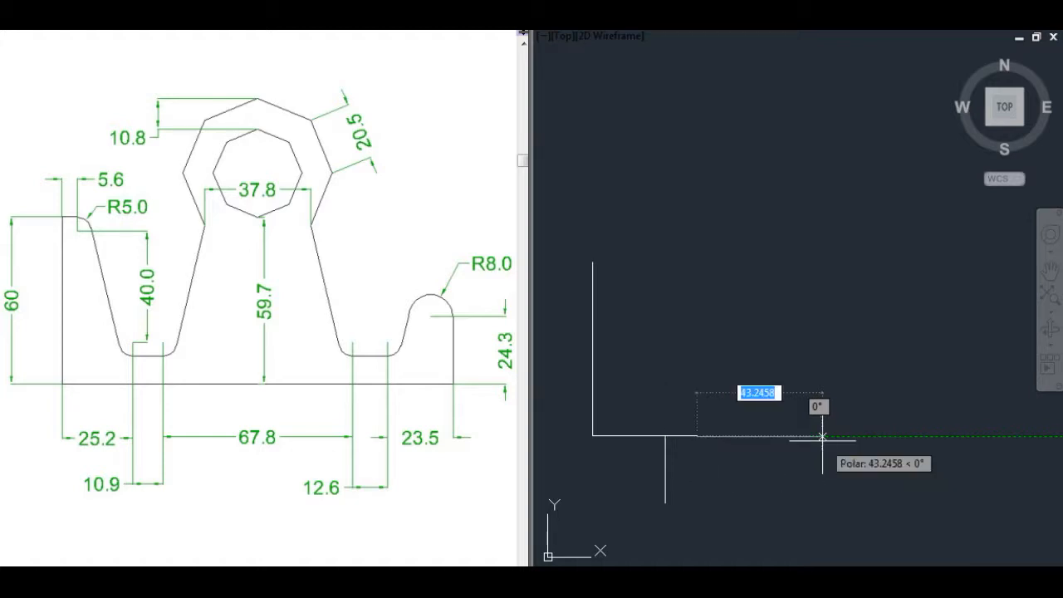
click(696, 478)
key(Escape)
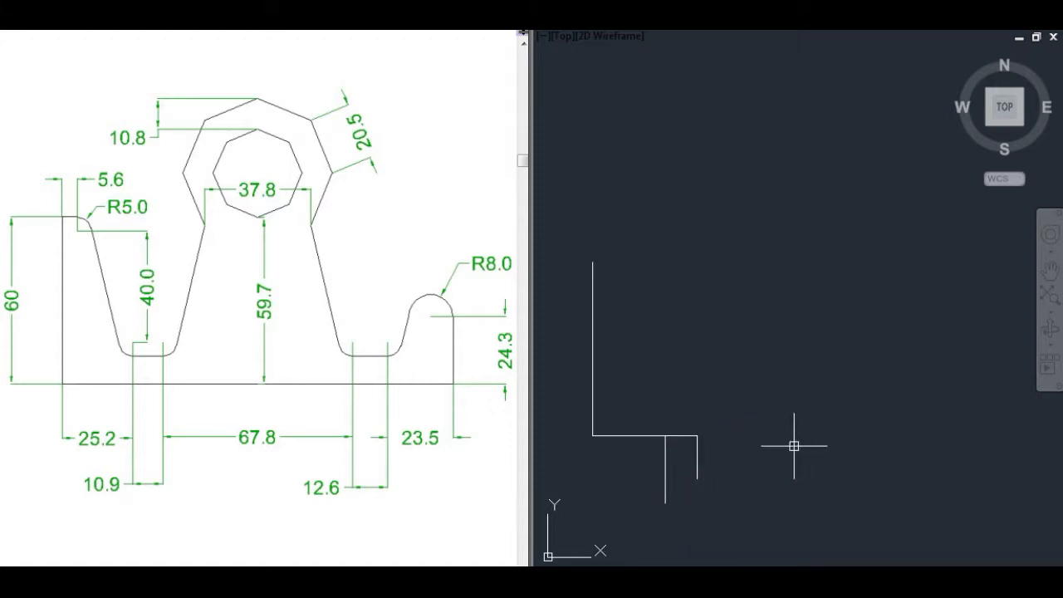
Extend the base another 67.8 units to the right, ending with a downward marker line about 8.7 units long
key(Return)
click(697, 436)
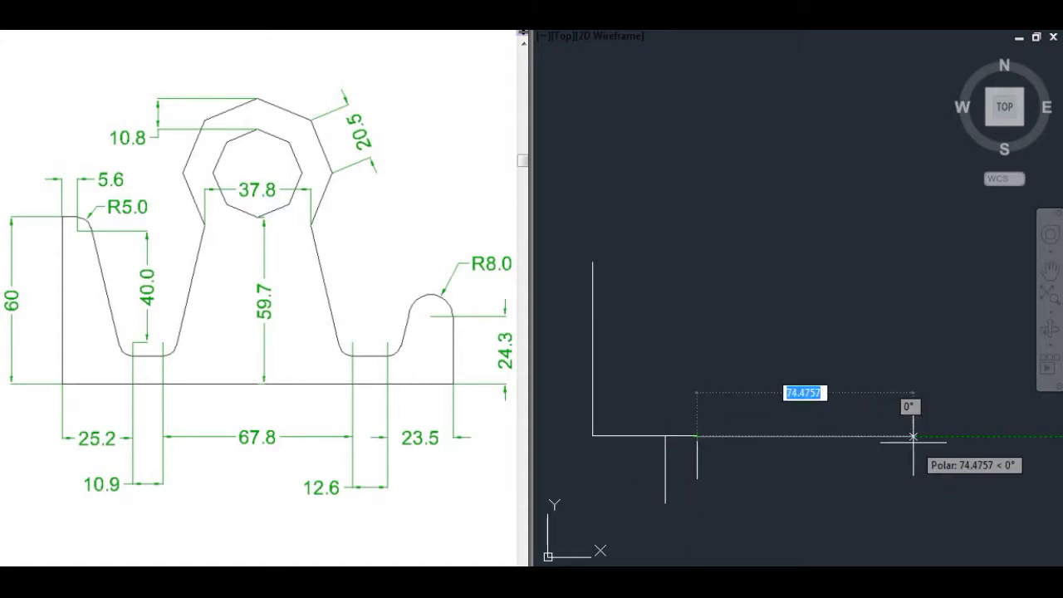
text(67.8)
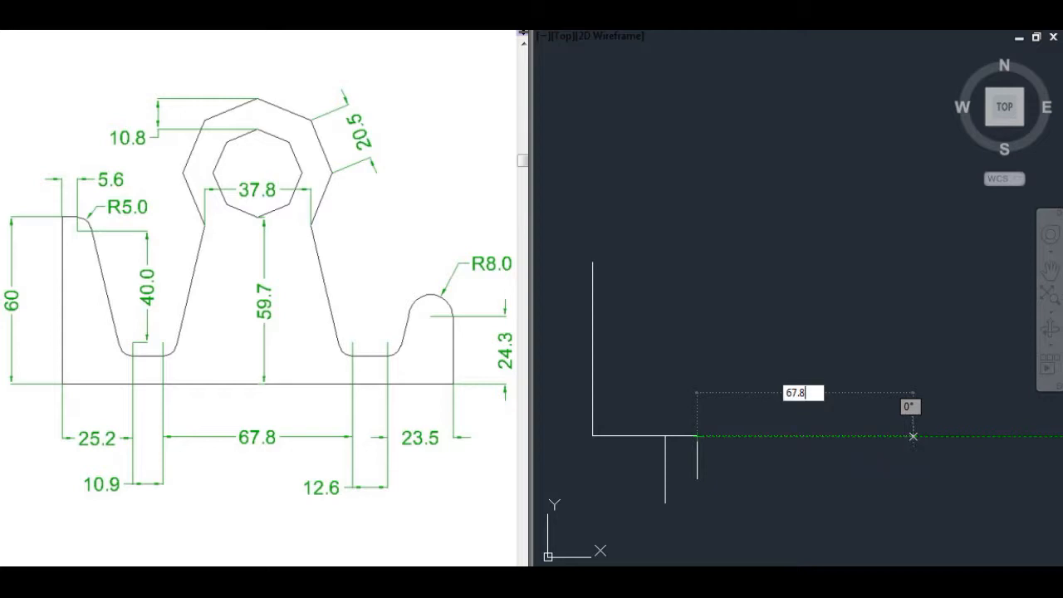
key(Return)
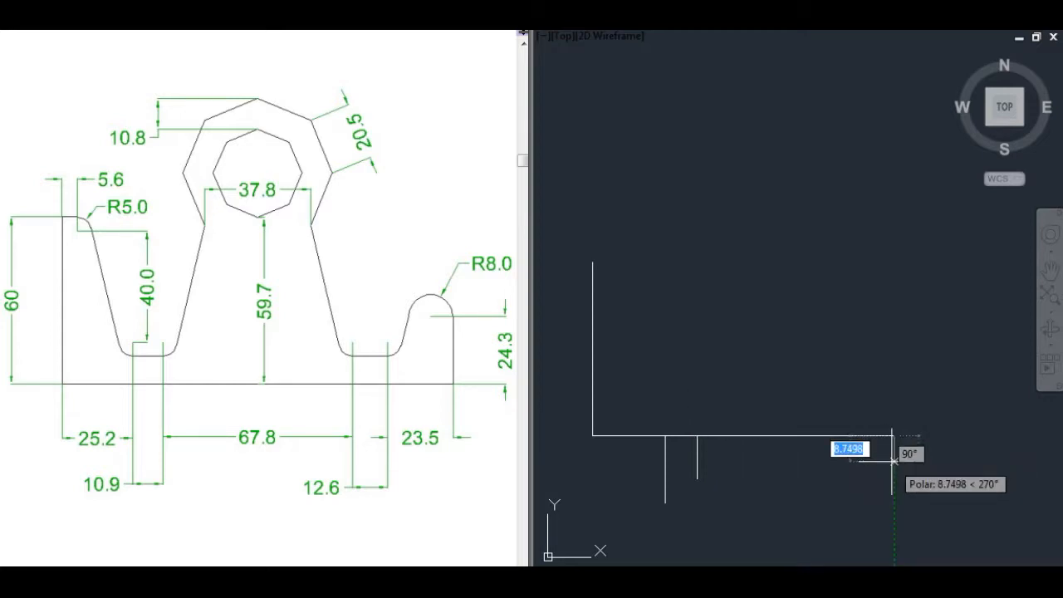
key(Escape)
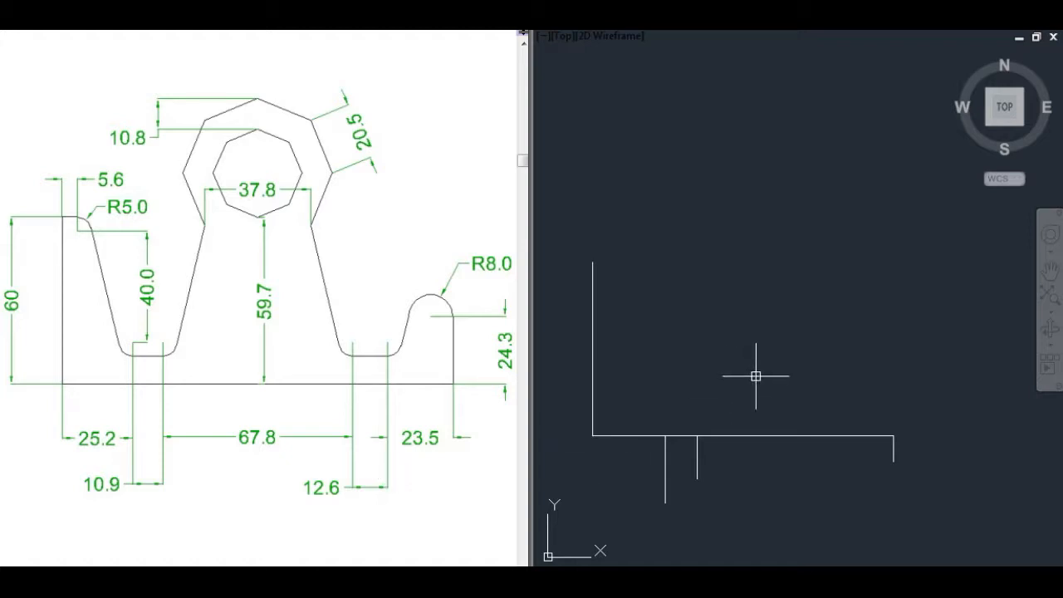
Add a 12.6-unit base segment to the right of the third marker, with a short downward marker line at its end
key(l)
key(Return)
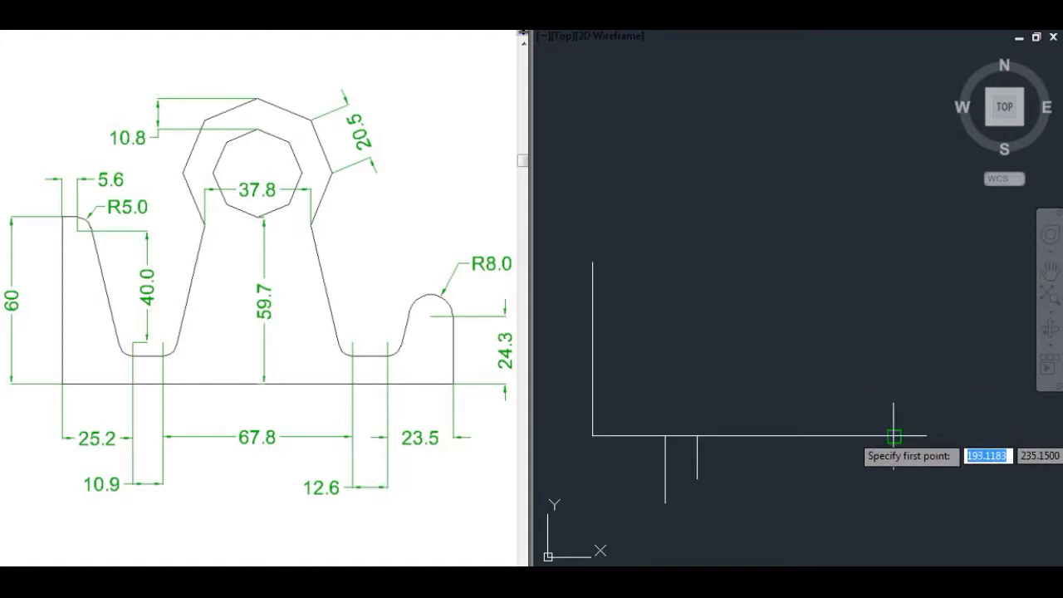
click(894, 435)
text(12)
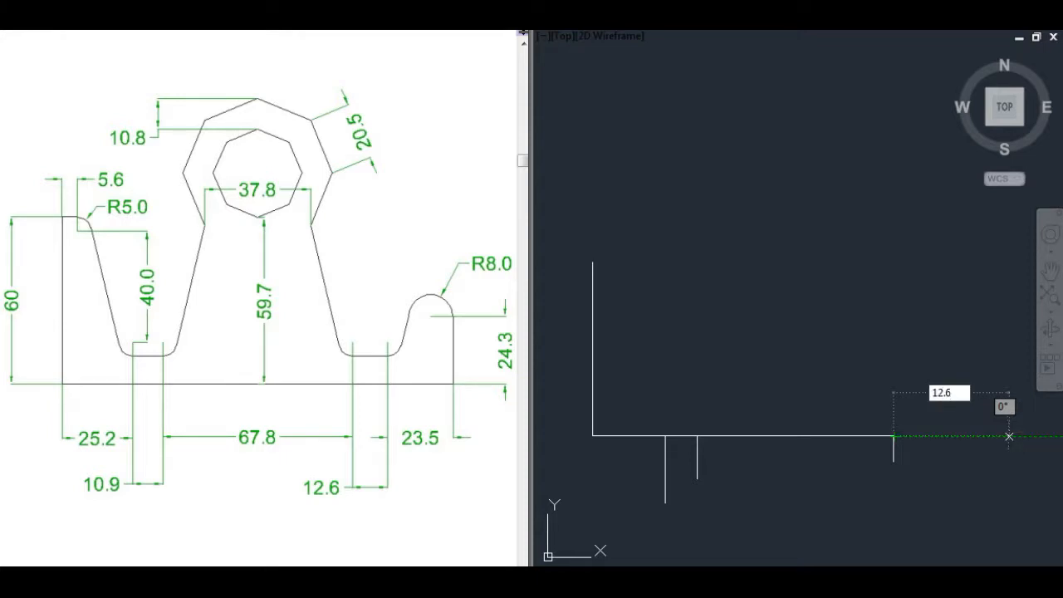
text(.6)
key(Return)
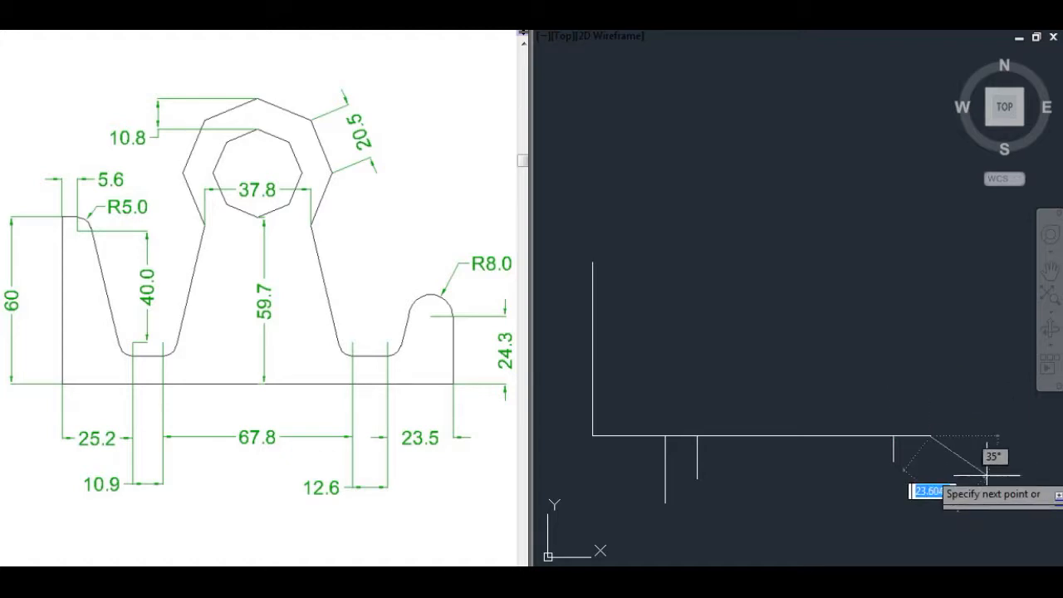
click(939, 463)
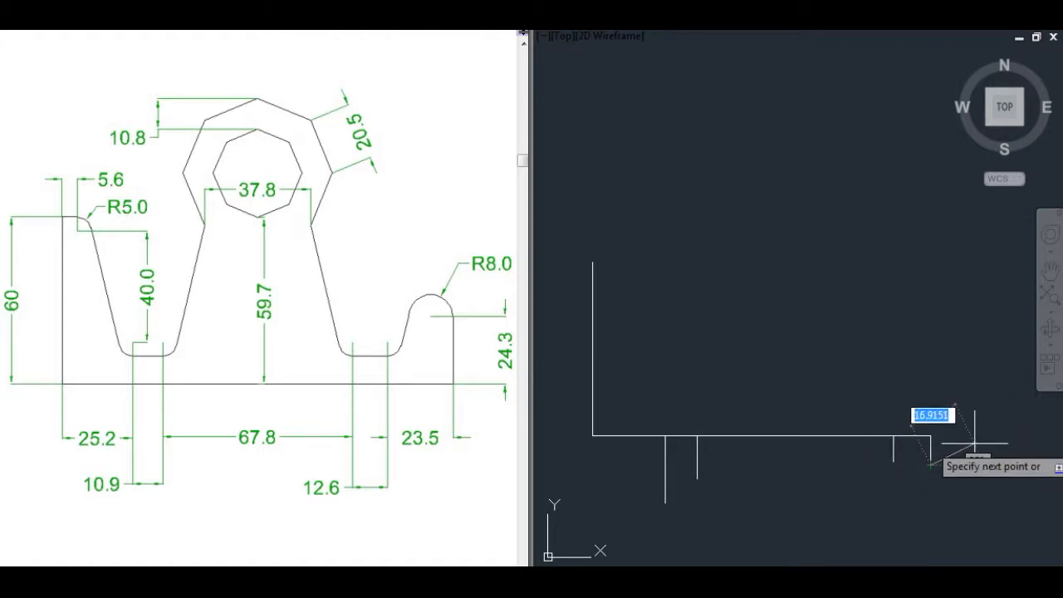
key(Escape)
Finish the base with a 23.5-unit segment to the right and draw a 24.3-unit vertical line upward from its end
right_click(889, 364)
click(910, 47)
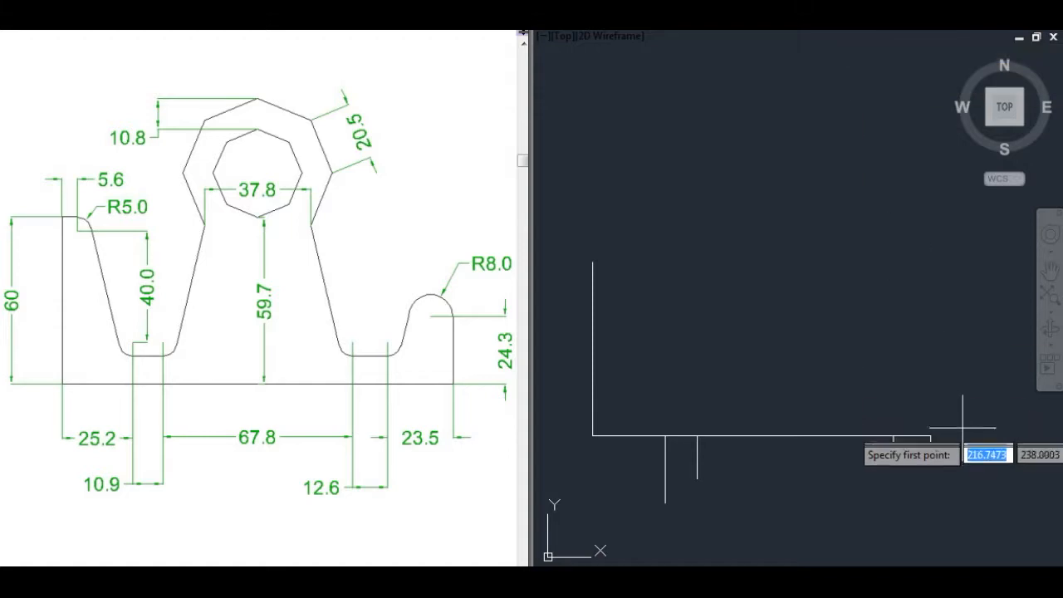
click(931, 435)
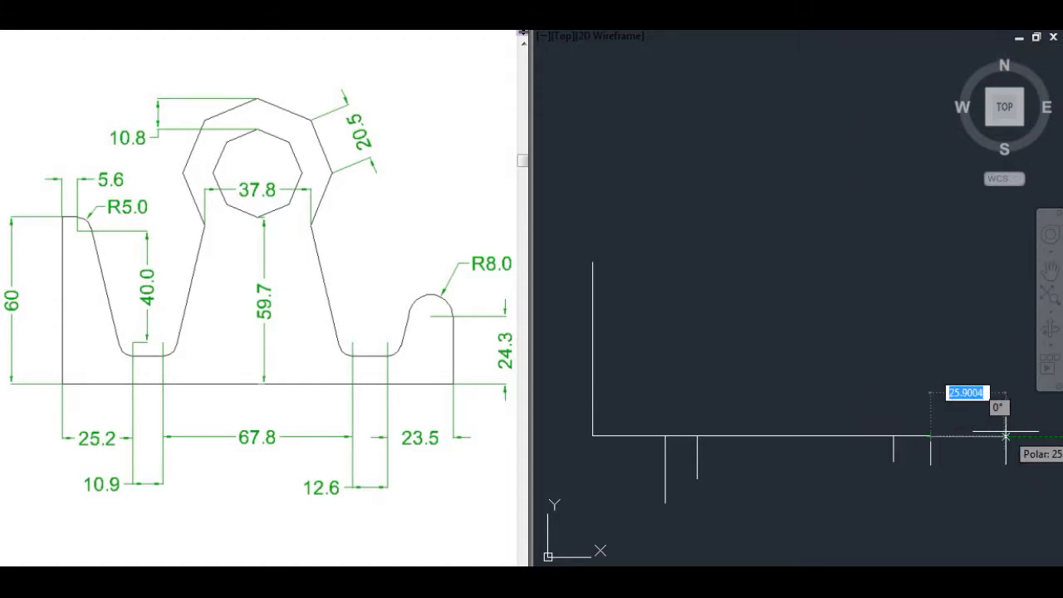
text(23)
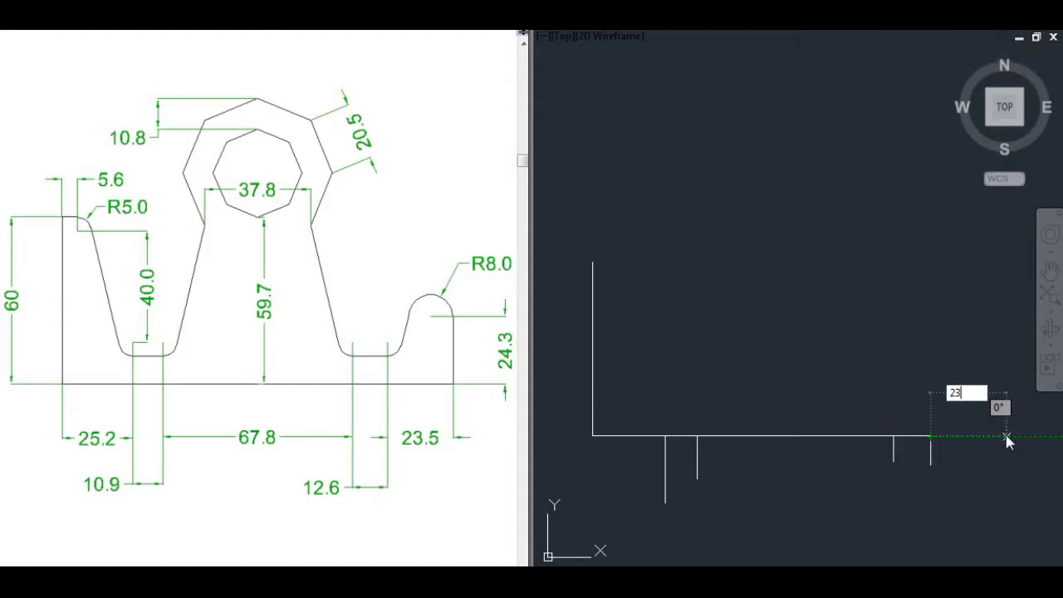
text(.5)
key(Return)
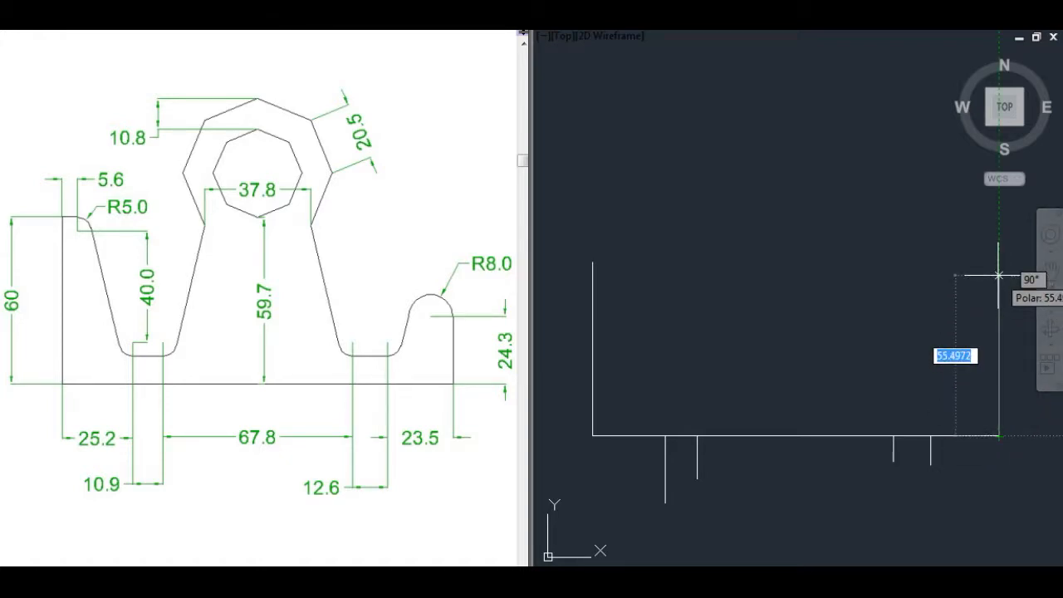
text(24)
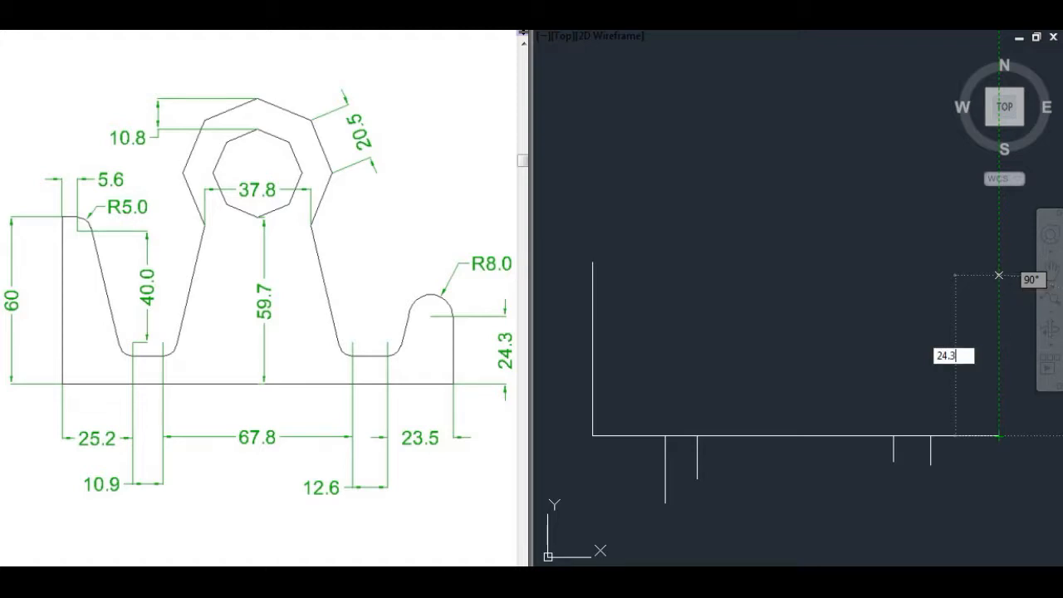
text(.3)
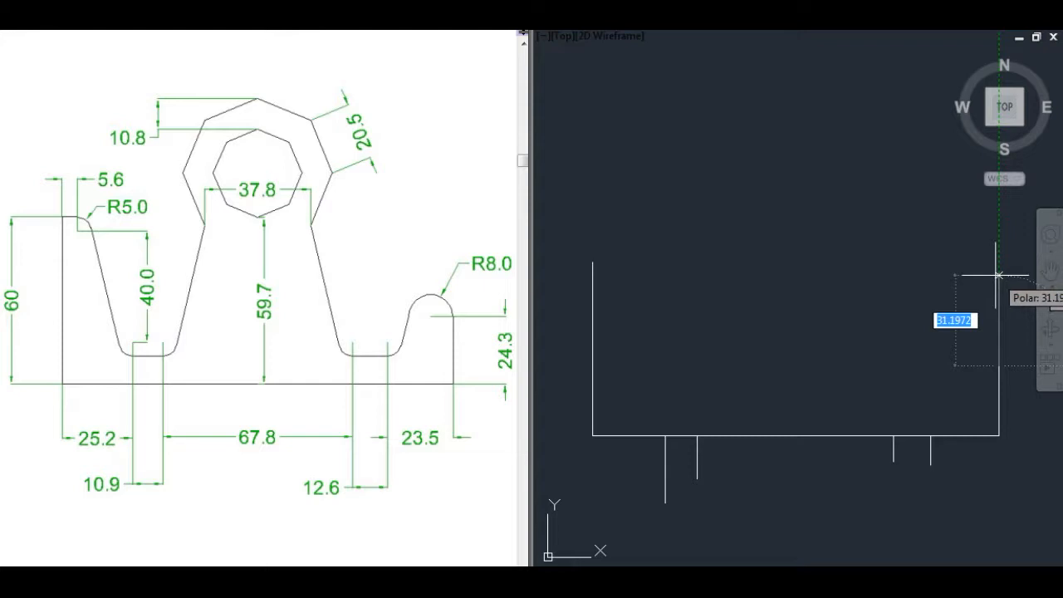
key(Return)
key(Return)
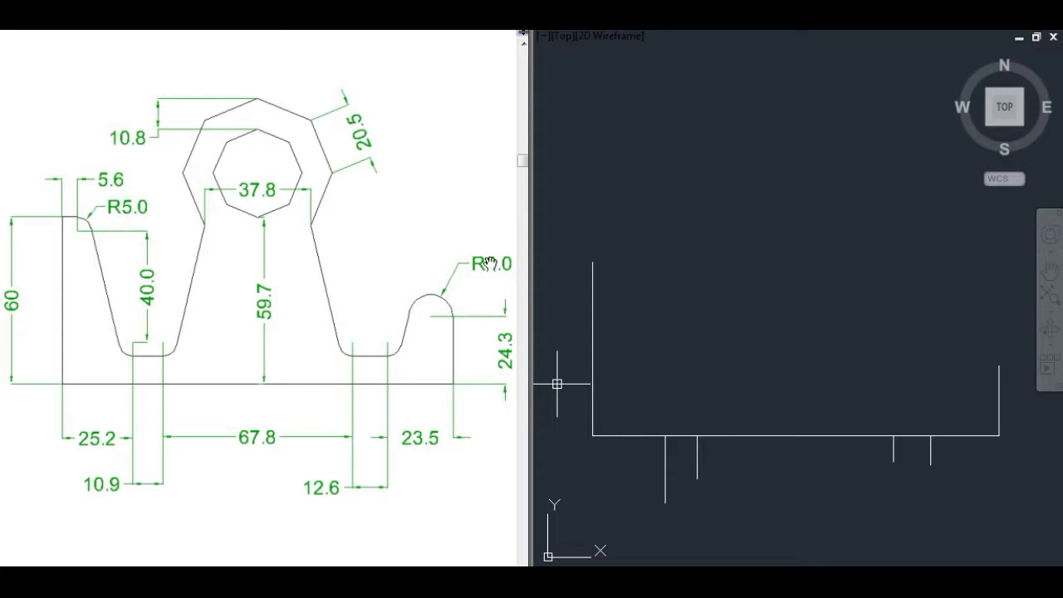
click(823, 326)
key(Escape)
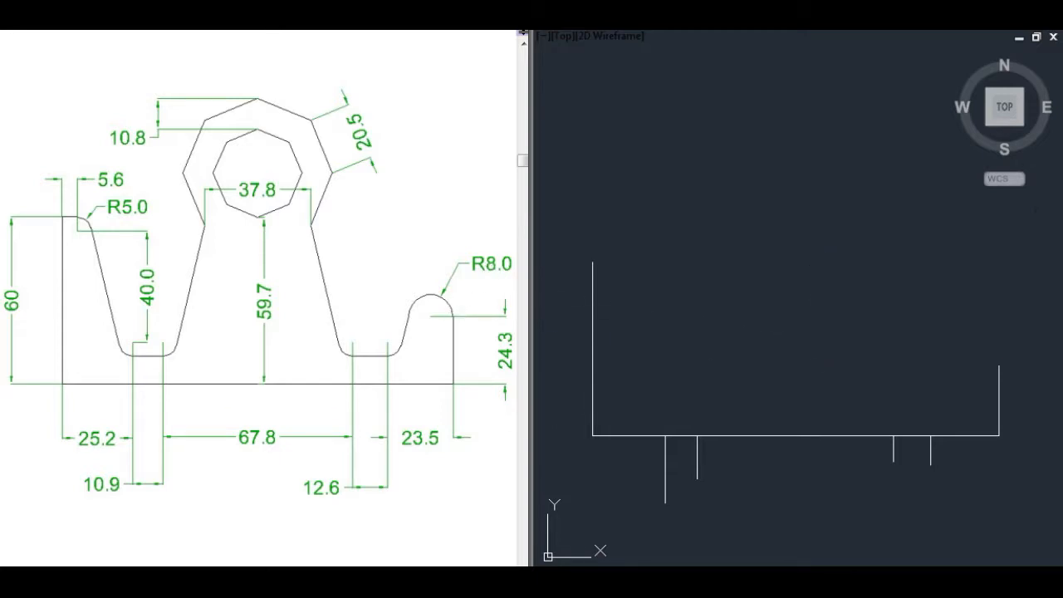
Draw a circle of radius 8 in the empty area above the base line
text(C)
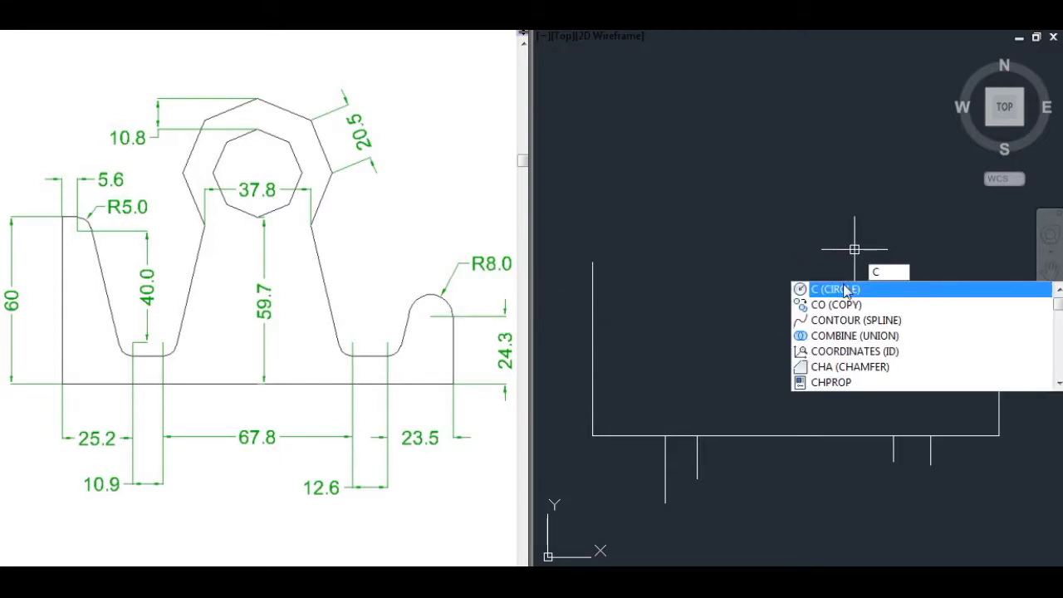
key(Return)
click(817, 297)
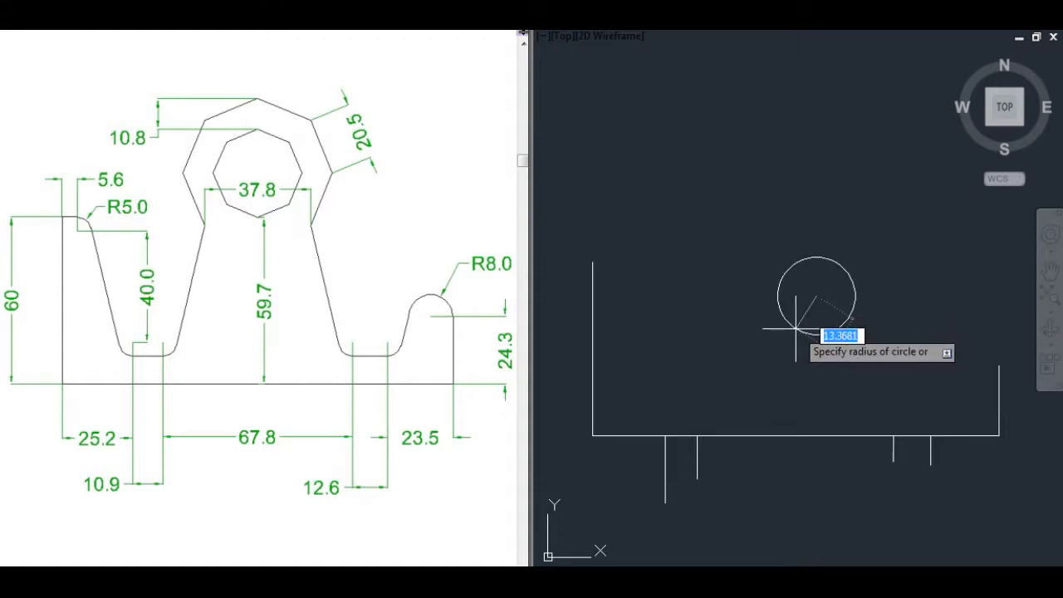
text(8)
key(Return)
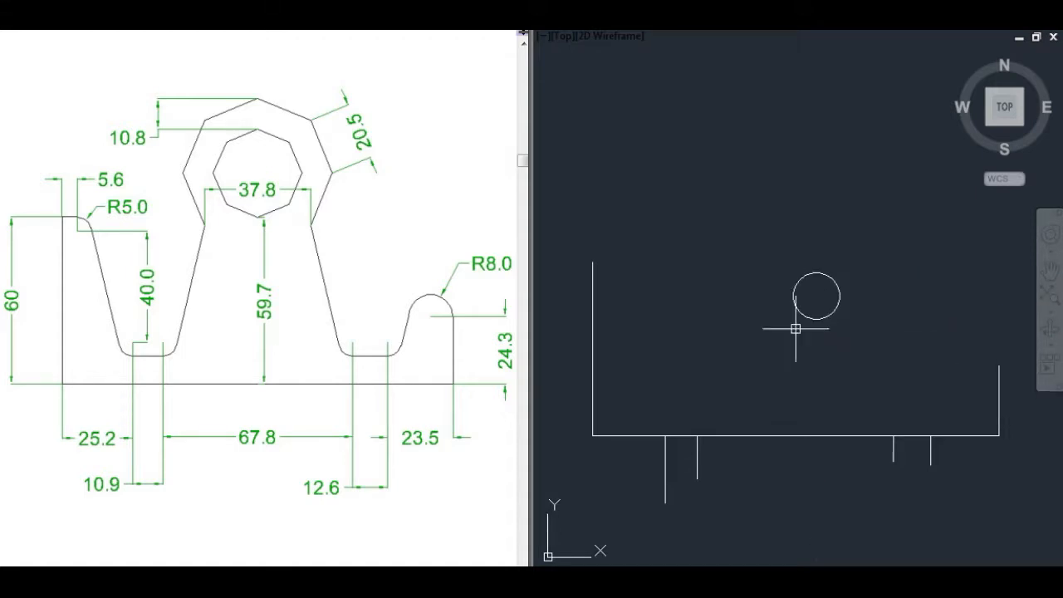
Move the radius 8 circle by its right quadrant onto the top end of the profile's right vertical line
click(853, 342)
click(799, 276)
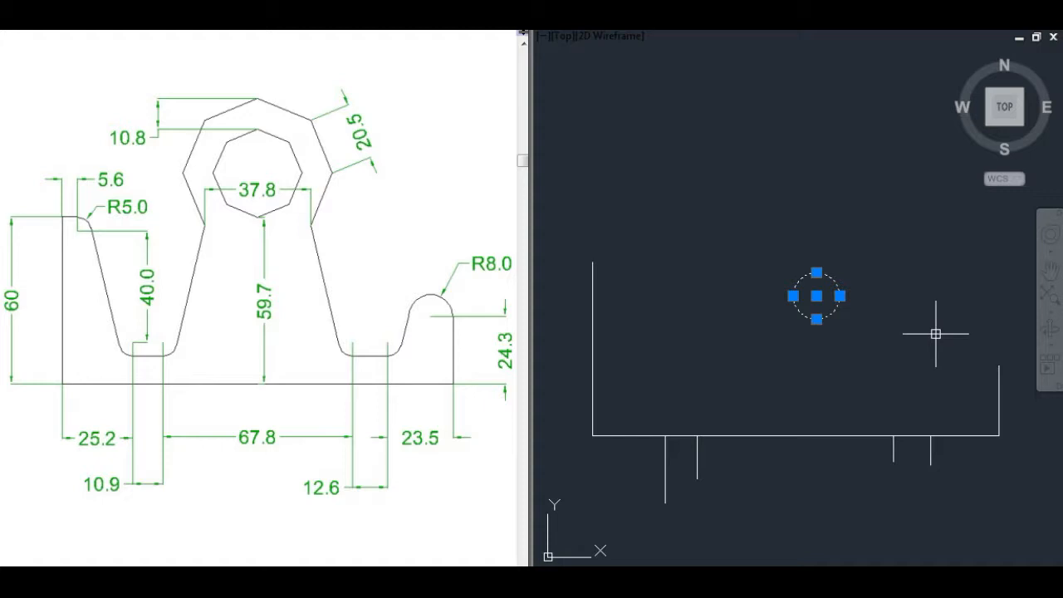
text(m)
key(Return)
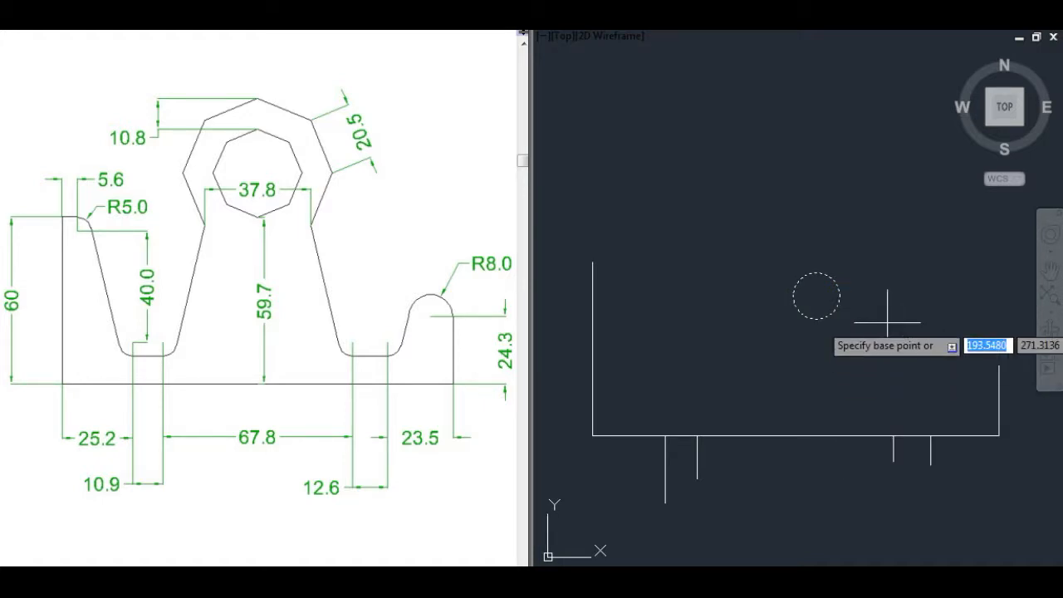
click(840, 296)
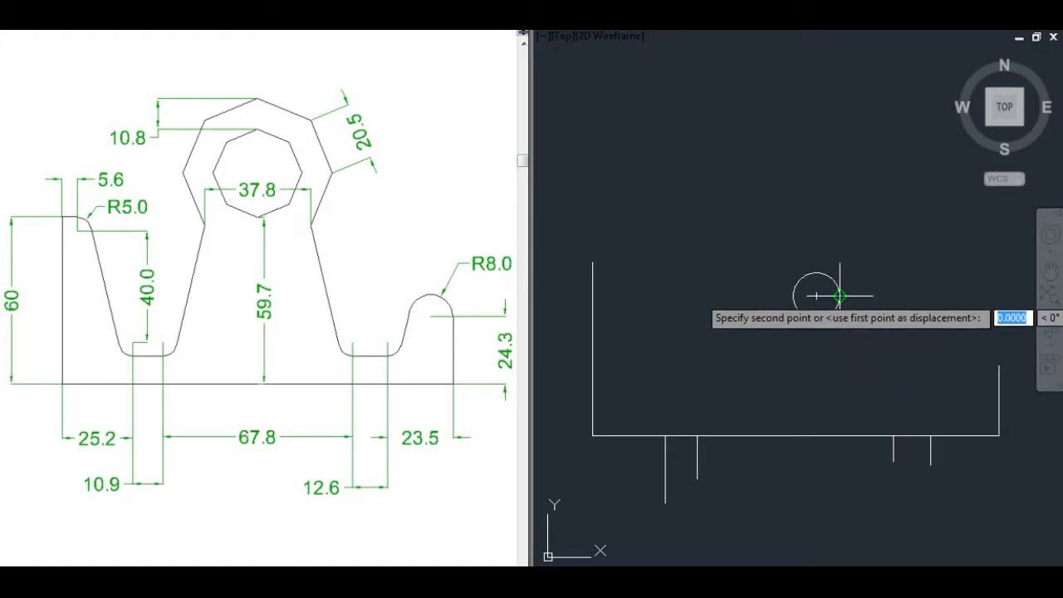
click(999, 364)
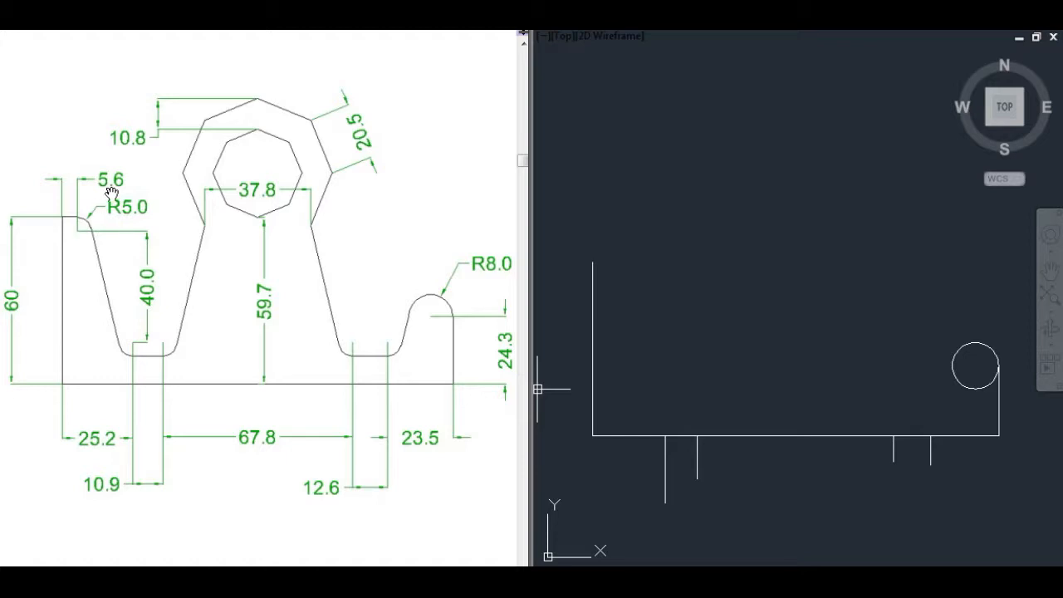
click(773, 331)
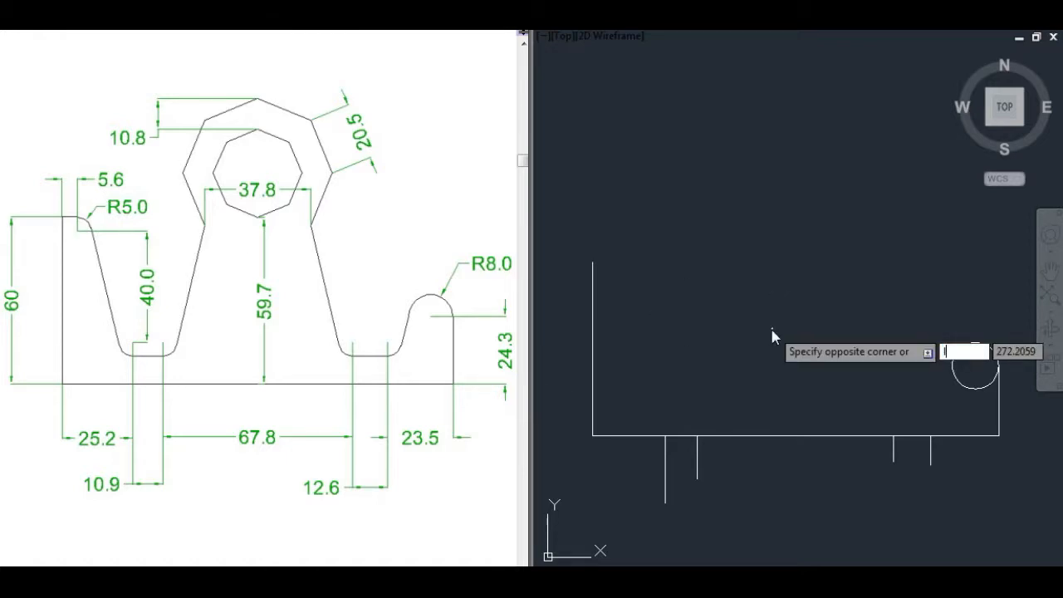
key(Escape)
key(Return)
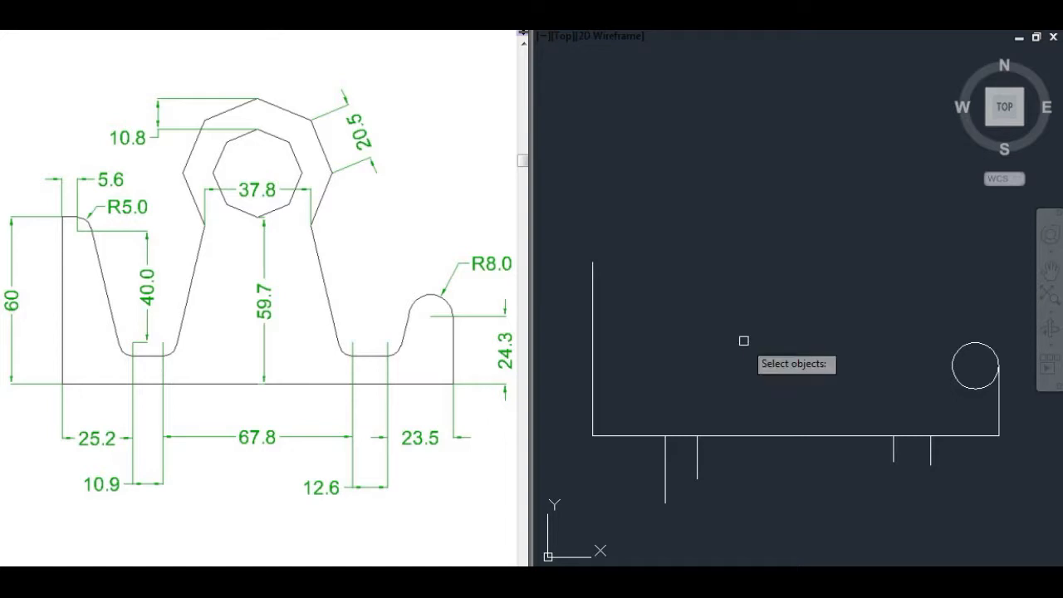
key(Escape)
Draw a 5.6-unit horizontal line to the right from the top end of the left vertical edge
text(l)
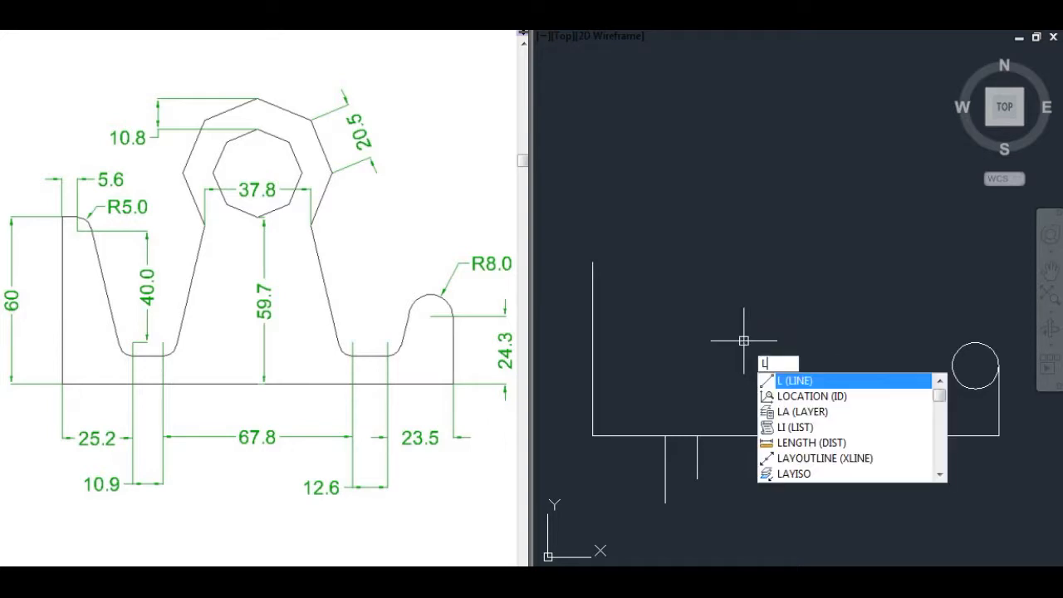
key(Return)
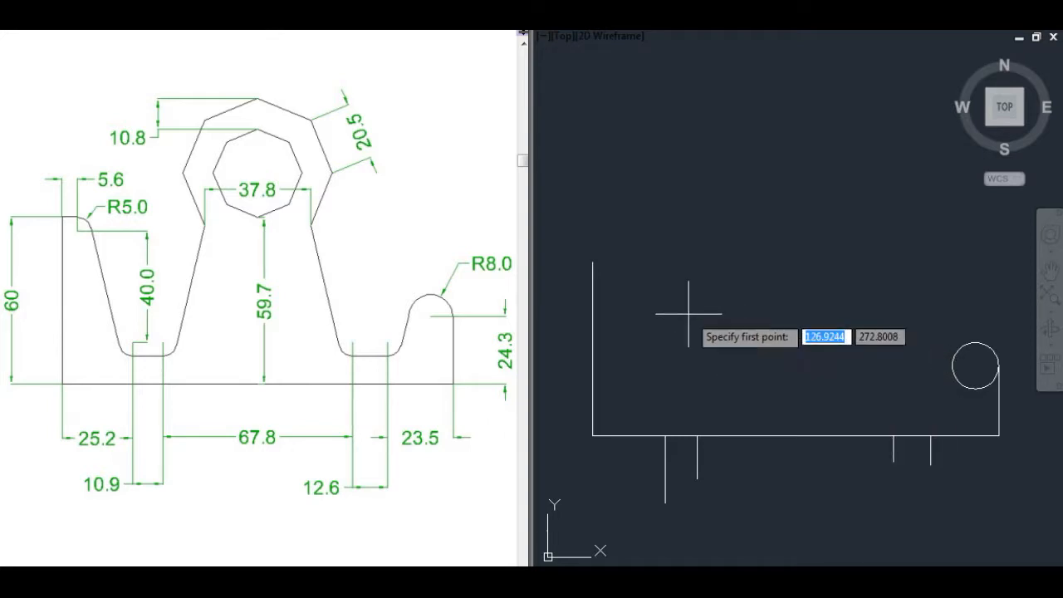
click(593, 263)
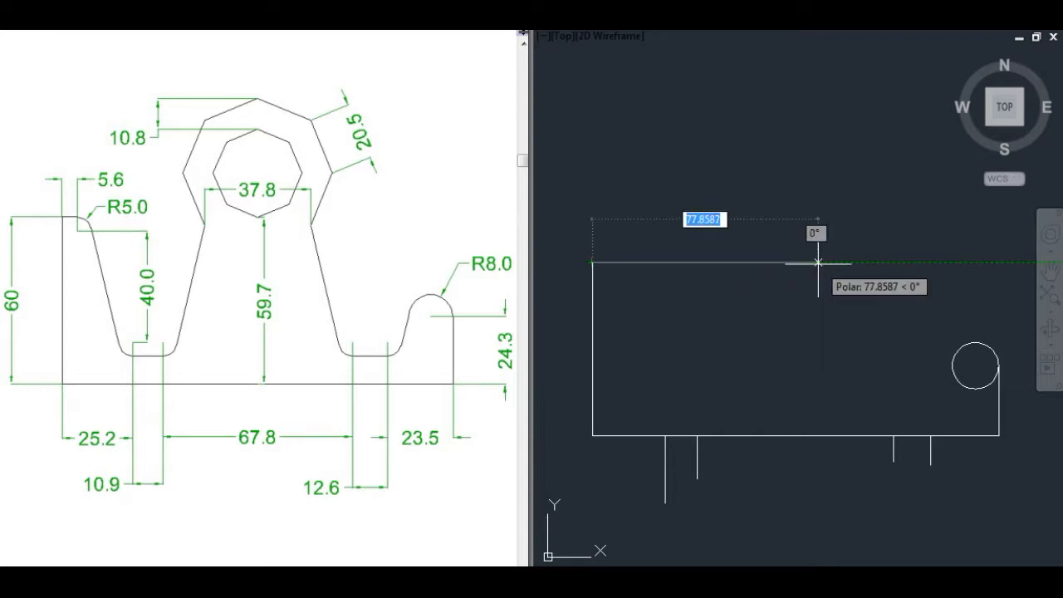
text(5)
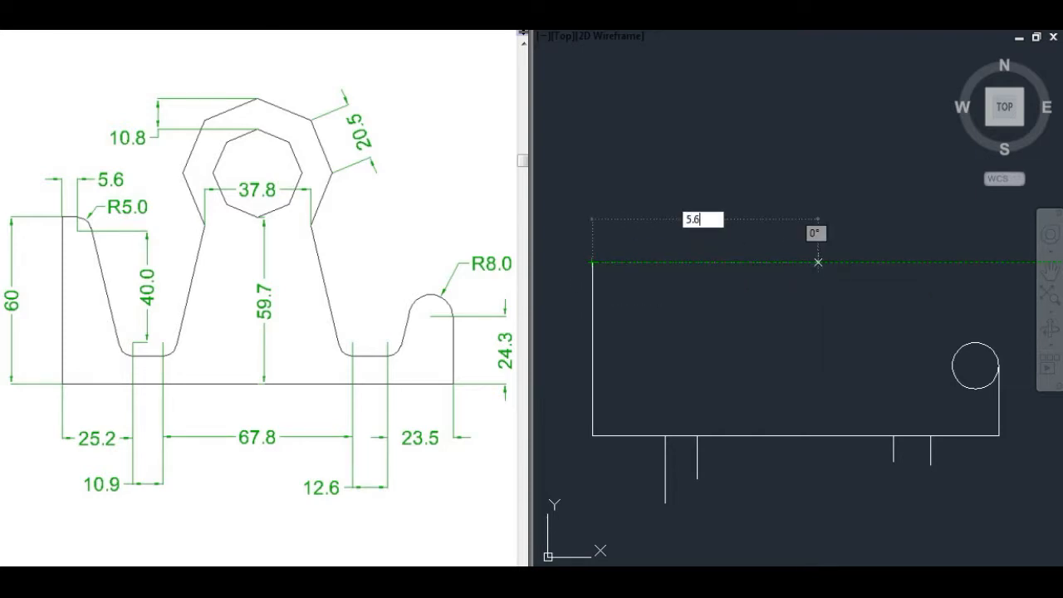
text(.6)
key(Return)
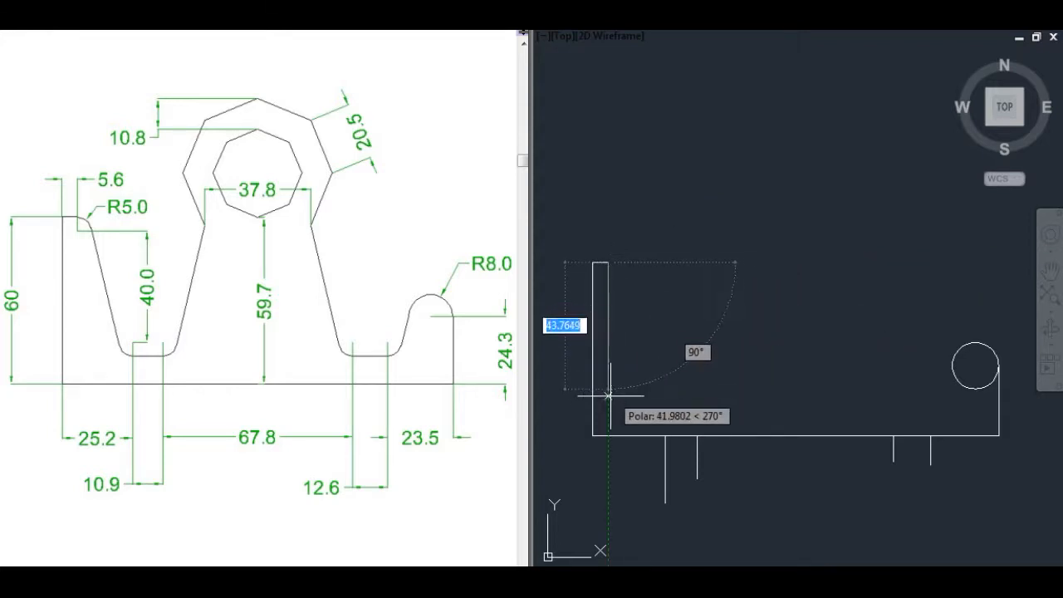
key(Escape)
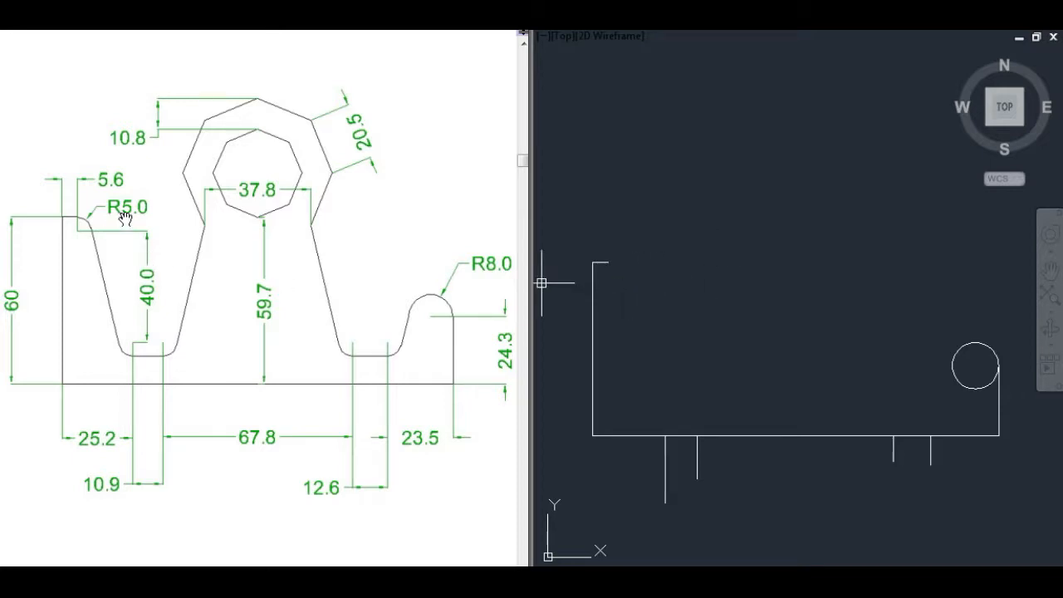
Draw a circle of radius 5 in the empty area above the base line
text(c)
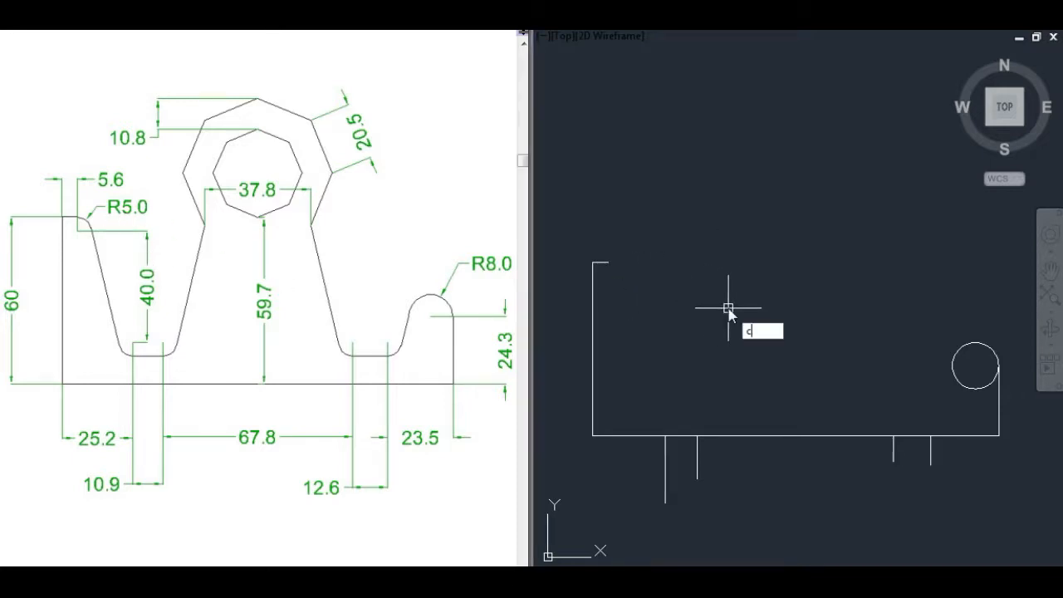
click(768, 349)
click(756, 301)
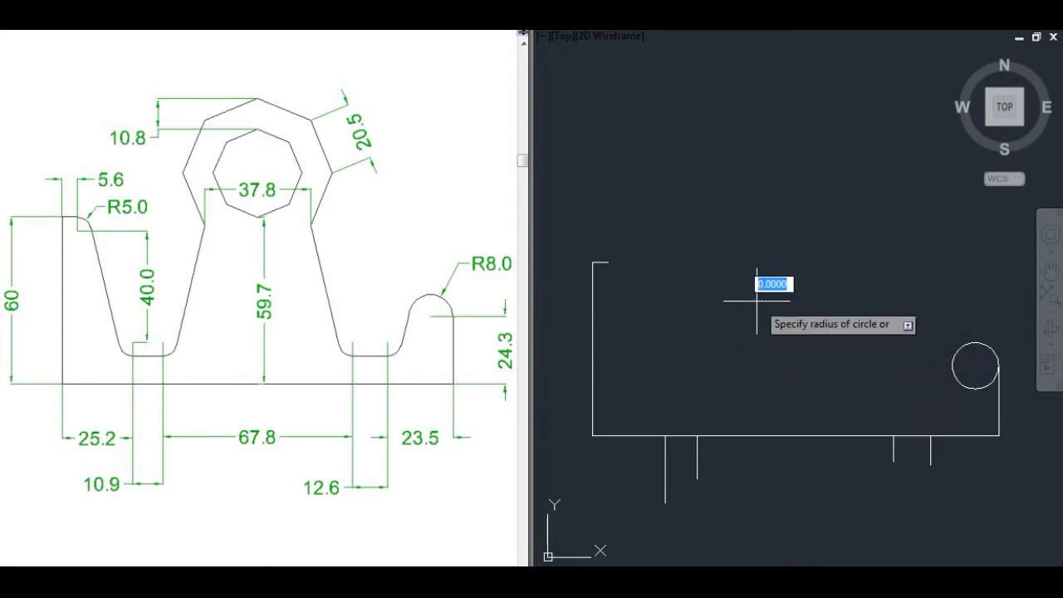
text(5)
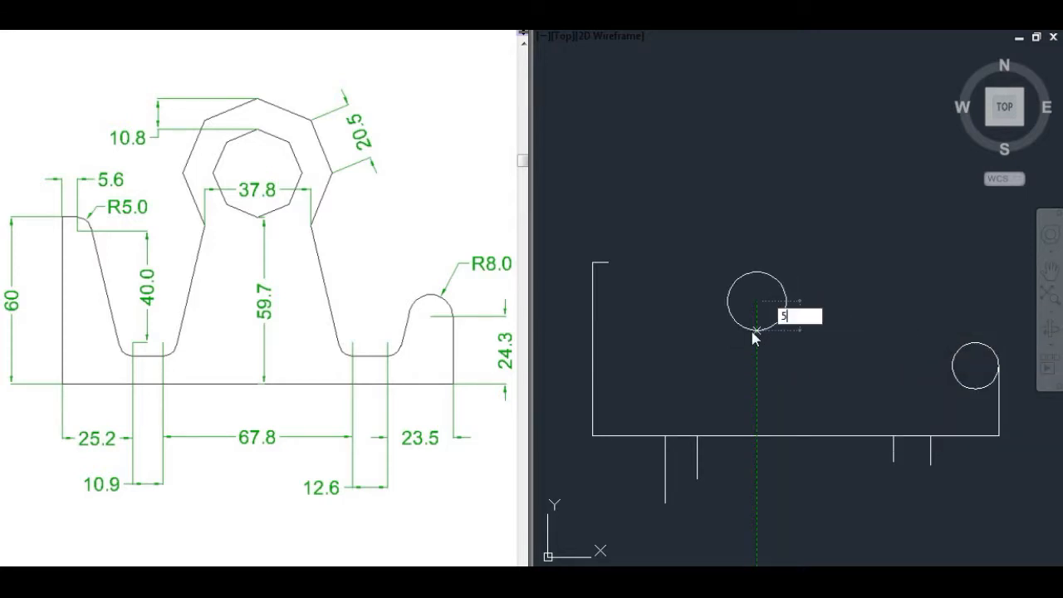
key(Return)
Move the radius 5 circle by its top quadrant to the right end of the 5.6-unit line
click(783, 344)
click(723, 257)
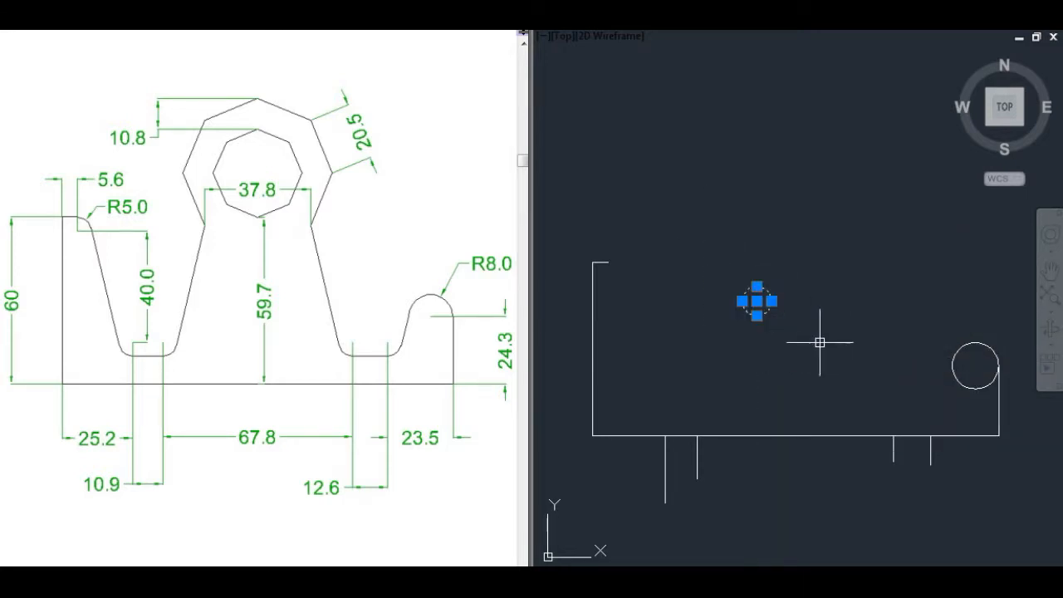
text(M)
key(Return)
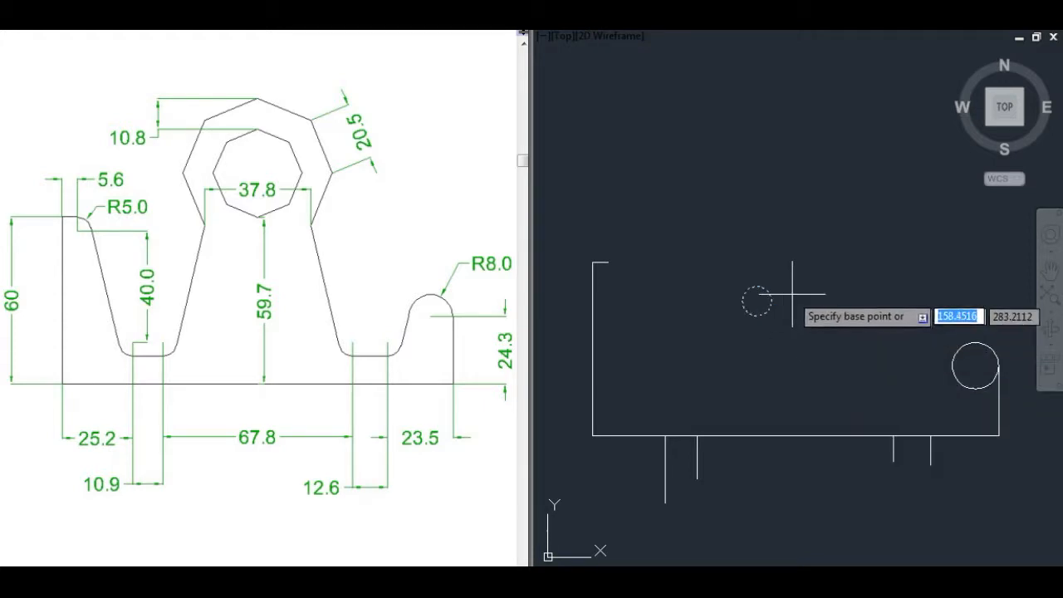
click(756, 292)
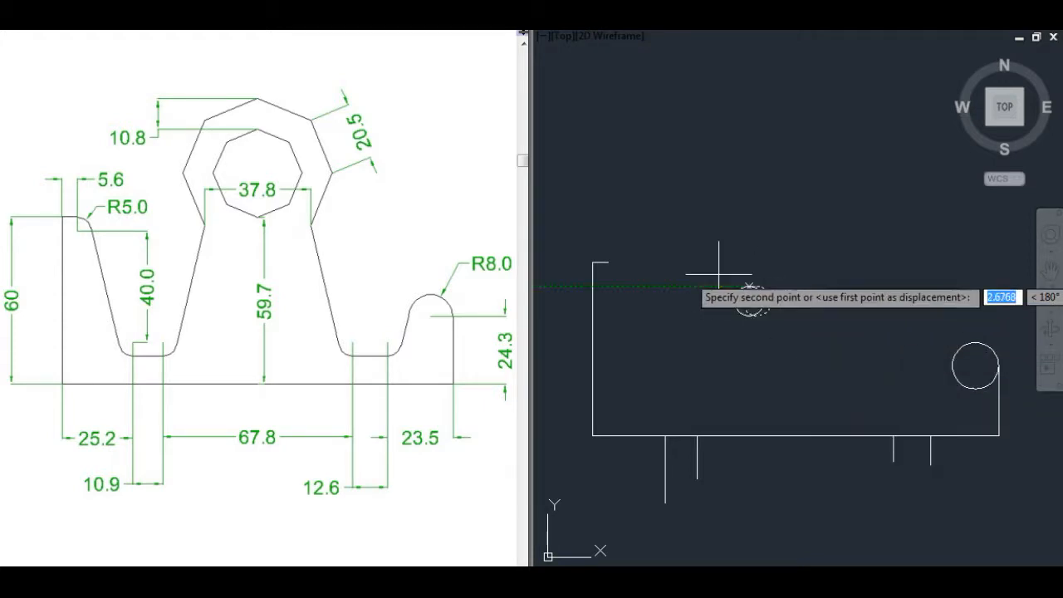
click(610, 273)
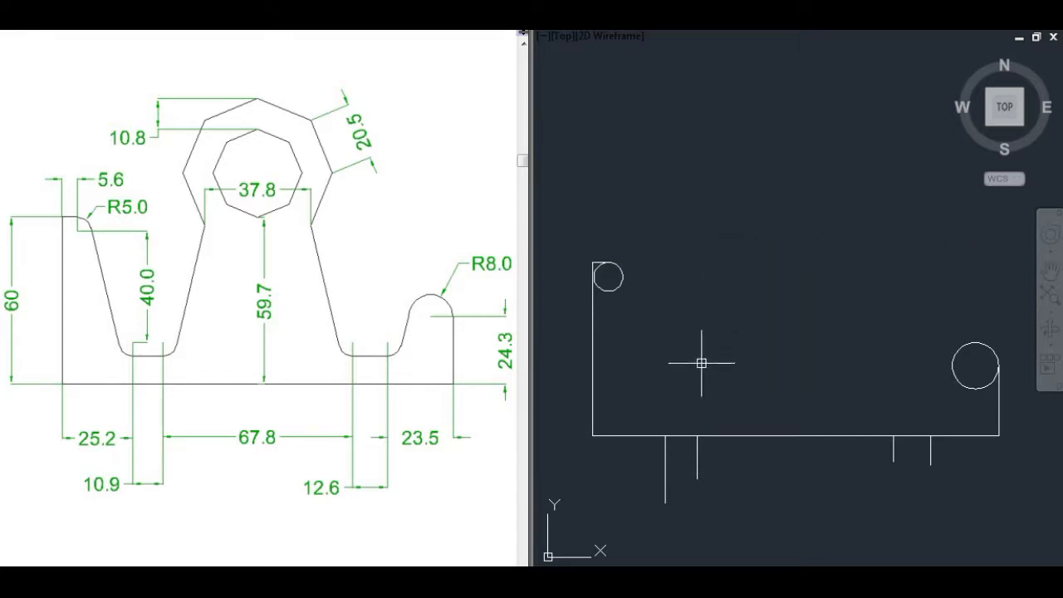
scroll(701, 363, up, 2)
scroll(701, 364, down, 2)
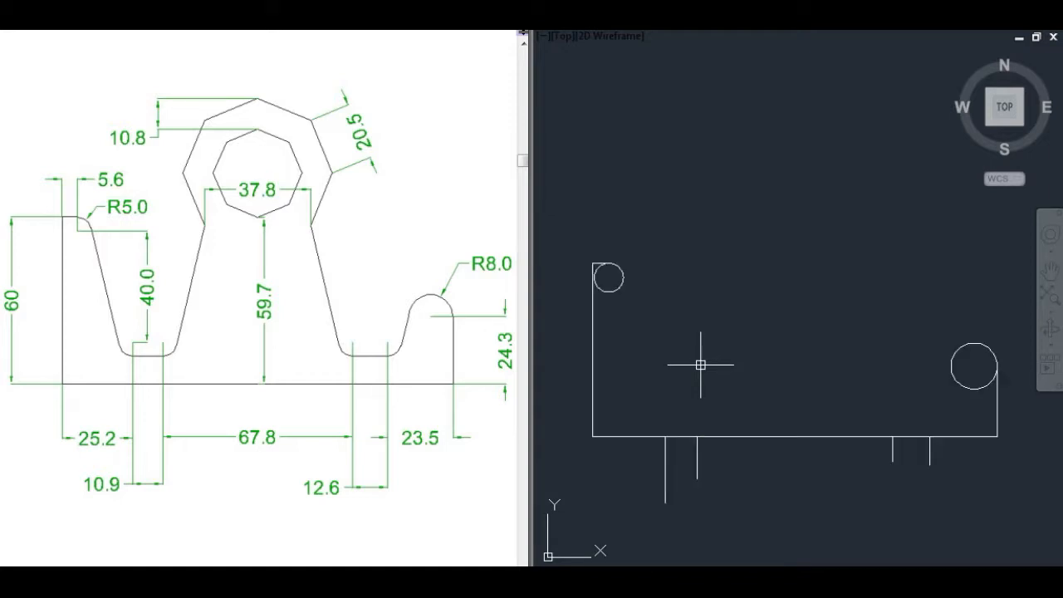
click(736, 360)
click(686, 217)
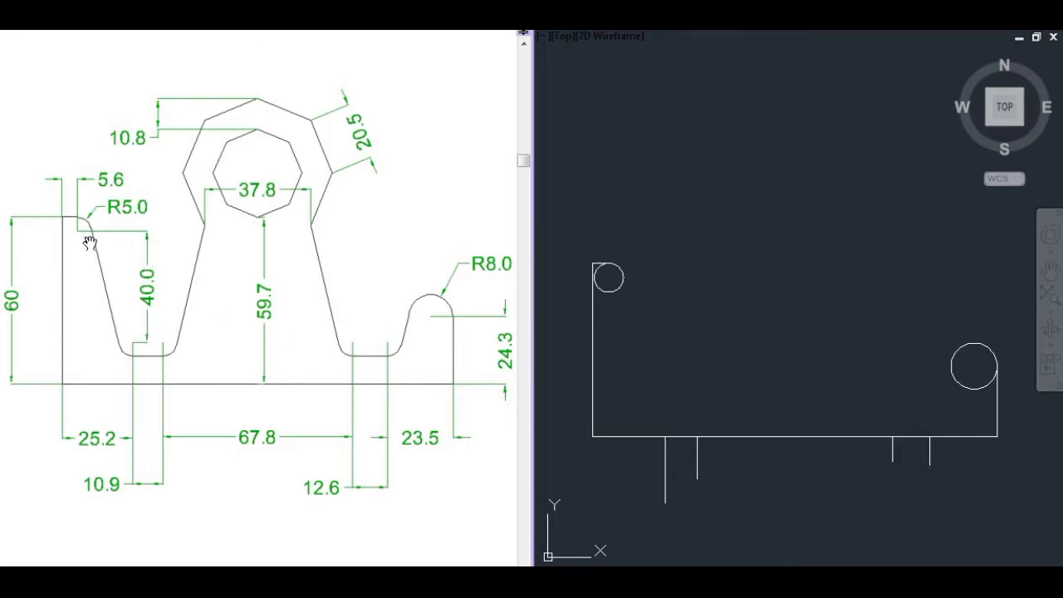
Draw a 40-unit vertical line downward from the centre of the radius 5 circle
text(l)
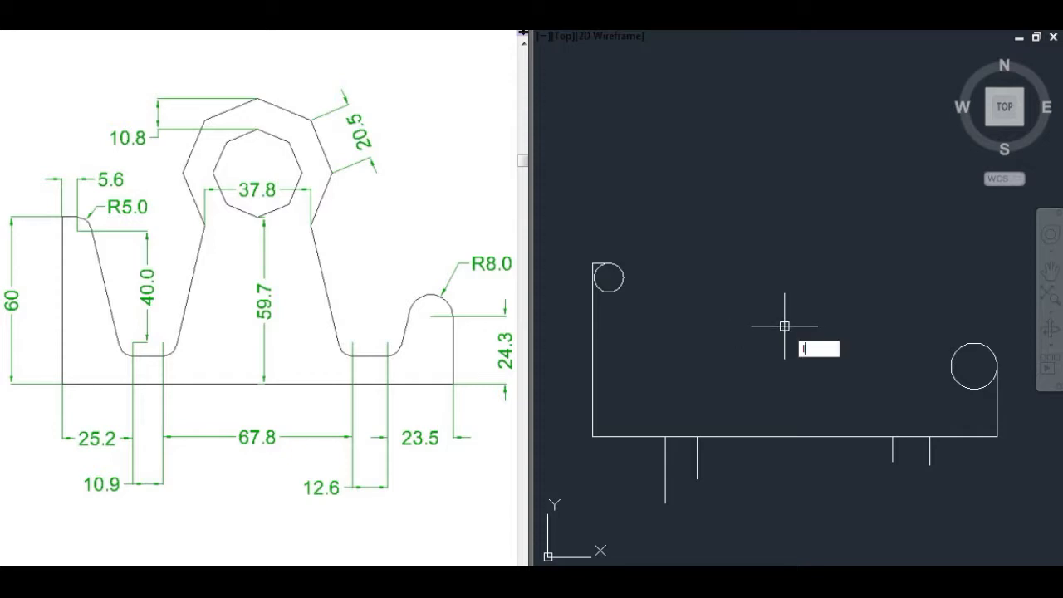
key(Return)
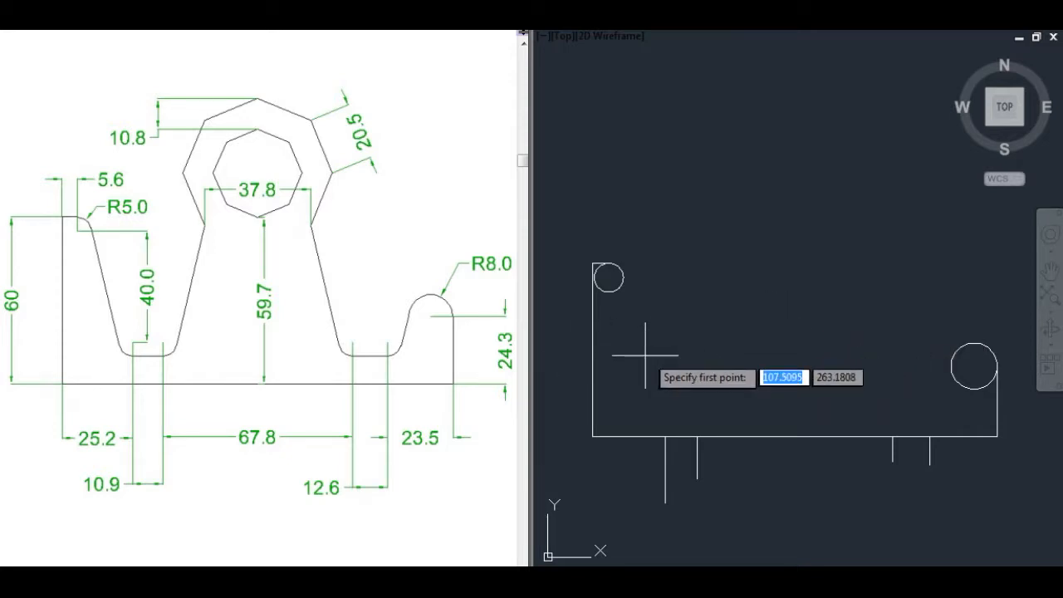
click(608, 277)
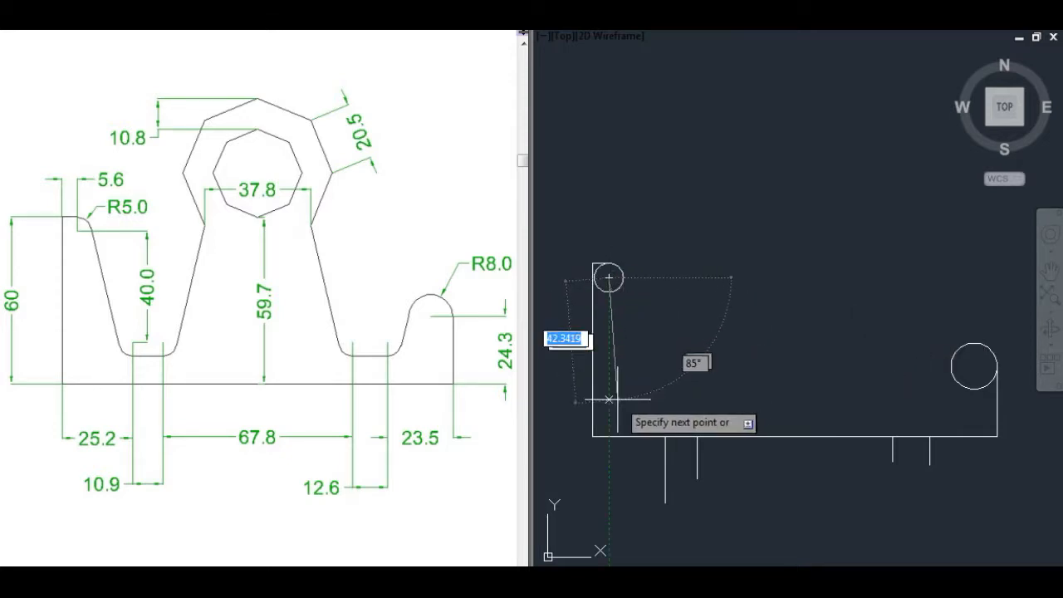
text(40)
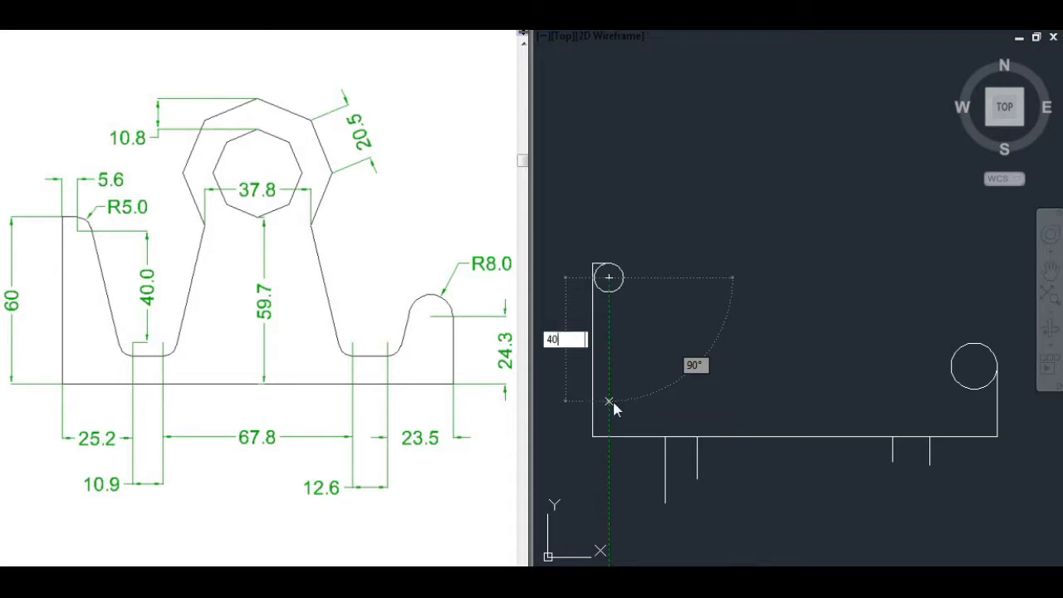
key(Return)
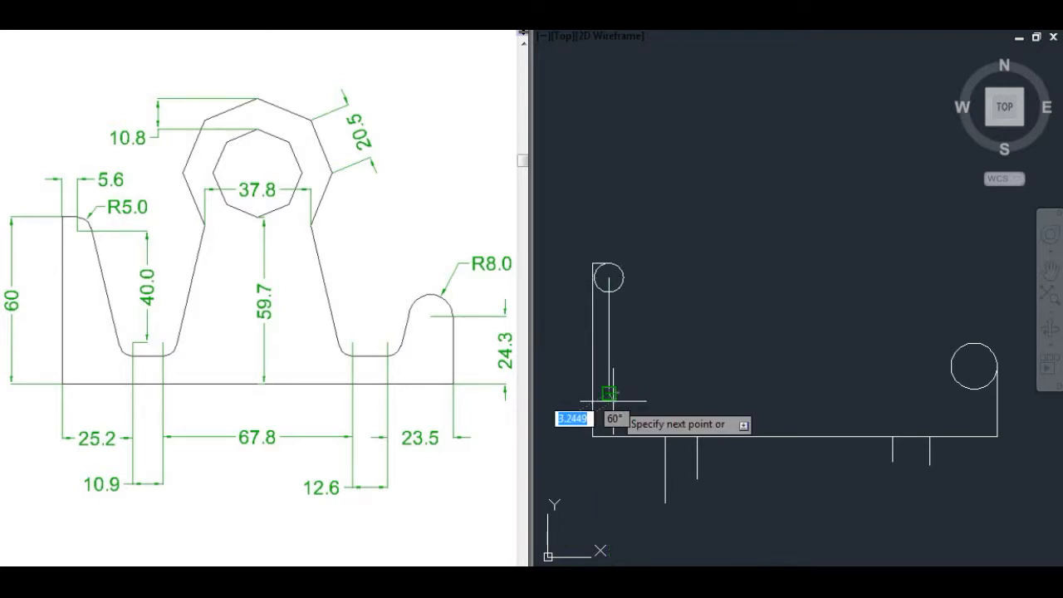
key(Escape)
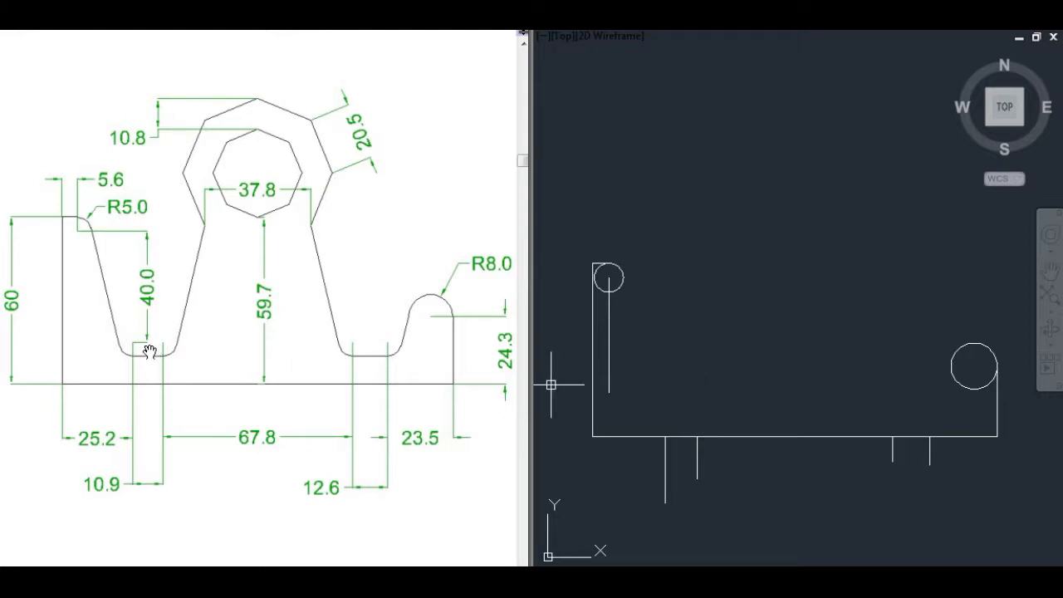
Draw a horizontal line from the lower end of the 40-unit line to the profile's right vertical edge
key(Return)
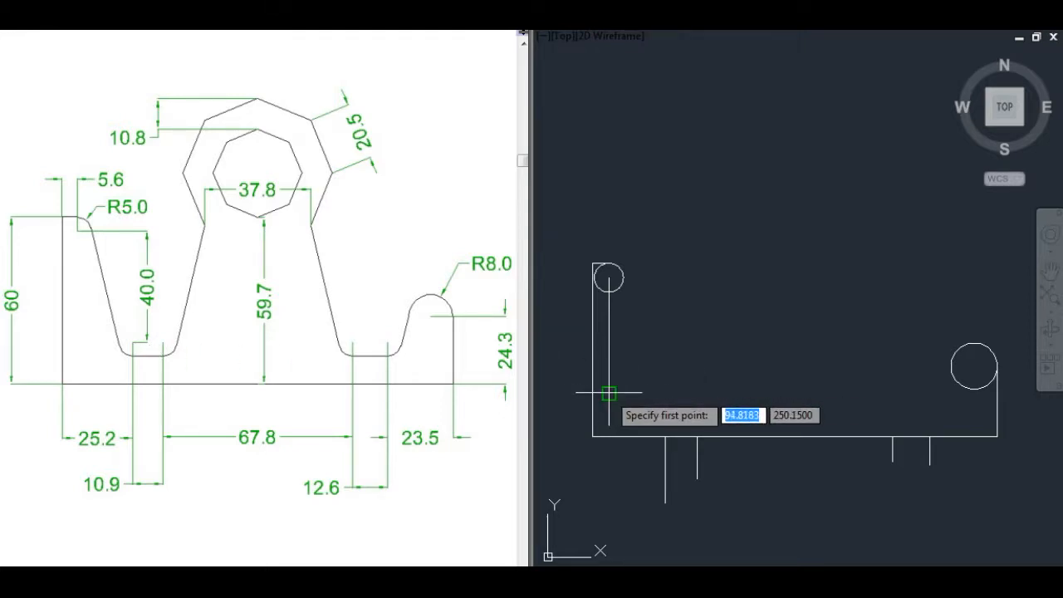
click(609, 394)
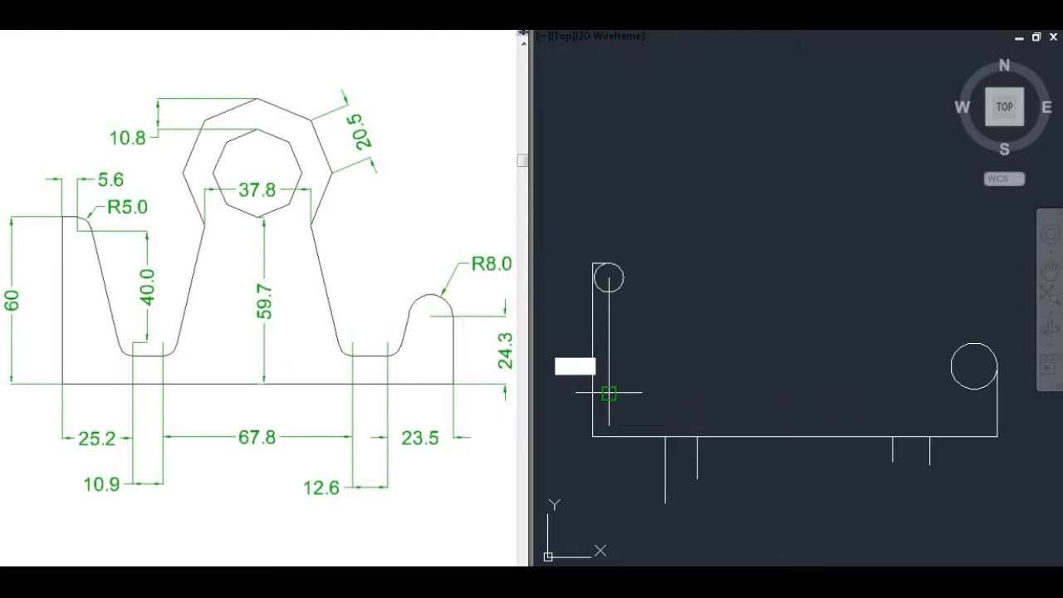
click(997, 394)
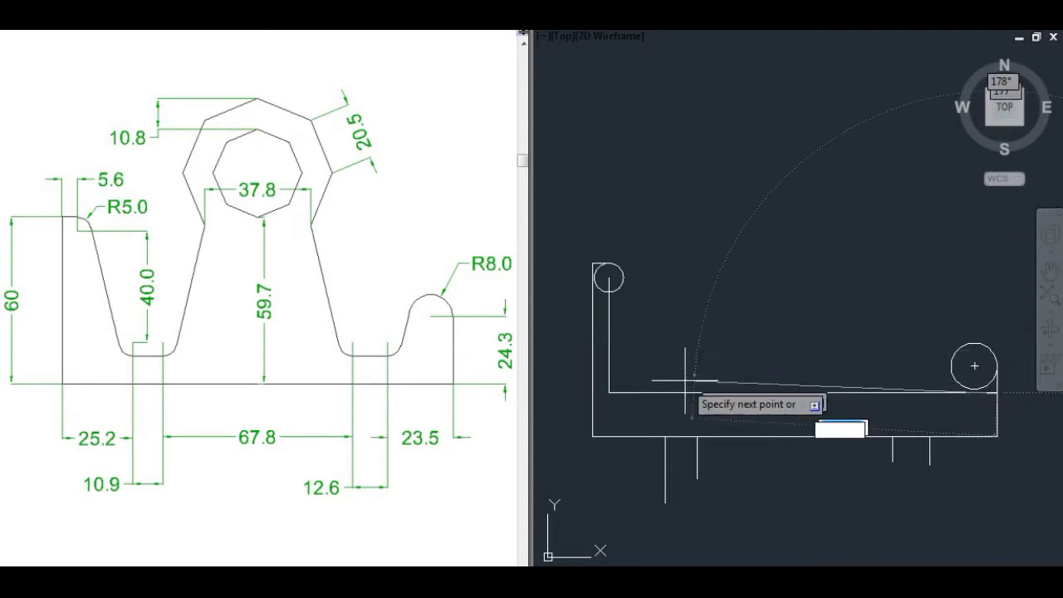
key(Return)
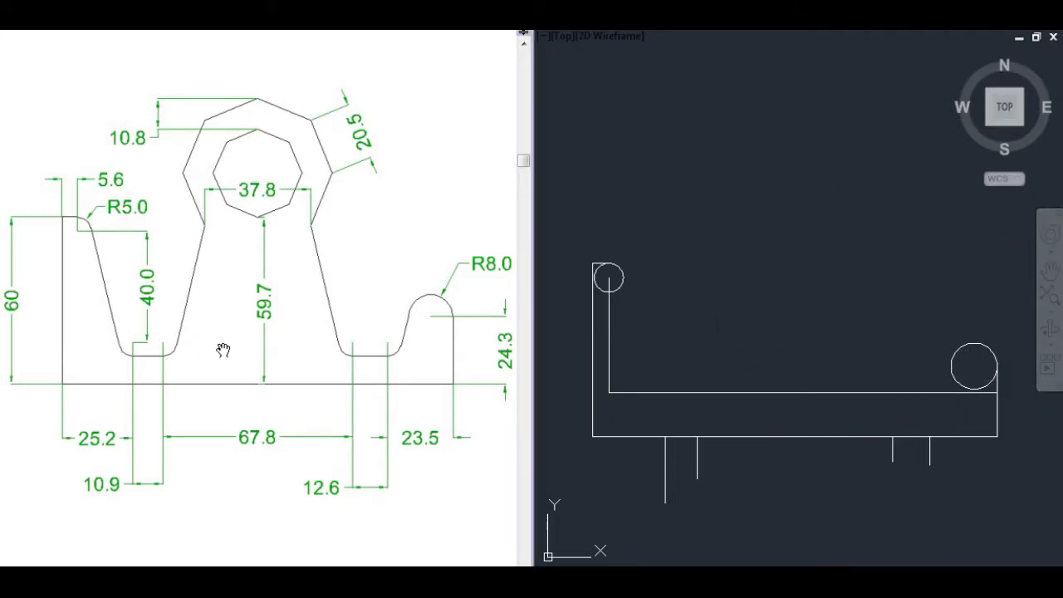
drag(223, 350, 222, 350)
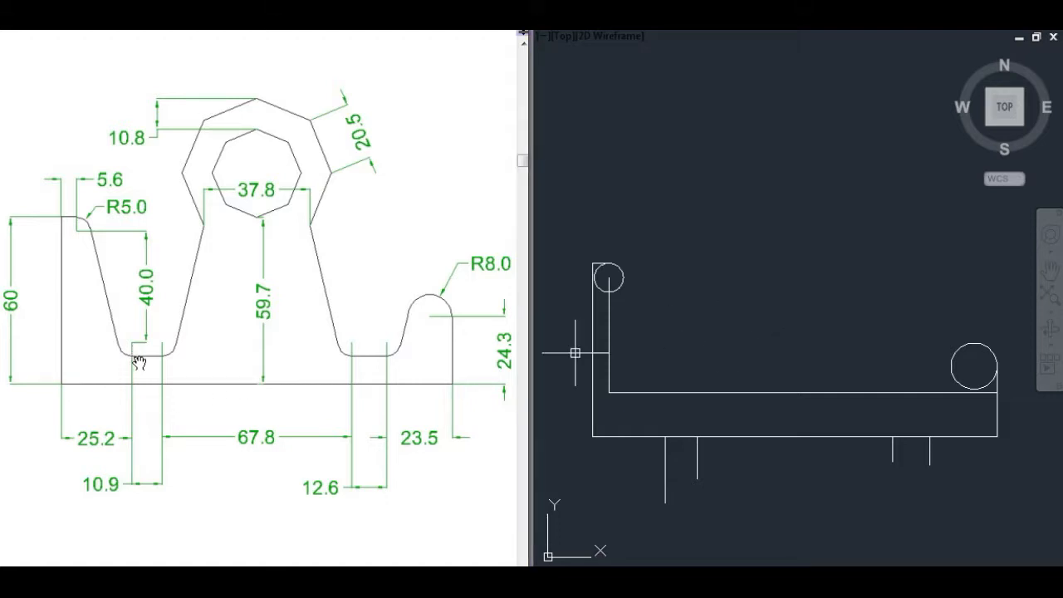
click(760, 327)
click(748, 320)
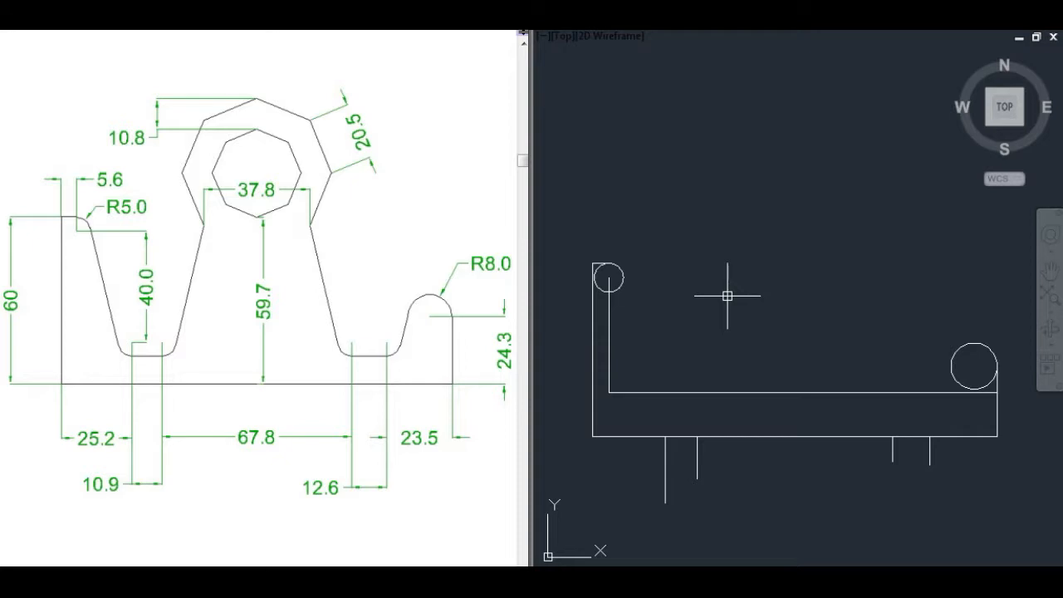
Draw a 5.6-unit line downward from the lower end of the 40-unit line, continuing horizontally to the profile's right vertical edge
text(l)
key(Return)
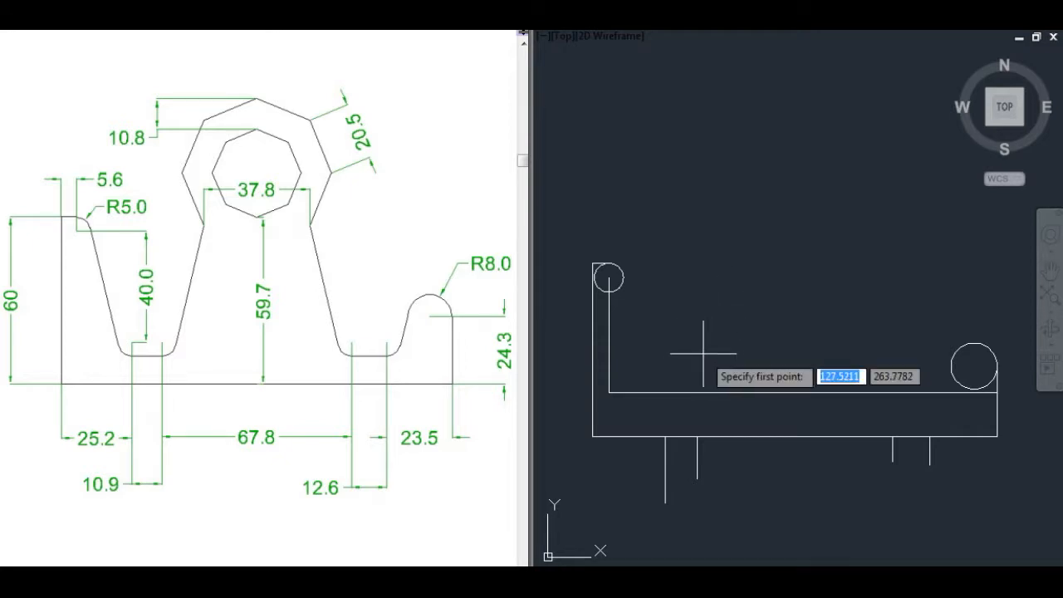
click(609, 392)
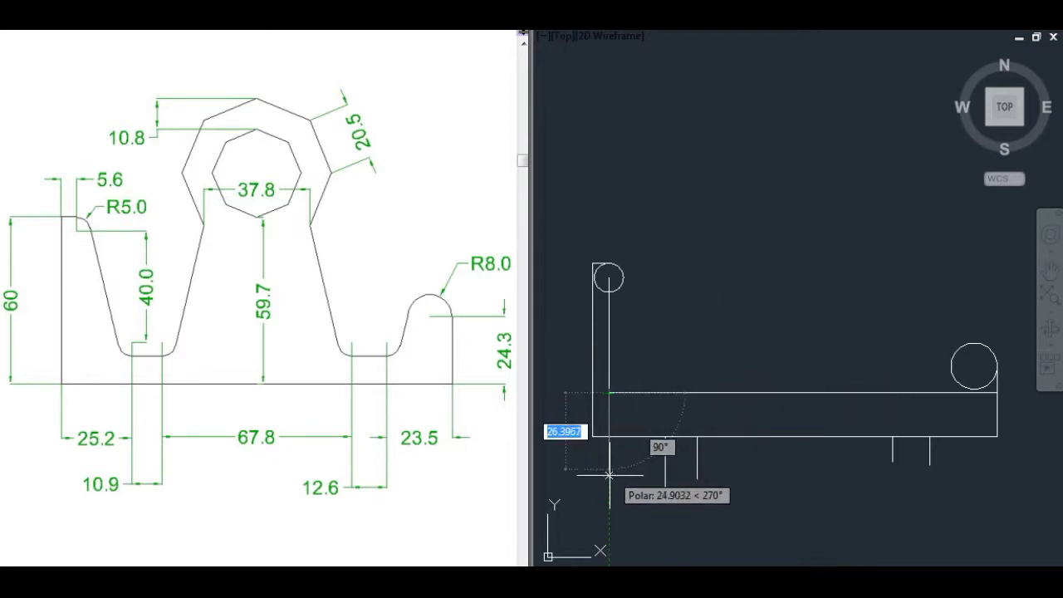
text(5.6)
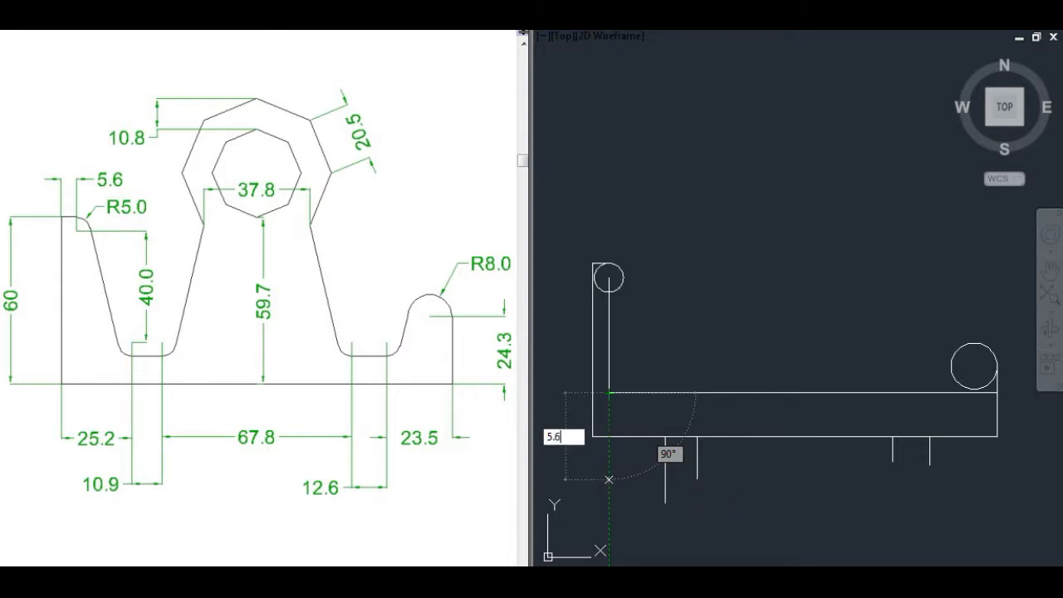
key(Return)
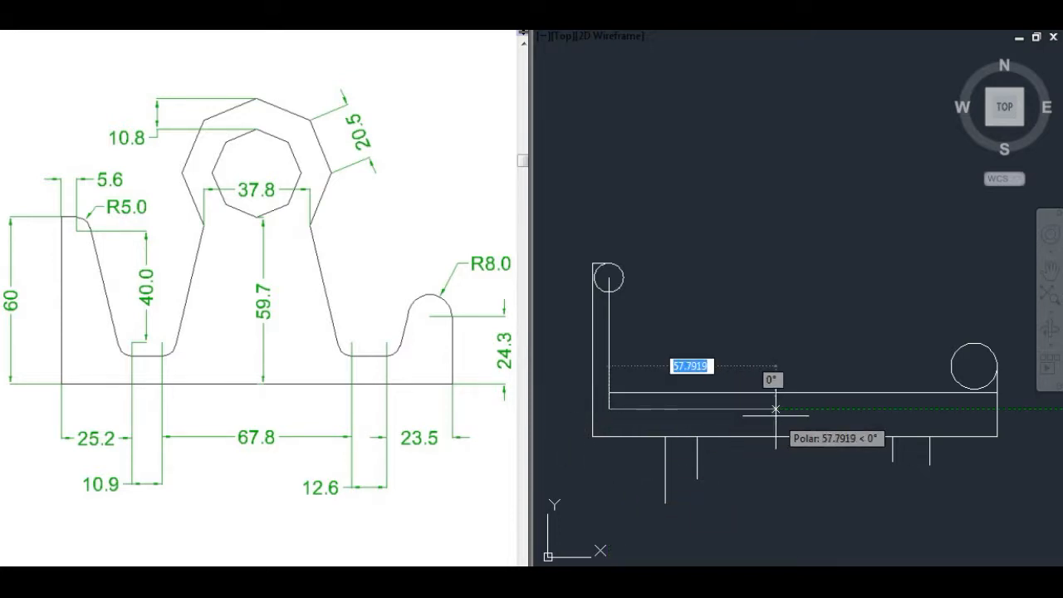
click(997, 408)
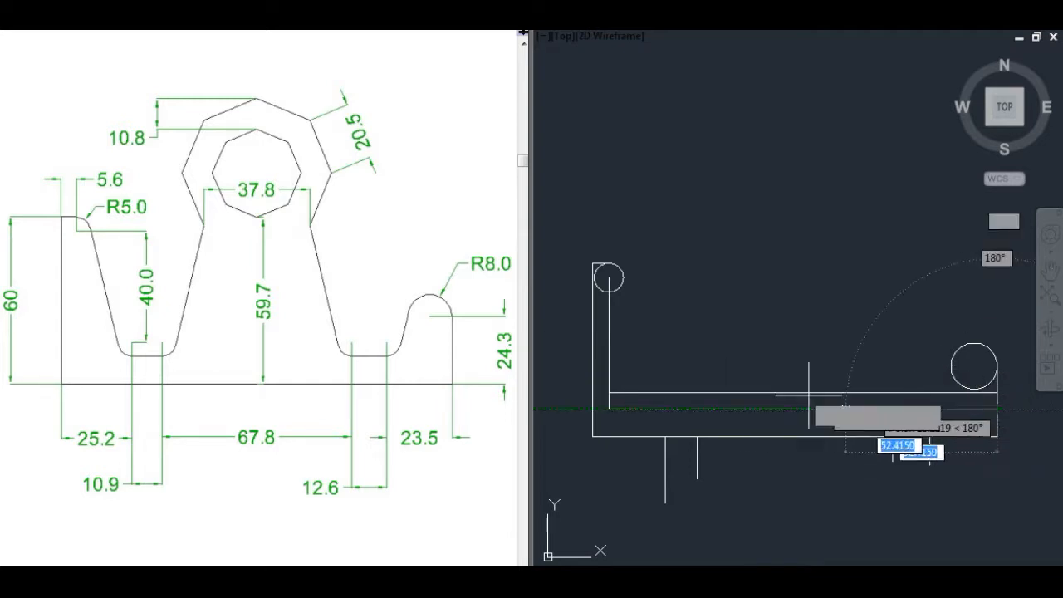
key(Escape)
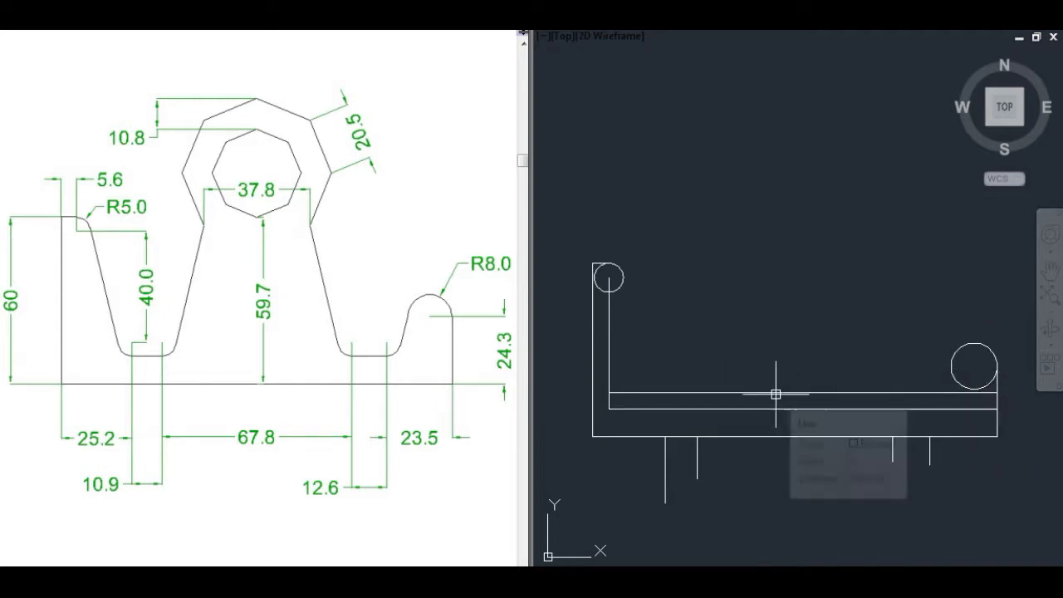
Erase the upper of the two long horizontal lines above the base
click(778, 387)
text(erase)
key(Return)
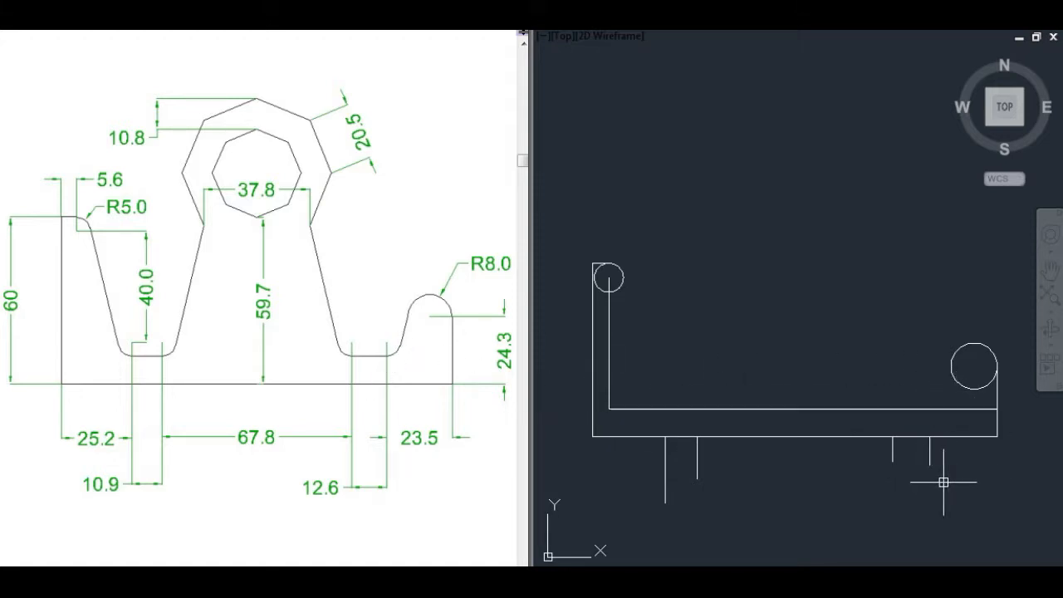
click(918, 523)
click(813, 507)
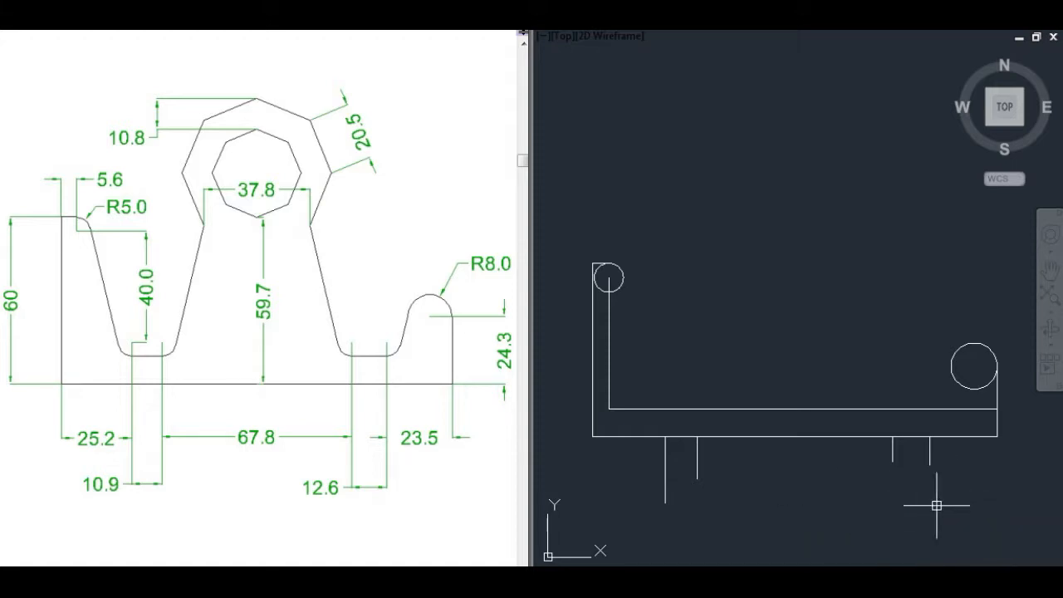
Stretch the upper ends of the two rightmost short vertical lines below the base up to the long horizontal line above it
click(930, 454)
click(931, 437)
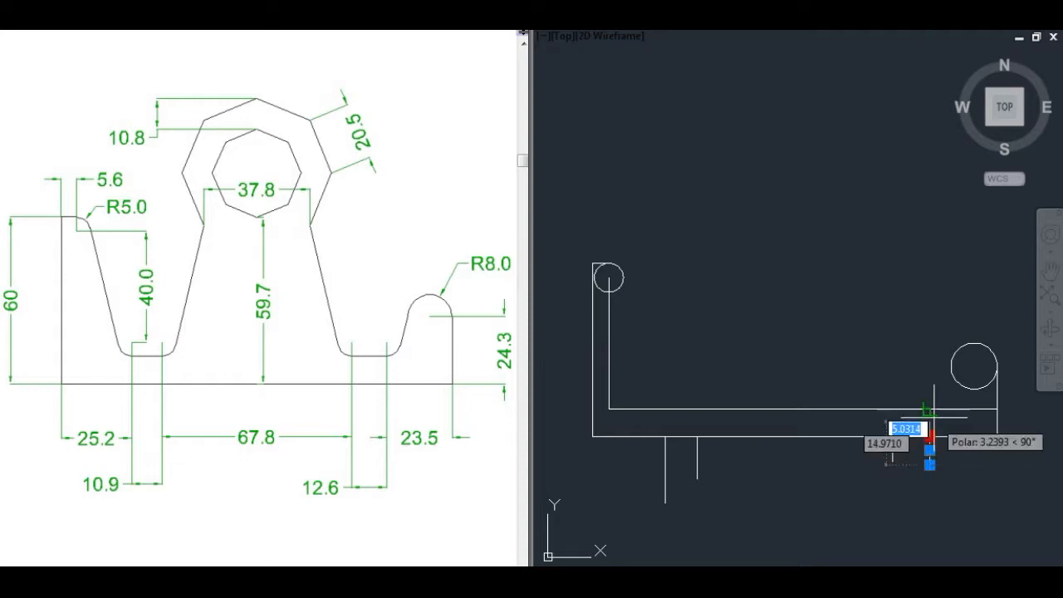
click(929, 409)
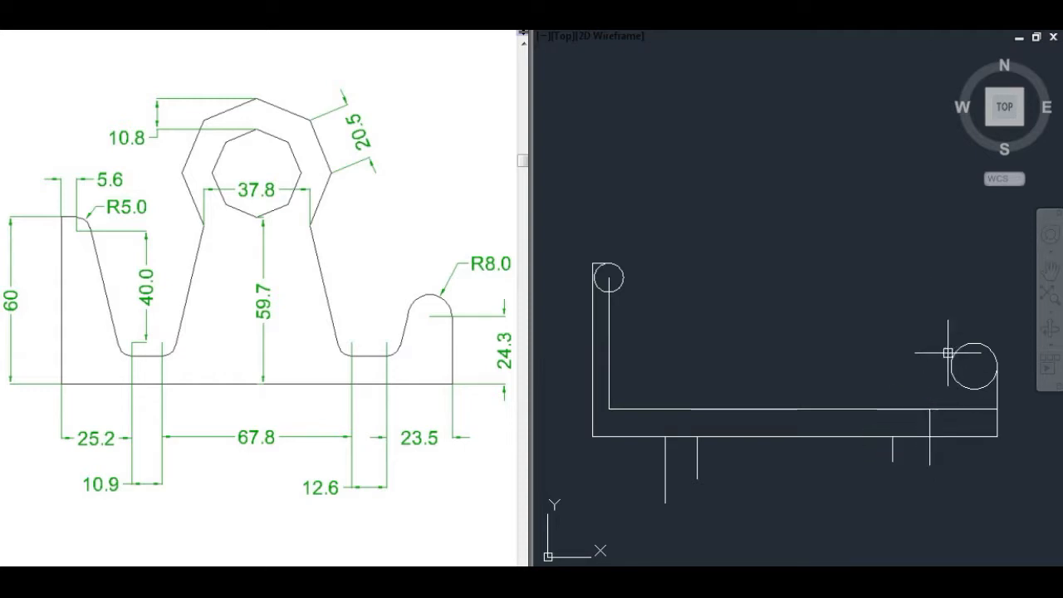
click(892, 451)
click(892, 419)
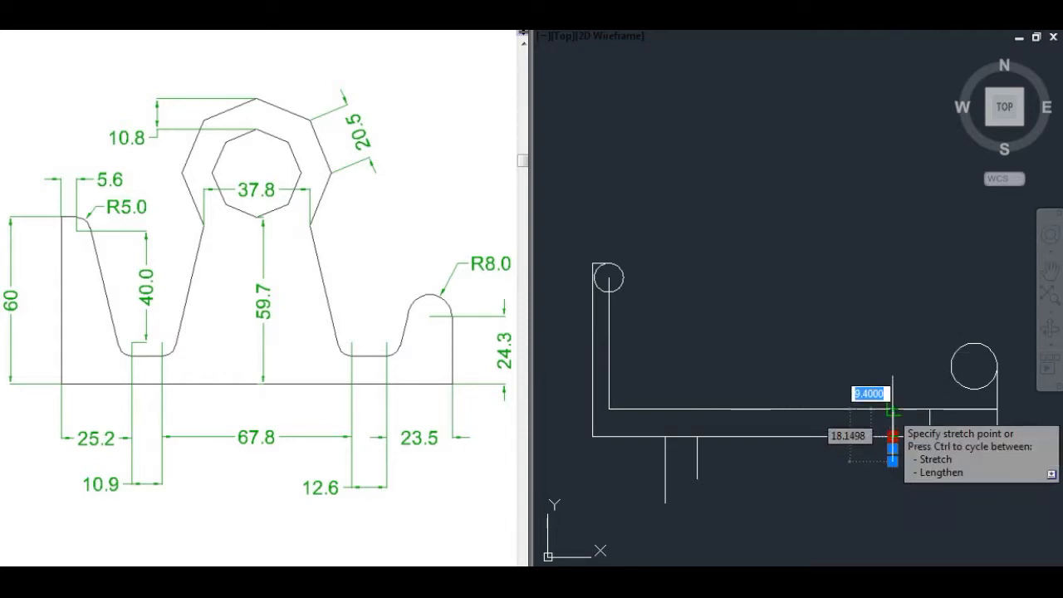
click(892, 410)
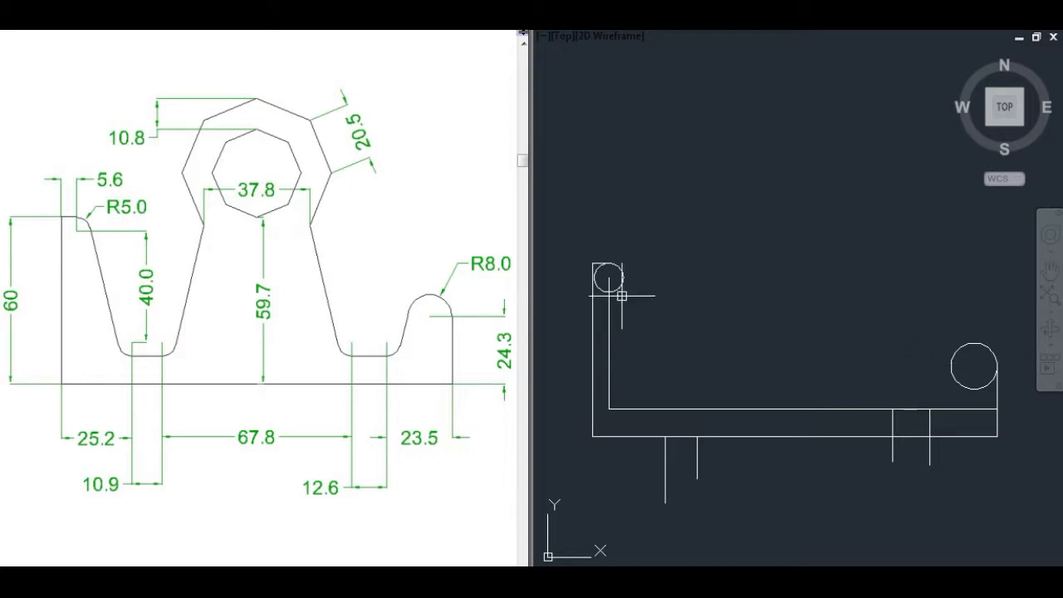
click(798, 337)
click(727, 197)
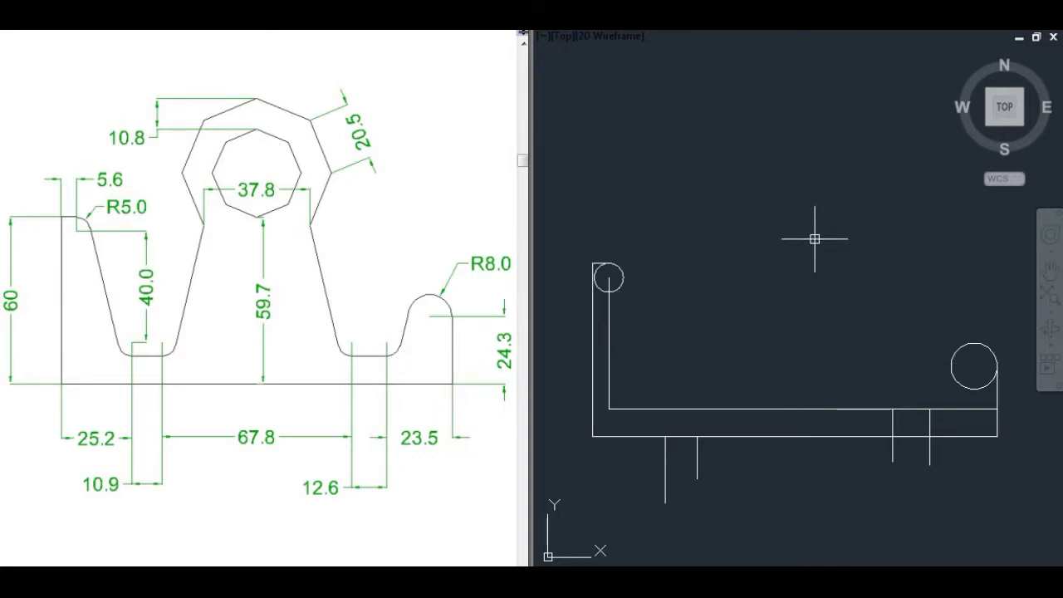
Draw a circle of radius 5 in the empty area above the long horizontal line
text(c)
key(Return)
click(786, 294)
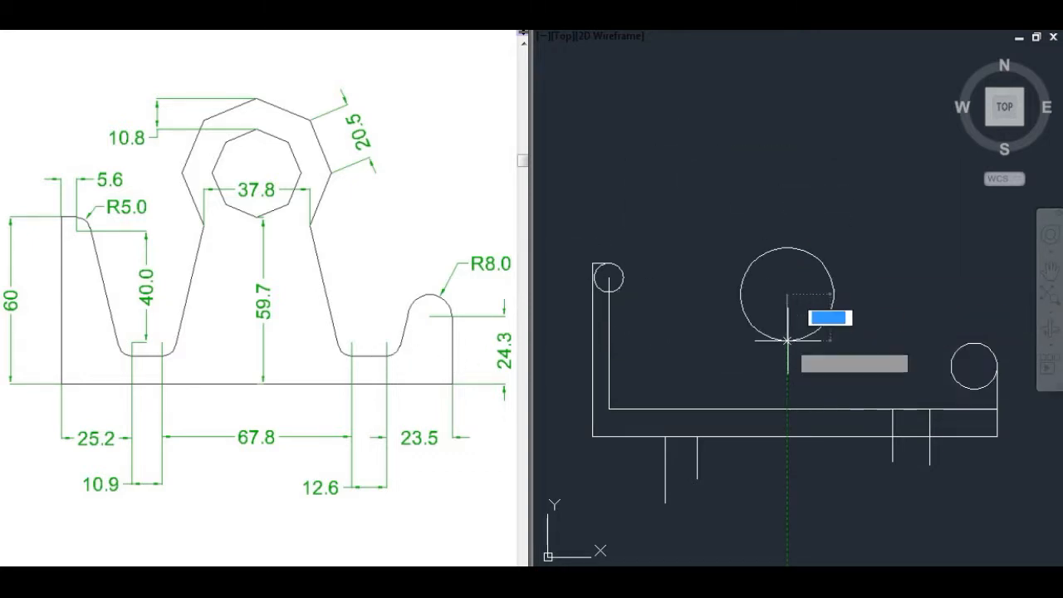
text(5)
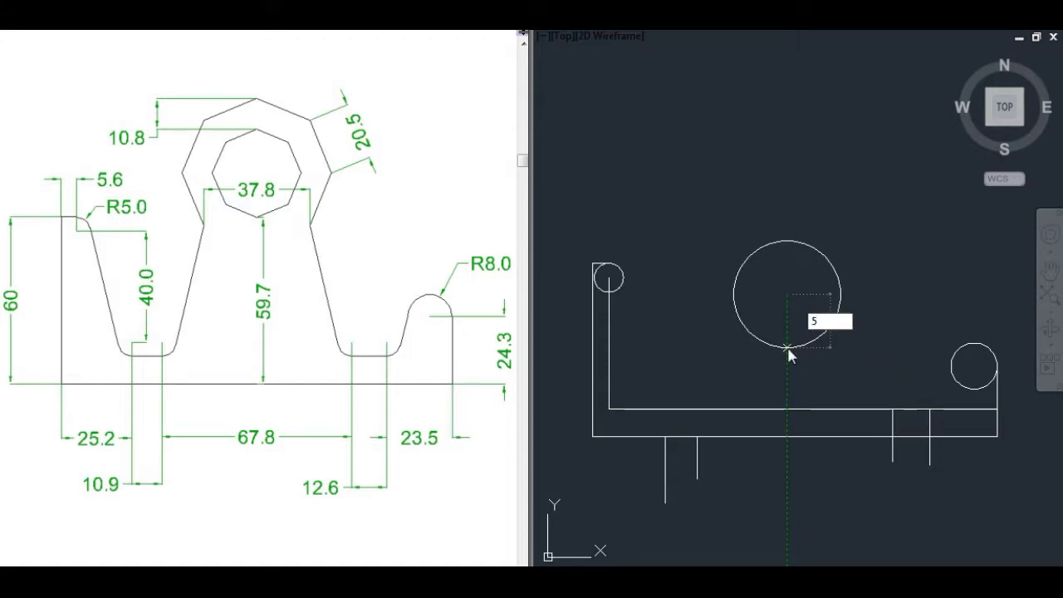
key(Return)
Move the new radius 5 circle by its bottom quadrant to the upper end of the rightmost short vertical line
click(826, 344)
click(750, 238)
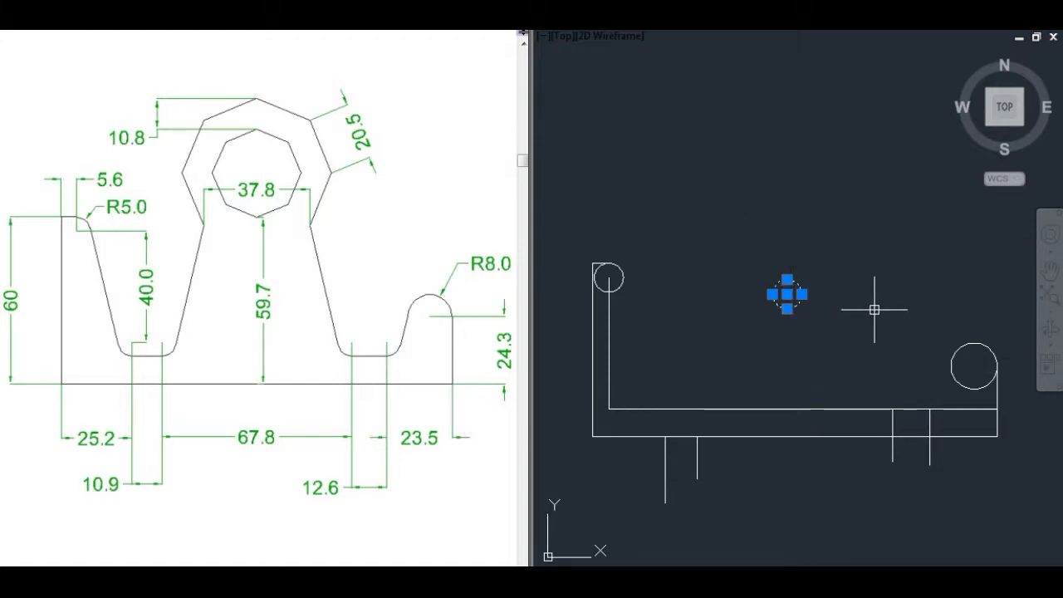
text(c)
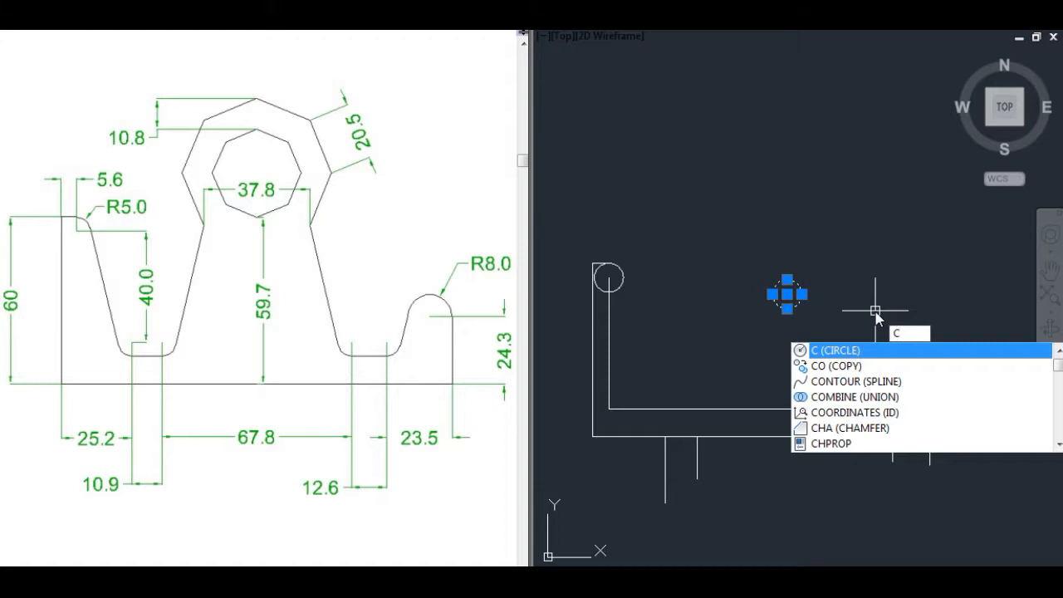
key(Return)
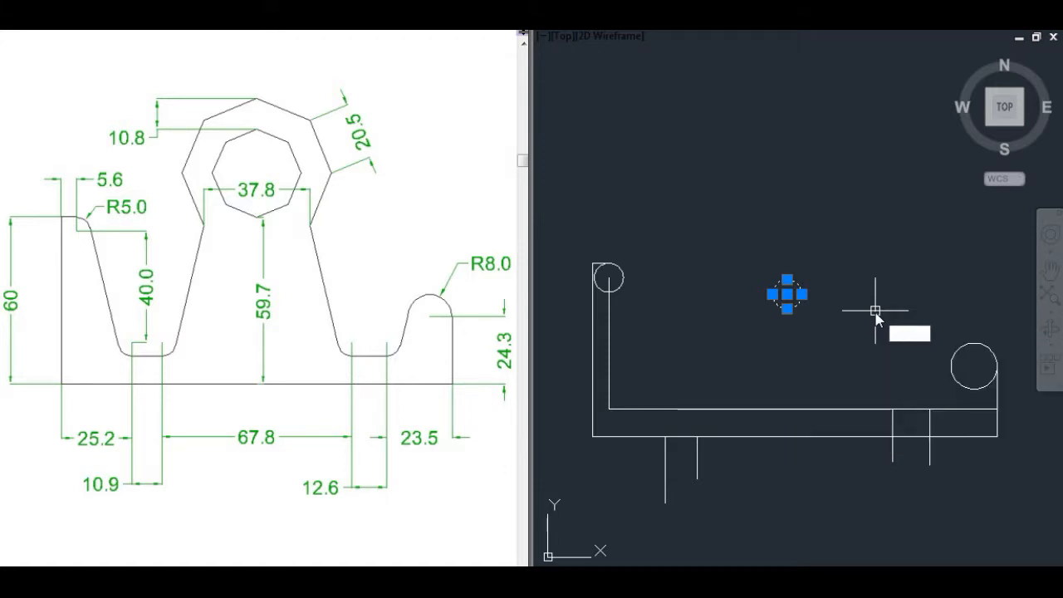
text(m)
key(Return)
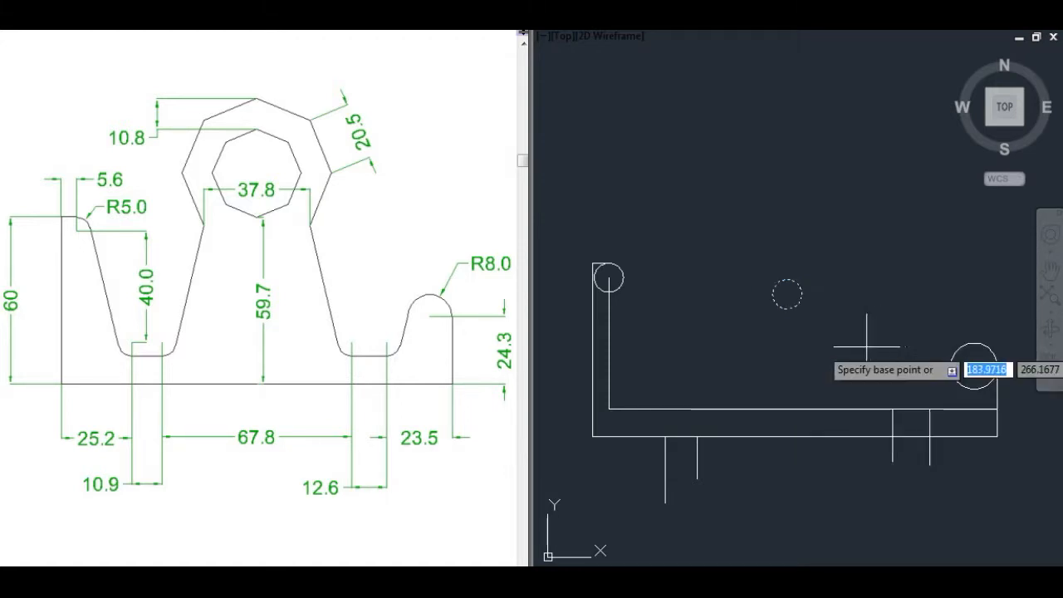
click(788, 308)
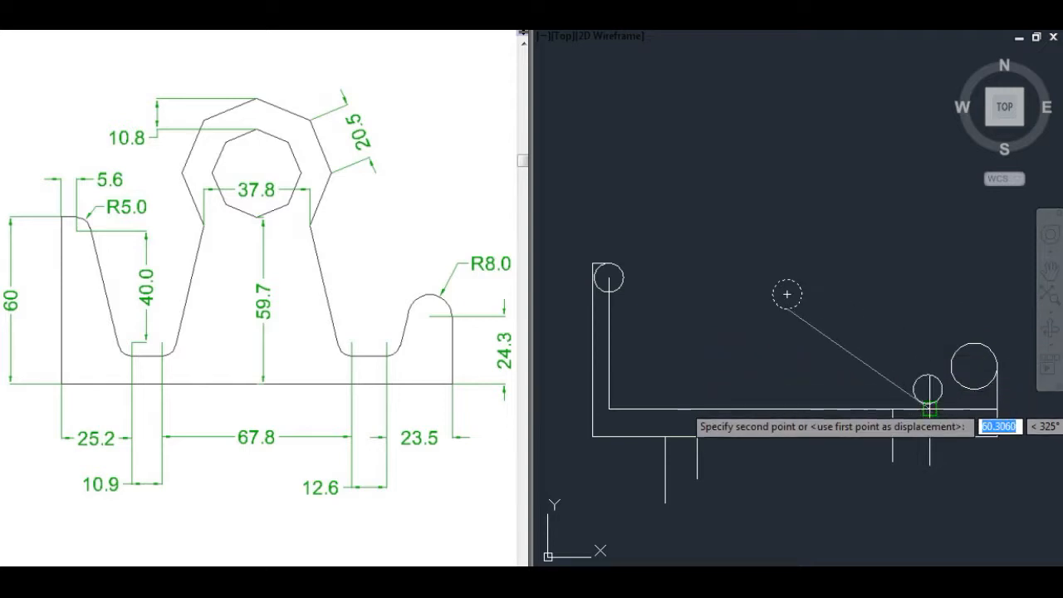
click(930, 408)
click(845, 304)
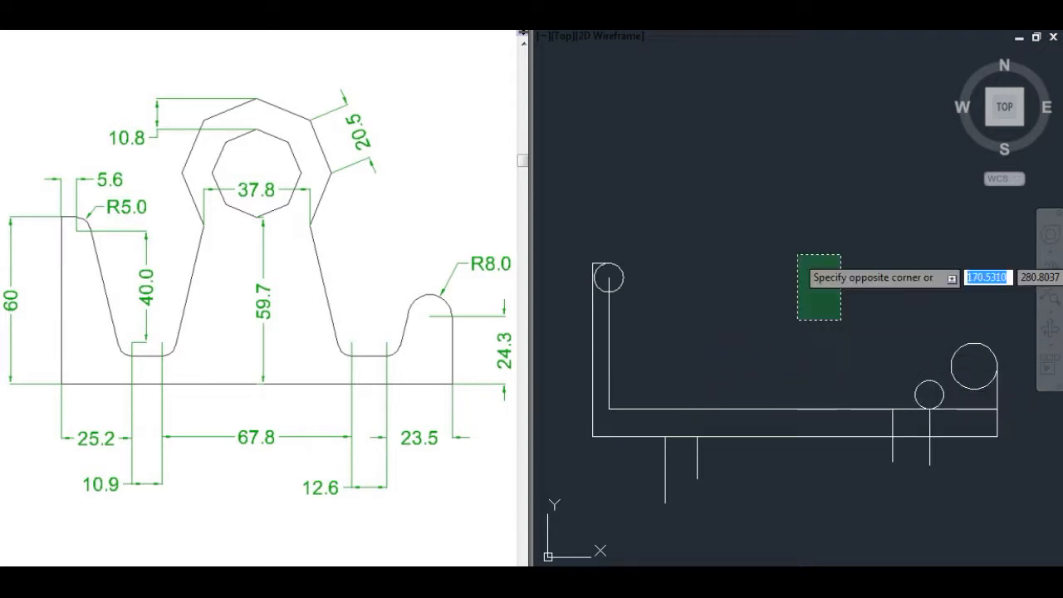
key(Escape)
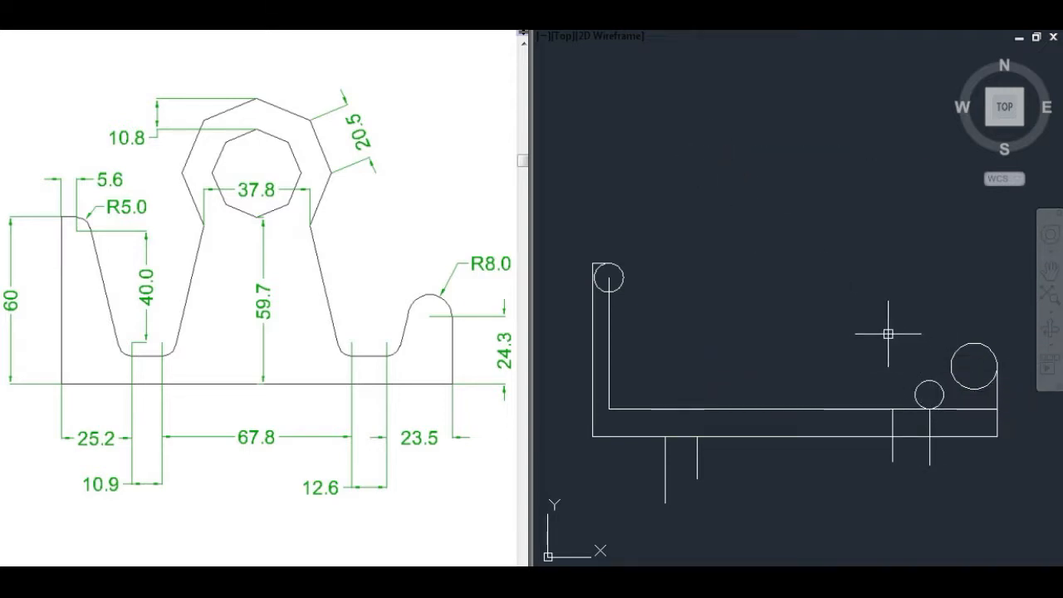
Draw a line from the left quadrant of the R8 circle to the right side of the adjacent radius 5 circle
text(L)
key(Return)
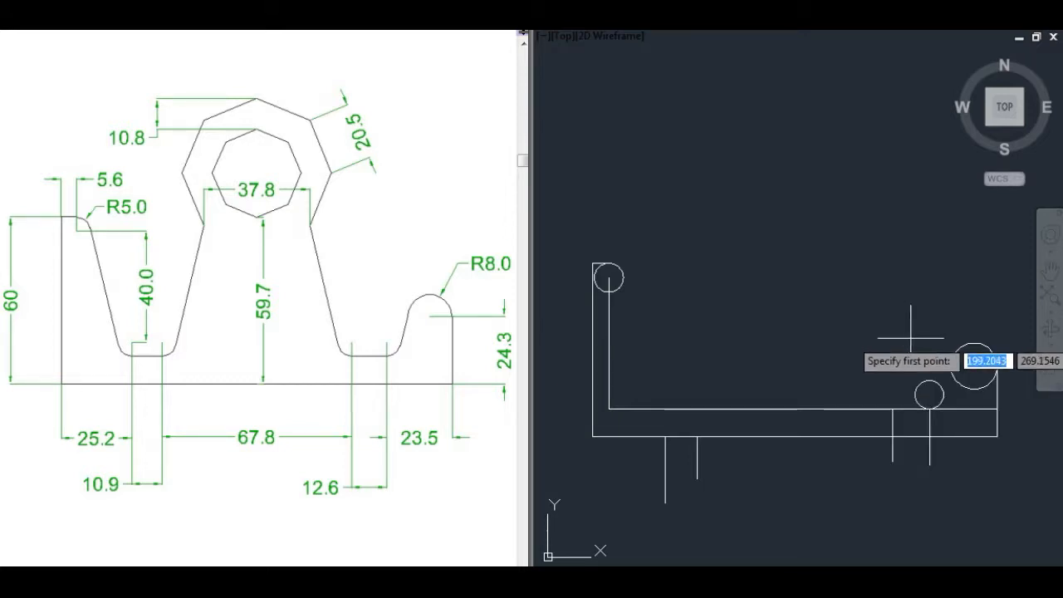
click(951, 367)
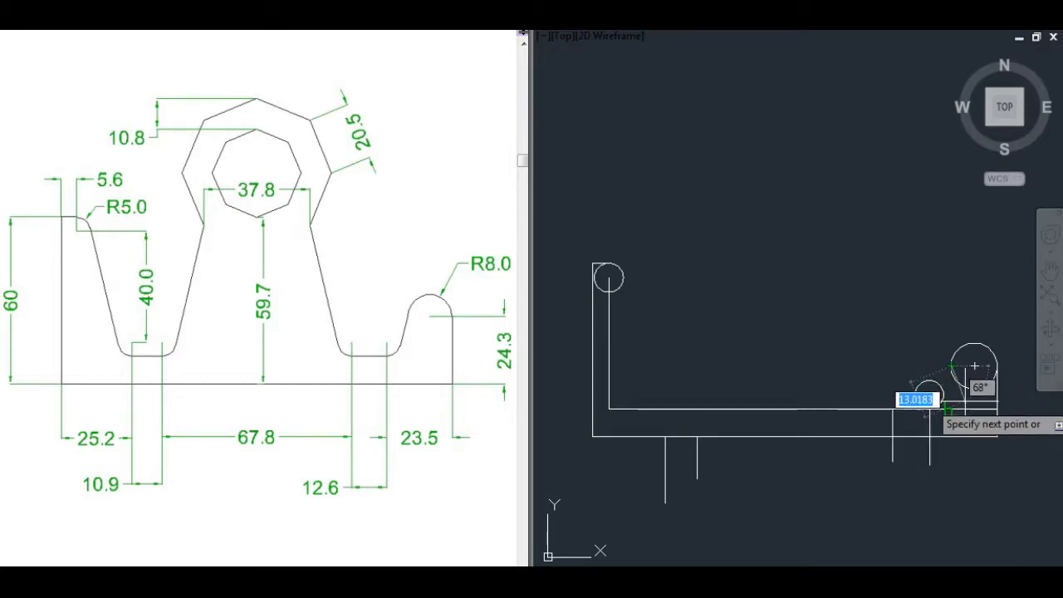
click(944, 397)
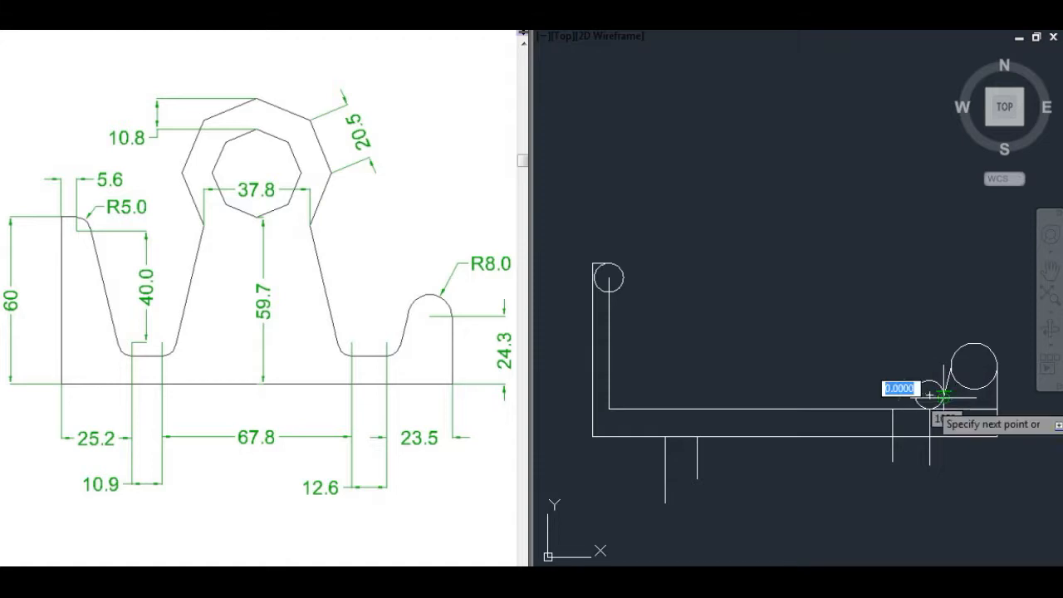
key(Return)
Shift the slanted line's upper endpoint slightly upward along the left side of the R8 circle
click(947, 381)
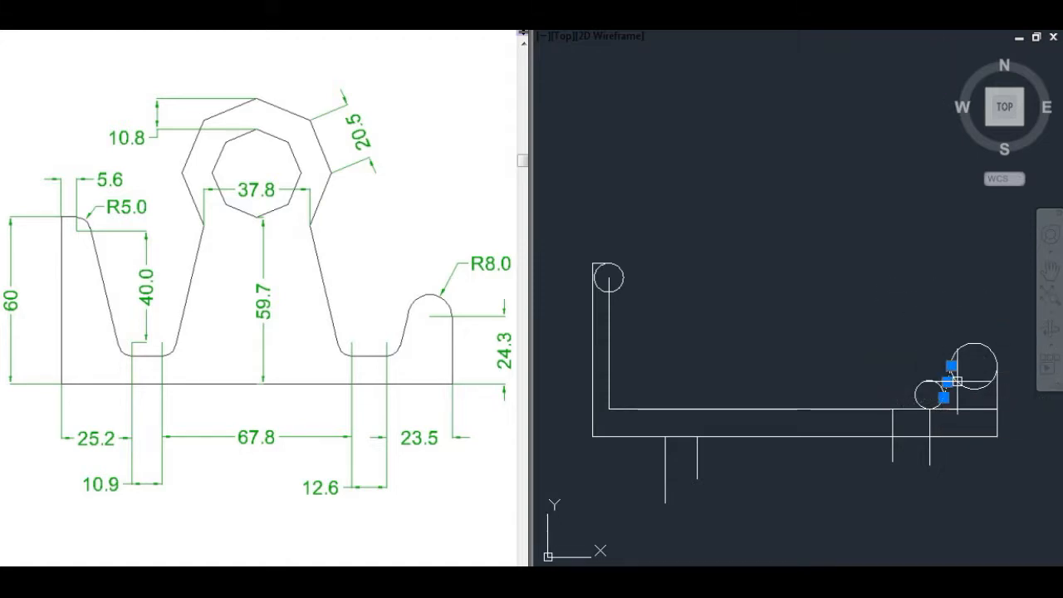
click(950, 365)
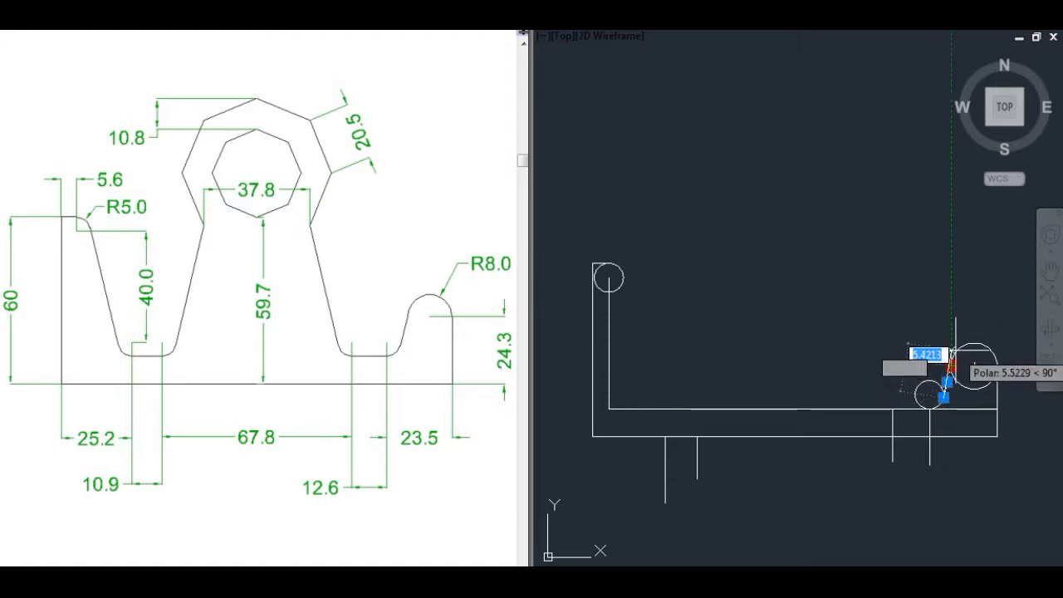
click(951, 363)
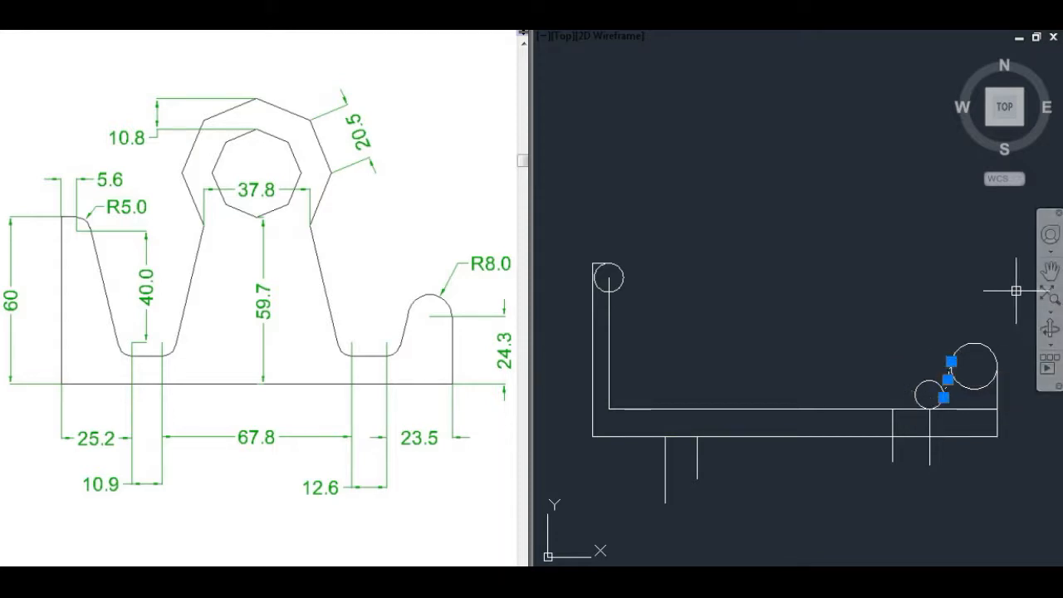
key(Escape)
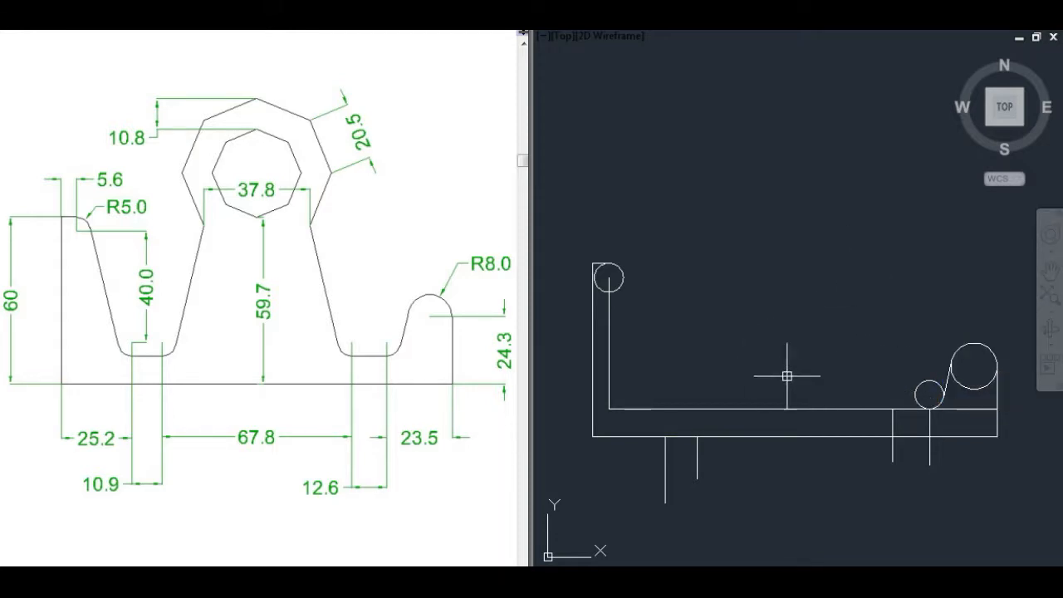
Trim the radius 5 circle beside the R8 circle, keeping only the arc between the slanted line and the horizontal line
click(1004, 482)
click(565, 212)
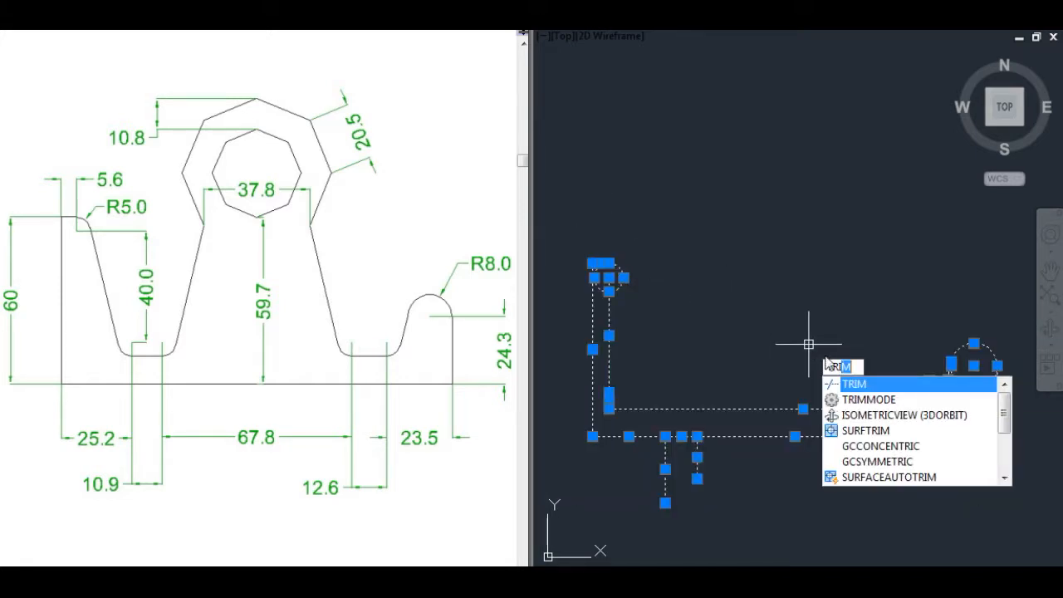
click(865, 388)
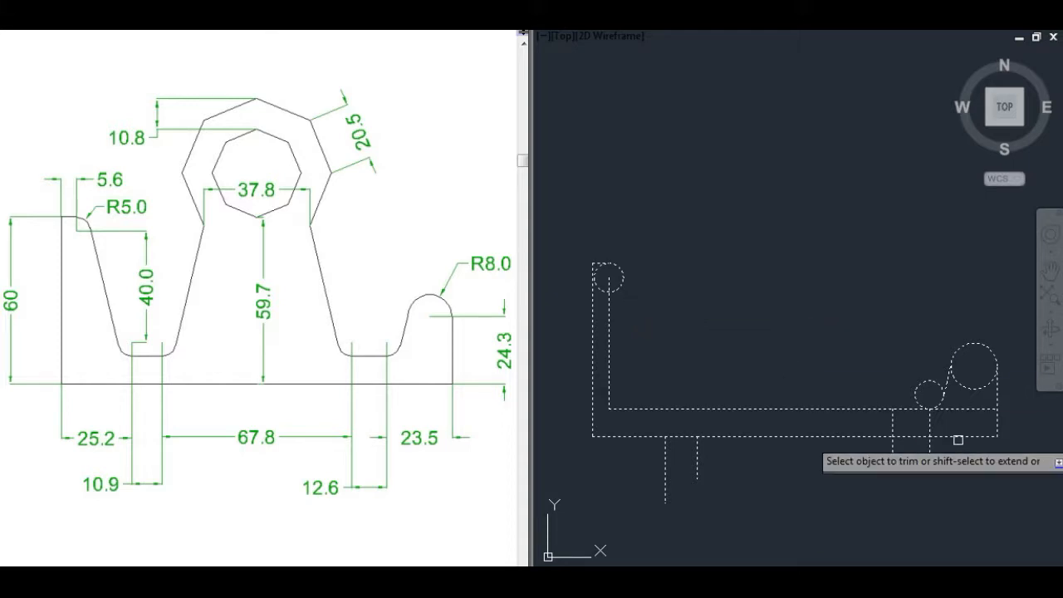
click(920, 386)
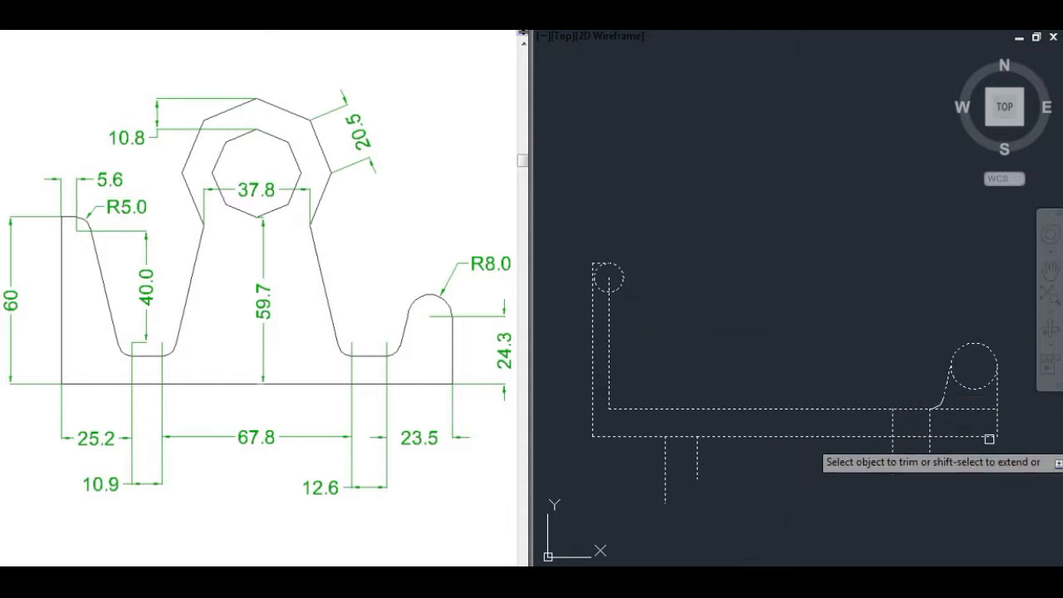
key(Return)
Regenerate the drawing display
click(895, 368)
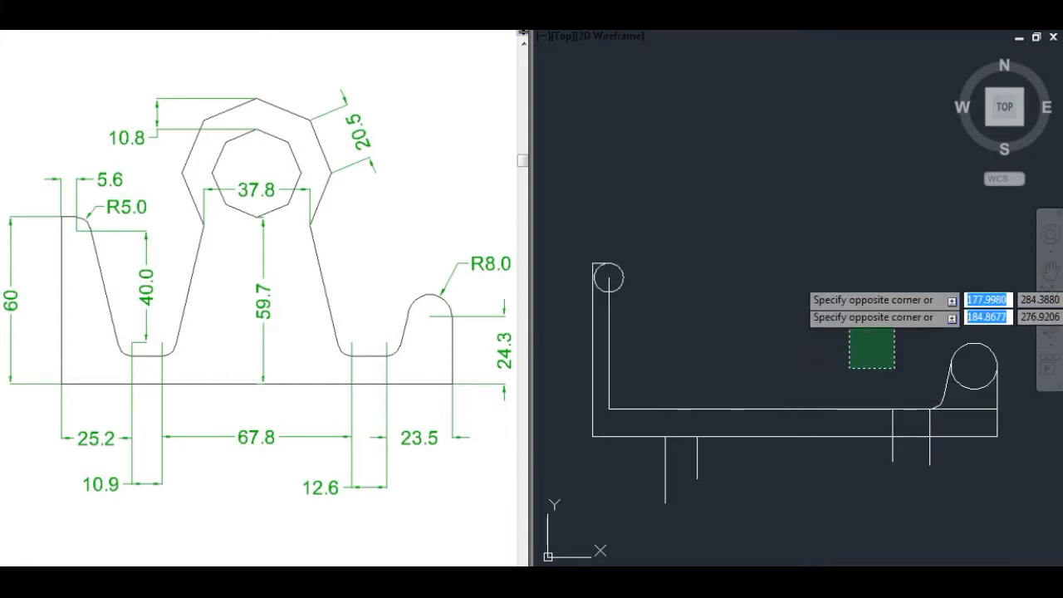
click(782, 237)
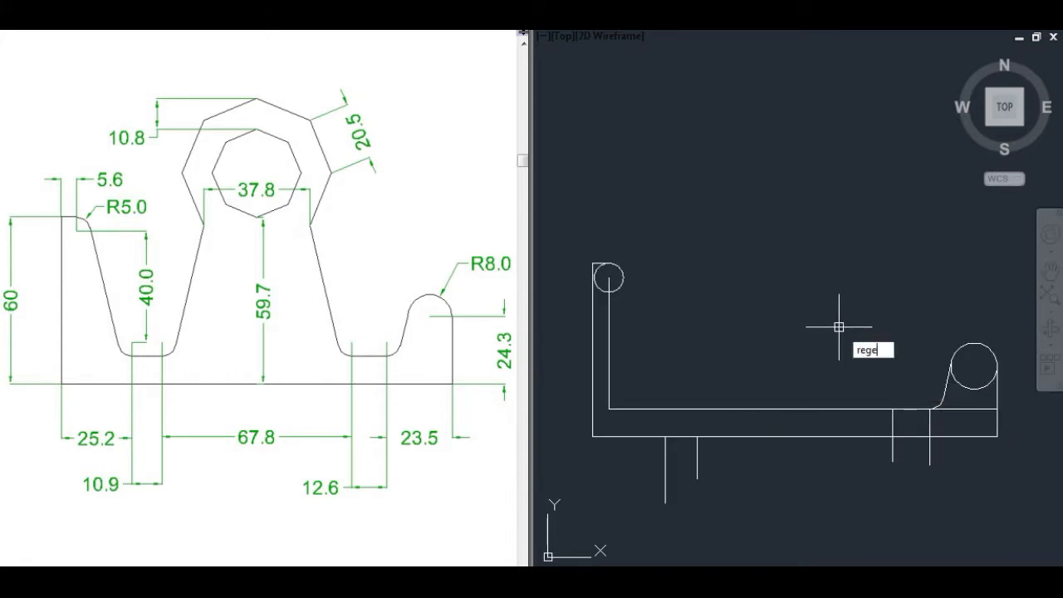
key(Return)
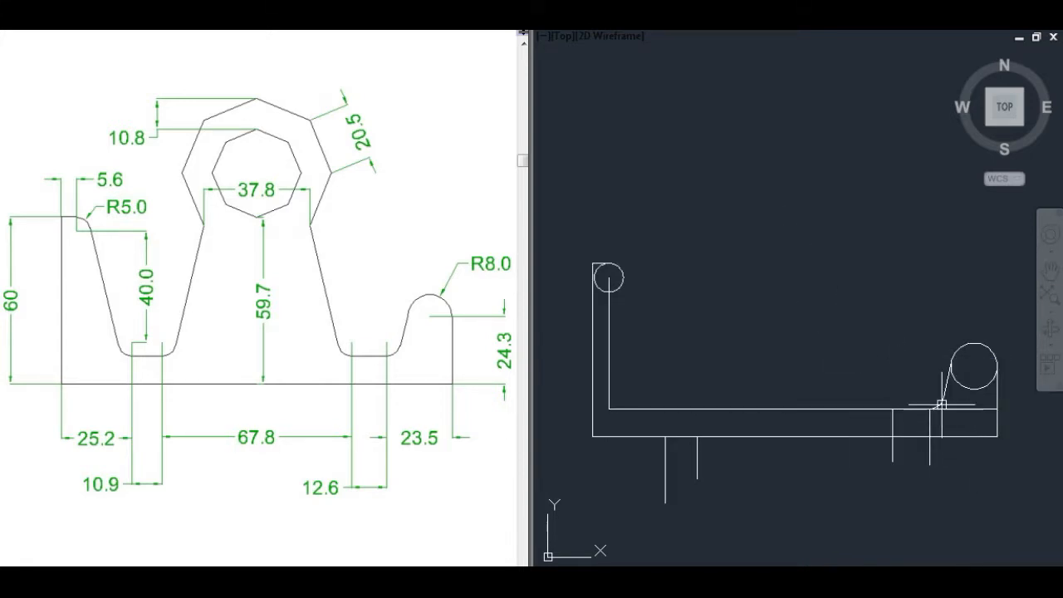
Copy the small corner arc below the R8 circle into the empty space above the long horizontal line
scroll(944, 446, up, 2)
scroll(858, 421, down, 2)
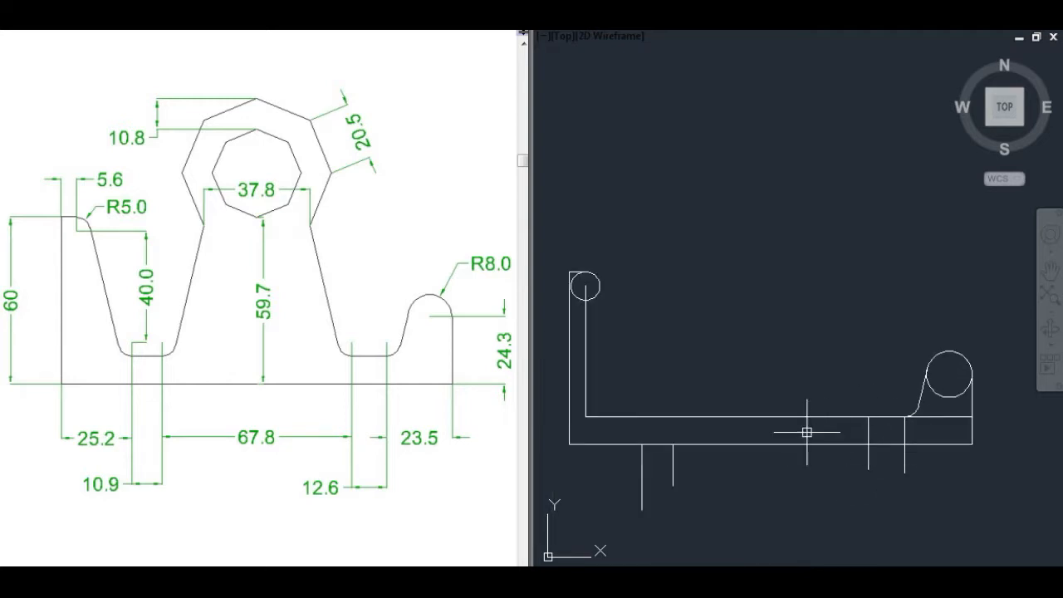
middle_drag(793, 369, 812, 372)
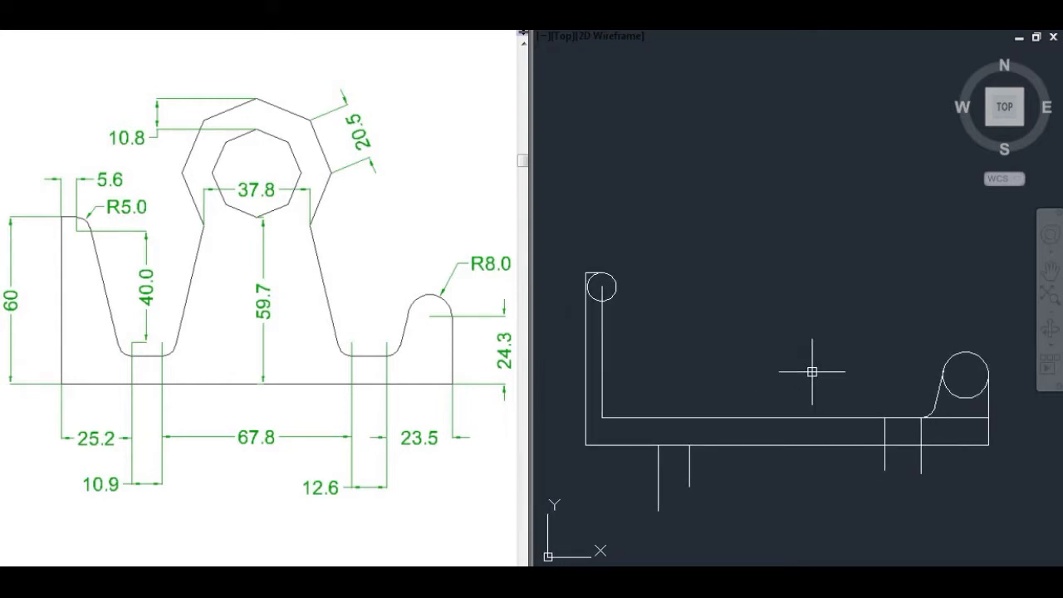
click(932, 413)
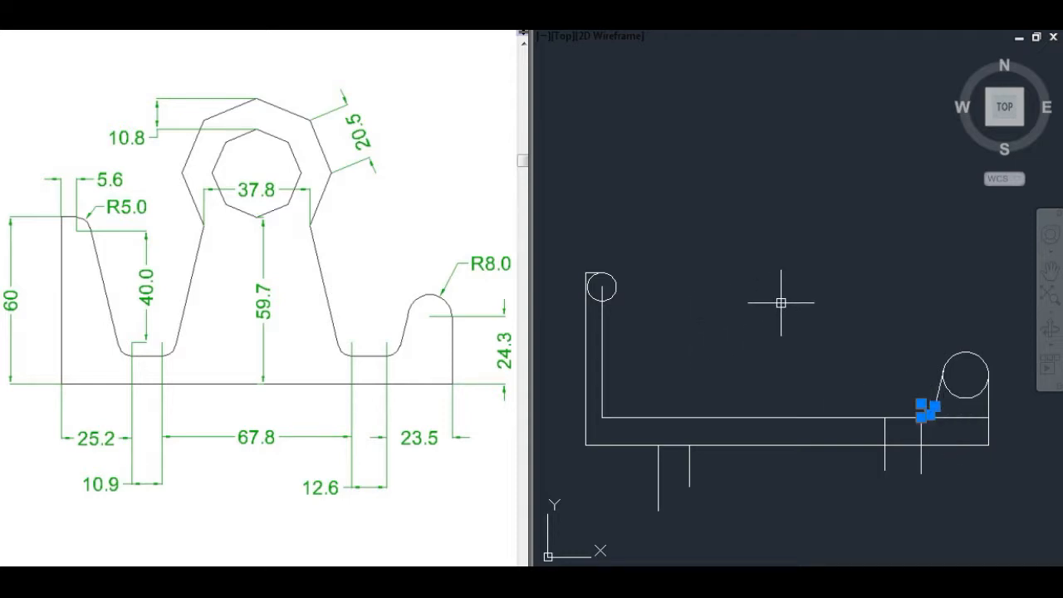
text(o)
key(Return)
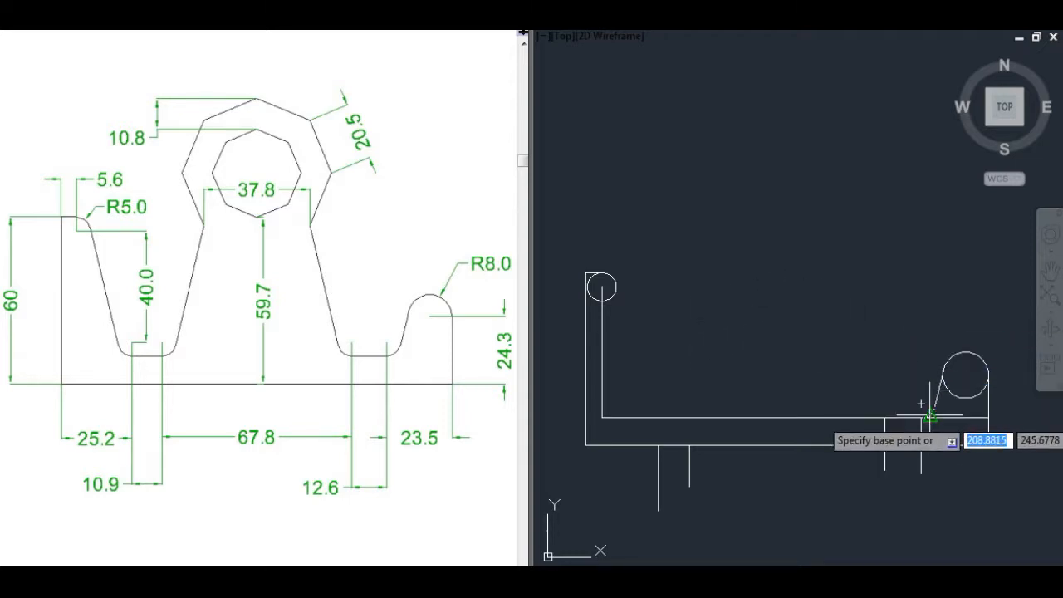
click(923, 410)
click(796, 320)
key(Return)
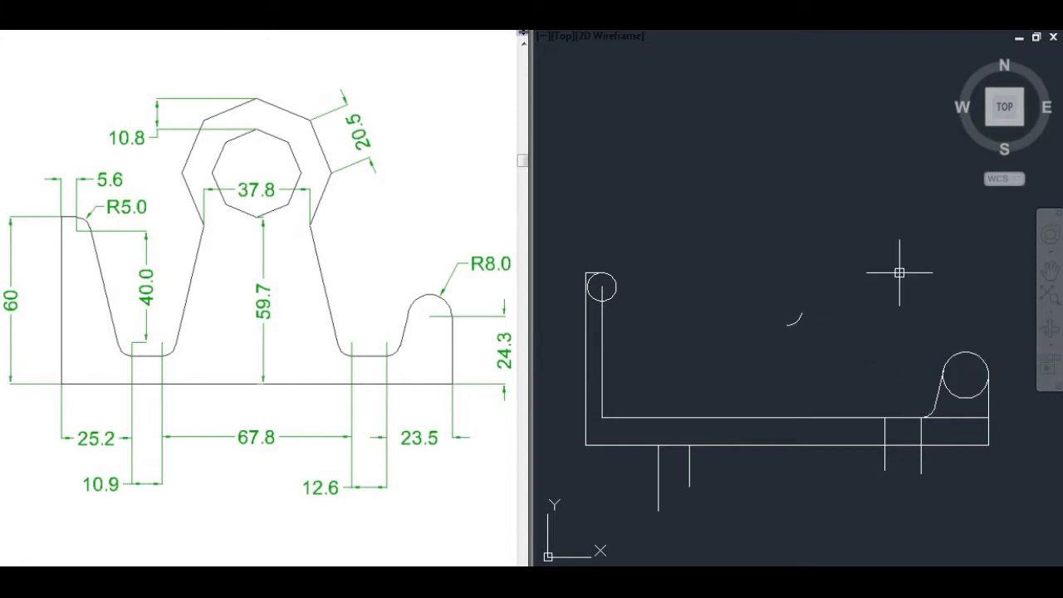
Mirror the copied corner arc about a vertical axis through its centre, keeping the original arc
click(855, 355)
click(731, 224)
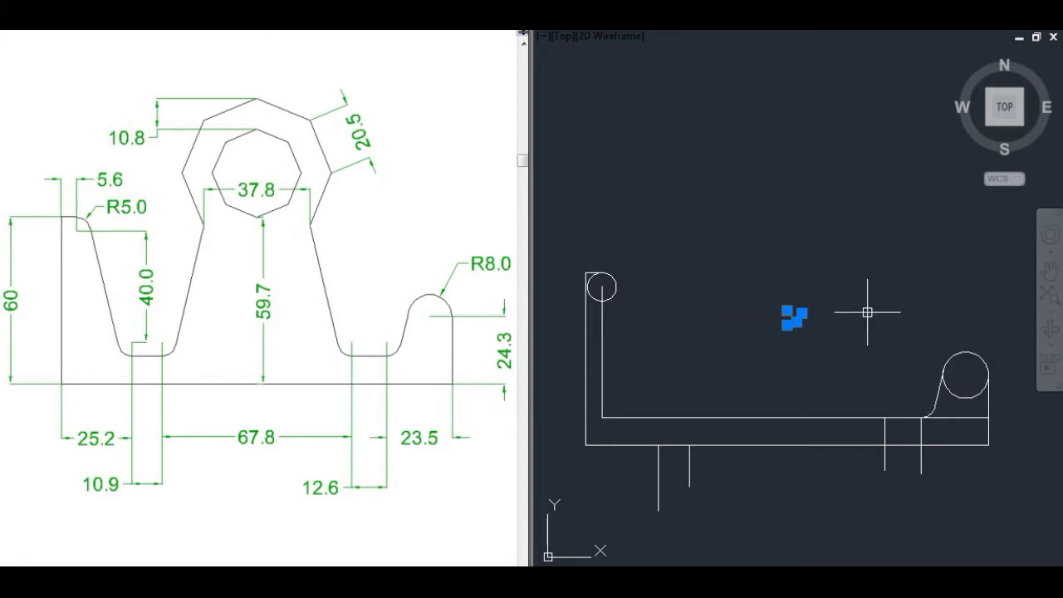
text(mi)
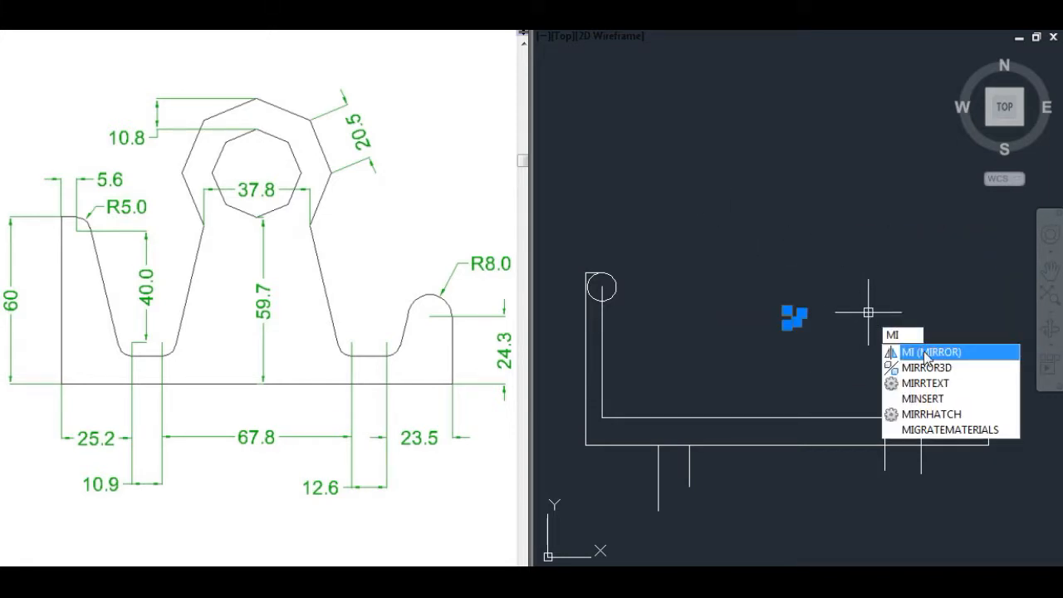
key(Return)
click(787, 311)
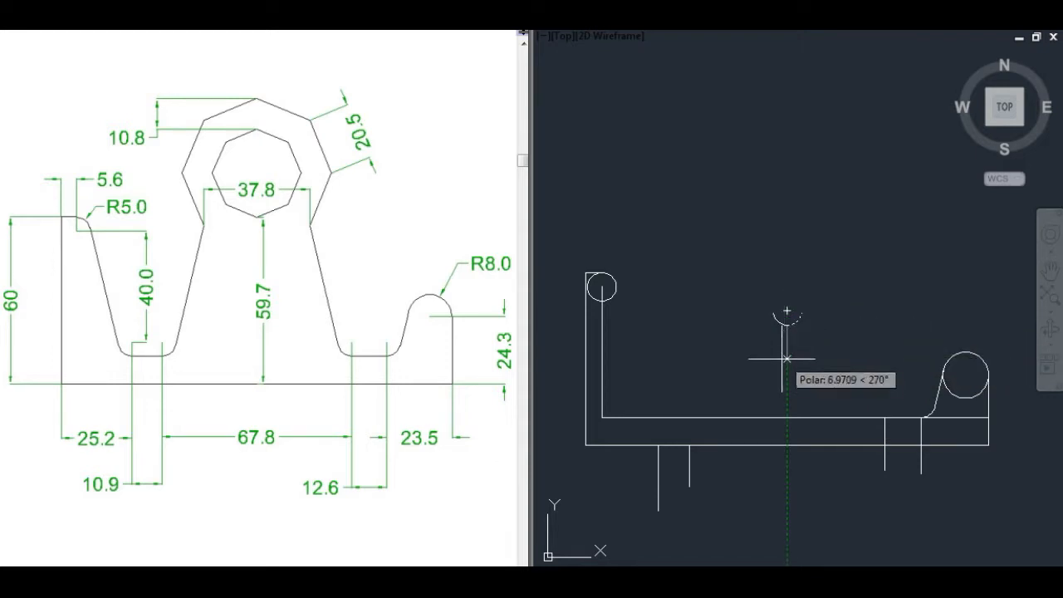
click(785, 382)
key(Return)
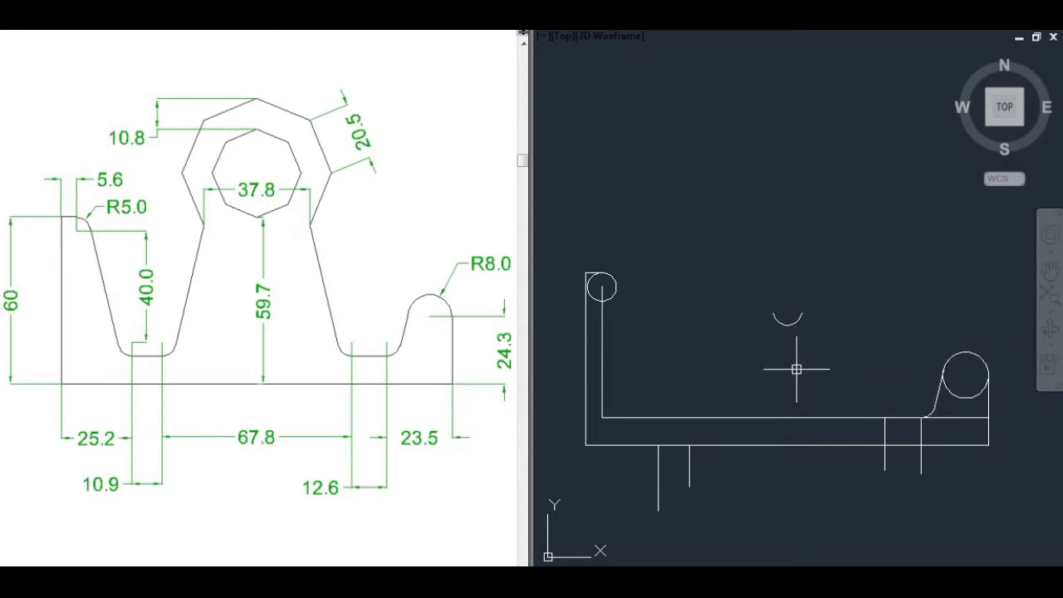
Move the mirrored arc so its lower end meets the upper end of the right slot's left vertical guide line
click(783, 324)
text(M)
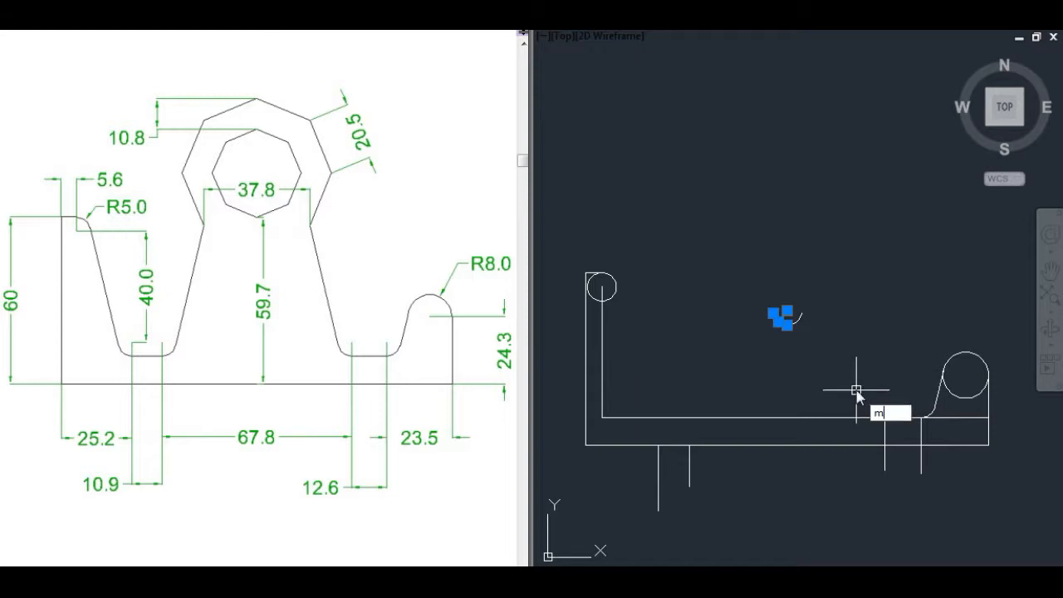
click(881, 430)
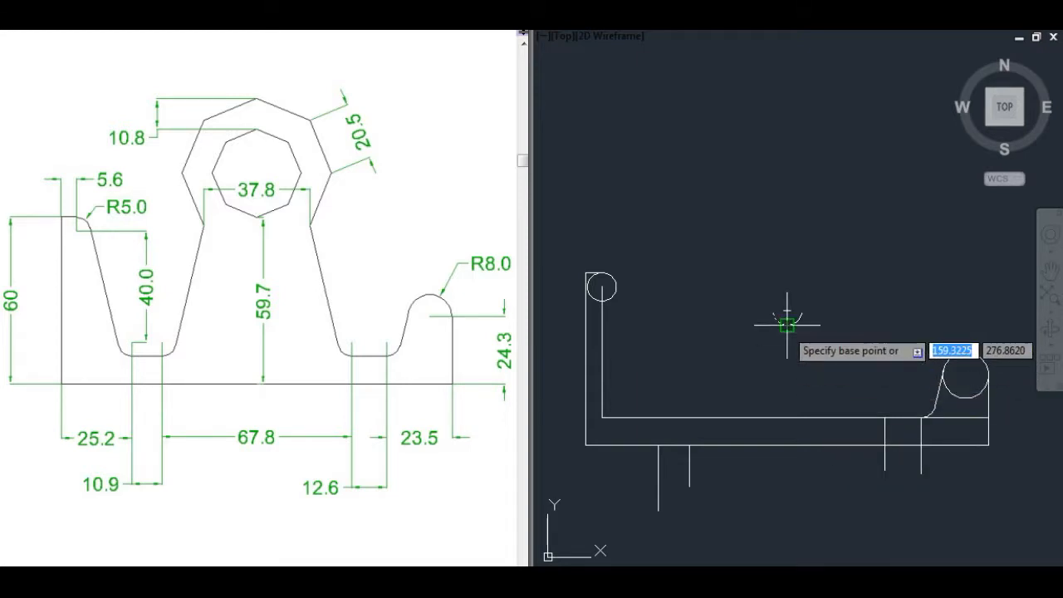
click(787, 313)
click(882, 417)
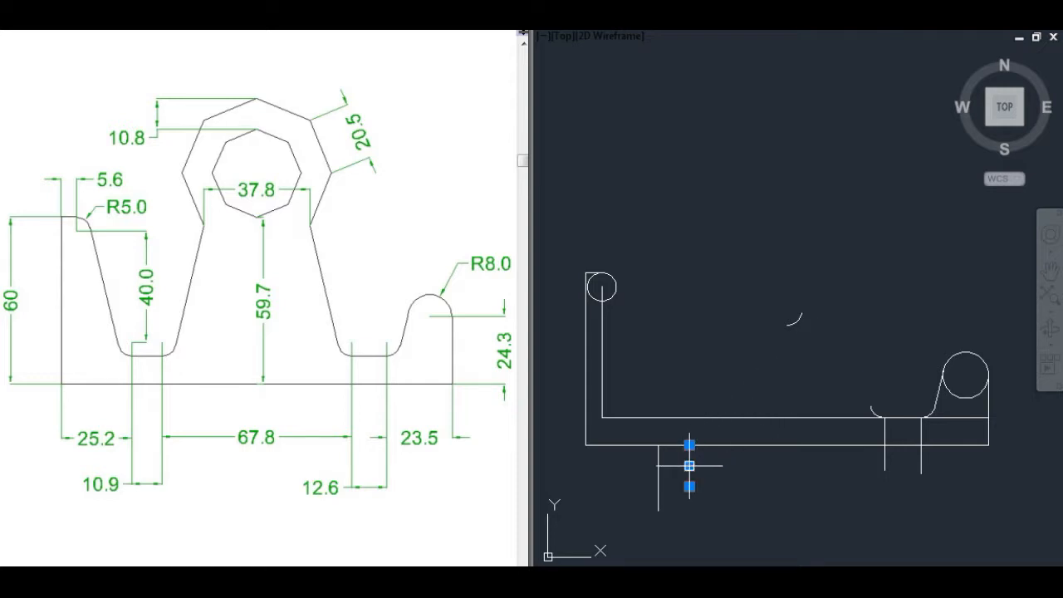
Stretch the upper ends of the left slot's two vertical guide lines up to the inner horizontal line
click(689, 445)
click(689, 417)
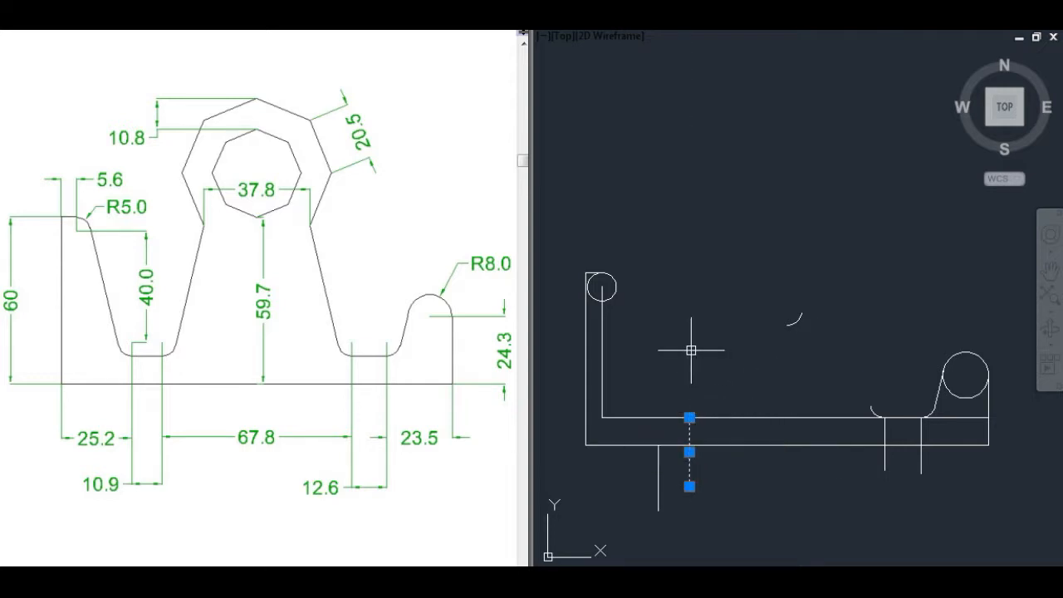
key(Escape)
click(663, 464)
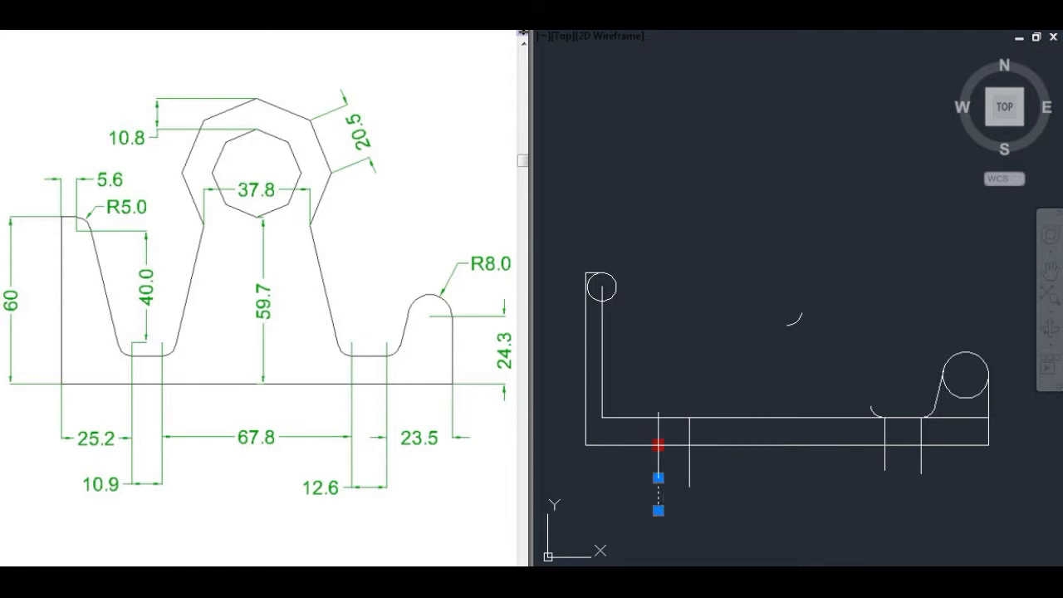
click(658, 417)
key(Escape)
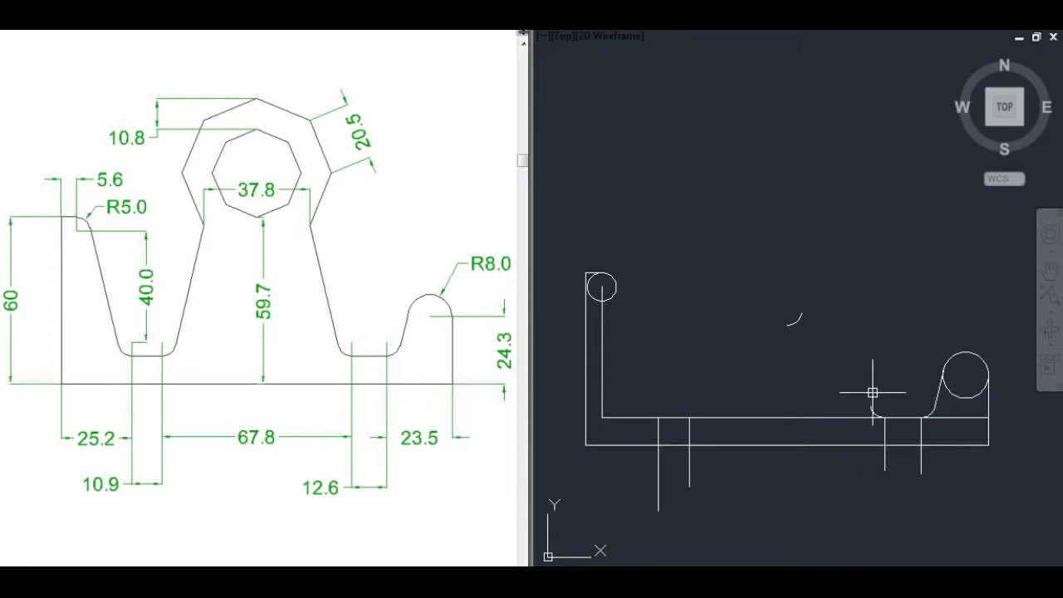
Move the remaining loose arc onto the upper end of the left slot's right vertical guide line
click(799, 321)
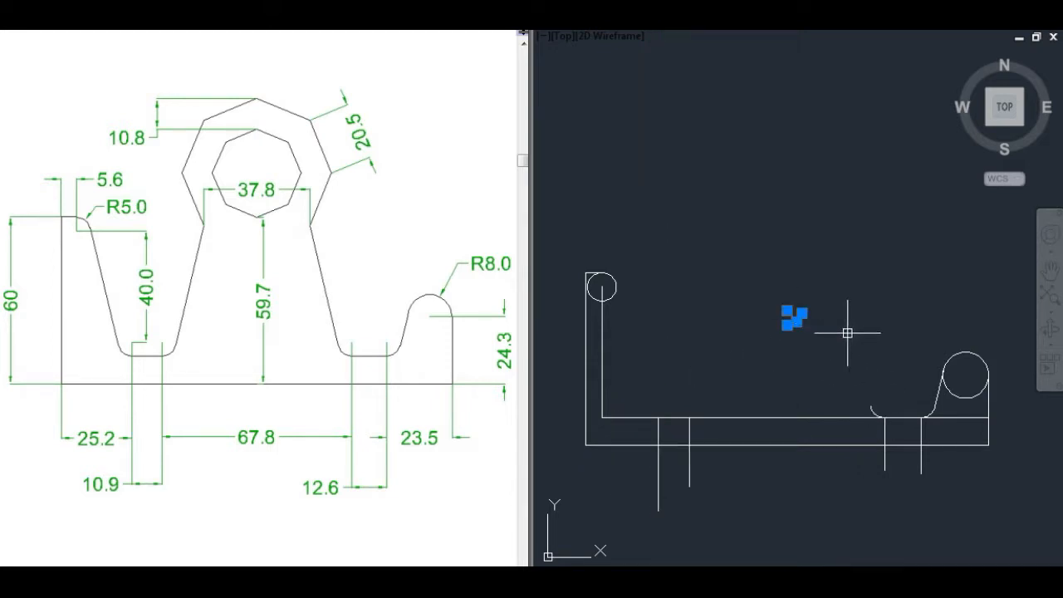
text(M)
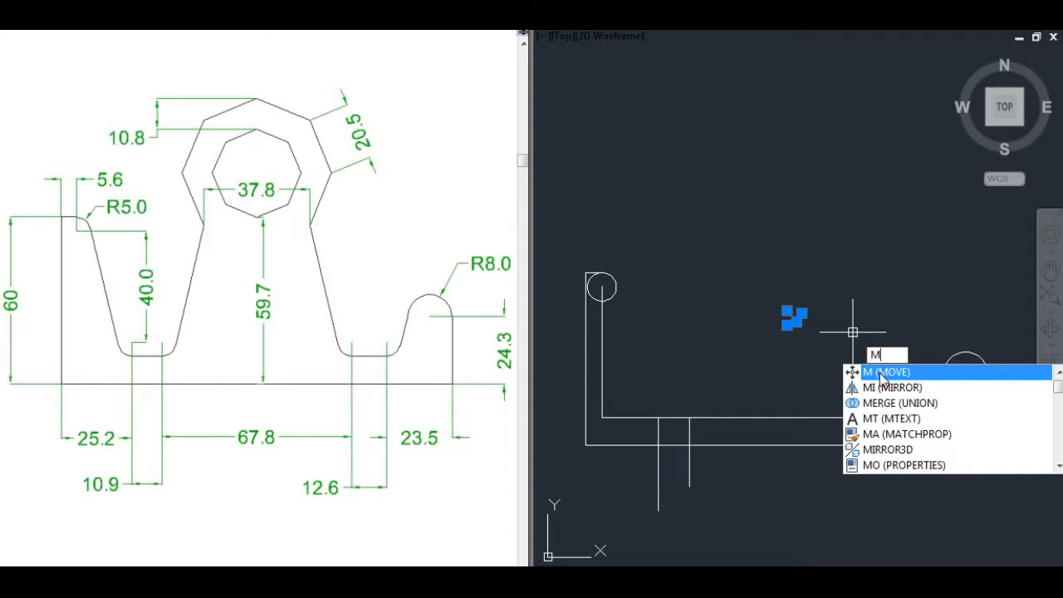
key(Return)
click(786, 312)
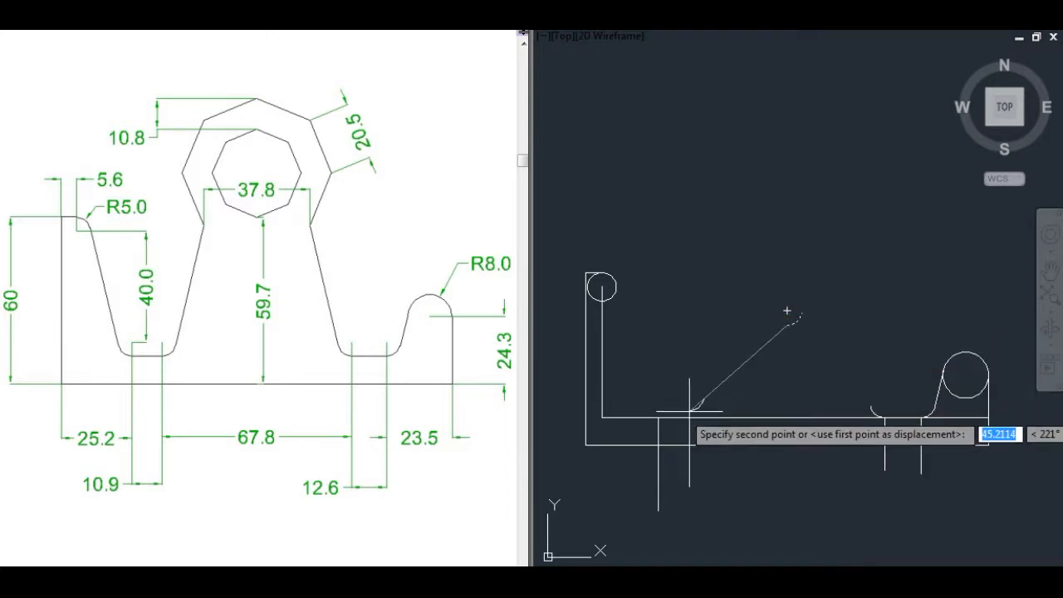
click(690, 412)
Copy the right slot's left corner arc to the upper end of the left slot's left vertical guide line
click(869, 407)
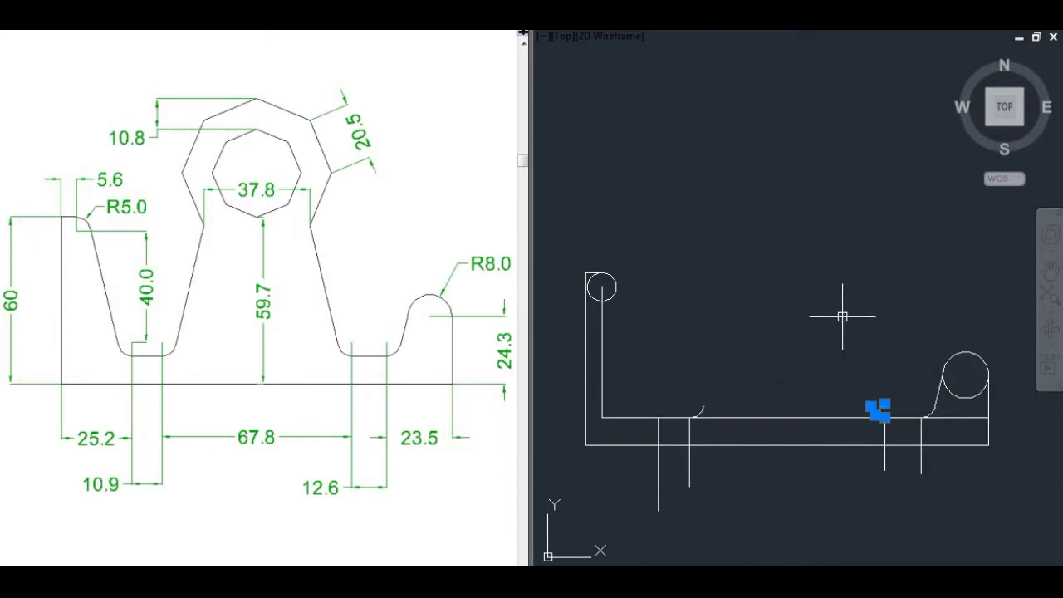
text(co)
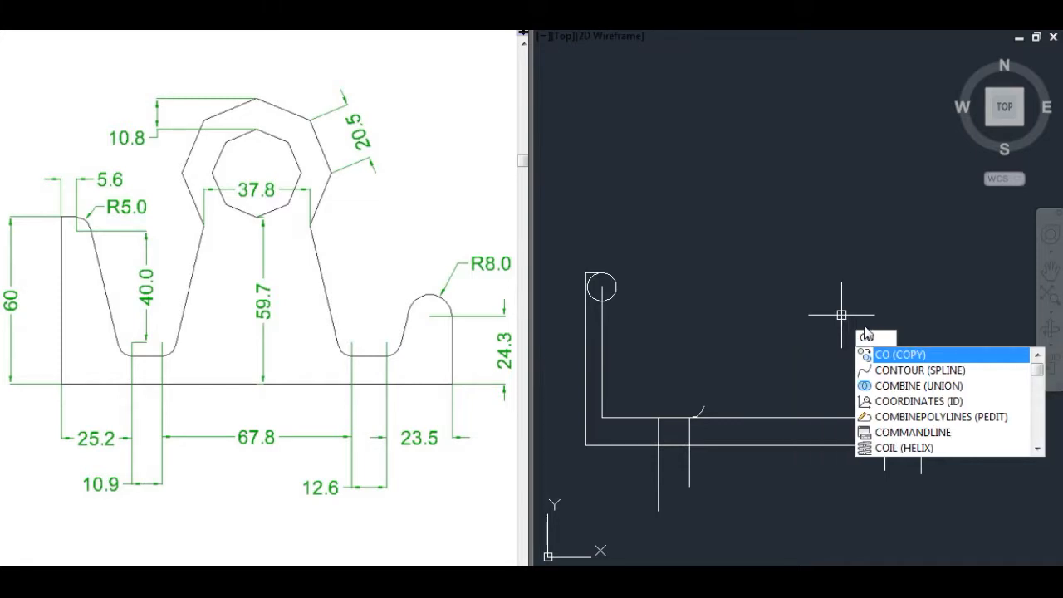
click(887, 358)
click(881, 412)
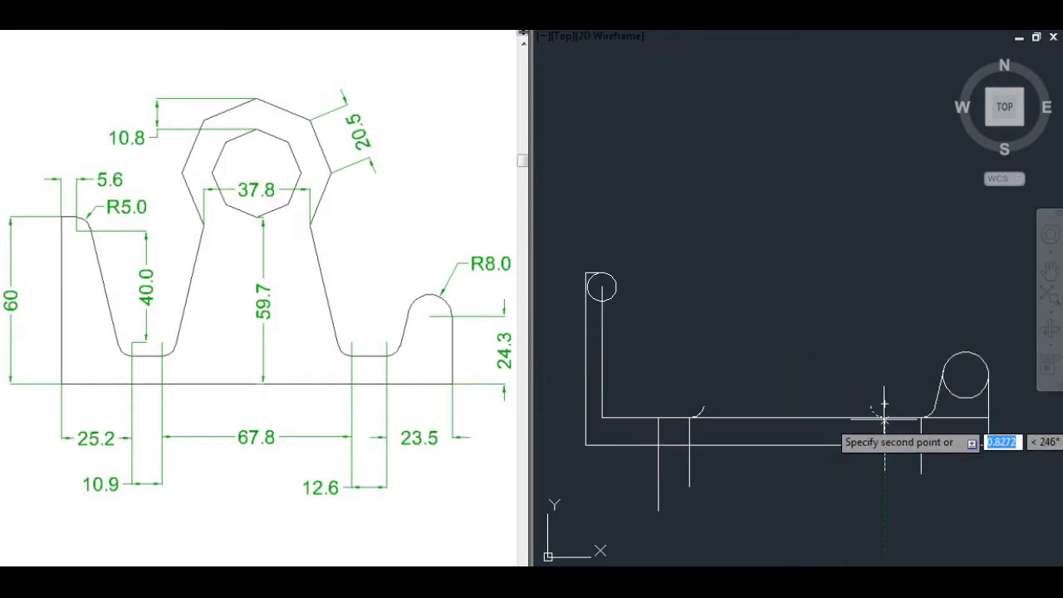
click(659, 415)
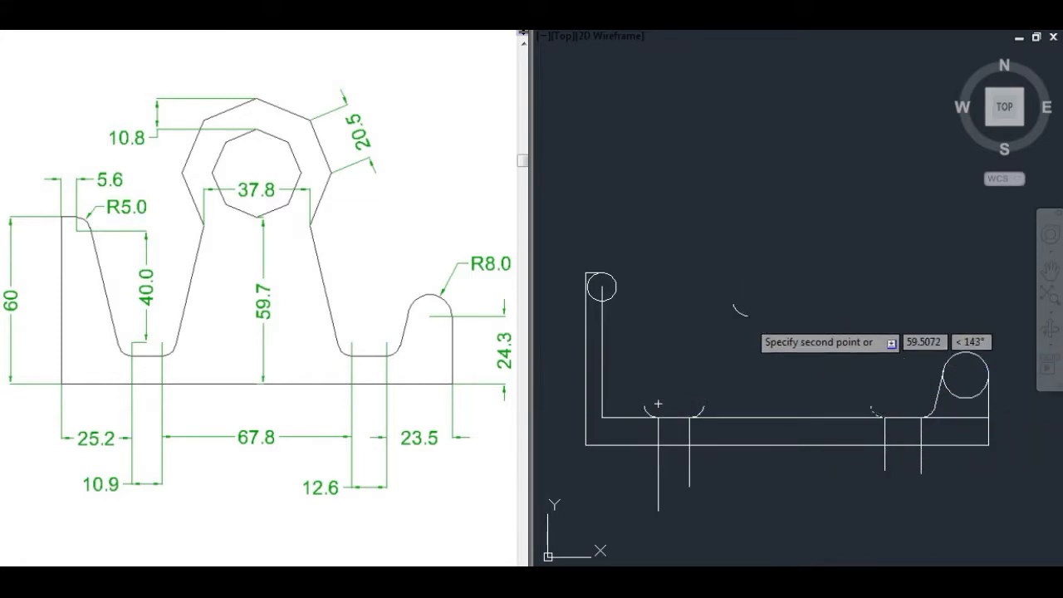
key(Escape)
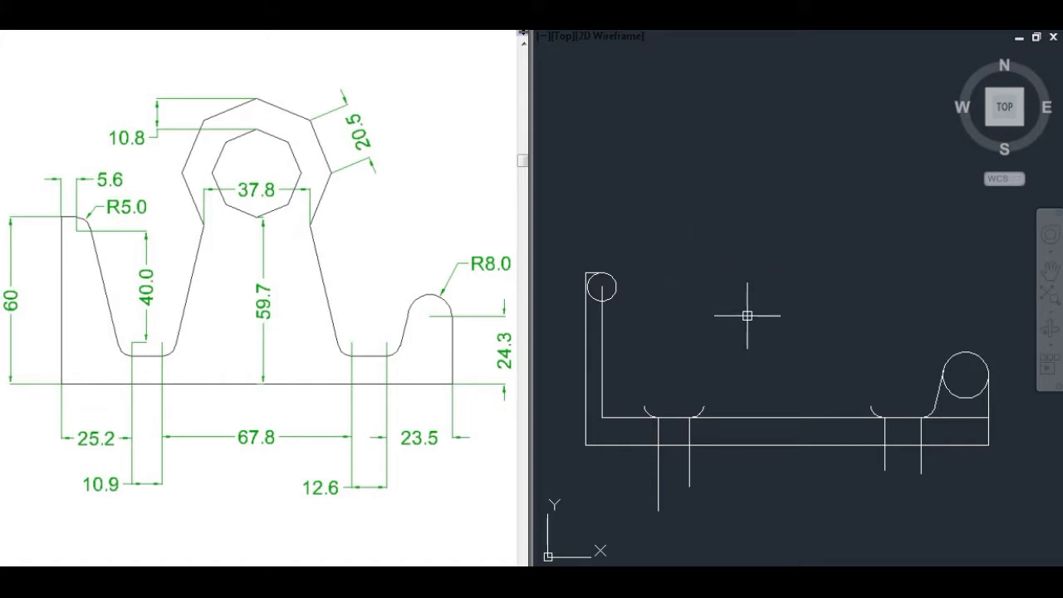
Draw a slanted line from the left slot's outer arc end to the right side of the upper-left radius 5 circle
text(L)
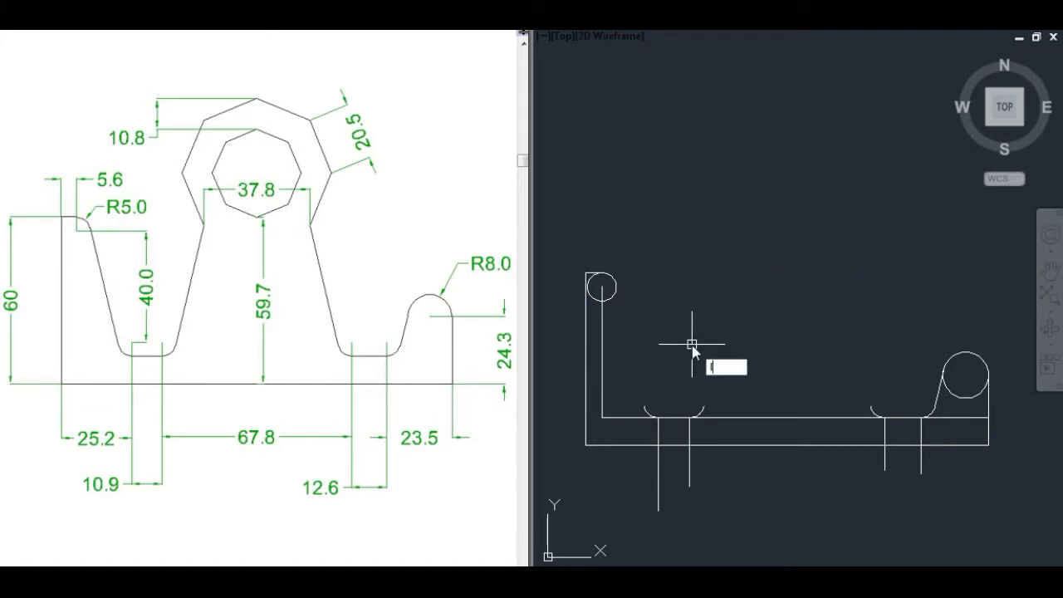
key(Return)
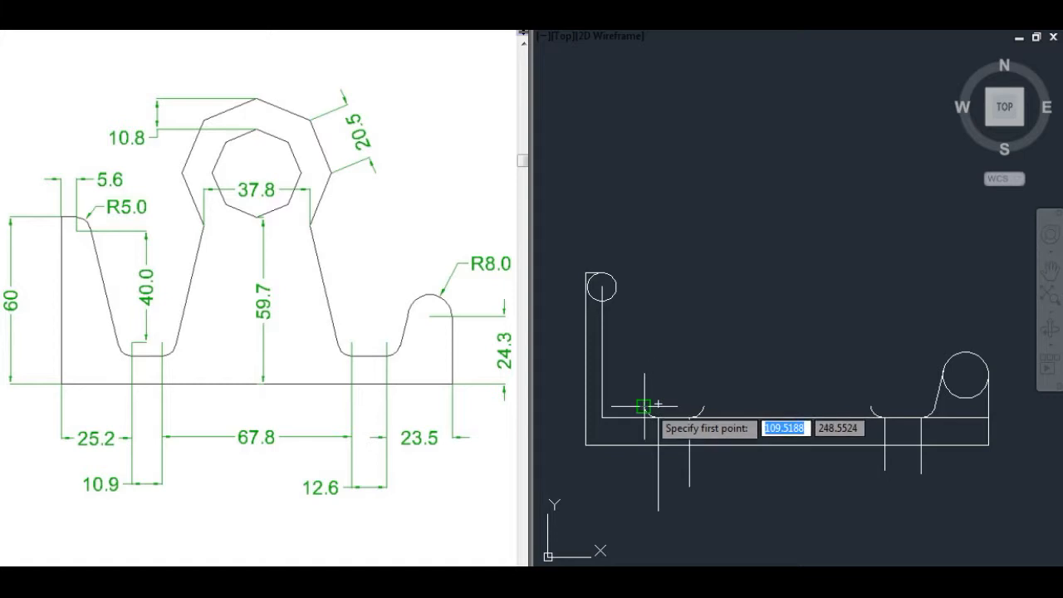
click(647, 407)
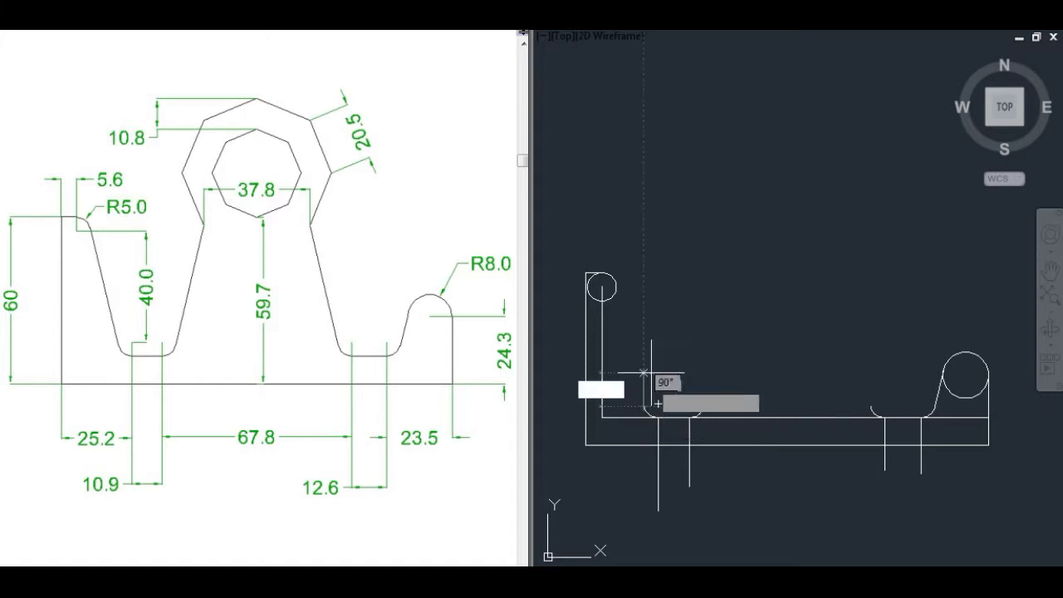
click(614, 285)
key(Return)
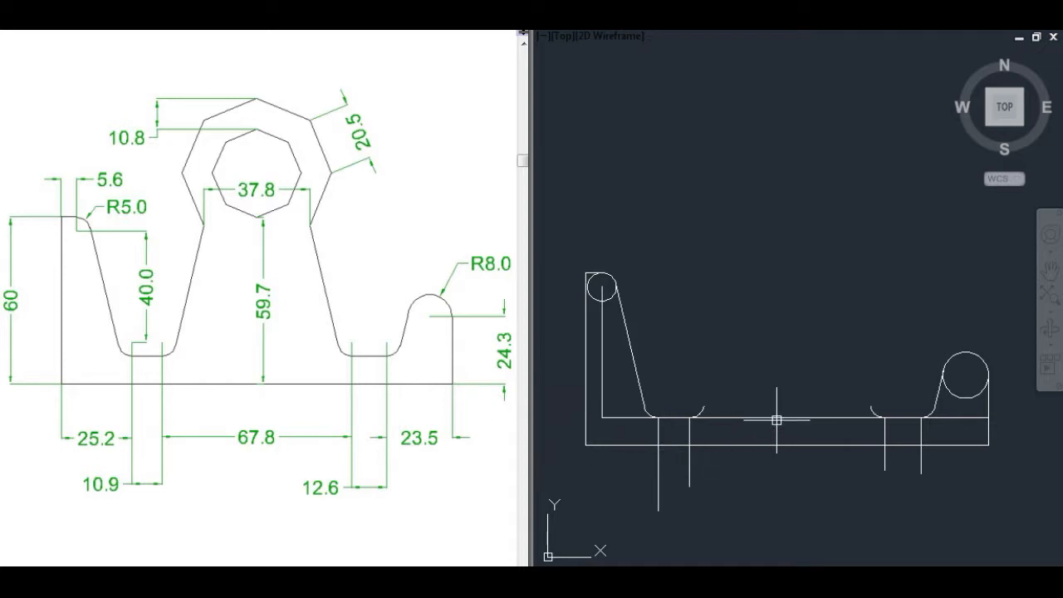
Delete the inner horizontal construction line and the vertical construction line below the radius 5 circle
click(776, 417)
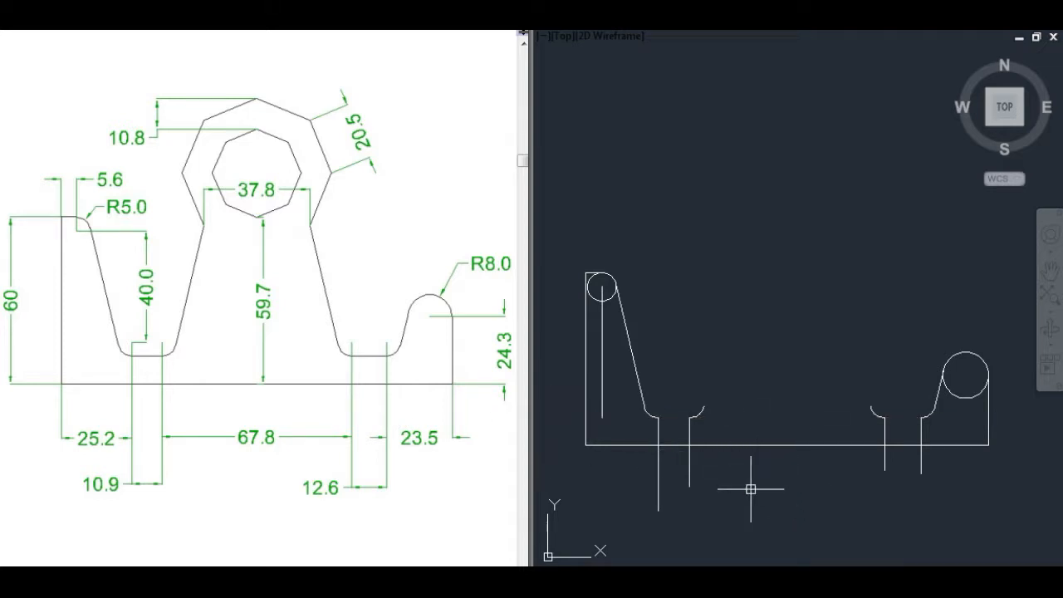
click(630, 401)
click(596, 420)
key(Delete)
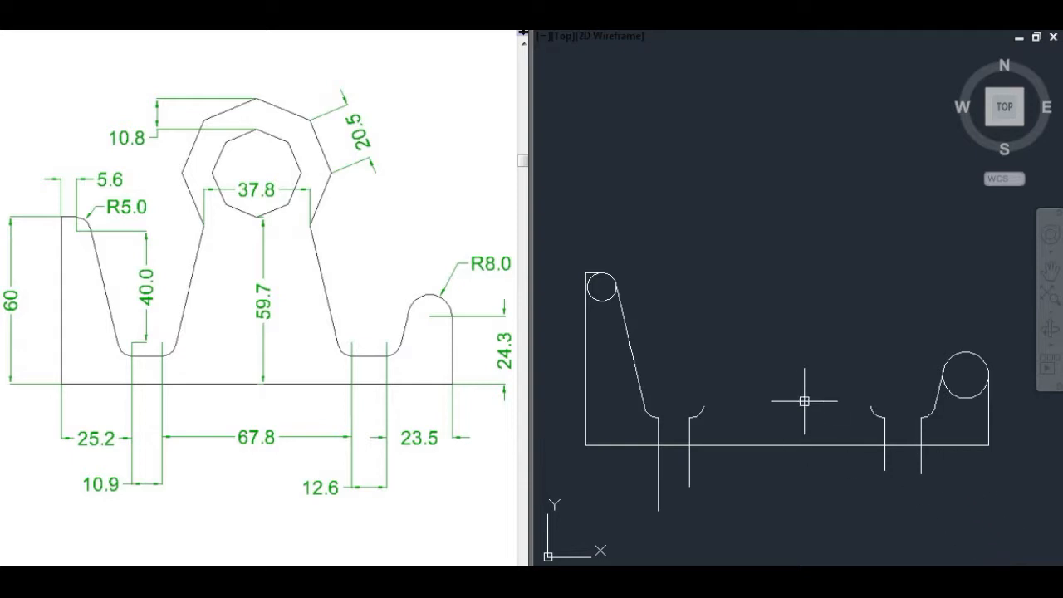
Draw the horizontal floor lines of the left and right slots between the lower ends of their corner arcs
text(l)
key(Return)
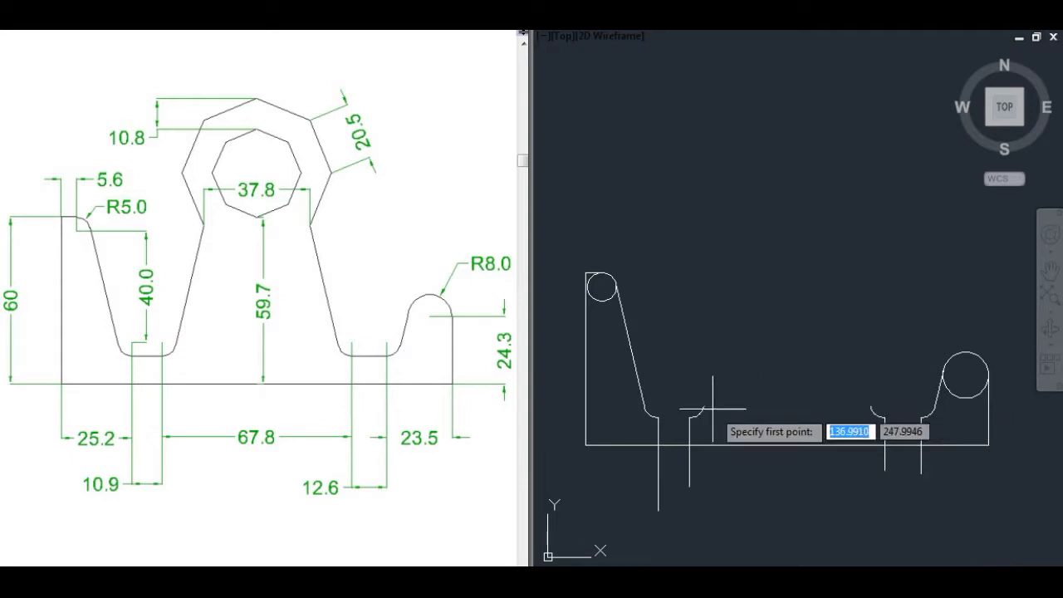
click(658, 417)
click(689, 417)
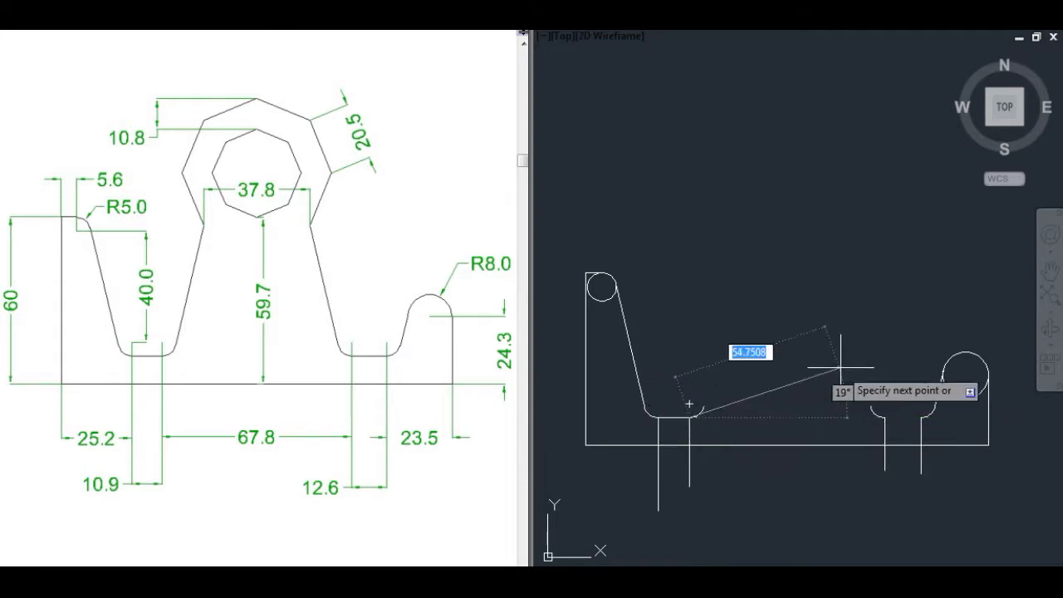
key(Return)
key(Return)
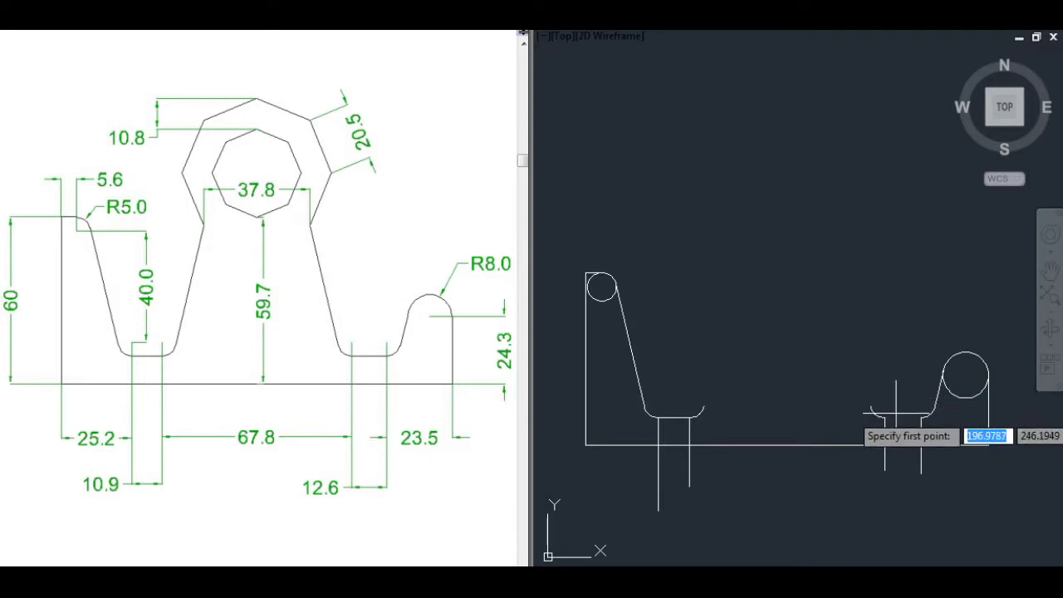
click(885, 416)
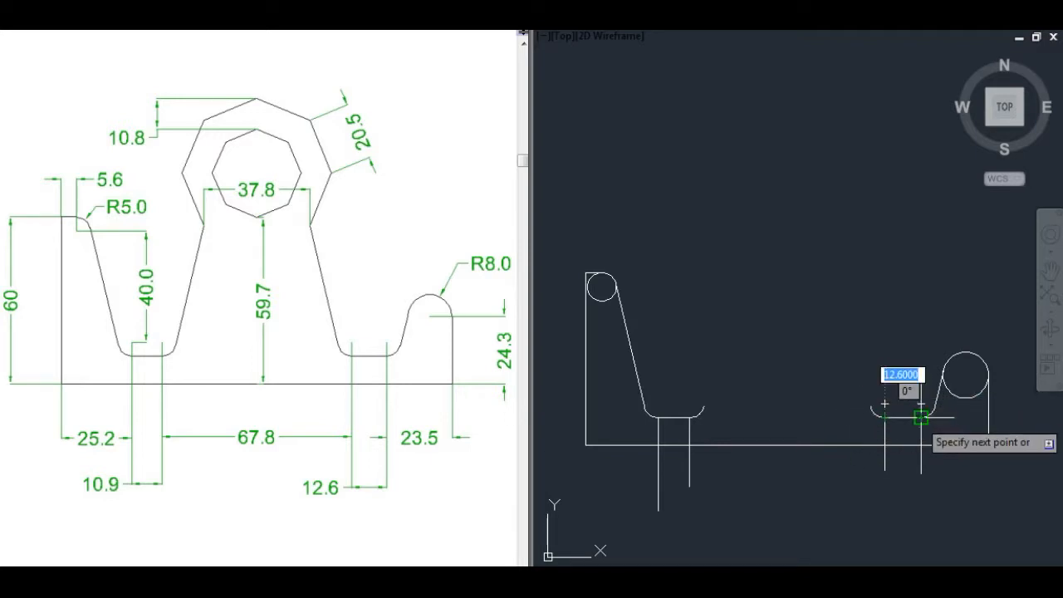
click(922, 417)
key(Return)
Erase the four vertical guide lines below the two slot floors
click(936, 435)
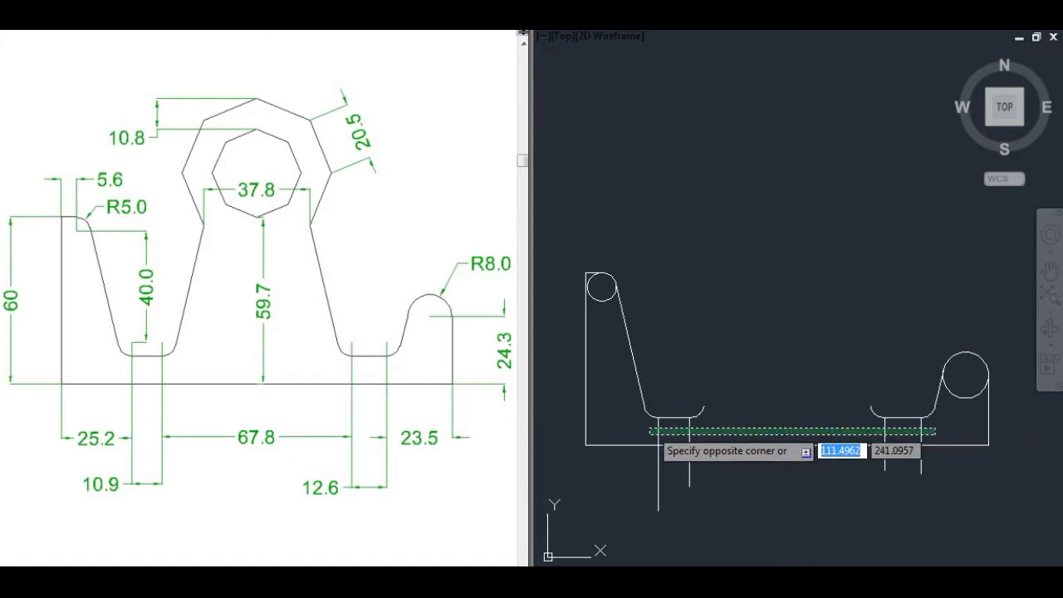
click(651, 431)
text(E)
key(Return)
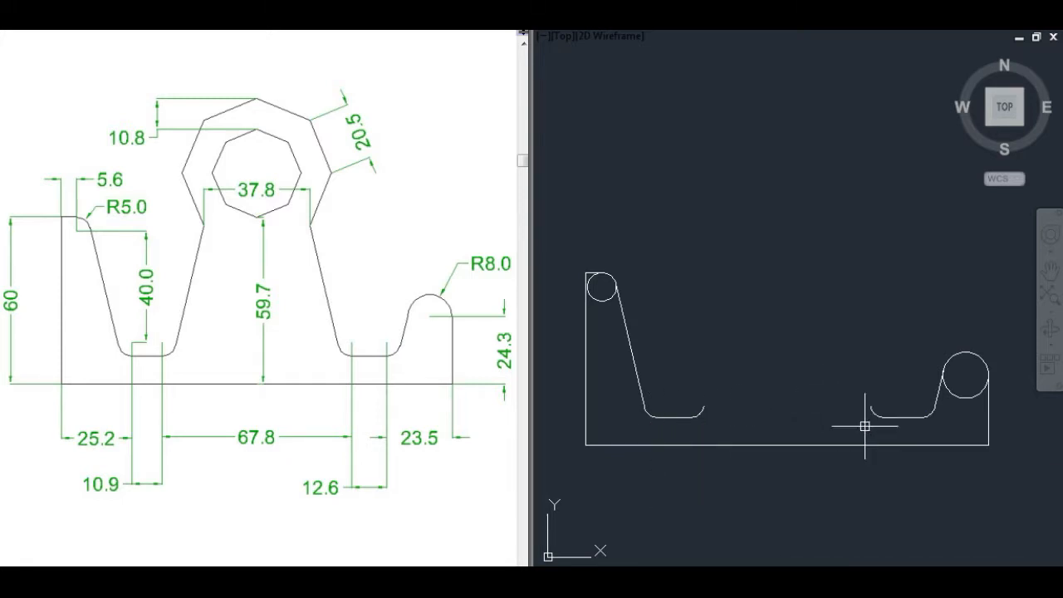
Trim the upper-left radius 5 circle so that only its outer corner arc between the top edge and the slanted side remains
click(1023, 502)
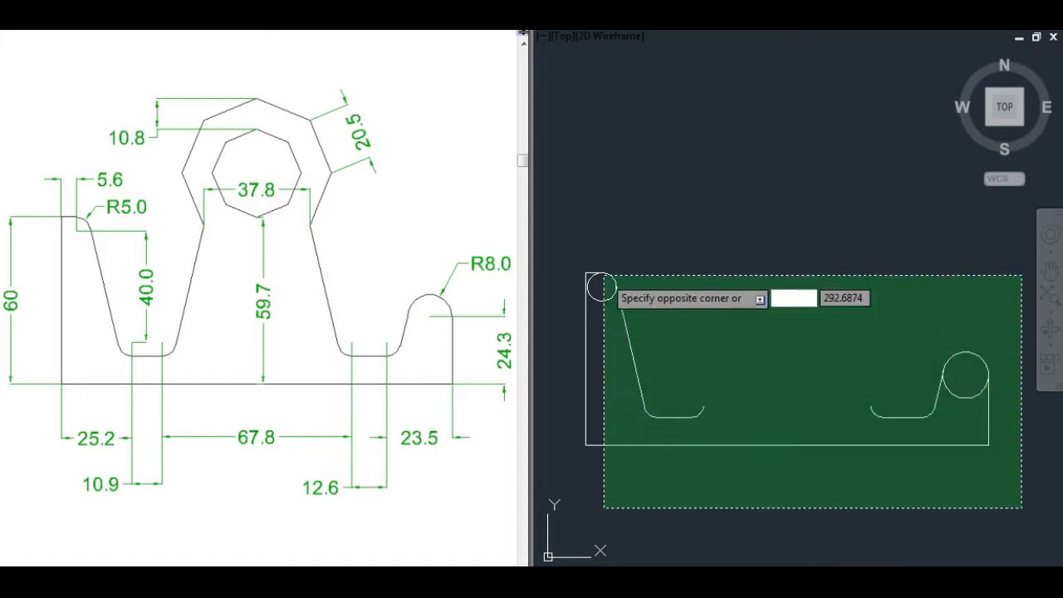
click(601, 280)
text(tri)
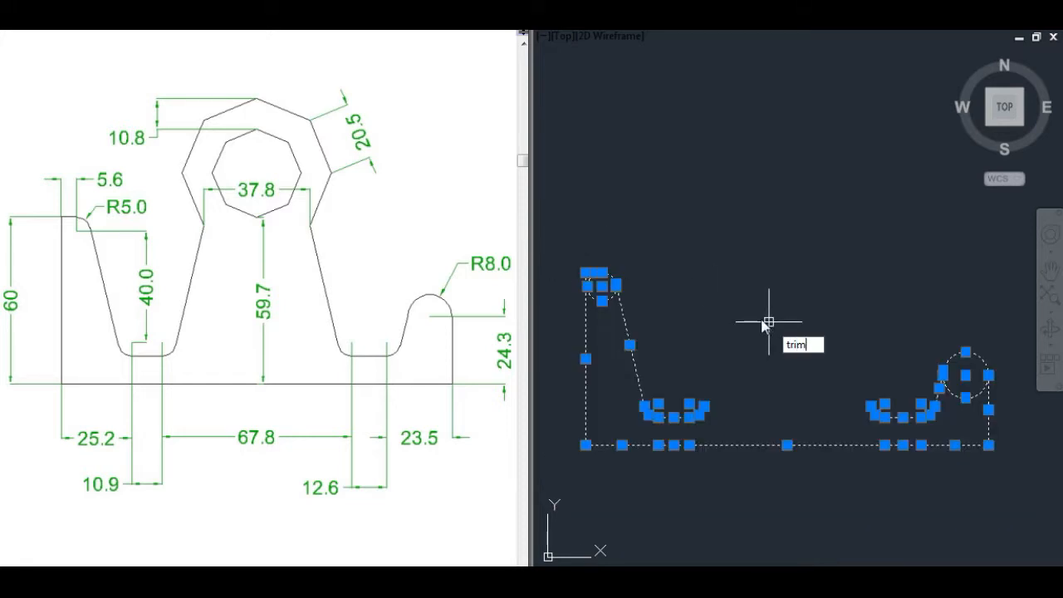
text(m)
key(Return)
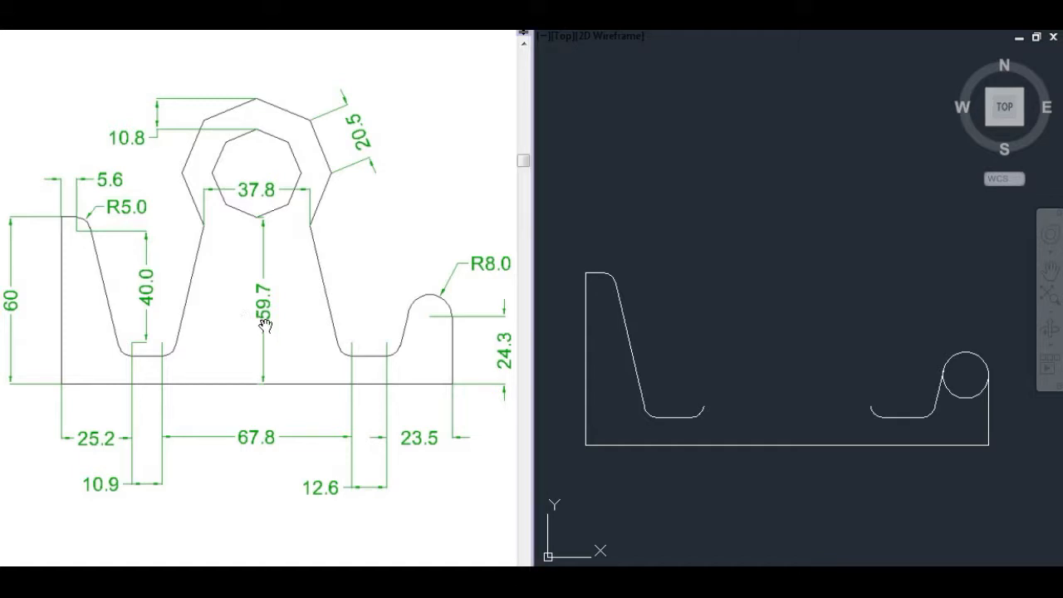
click(742, 301)
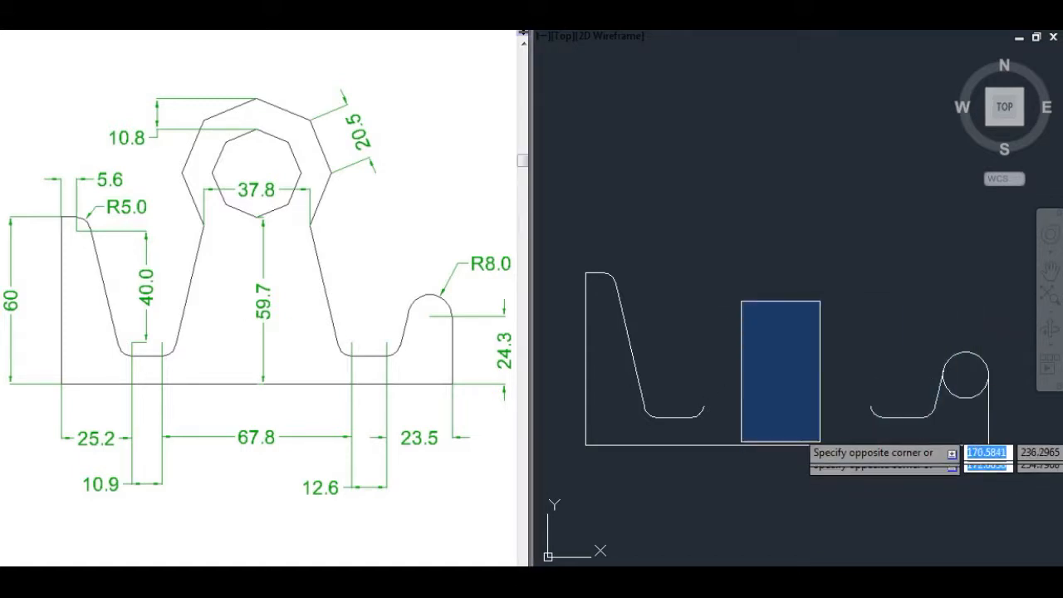
click(820, 436)
click(1003, 488)
click(830, 304)
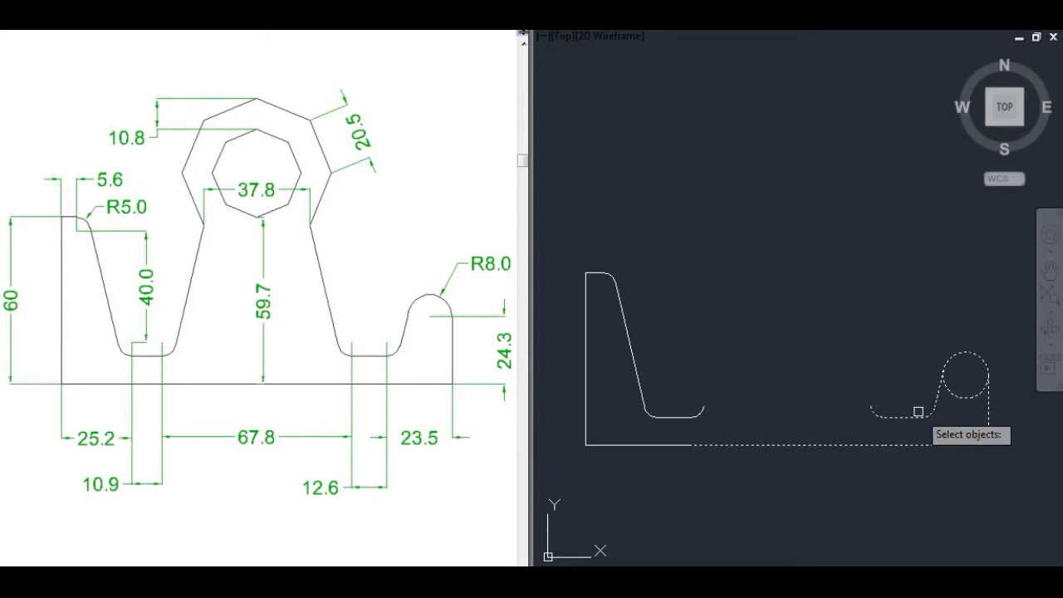
key(Return)
Trim away the lower part of the right radius 8 circle, leaving the rounded top between the slanted side and the right edge
click(1020, 495)
click(604, 284)
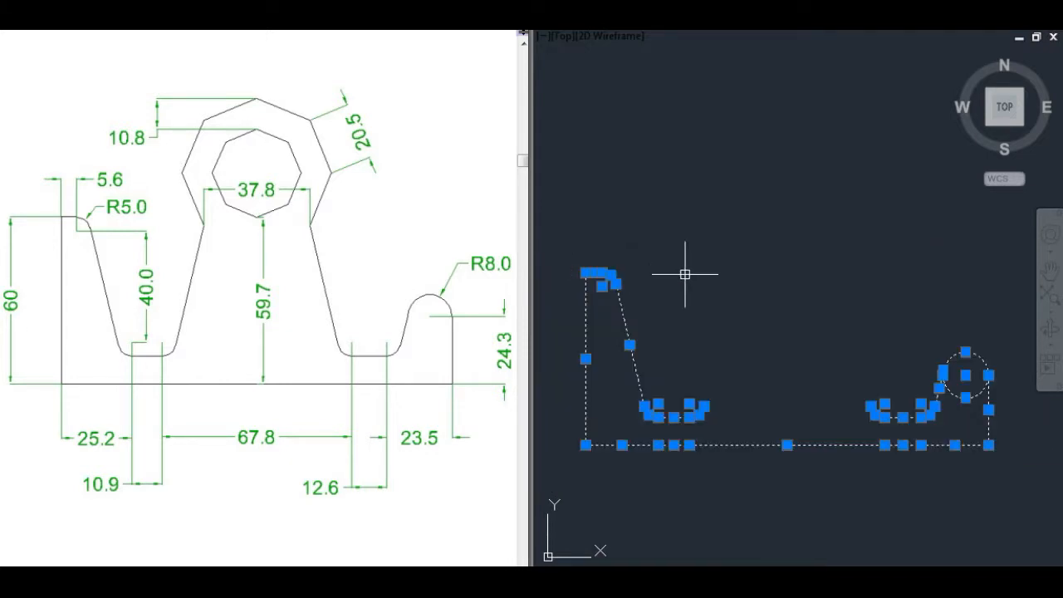
text(tr)
key(Return)
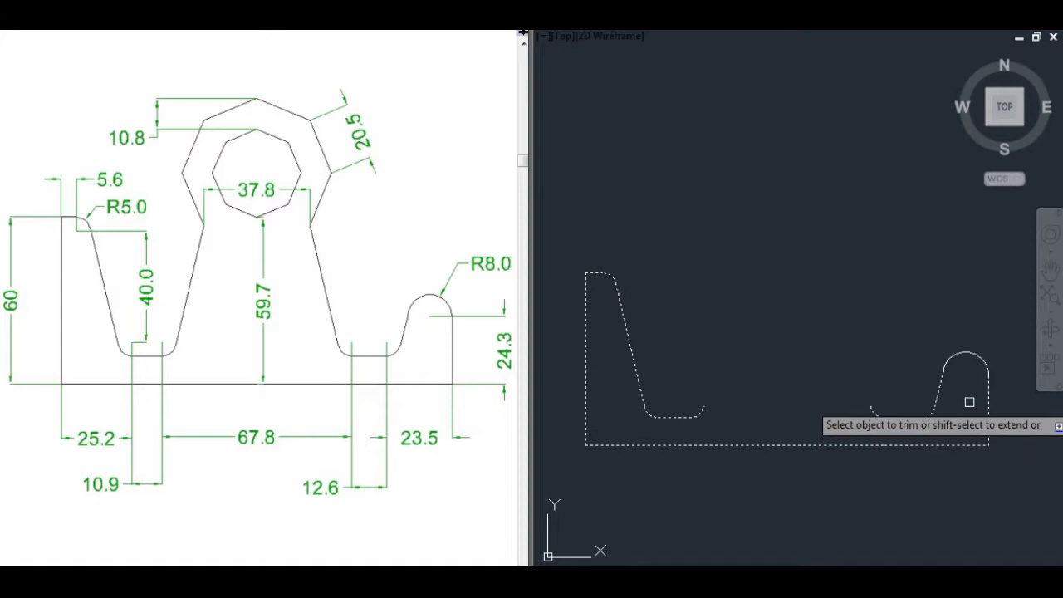
key(Escape)
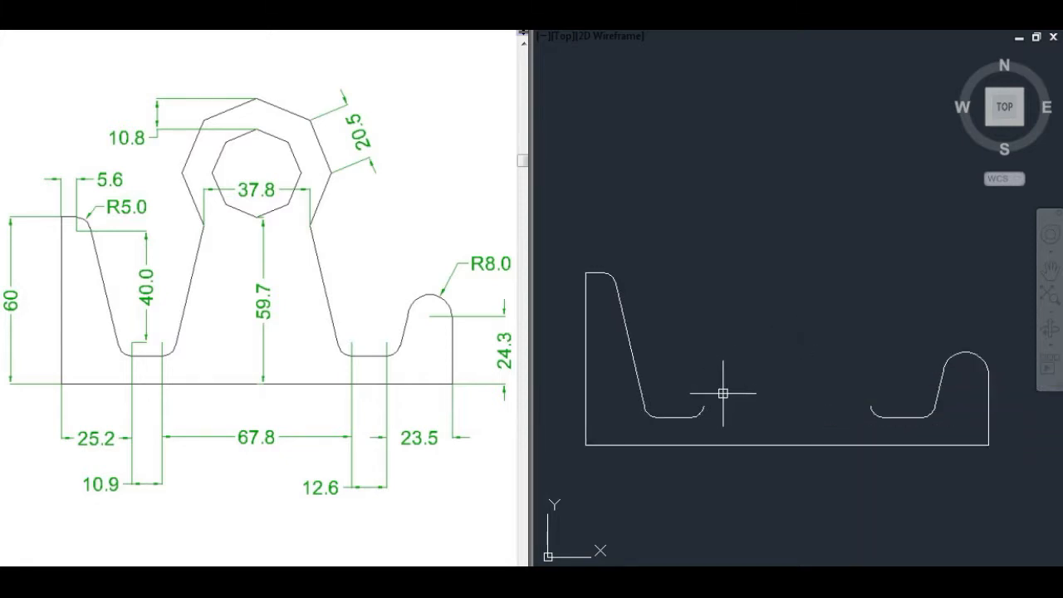
click(242, 327)
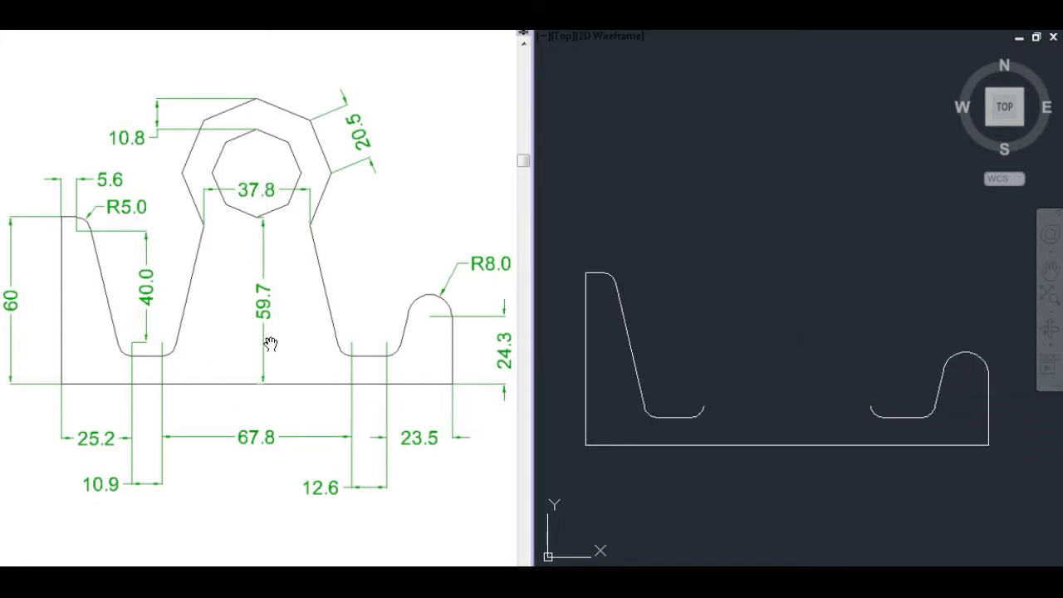
click(785, 368)
text(l)
key(Return)
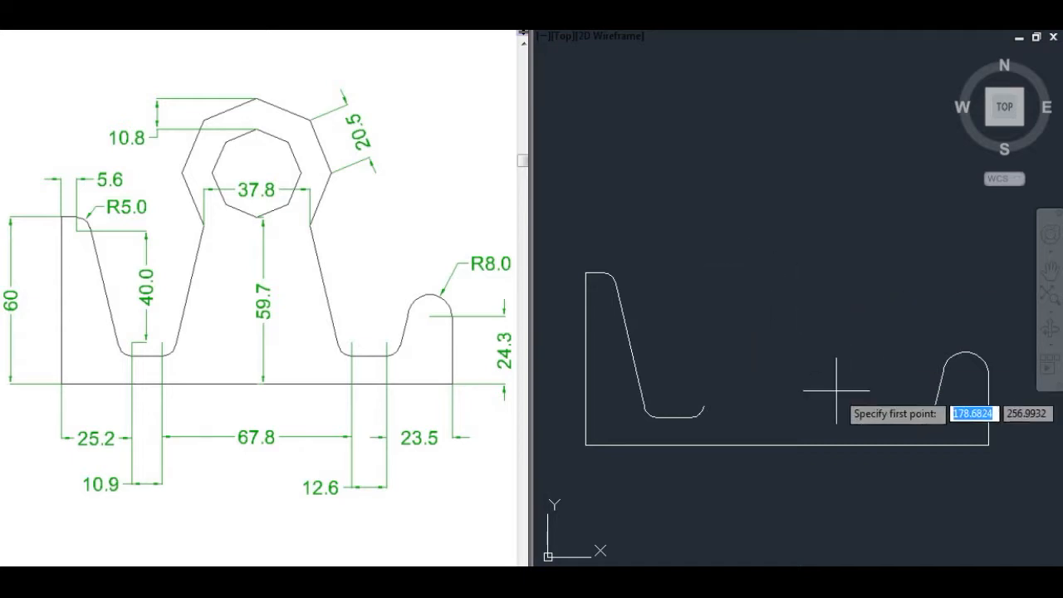
click(788, 445)
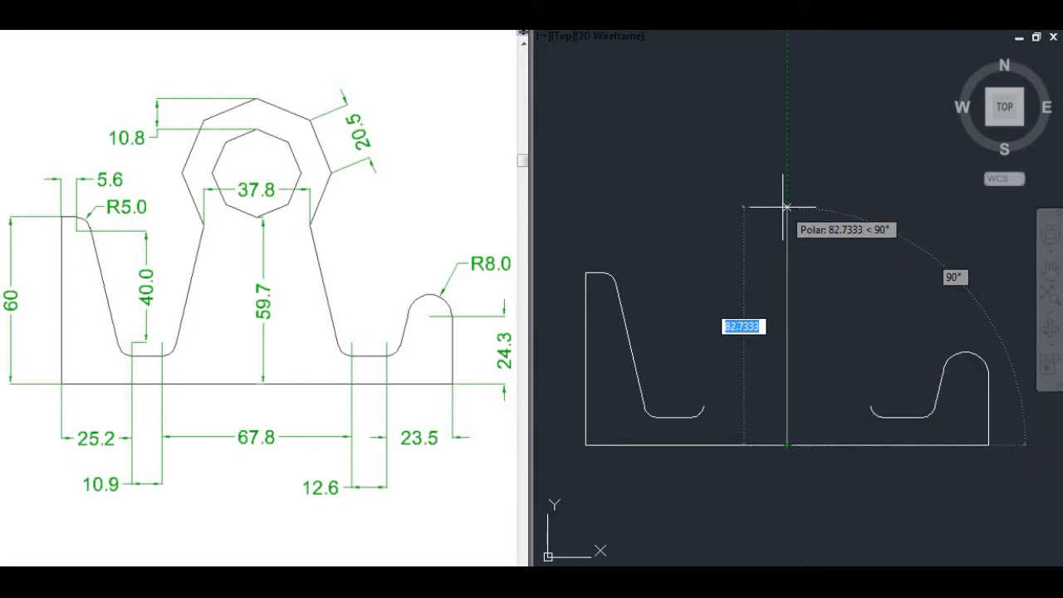
text(59)
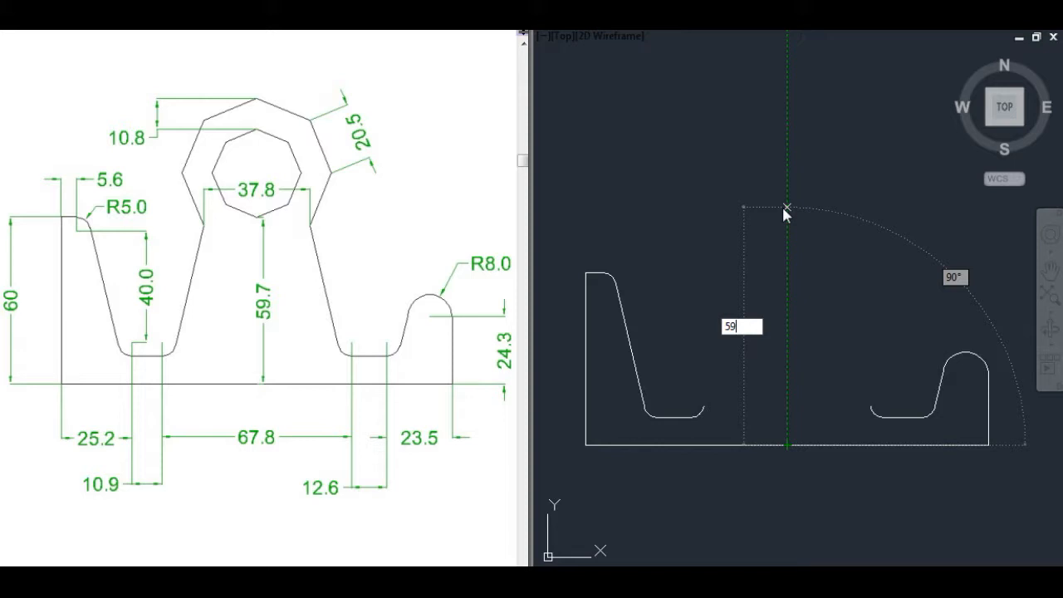
key(Escape)
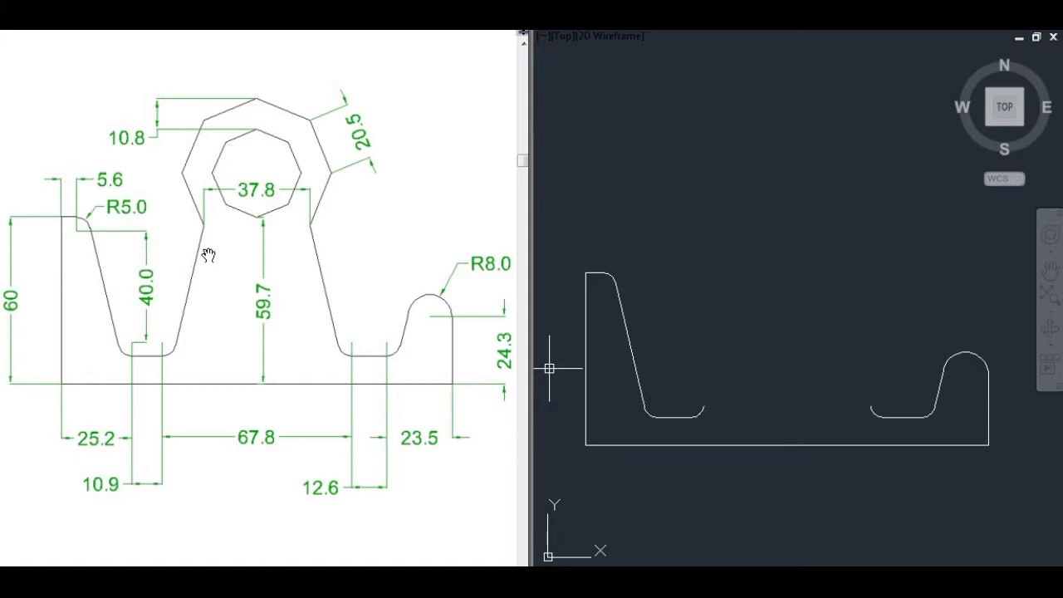
Draw a 59.7 vertical line upward from the midpoint of the base line
click(619, 297)
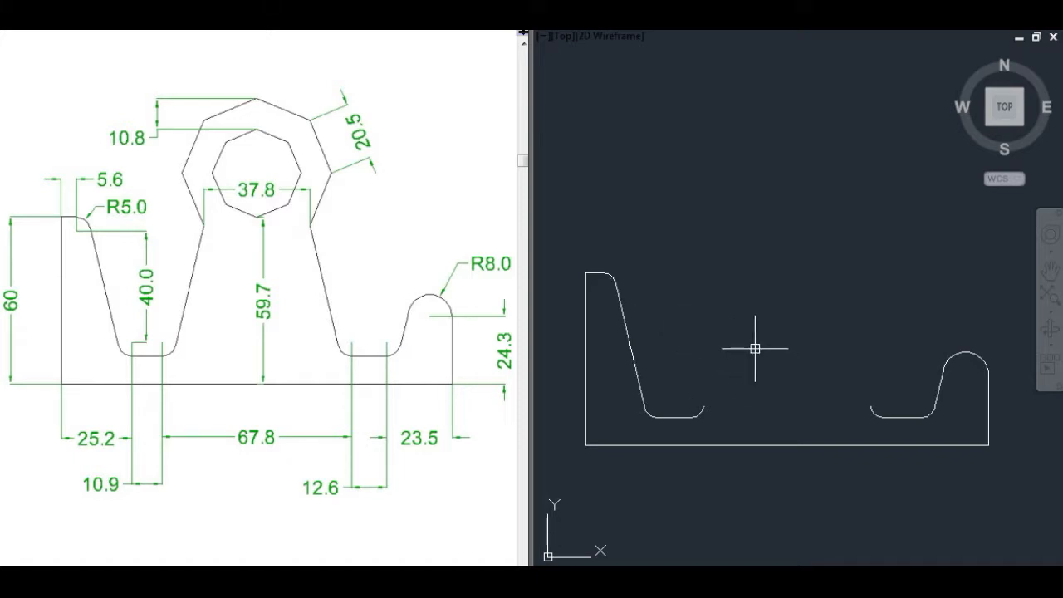
text(l)
key(Return)
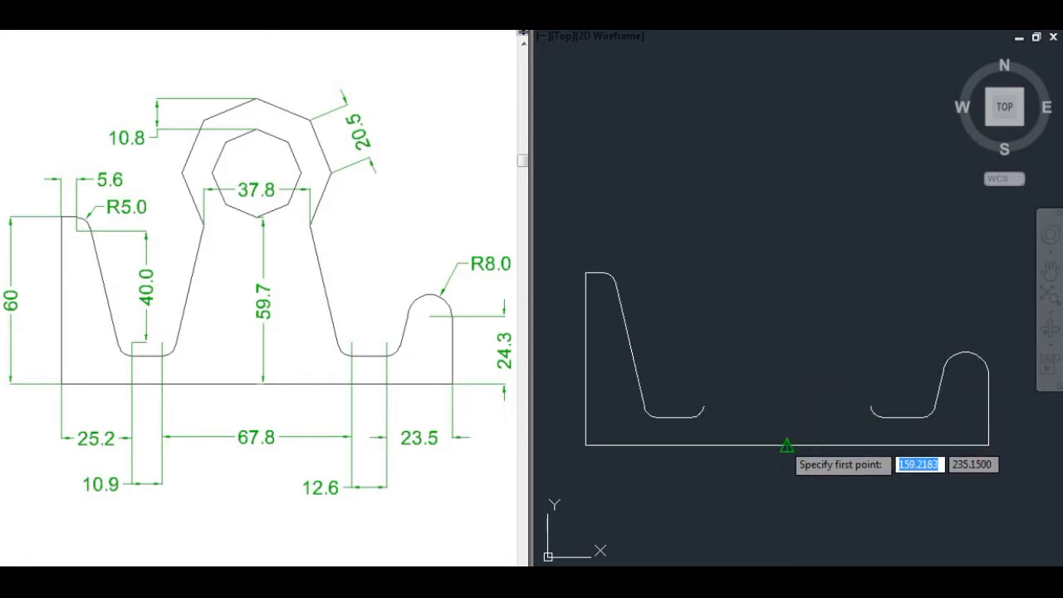
click(788, 445)
text(59.7)
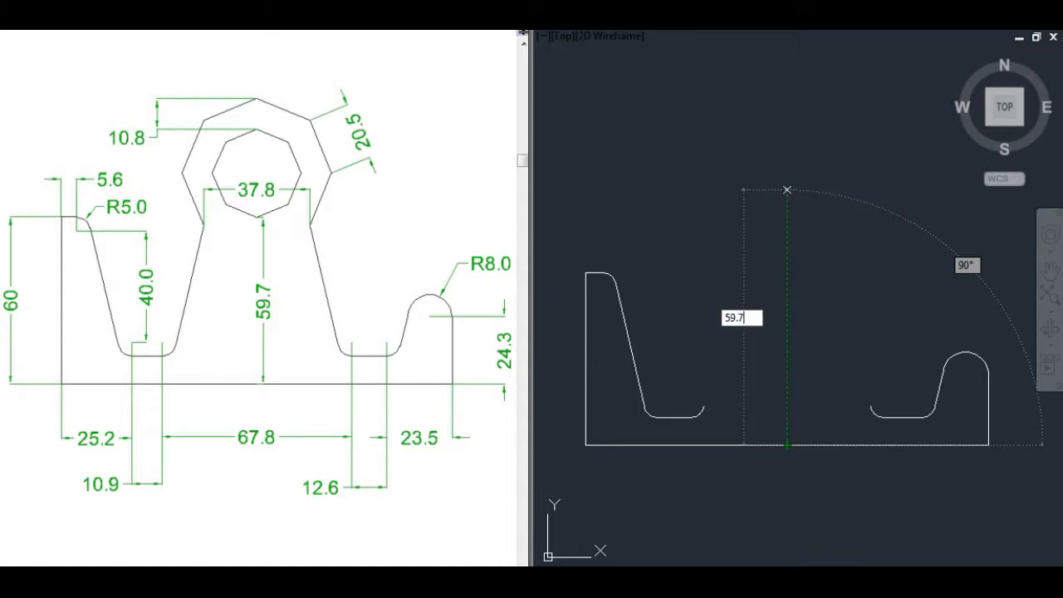
key(Return)
key(Return)
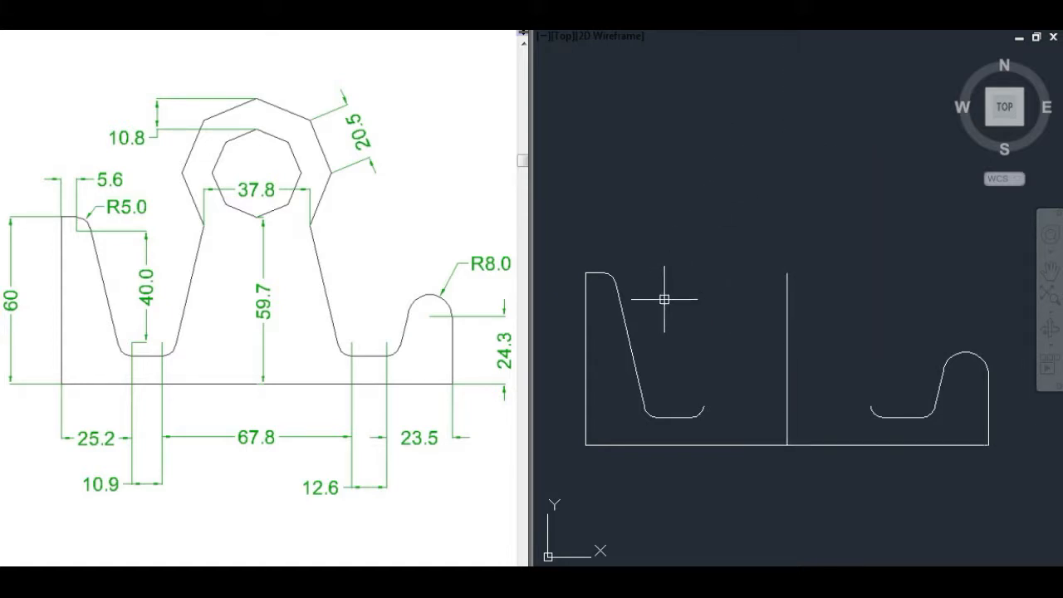
Draw a horizontal guide line from the lower end of the upper-left corner arc to the vertical centre line
text(L)
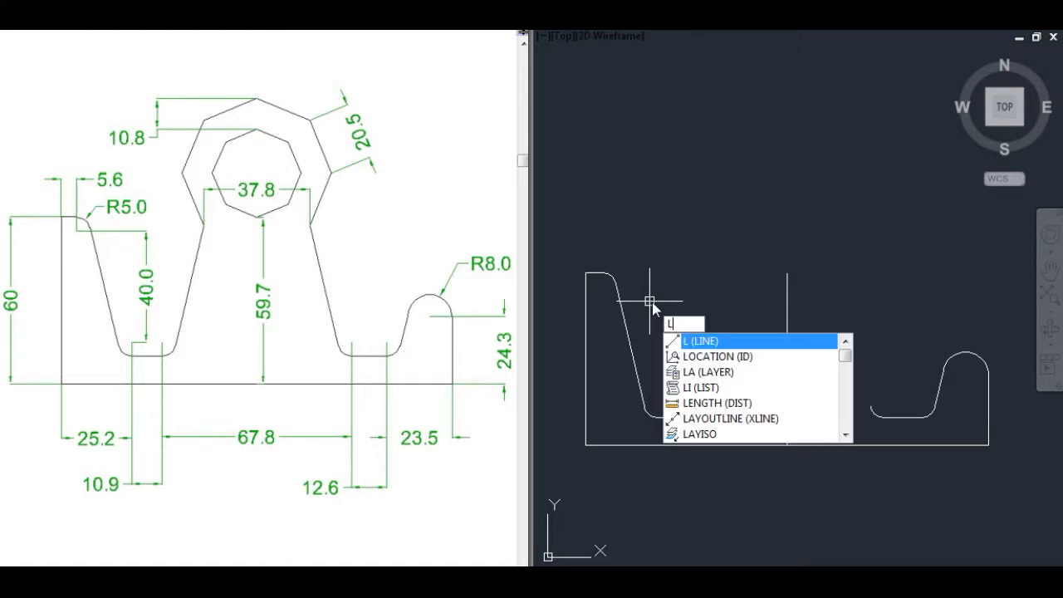
key(Return)
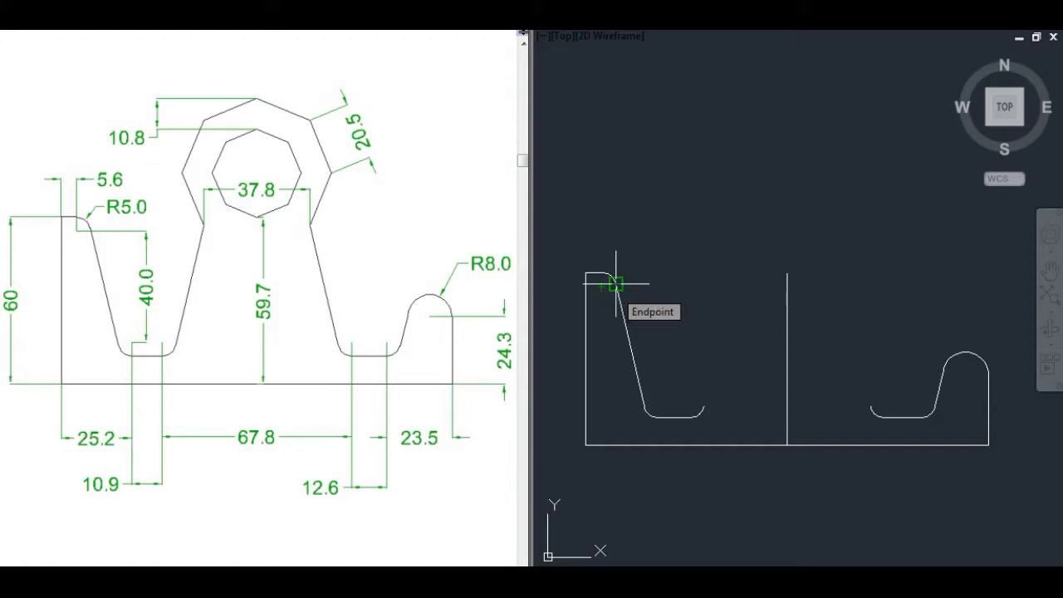
click(615, 284)
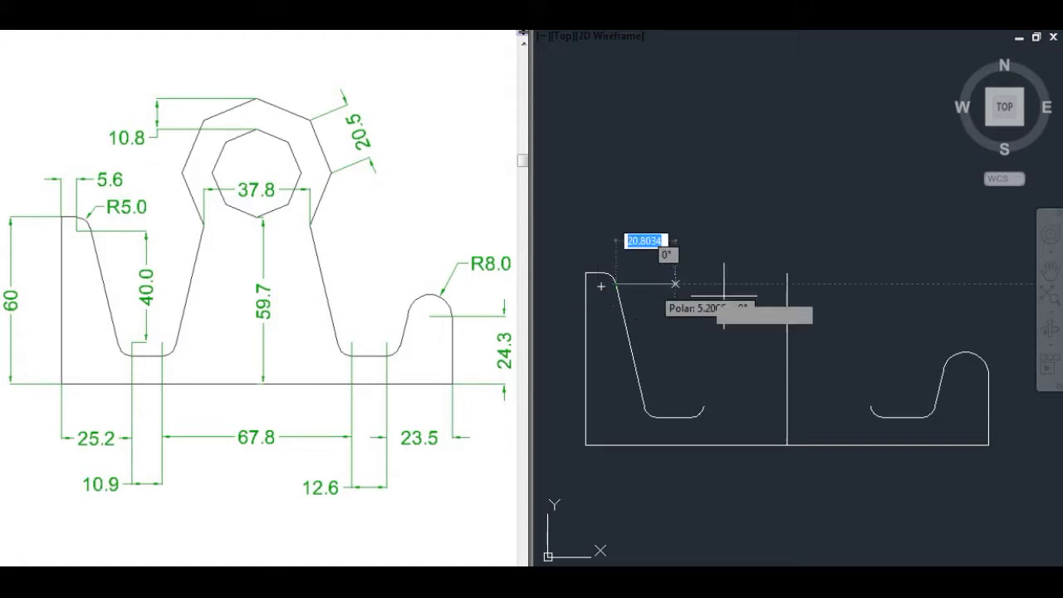
click(786, 284)
key(Return)
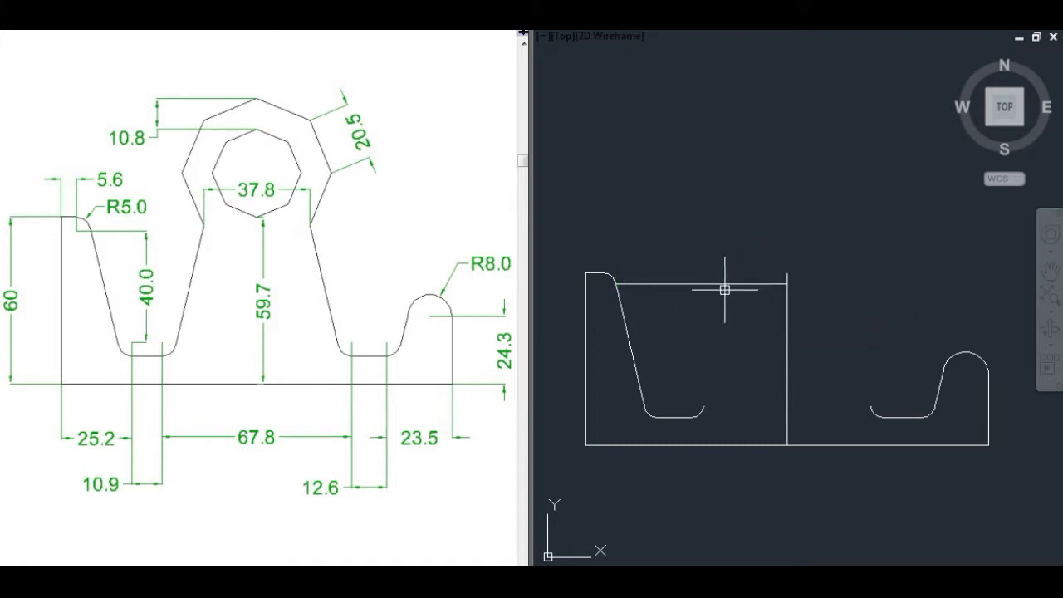
Draw a separate 37.8 horizontal line in the empty space above the profile
scroll(724, 289, up, 2)
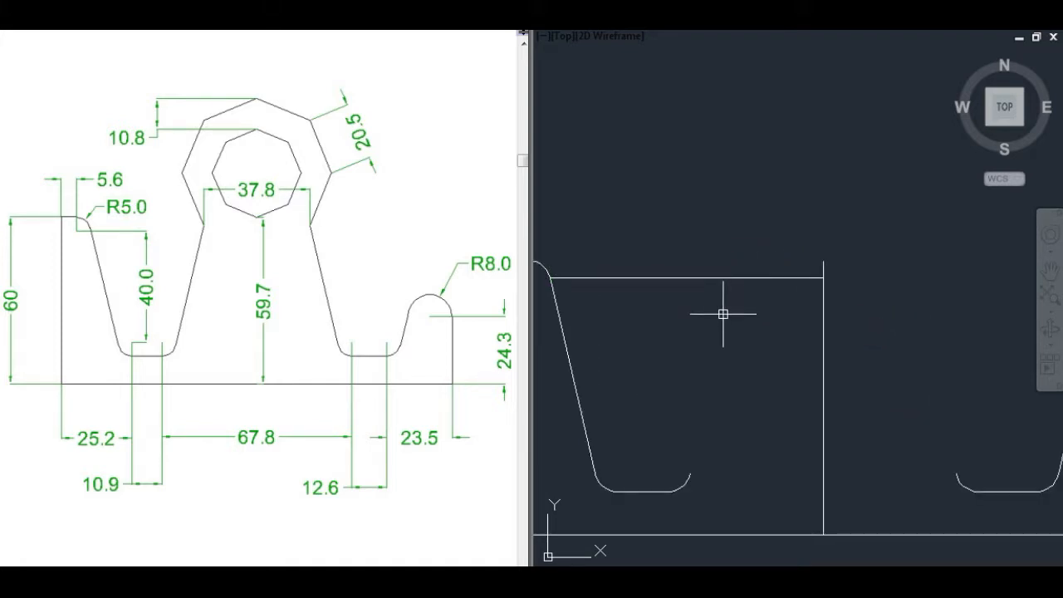
middle_drag(722, 314, 791, 329)
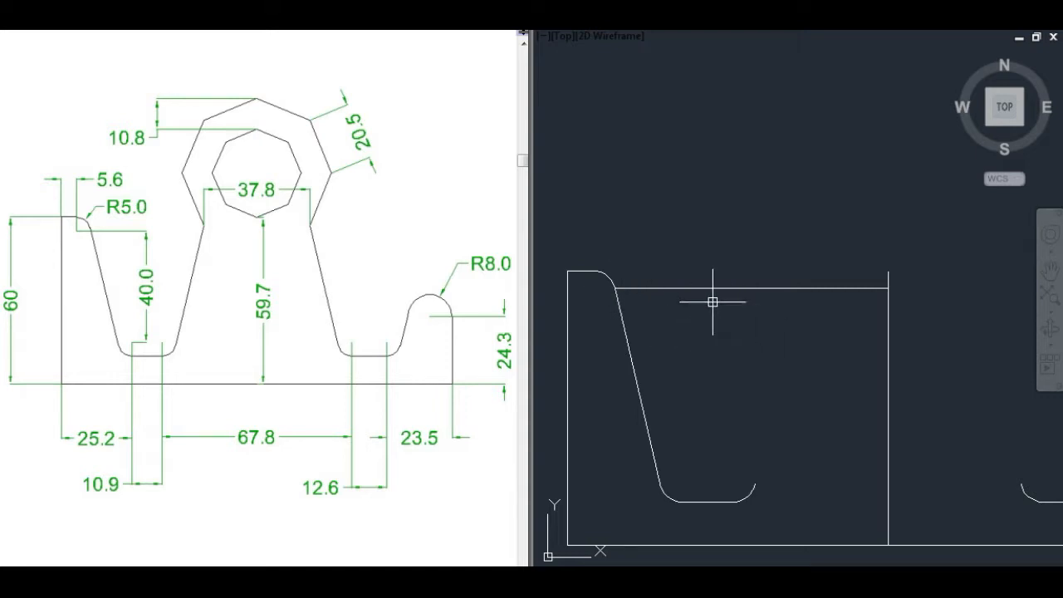
text(L)
key(Return)
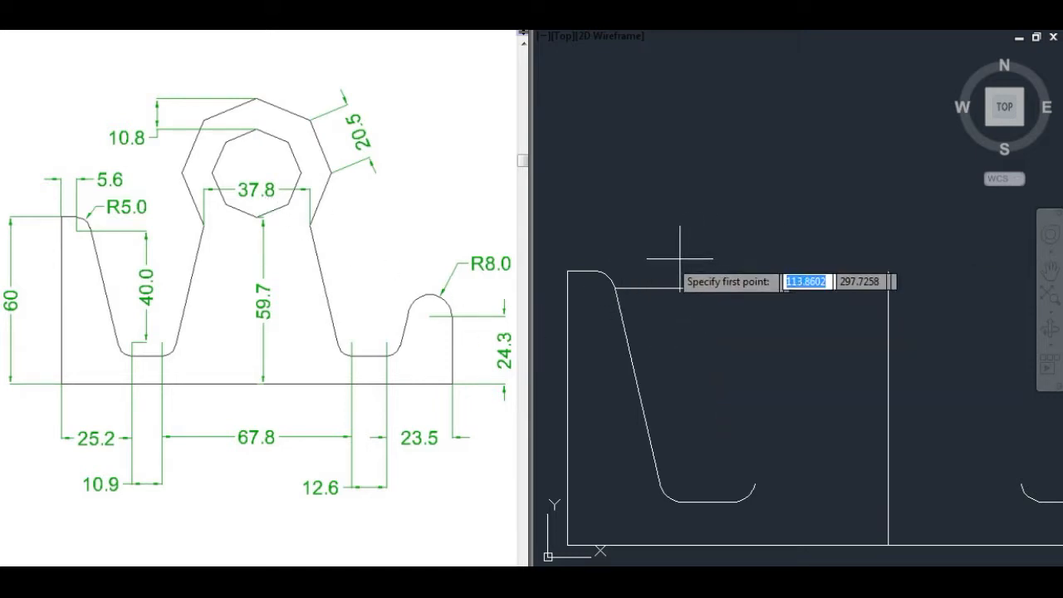
click(622, 220)
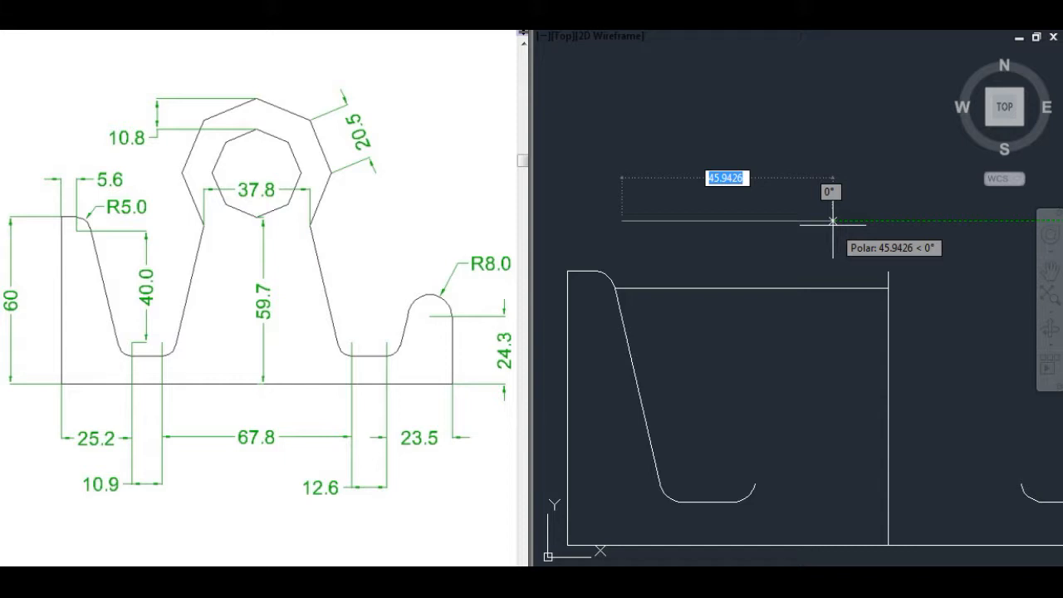
text(37.8)
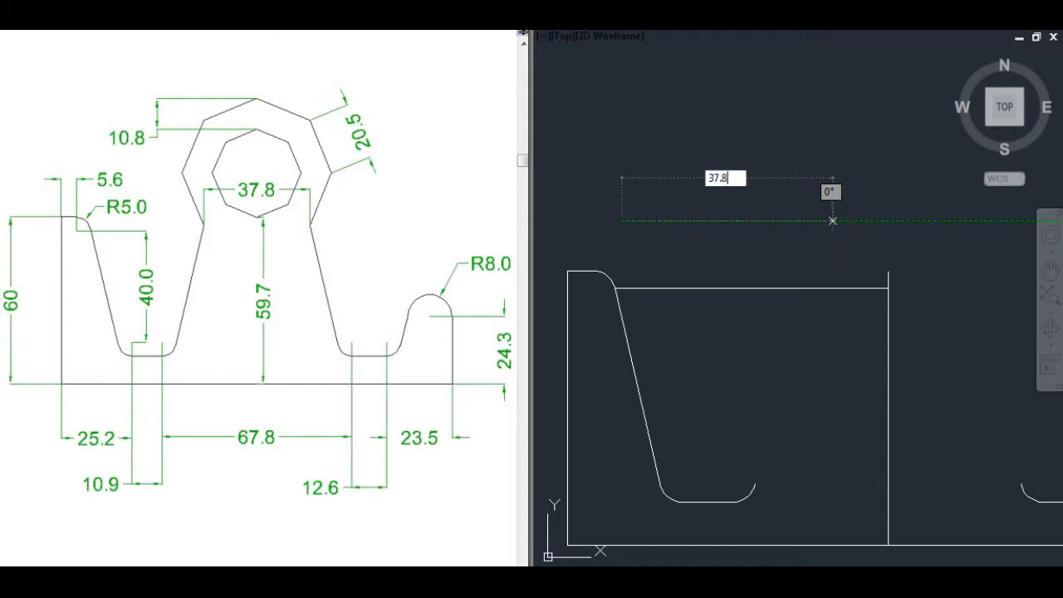
key(Return)
key(Escape)
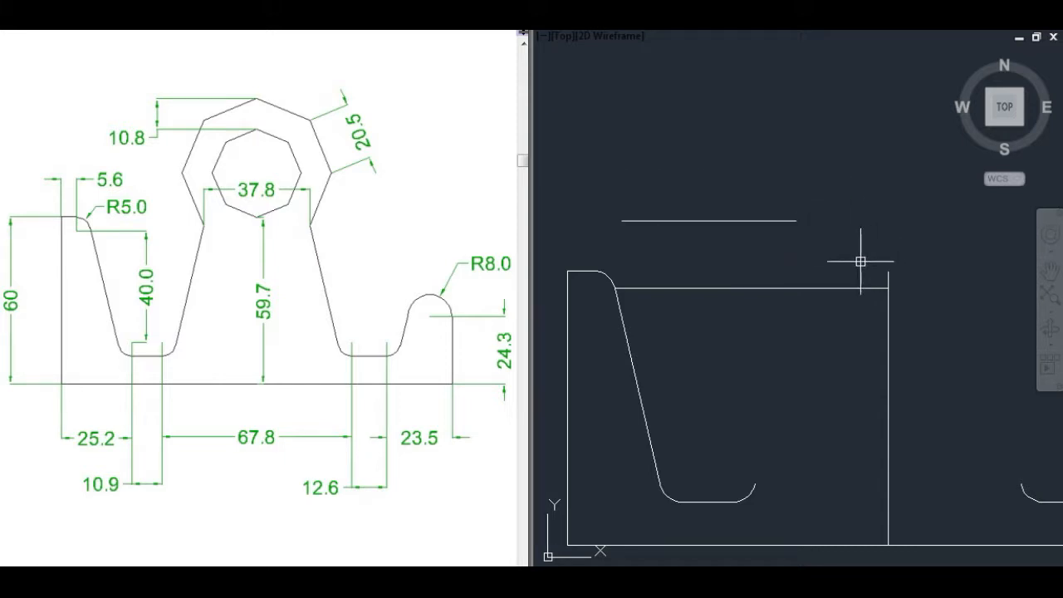
Move the 37.8 line by its midpoint onto the intersection of the horizontal guide line and the vertical centre line
click(792, 246)
click(623, 109)
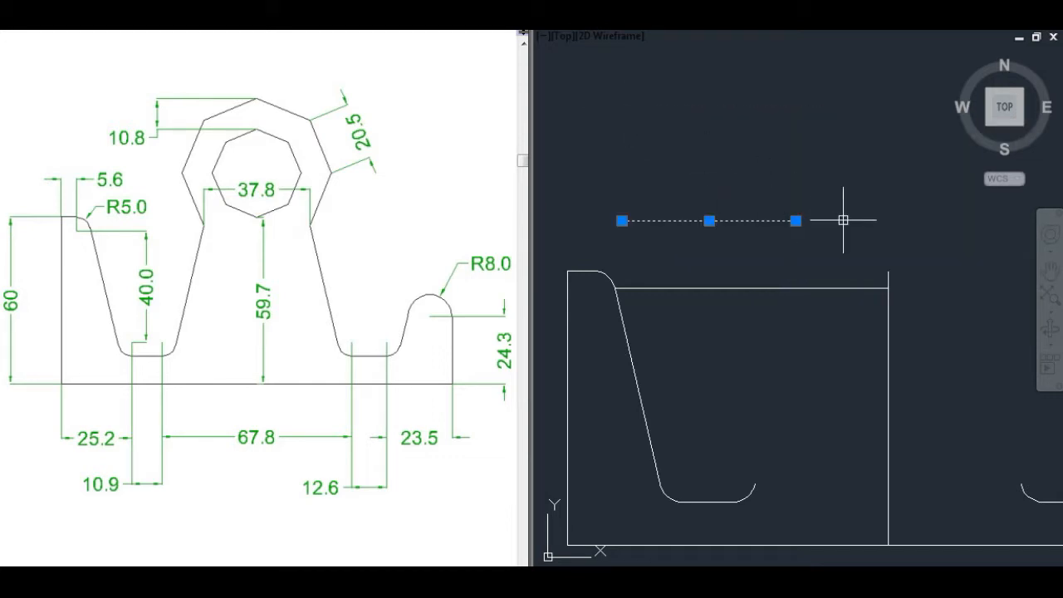
text(m)
key(Return)
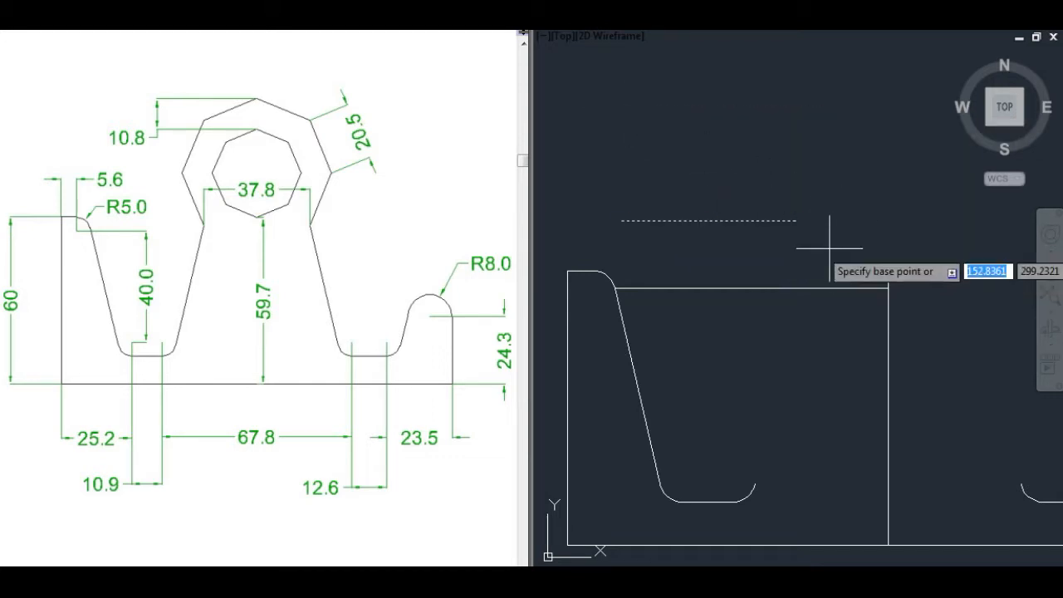
click(708, 221)
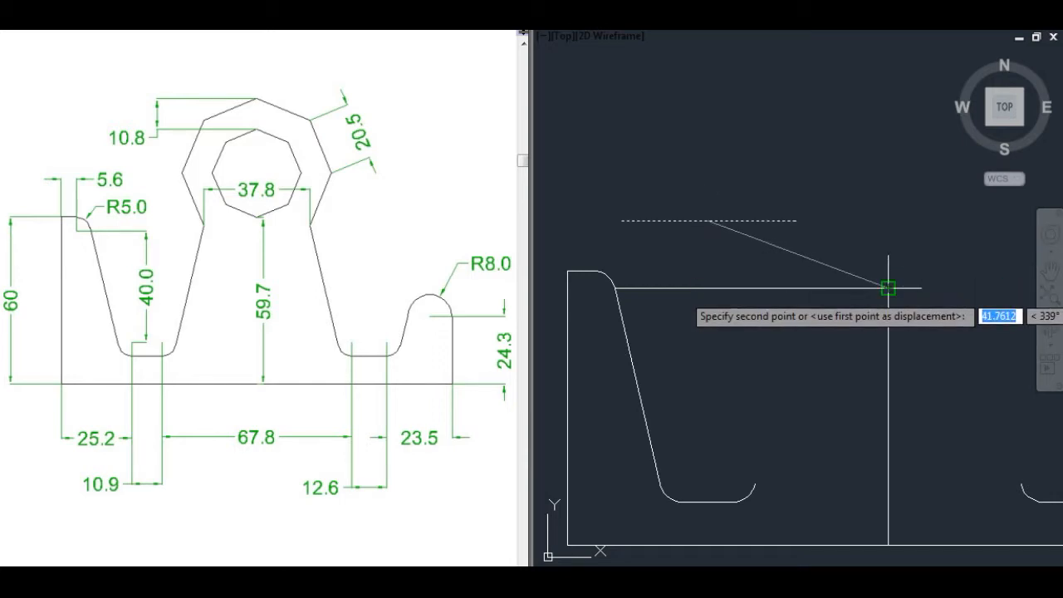
click(888, 287)
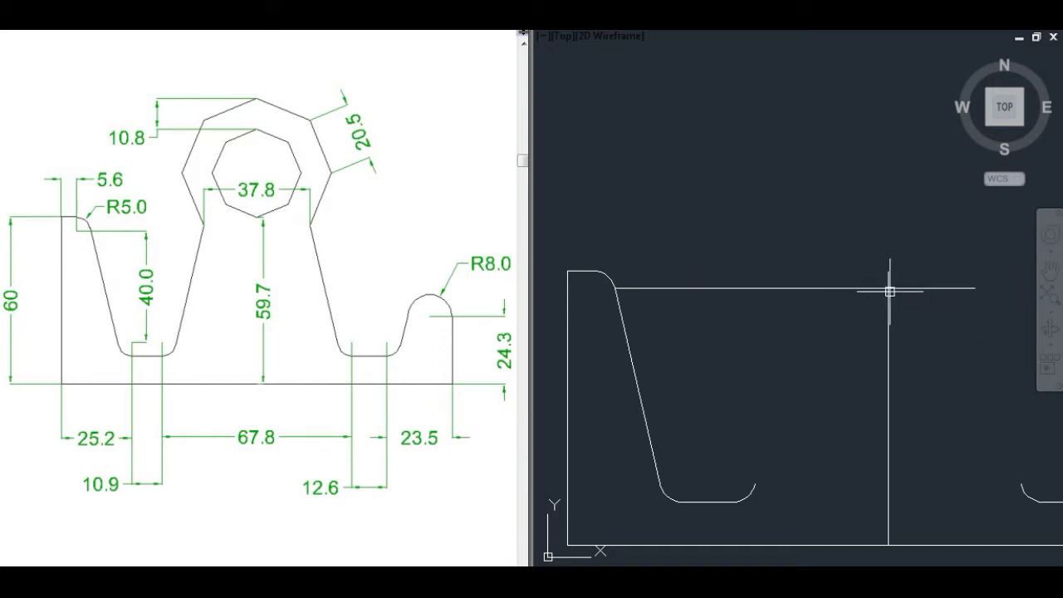
Erase the horizontal guide line between the upper-left corner arc and the vertical centre line
click(742, 288)
text(E)
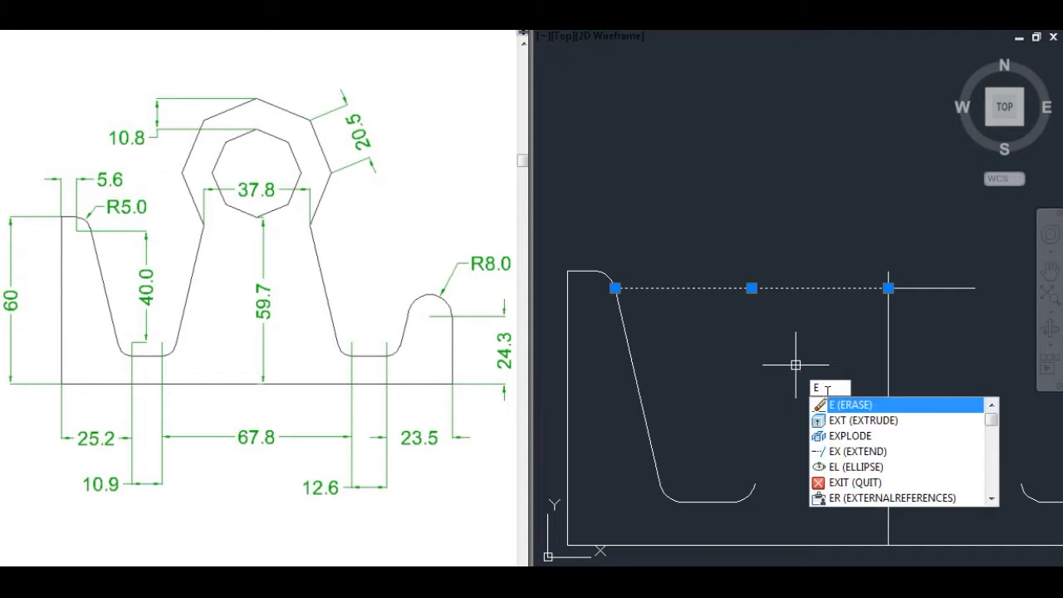
key(Return)
click(866, 418)
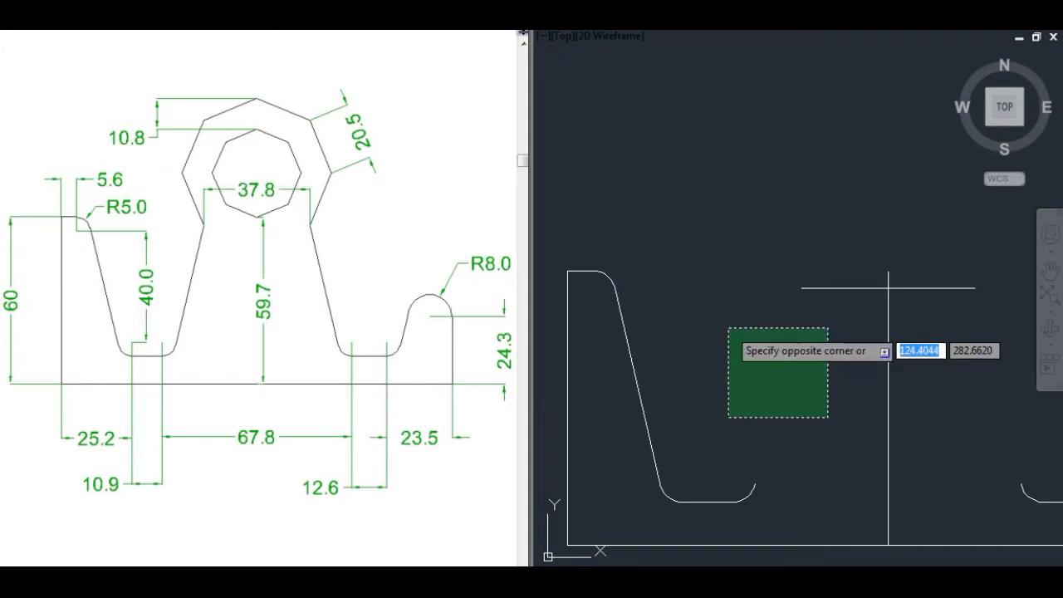
click(736, 335)
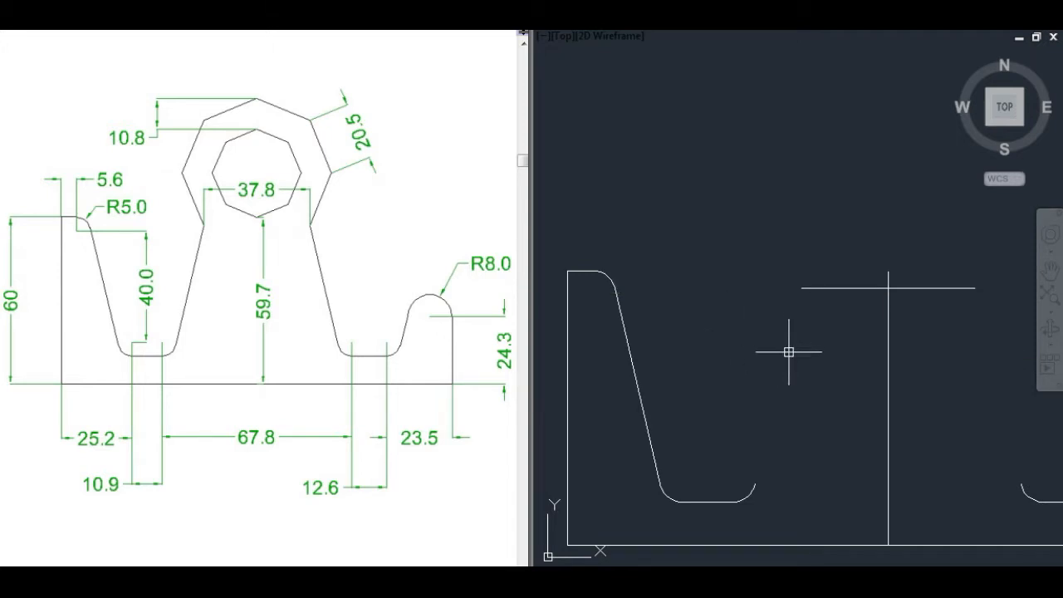
Draw the neck's left slanted line from the upper end of the left slot's inner corner arc to the left end of the 37.8 line
text(L)
key(Return)
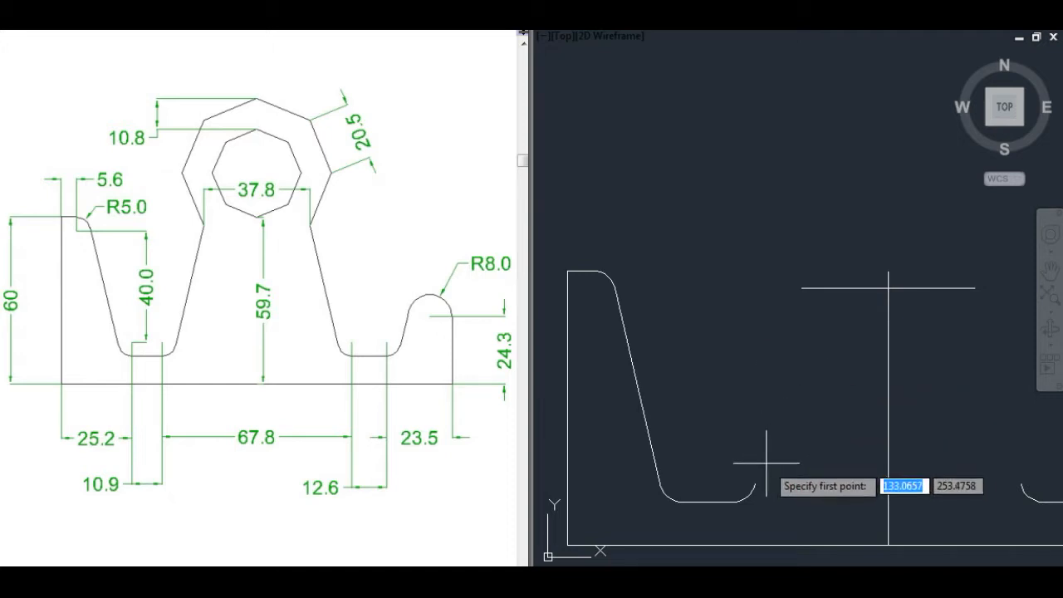
click(755, 483)
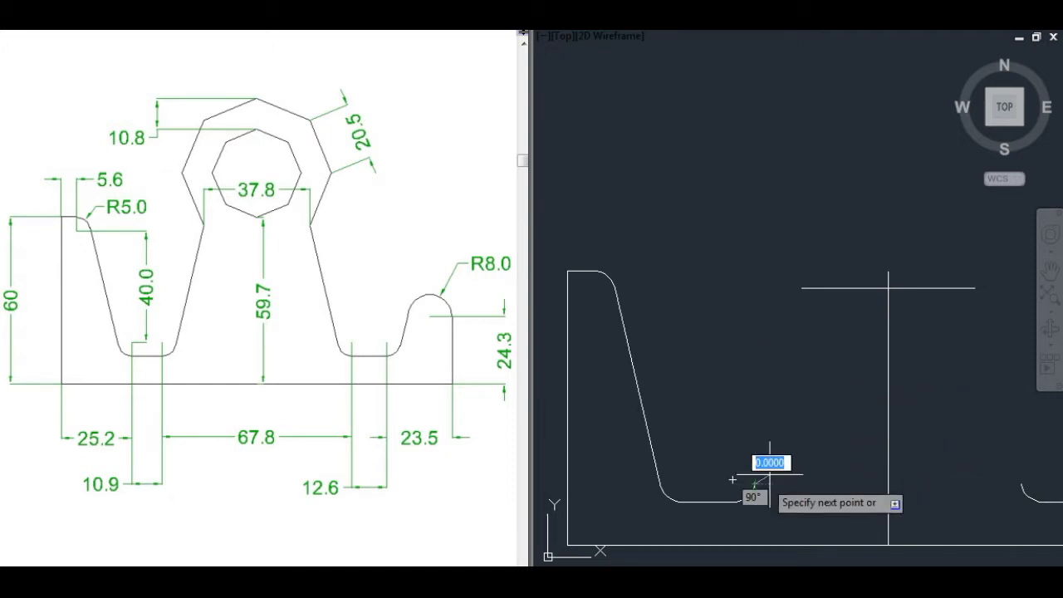
click(801, 289)
key(Return)
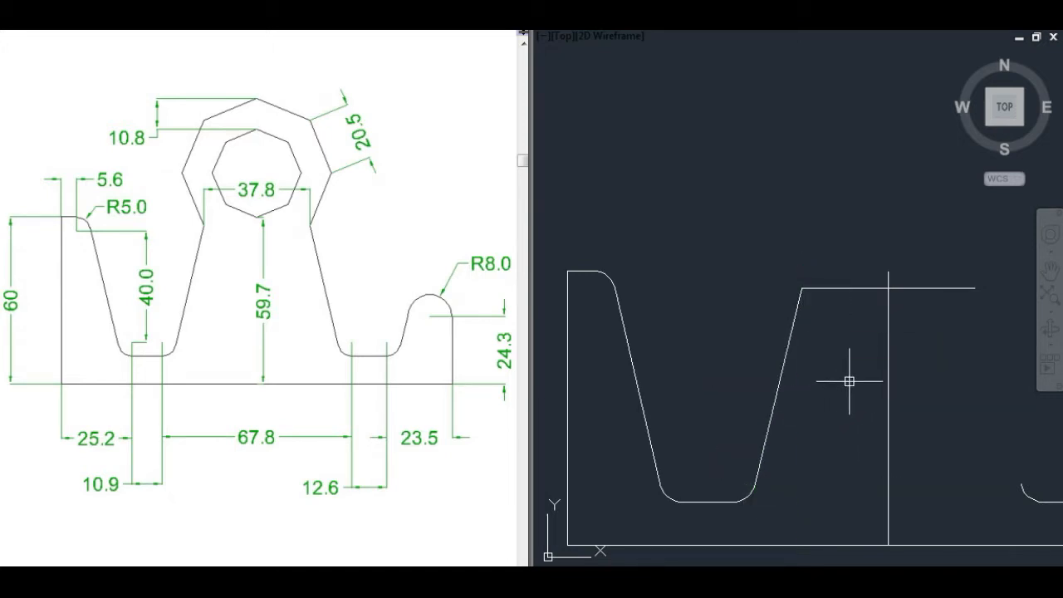
Draw the neck's right slanted line from the open corner arc of the right slot to the right end of the 37.8 line
middle_drag(906, 384, 818, 379)
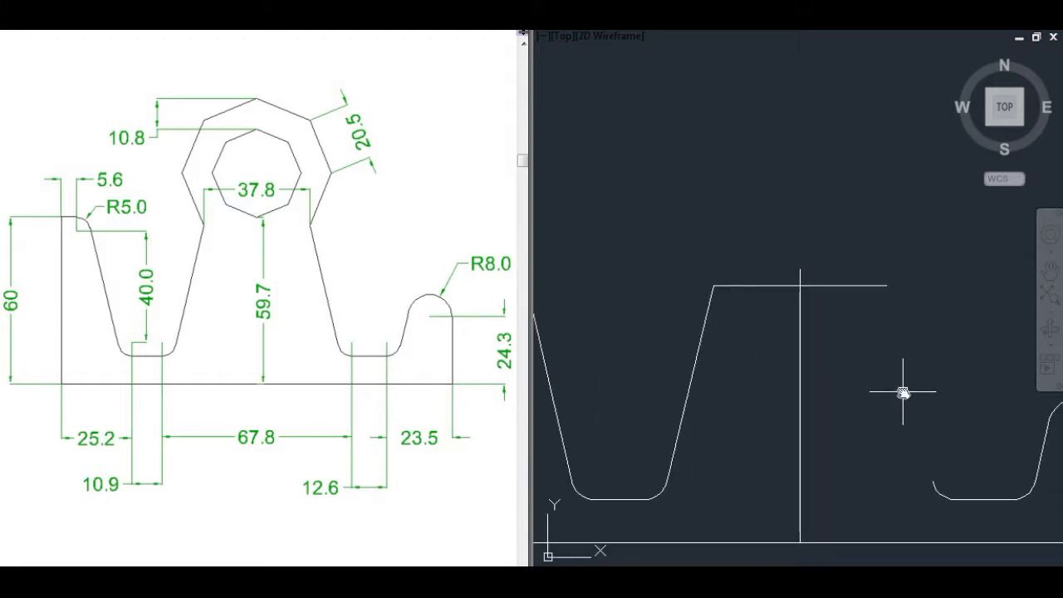
middle_drag(902, 387, 806, 394)
key(Return)
click(835, 482)
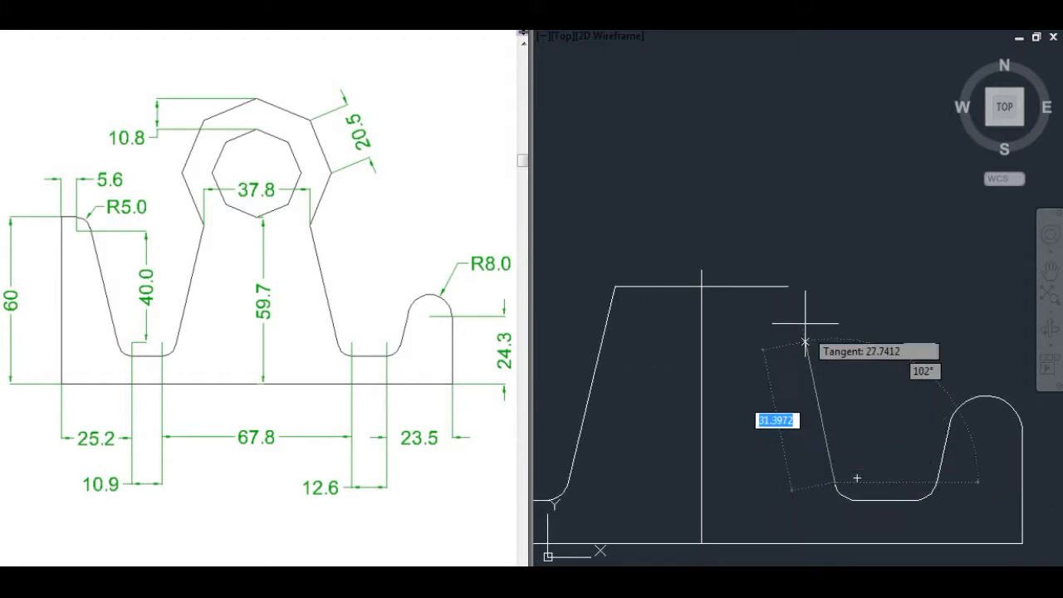
click(788, 286)
key(Return)
Draw a separate 8-sided polygon inscribed in a circle, in the empty space above the profile, with one vertex straight below its centre
middle_drag(764, 363, 826, 373)
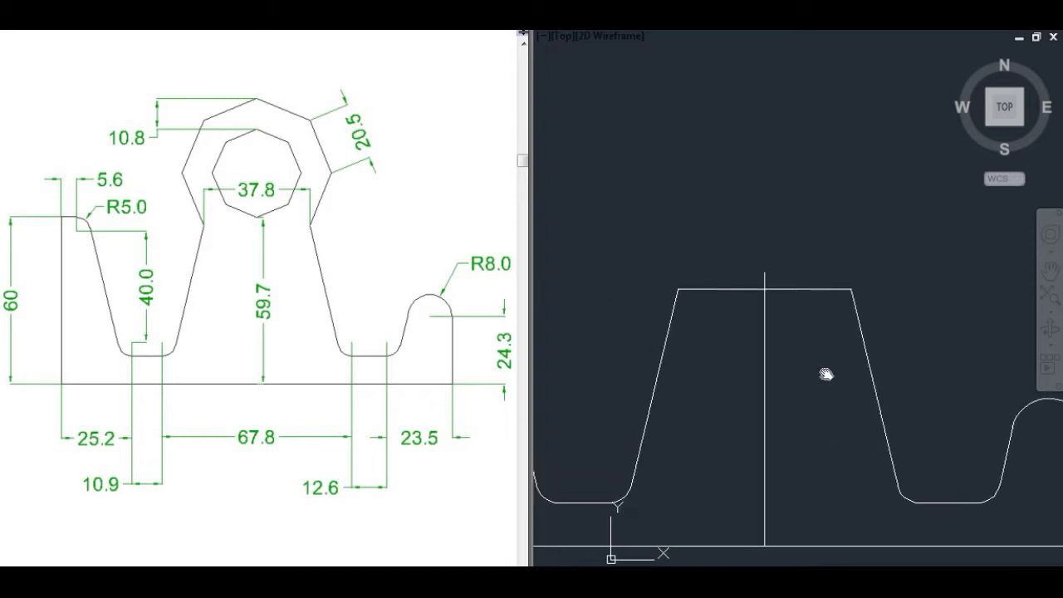
middle_drag(759, 375, 819, 382)
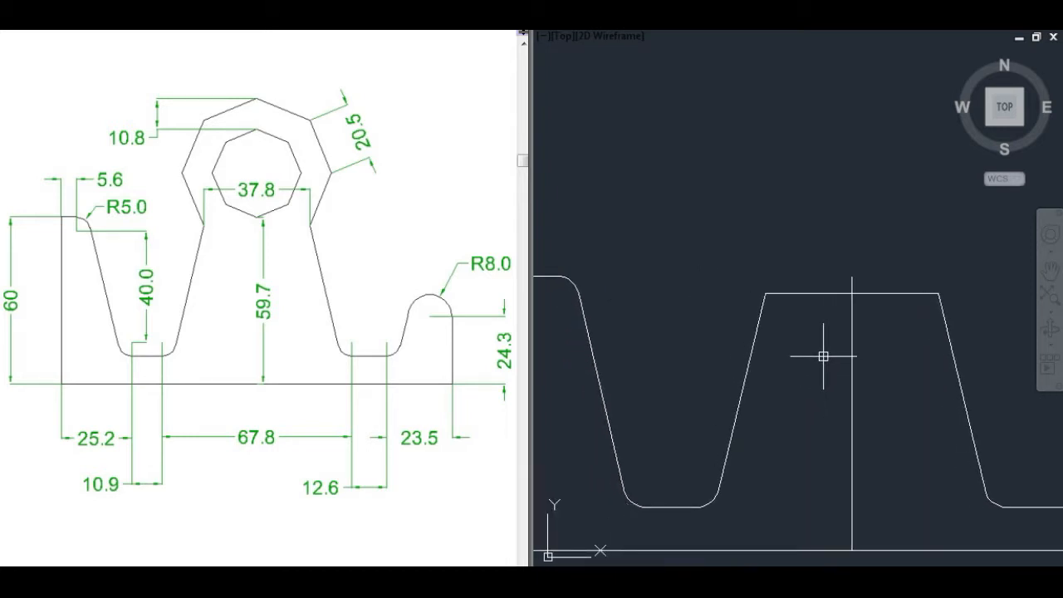
scroll(830, 359, down, 2)
middle_drag(819, 349, 796, 353)
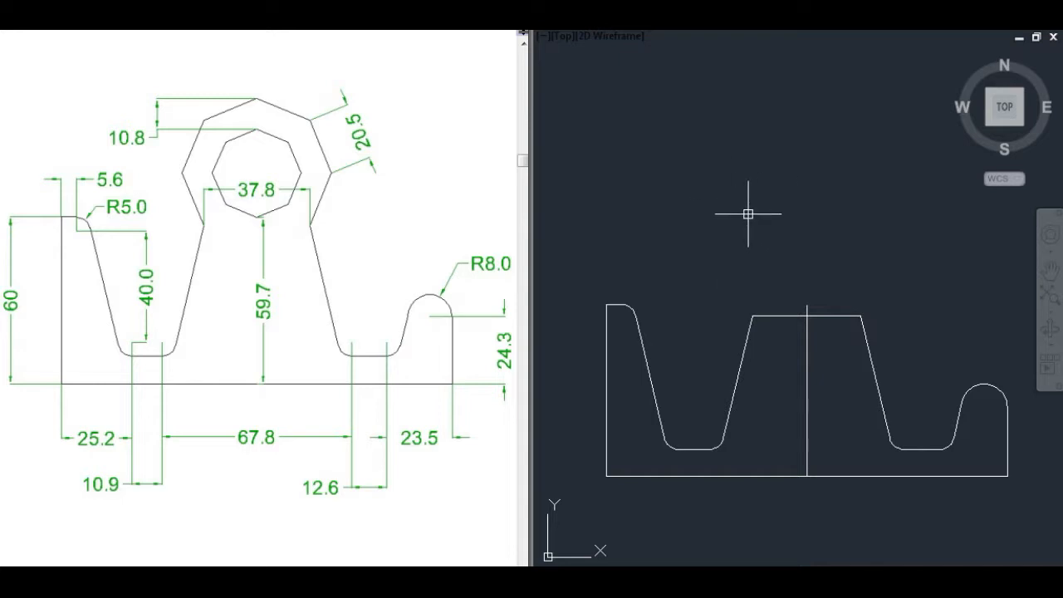
text(po)
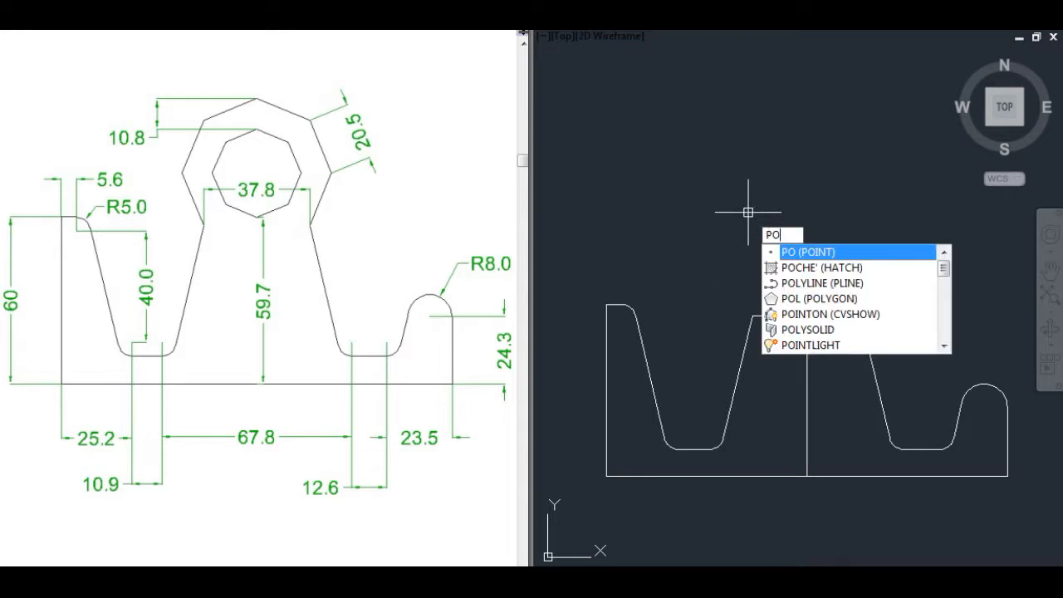
text(l)
click(818, 253)
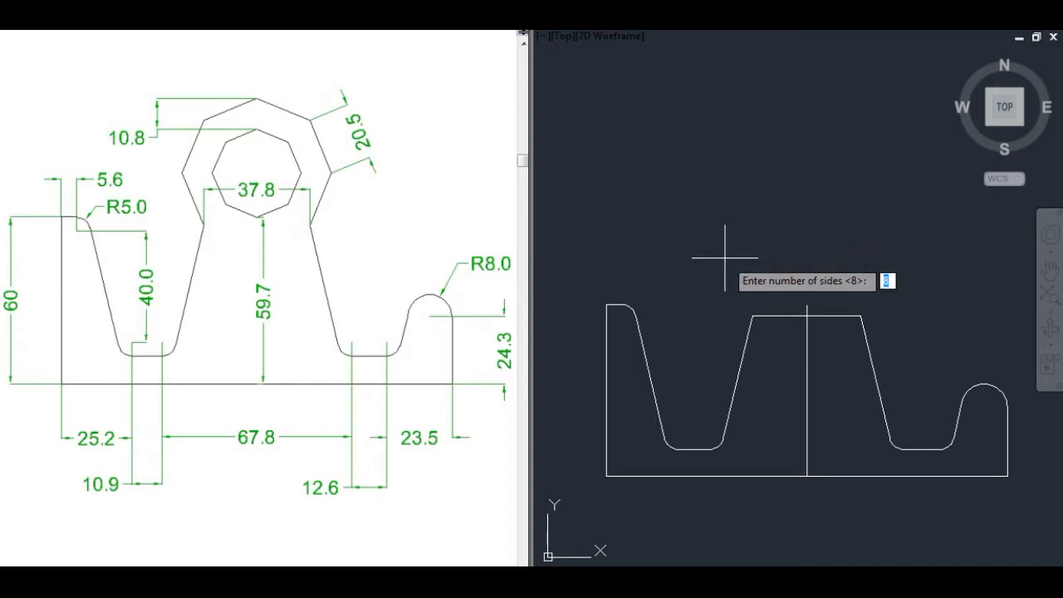
scroll(728, 222, up, 2)
scroll(727, 222, up, 3)
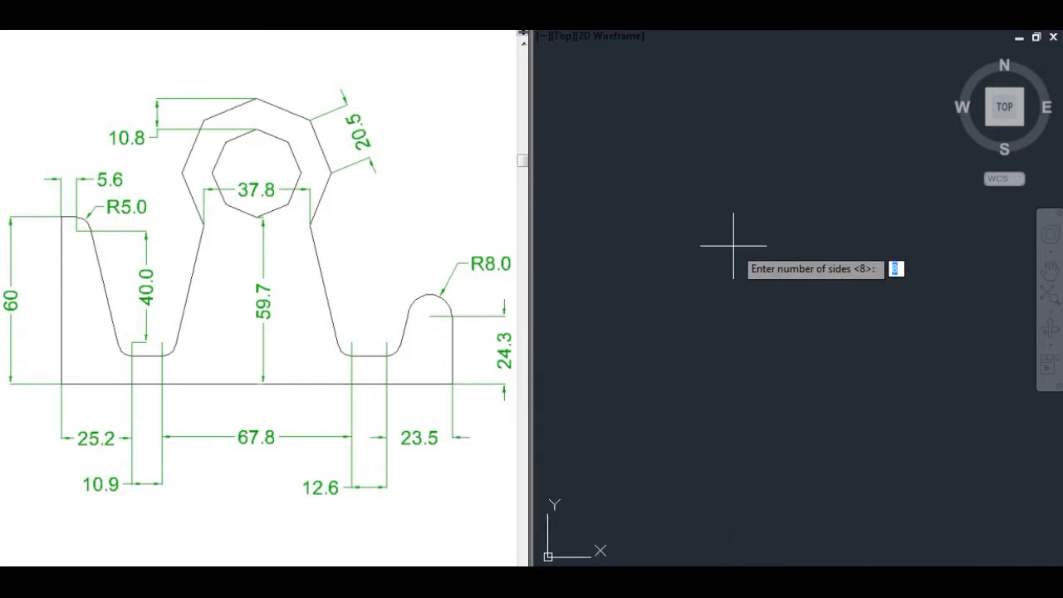
scroll(743, 264, down, 1)
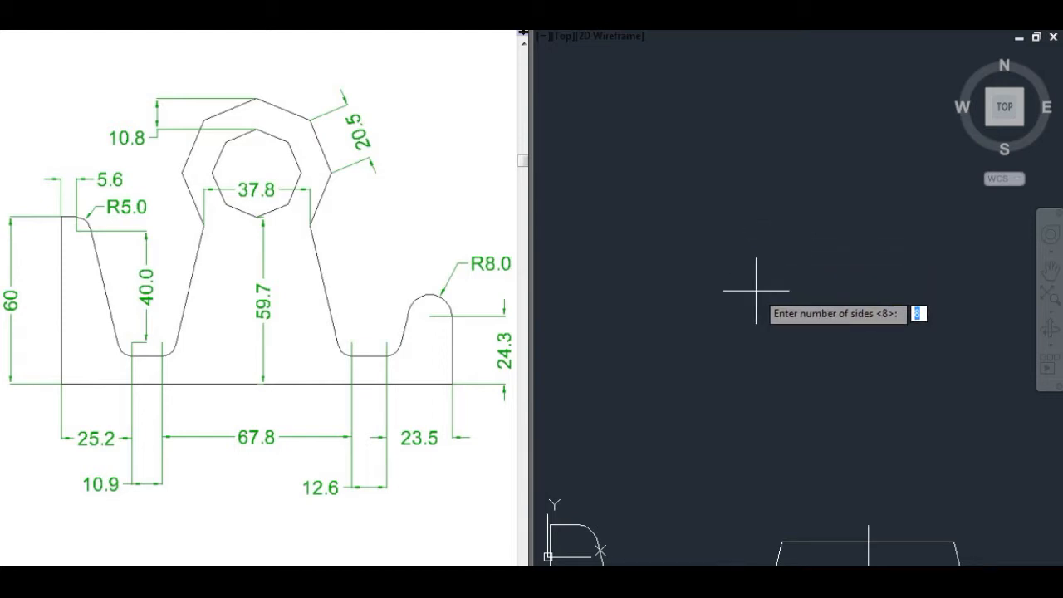
key(Return)
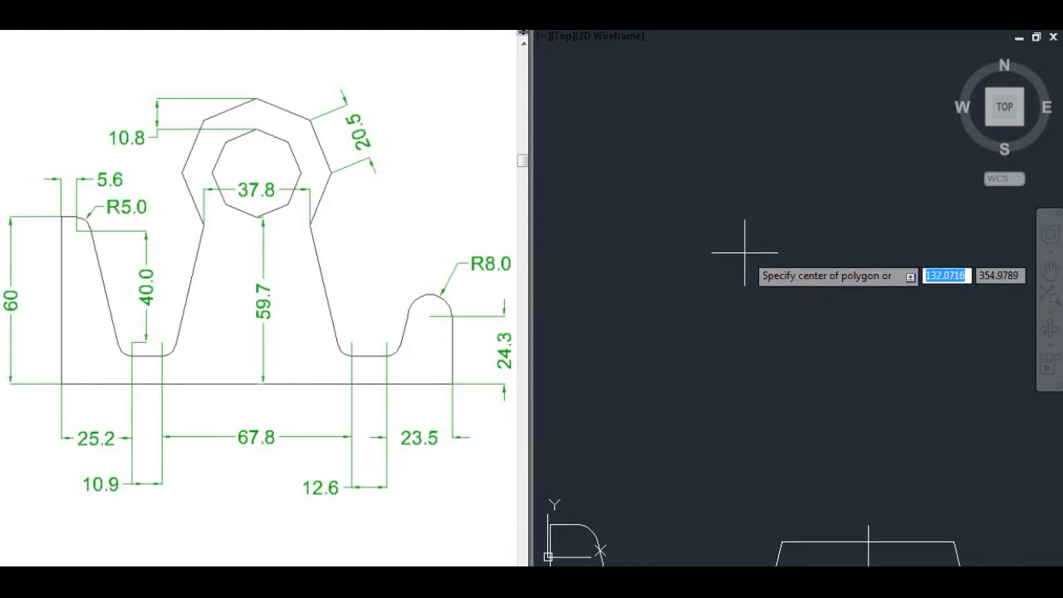
click(744, 251)
click(793, 309)
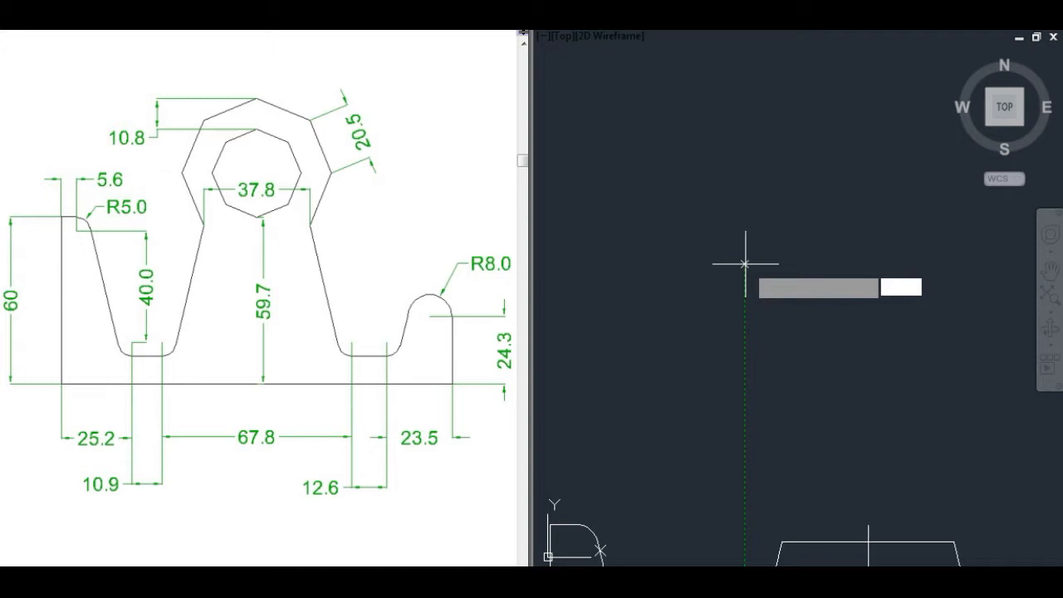
click(745, 346)
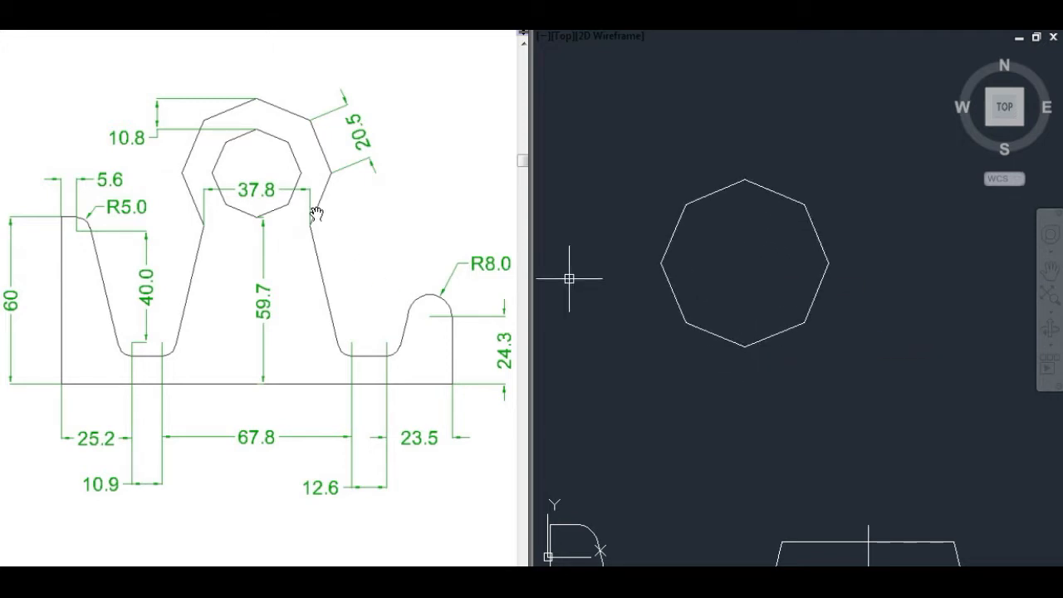
Draw a vertical line across the octagon from its bottom vertex to its top vertex
click(702, 241)
click(777, 308)
scroll(729, 249, up, 2)
middle_drag(736, 268, 721, 372)
text([)
key(Return)
text(l)
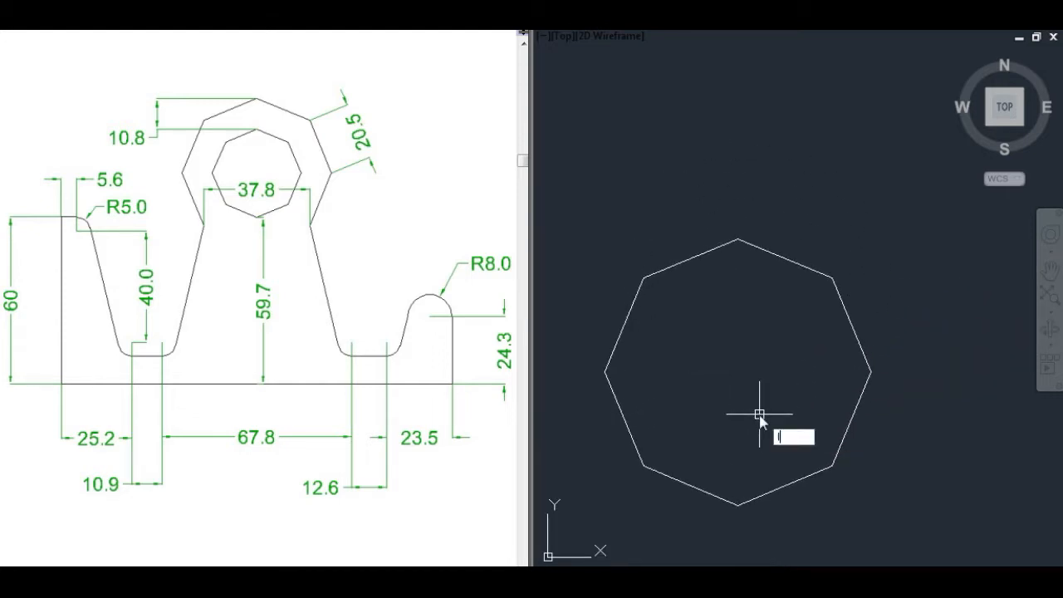
key(Return)
click(738, 505)
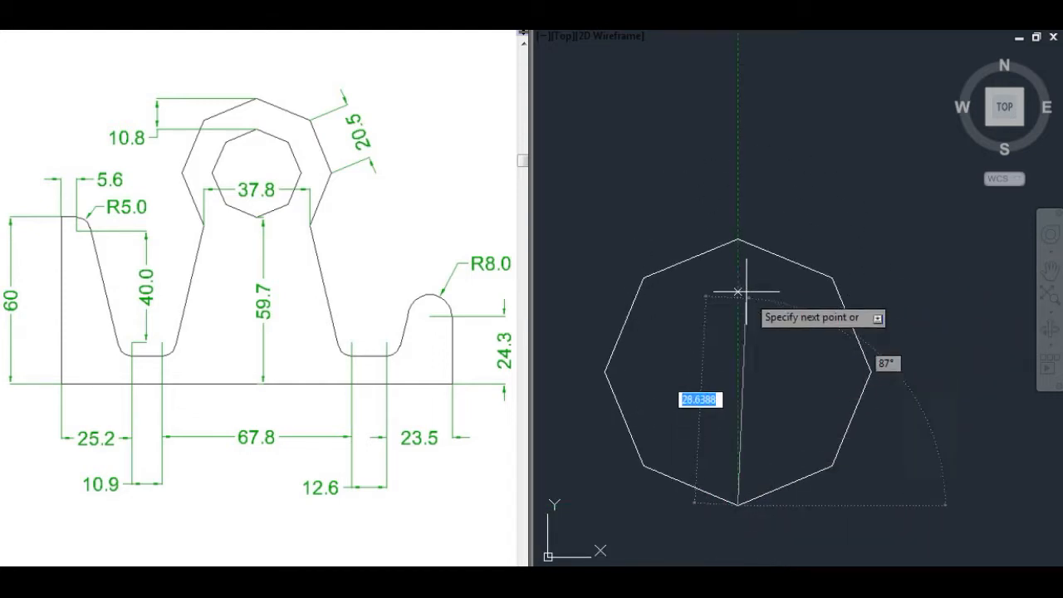
click(738, 241)
key(Return)
Draw a horizontal line across the octagon from its leftmost vertex to its rightmost vertex
key(Return)
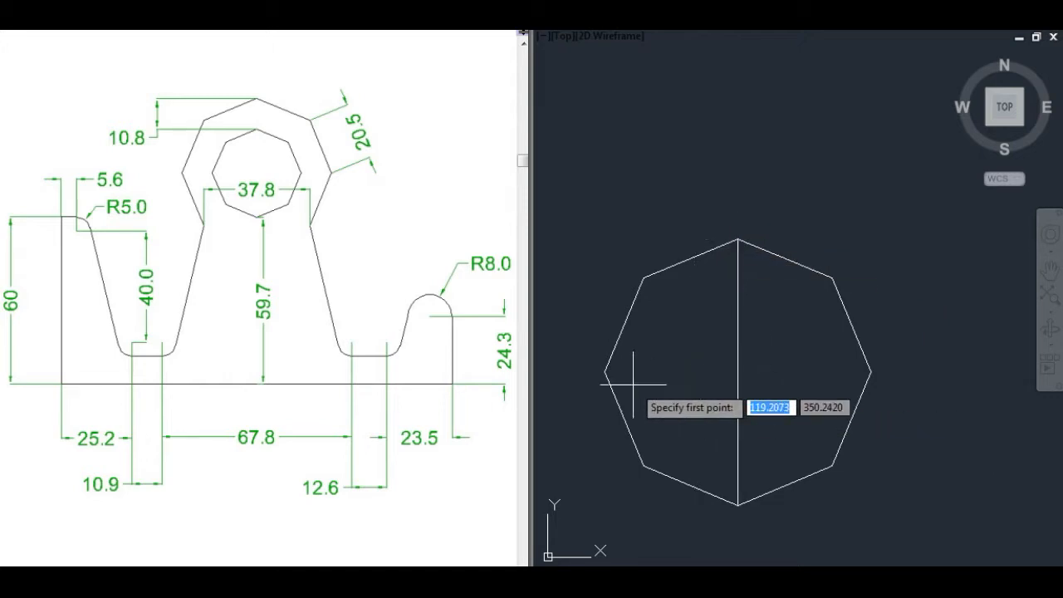
click(606, 373)
click(870, 373)
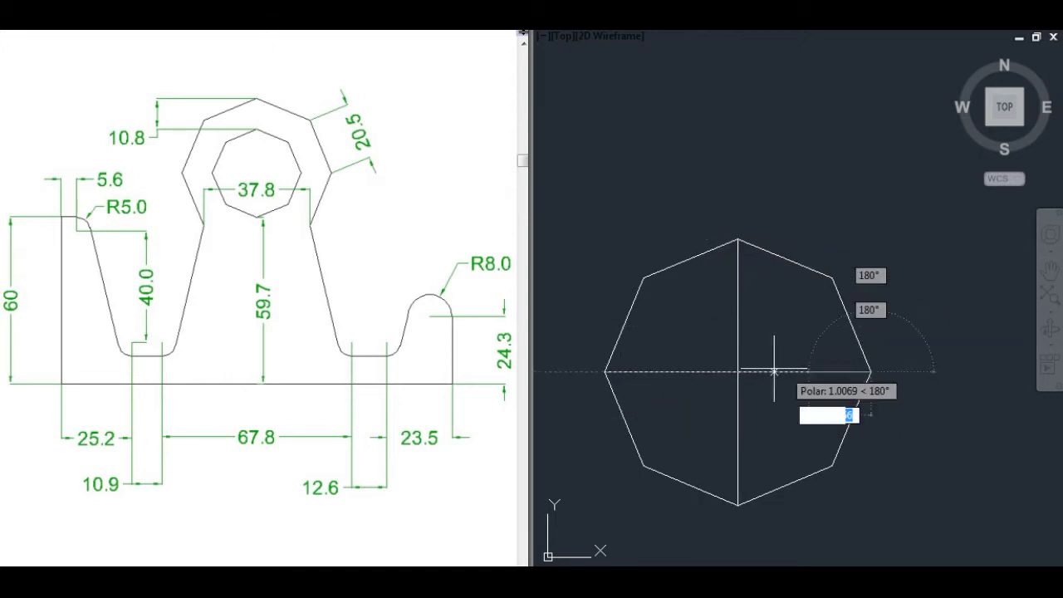
key(Return)
Add an angular dimension between the octagon's left edge above the leftmost vertex and the horizontal diagonal
scroll(623, 365, up, 2)
middle_drag(617, 363, 662, 403)
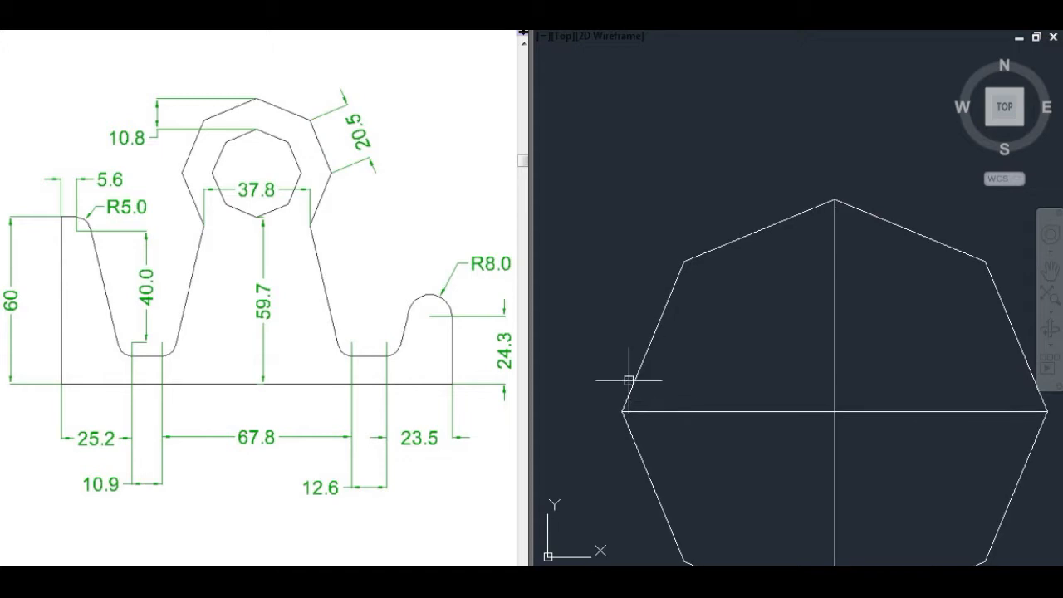
text(dimang)
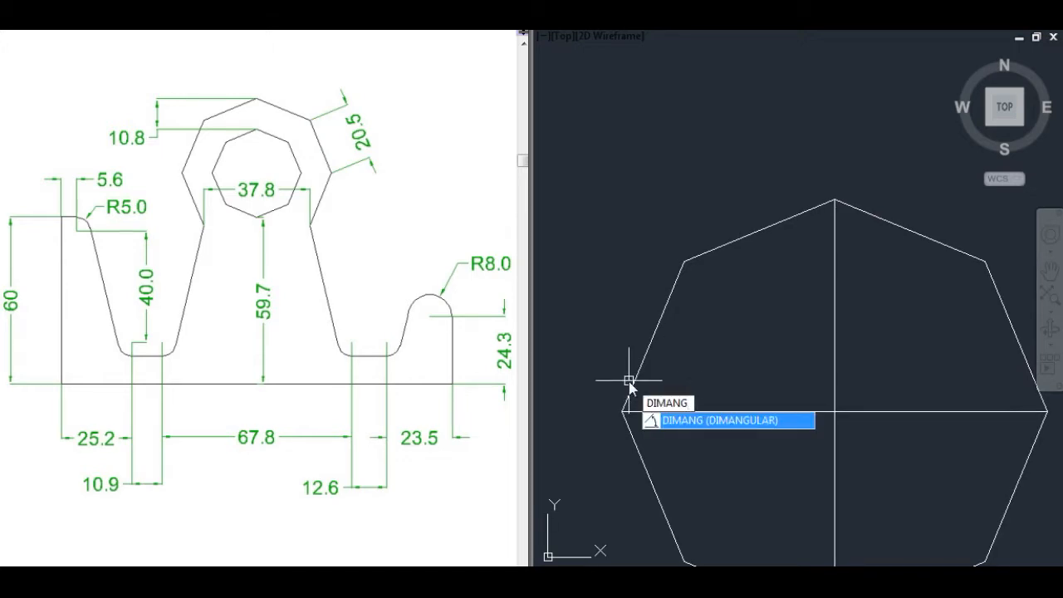
key(Return)
click(635, 382)
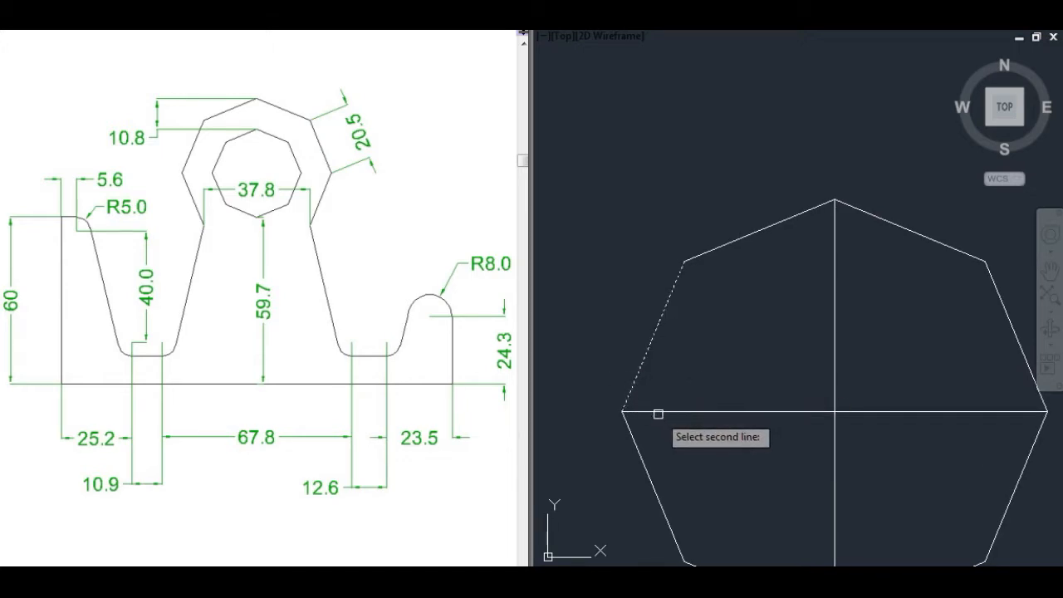
click(658, 414)
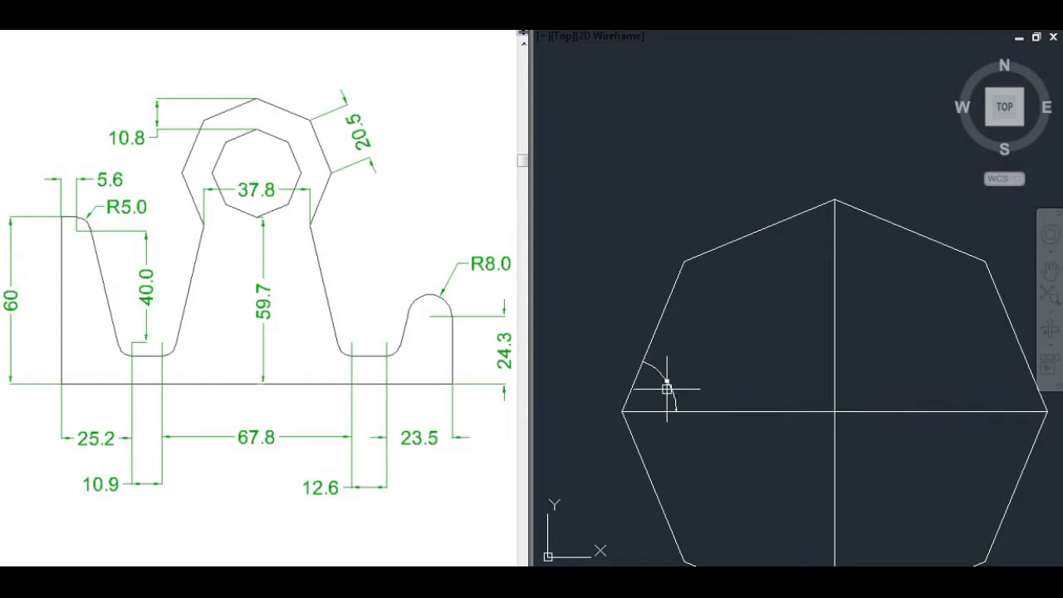
scroll(667, 388, up, 8)
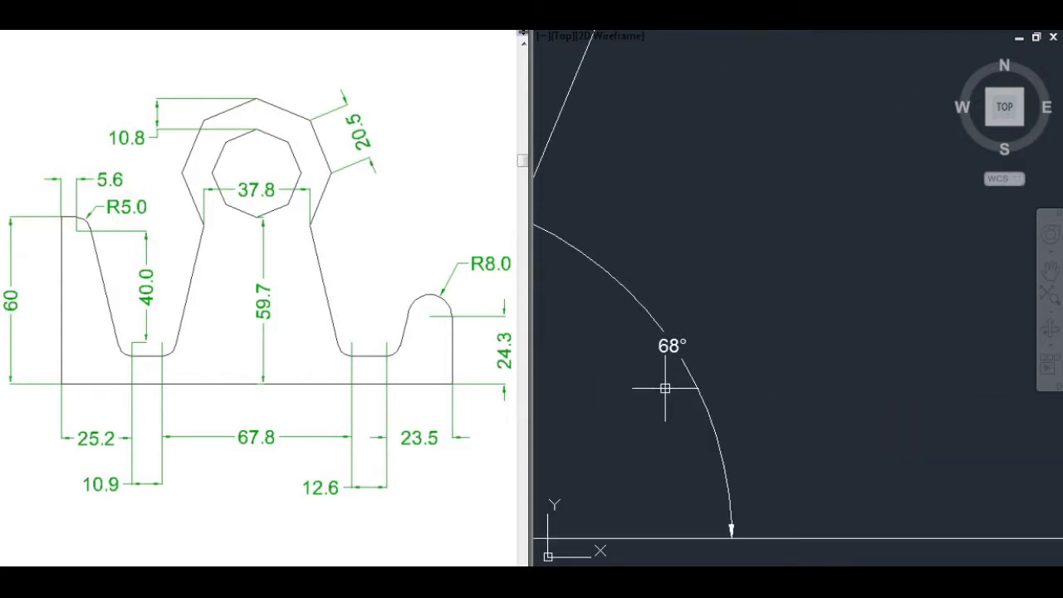
click(665, 388)
Draw a short horizontal line inward from the octagon's upper-left vertex
scroll(665, 384, down, 6)
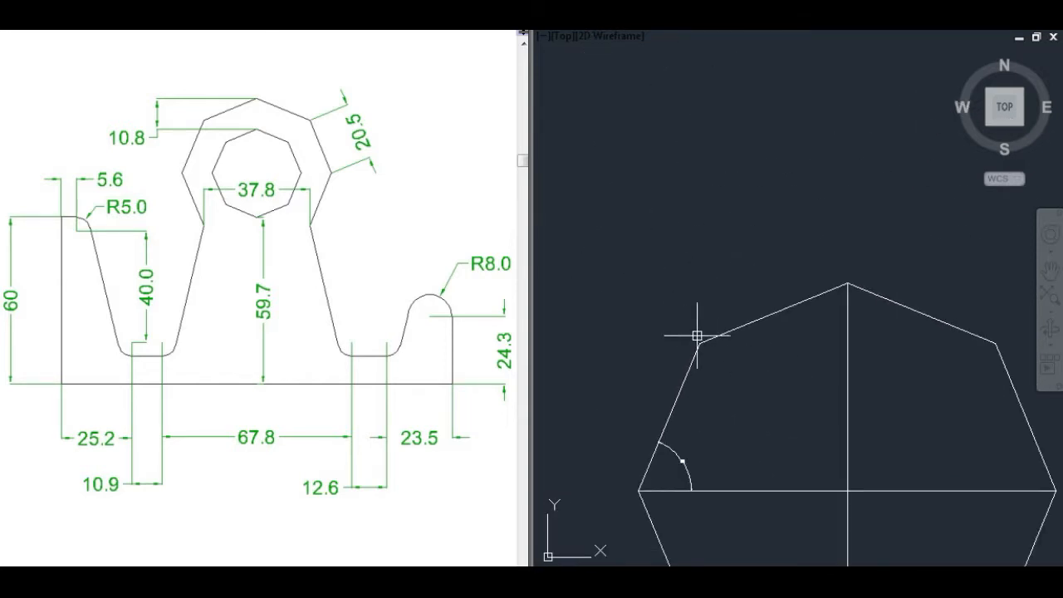
scroll(697, 335, up, 5)
text(l)
key(Return)
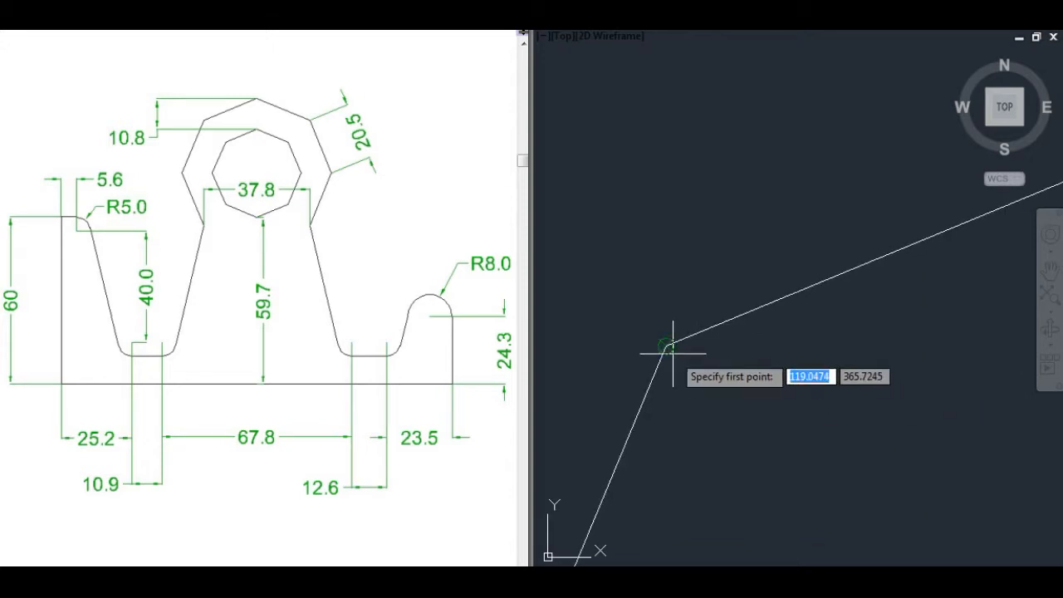
click(673, 353)
click(936, 344)
key(Return)
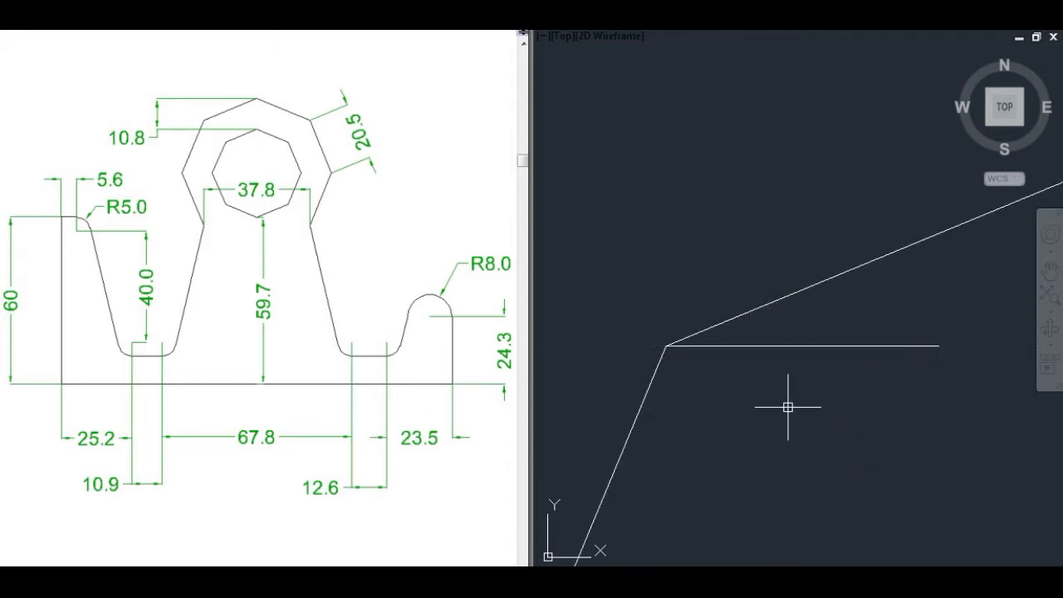
Add an angular dimension between the short horizontal line and the octagon's upper-left sloping edge
text(dimang)
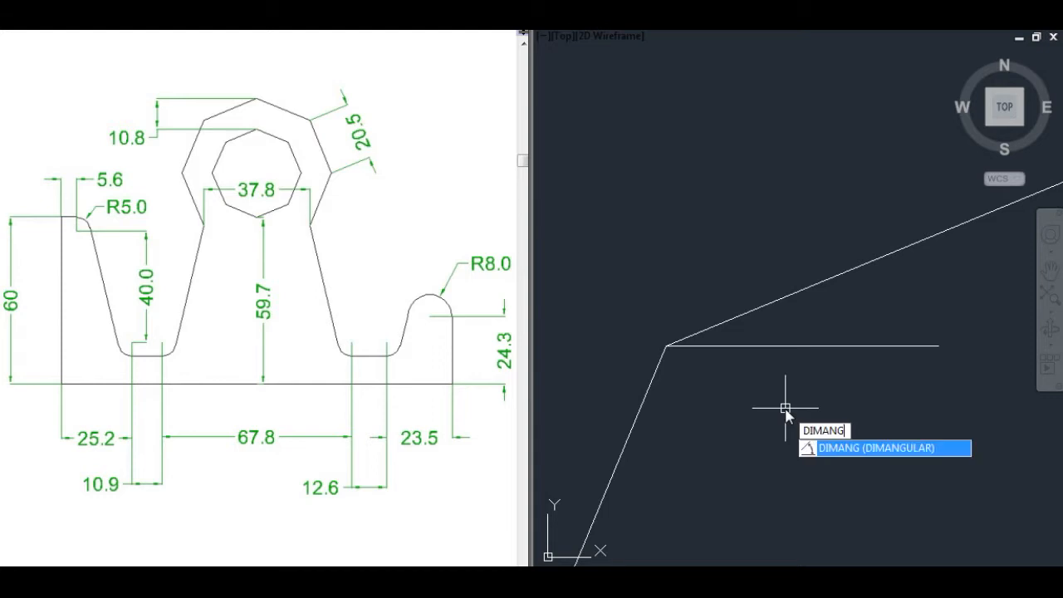
key(Return)
click(794, 348)
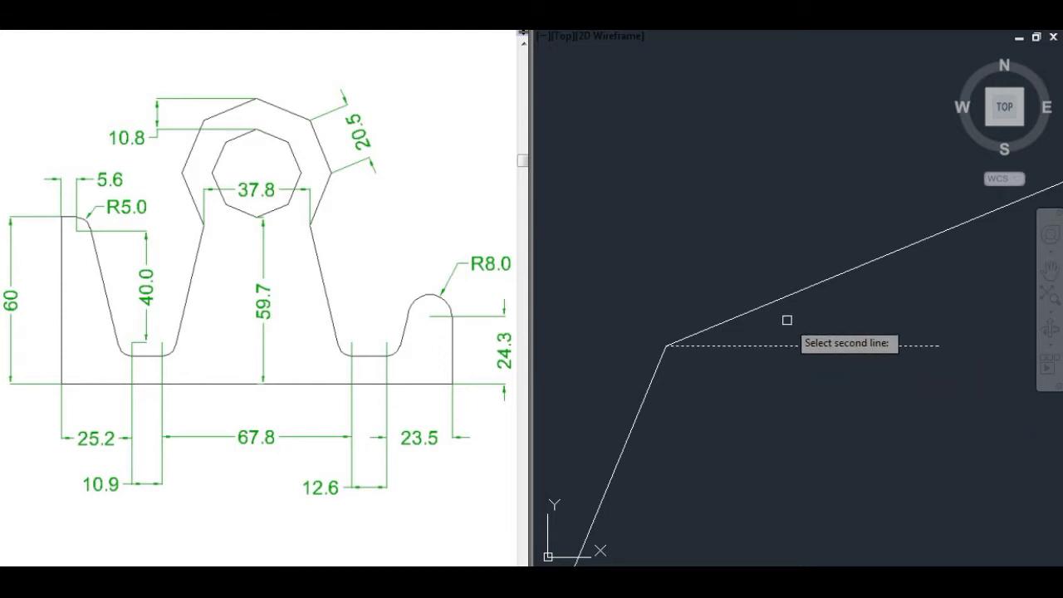
click(764, 305)
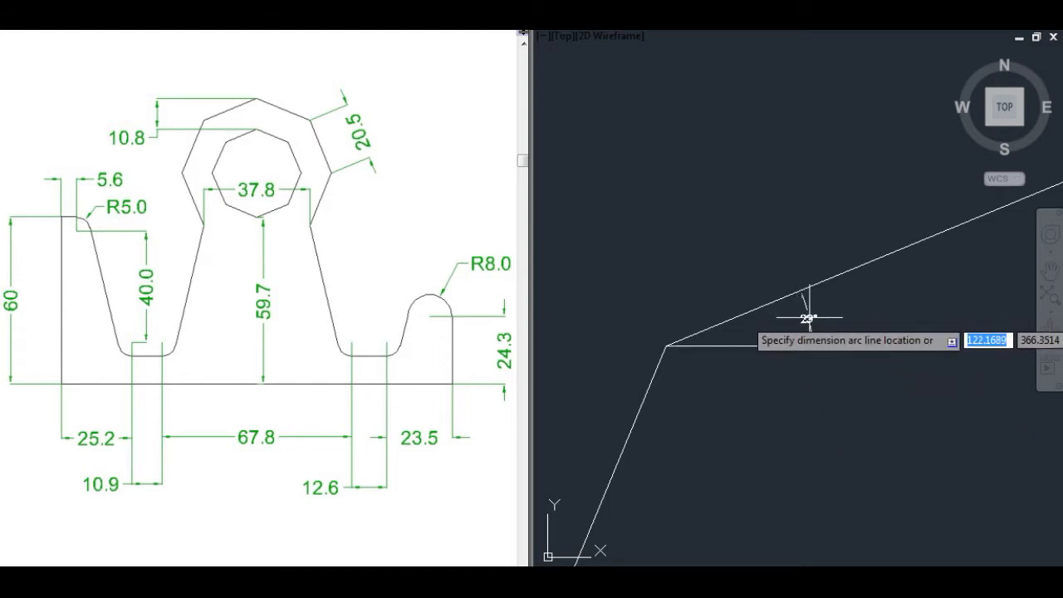
click(868, 314)
Examine both angular dimensions on the octagon, and inspect the neck's 37.8 top line where the octagonal ring belongs
scroll(871, 315, up, 6)
scroll(869, 319, down, 12)
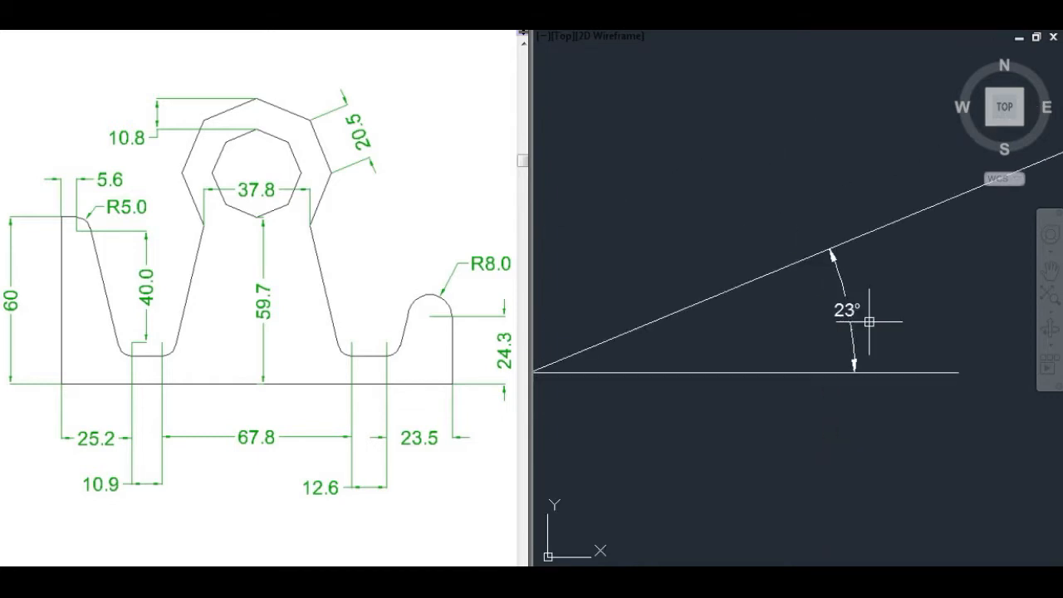
middle_drag(849, 471, 817, 293)
scroll(770, 364, up, 4)
scroll(756, 327, up, 2)
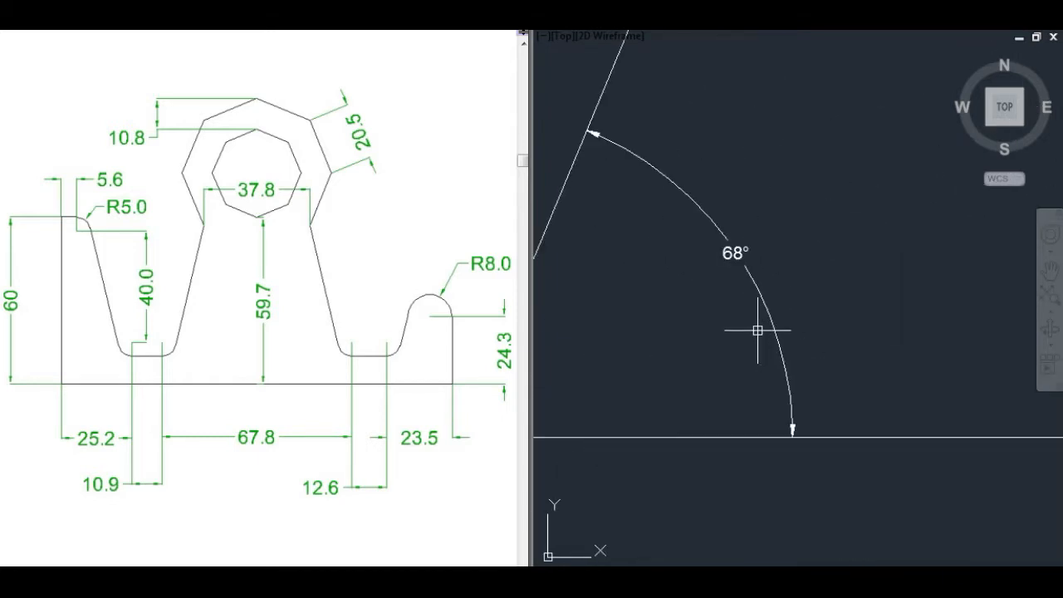
scroll(771, 332, down, 6)
middle_drag(822, 452, 777, 318)
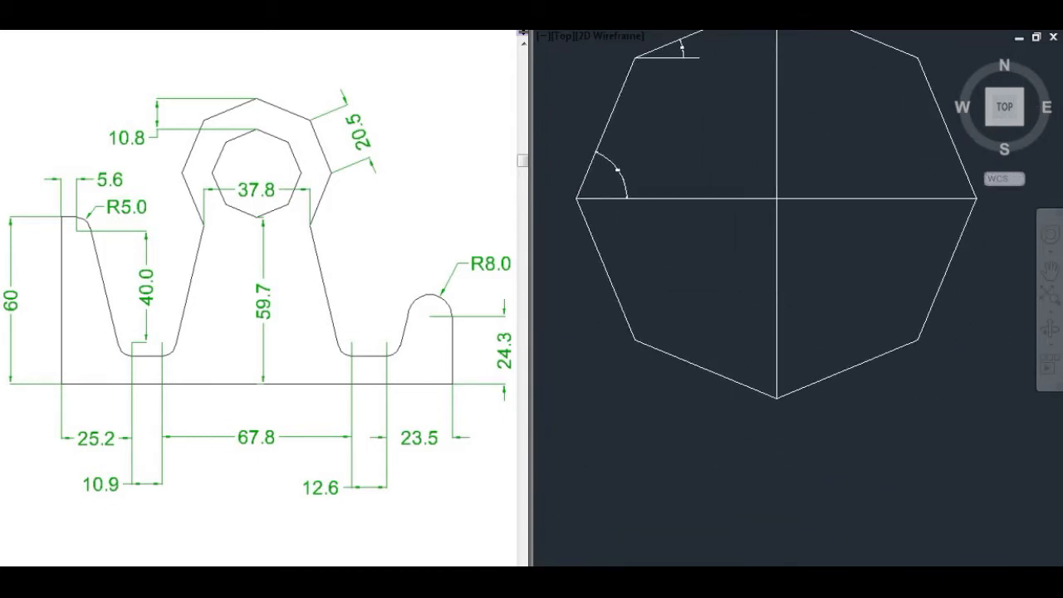
scroll(779, 320, down, 6)
middle_drag(845, 407, 792, 304)
scroll(794, 305, up, 2)
click(911, 293)
click(797, 186)
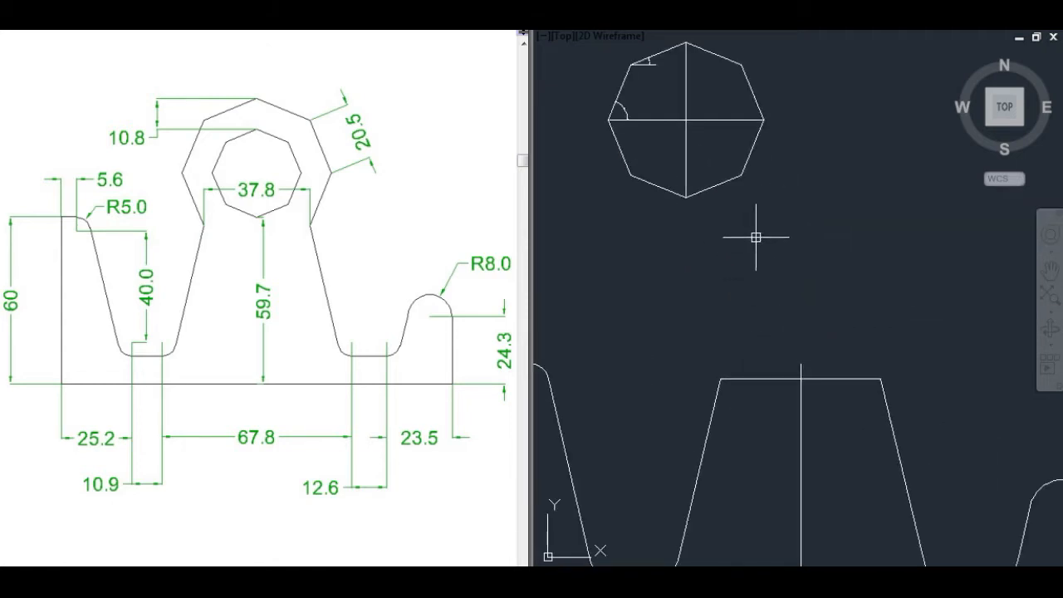
middle_drag(830, 397, 820, 371)
scroll(821, 364, up, 2)
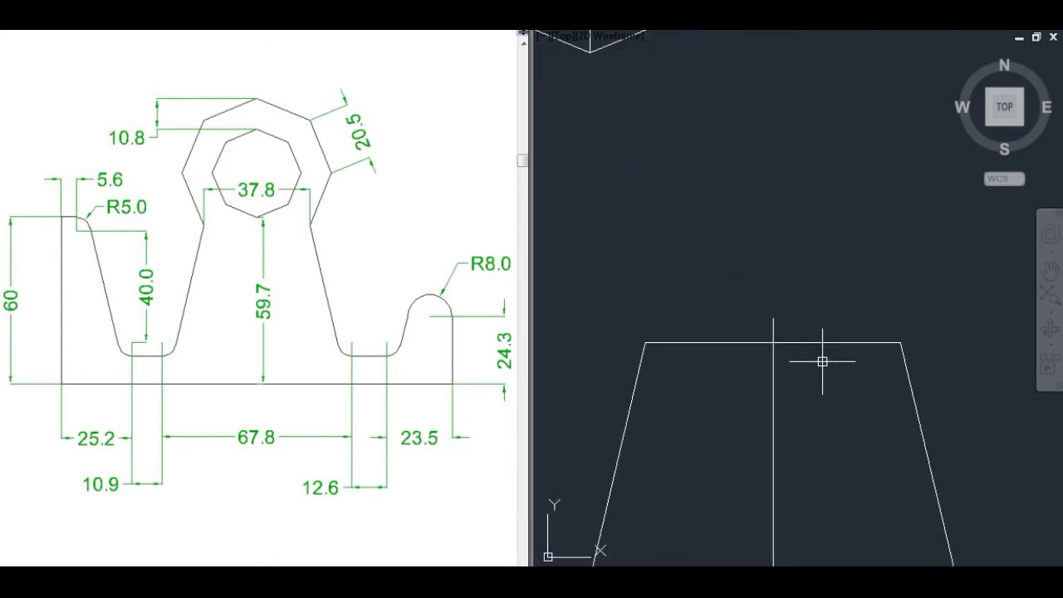
Delete the horizontal line joining the upper ends of the neck's two slanted sides
scroll(822, 361, down, 2)
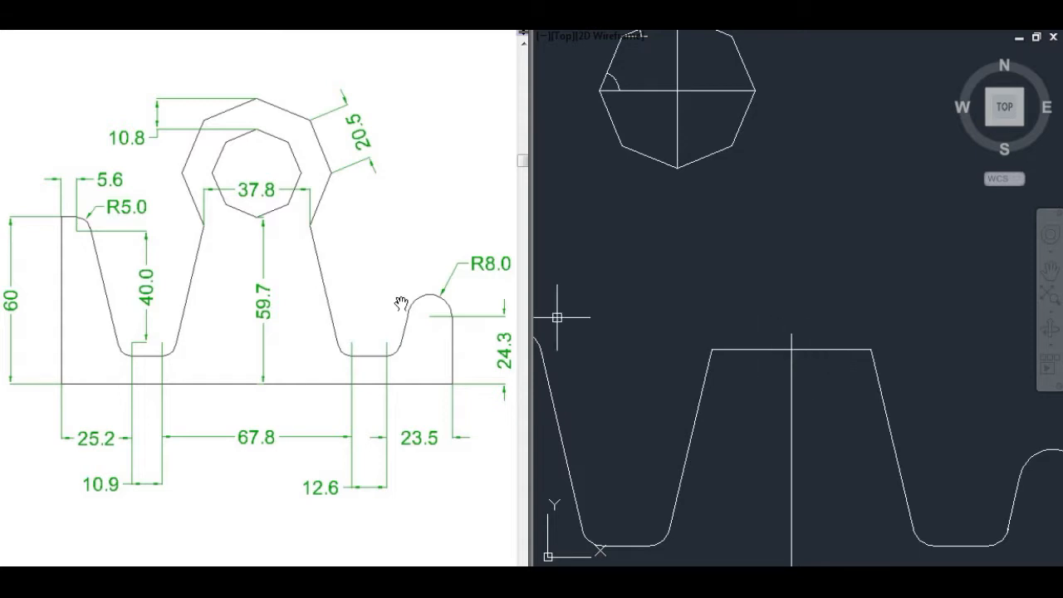
click(758, 261)
click(675, 237)
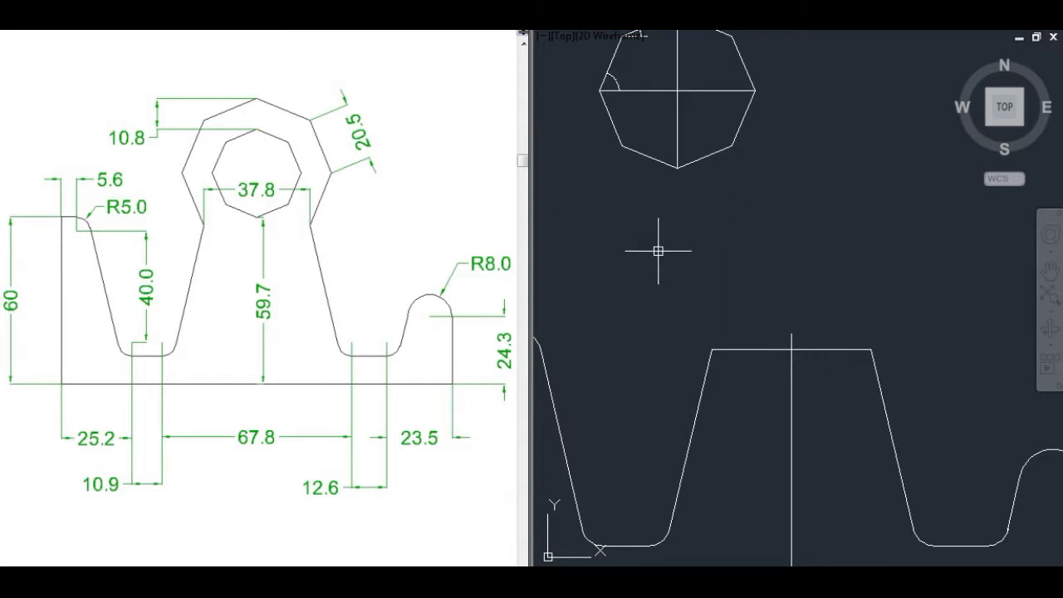
click(768, 350)
key(Delete)
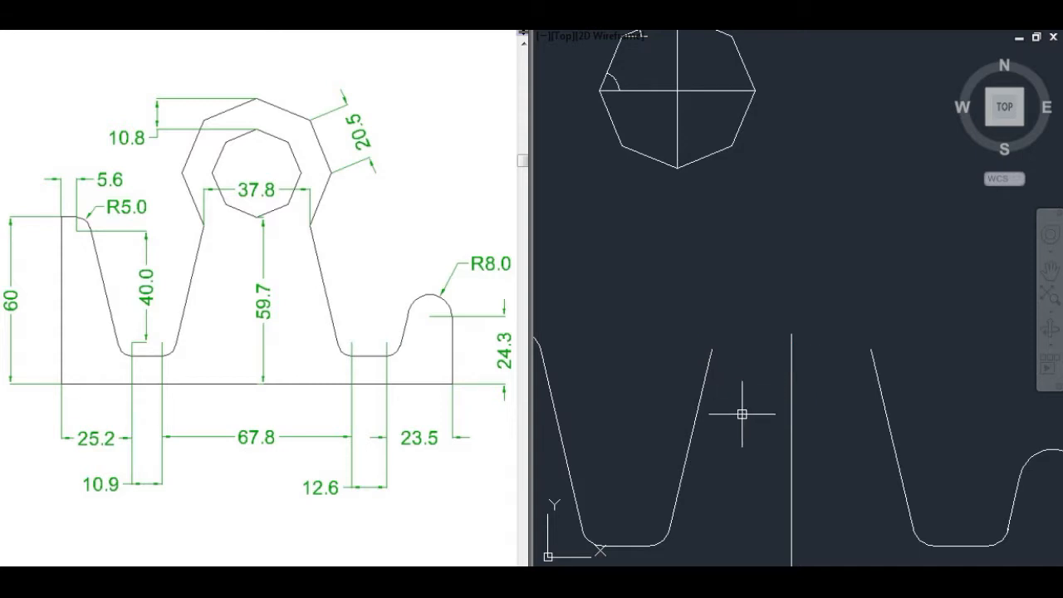
click(742, 413)
click(740, 364)
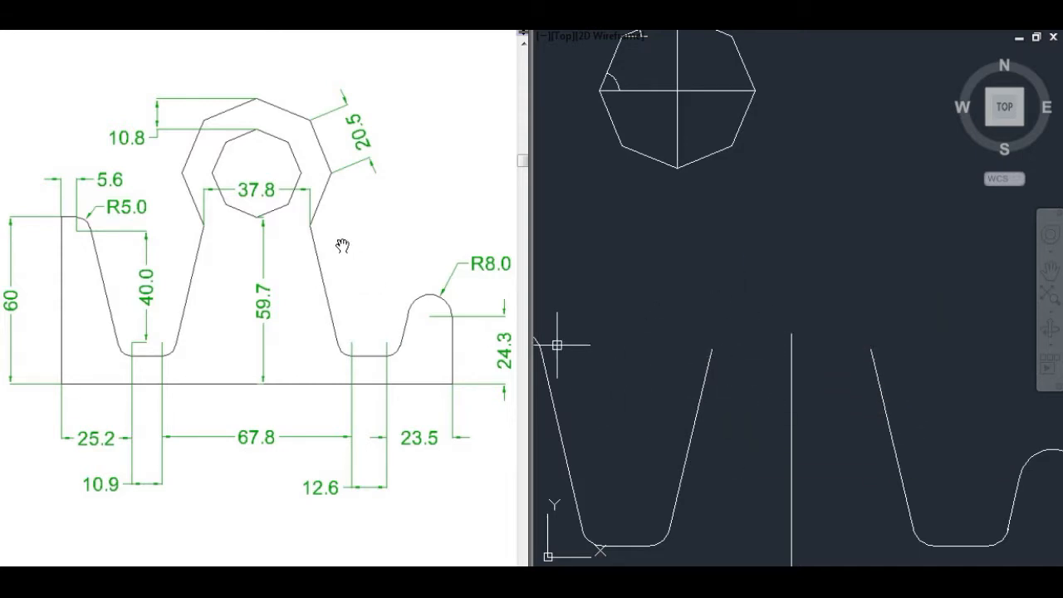
click(710, 275)
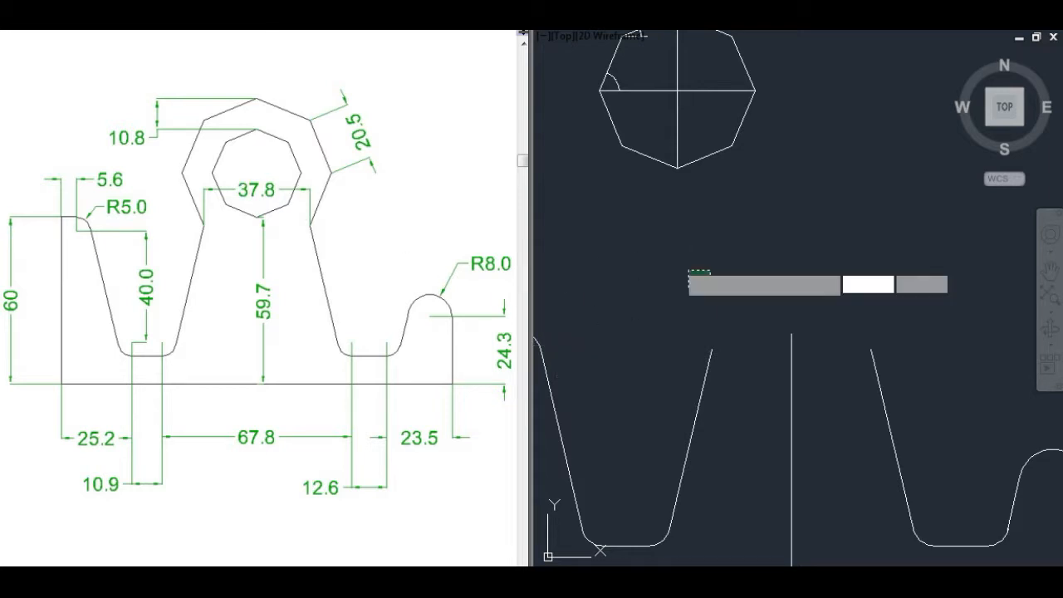
click(620, 217)
text(l)
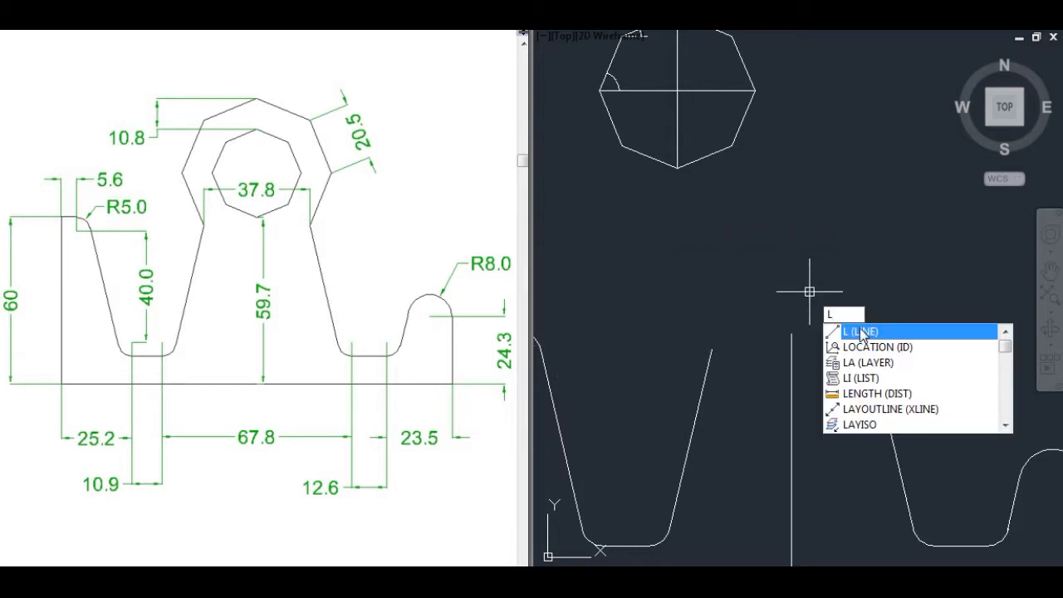
click(862, 332)
scroll(712, 350, up, 2)
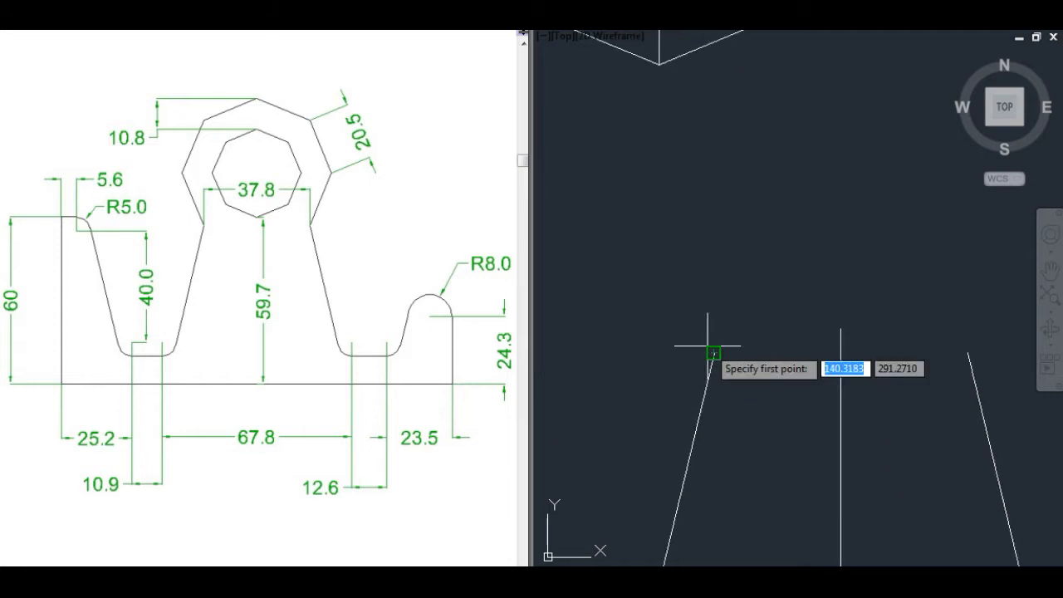
click(712, 351)
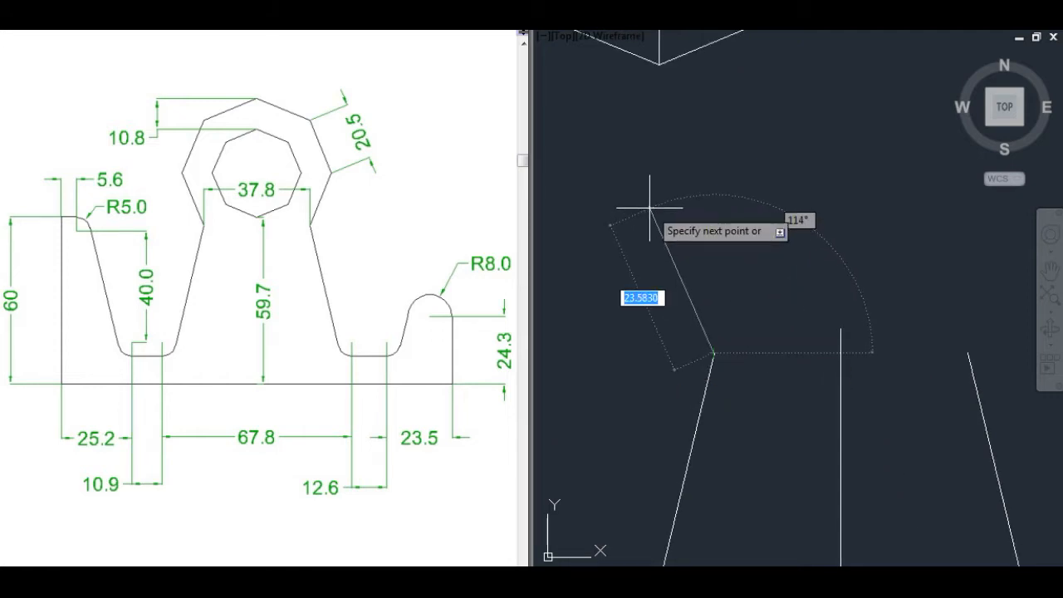
key(Escape)
middle_drag(938, 349, 789, 351)
right_click(813, 308)
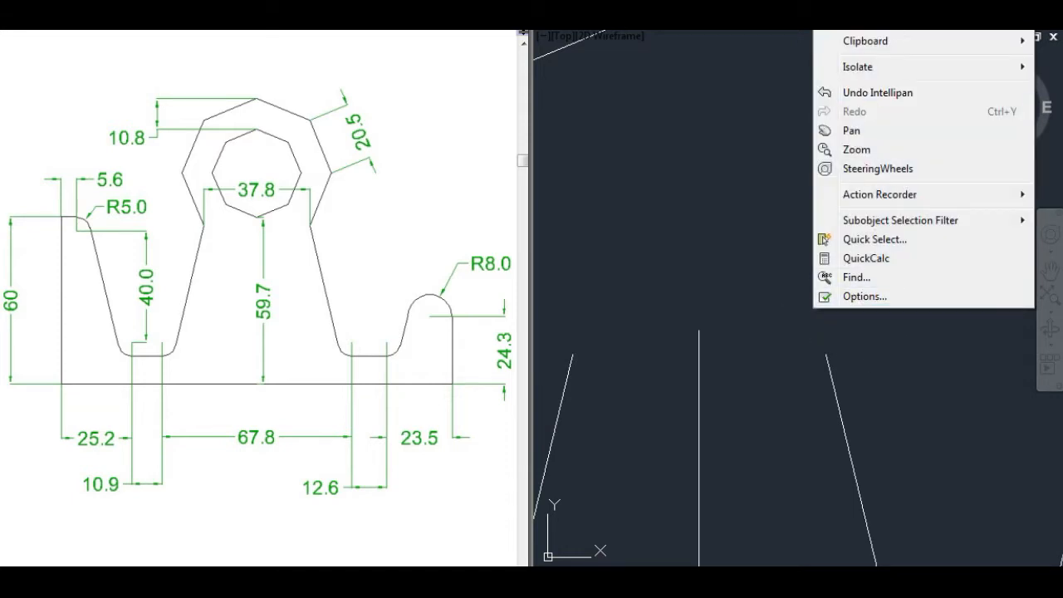
click(868, 3)
key(Escape)
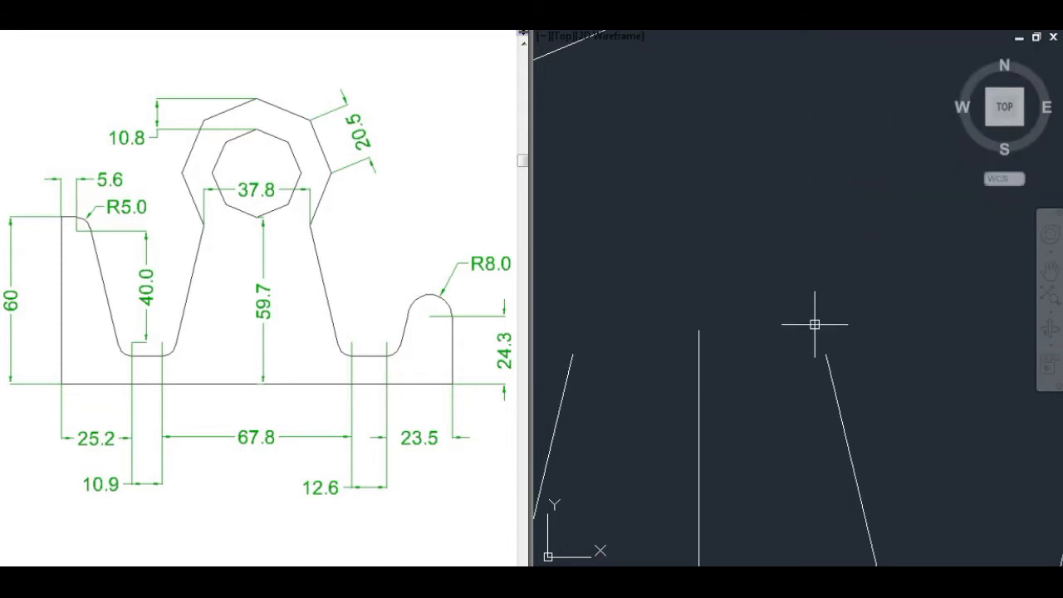
Draw a line 20.5 long at 68° outward from the upper end of the neck's right slanted side
key(Return)
click(826, 355)
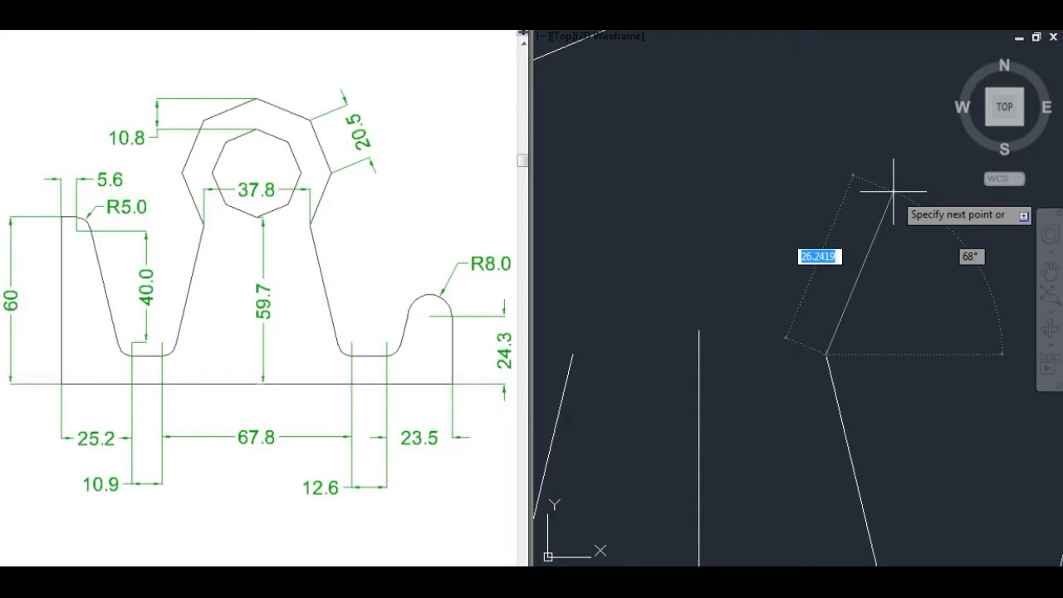
text(20)
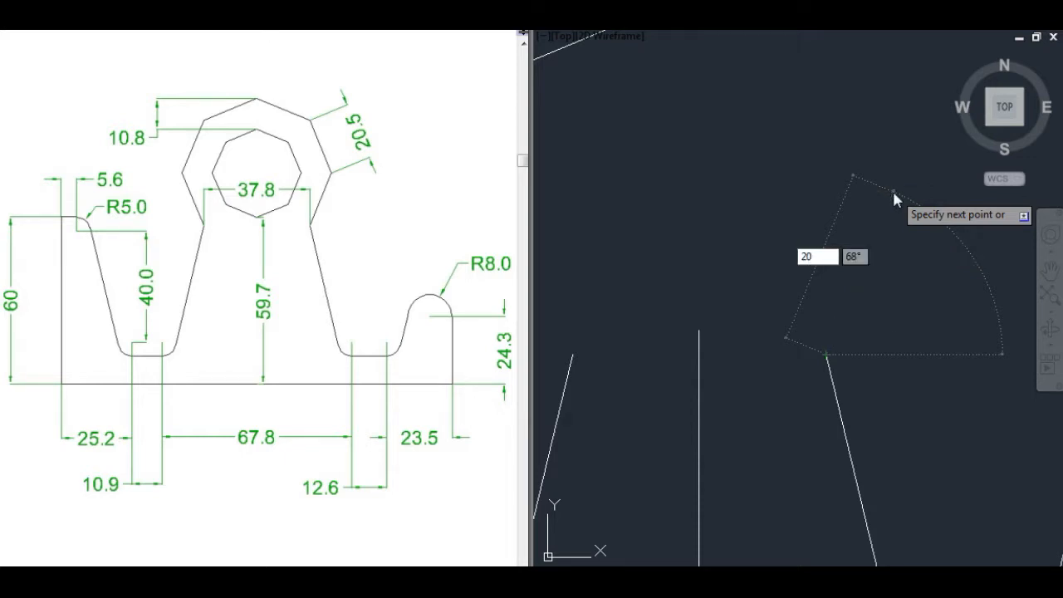
text(.5)
key(Tab)
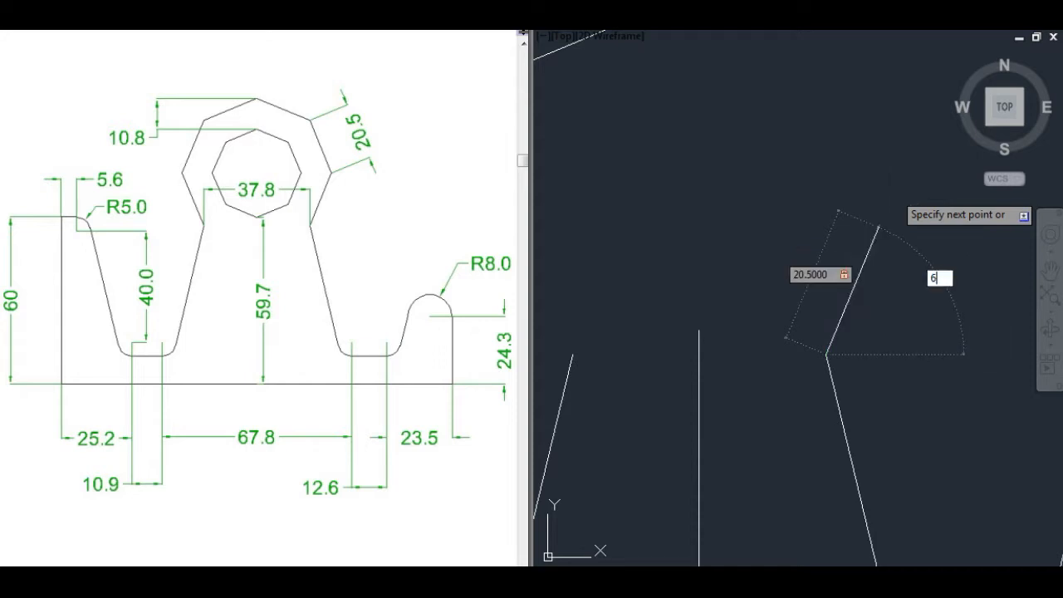
text(68)
key(Return)
key(Return)
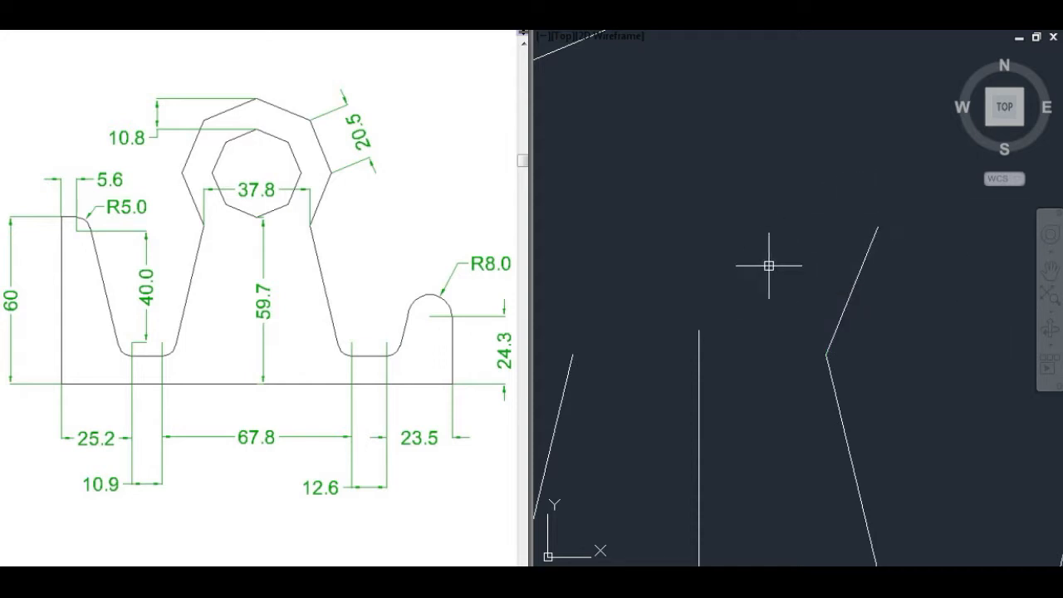
mouse_move(766, 249)
middle_down()
mouse_move(802, 260)
mouse_move(809, 357)
middle_up()
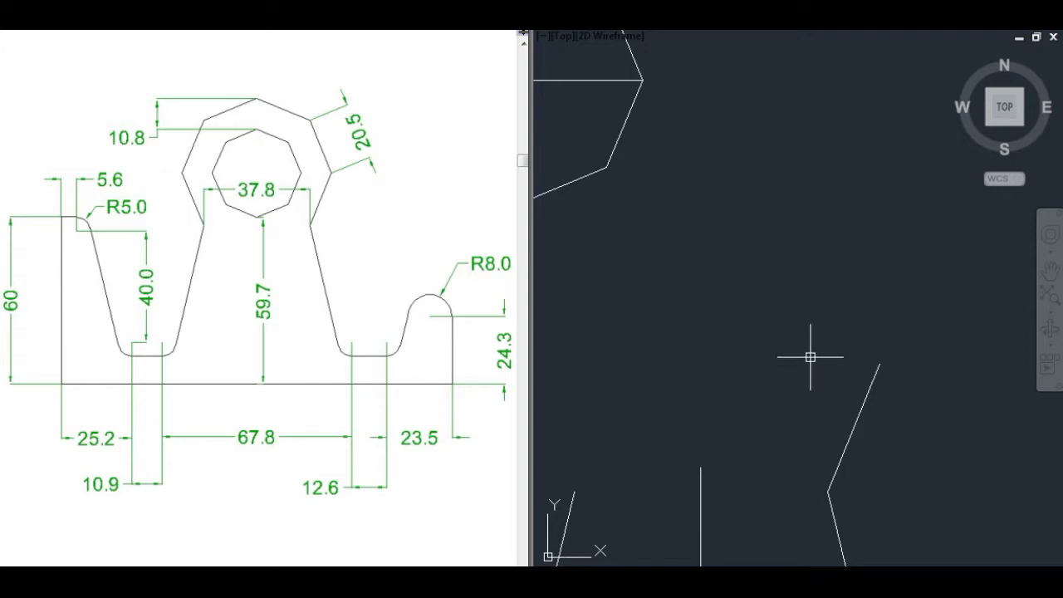
click(923, 445)
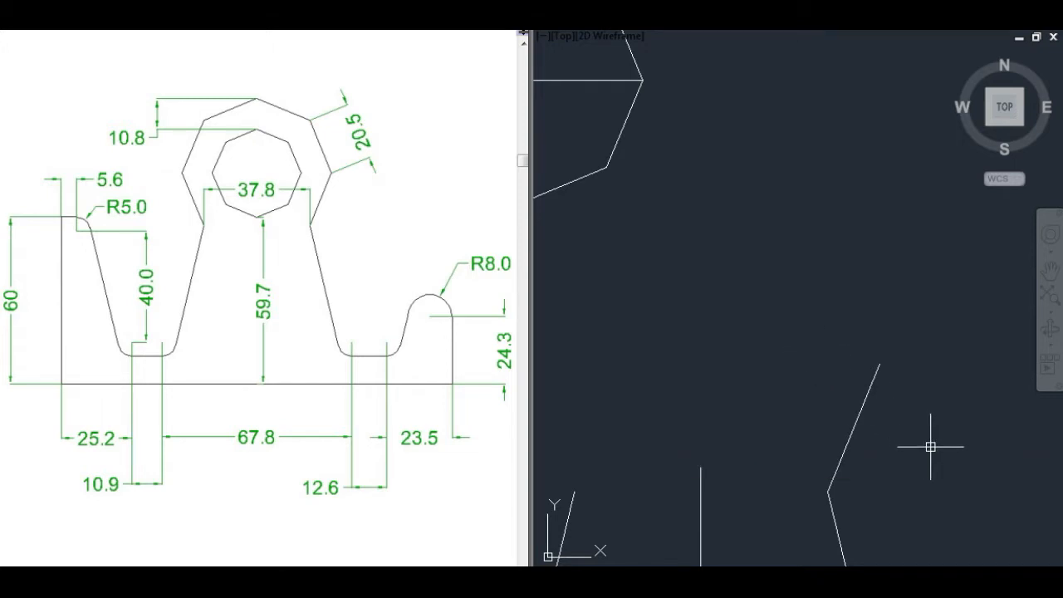
text(L)
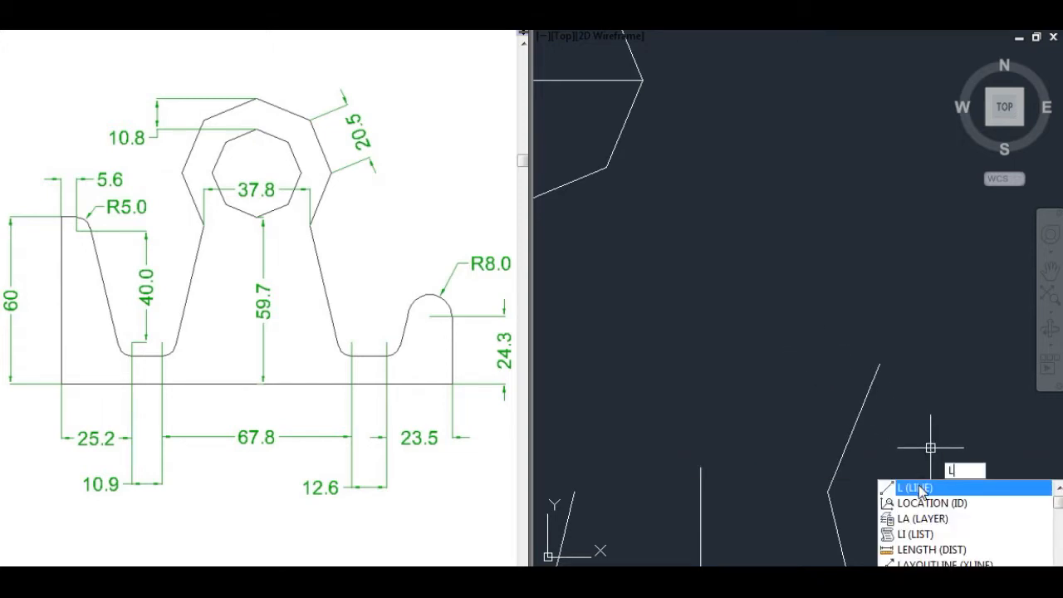
key(Escape)
Mirror the 20.5 line about a vertical axis through its lower endpoint, keeping the original
click(892, 454)
click(841, 359)
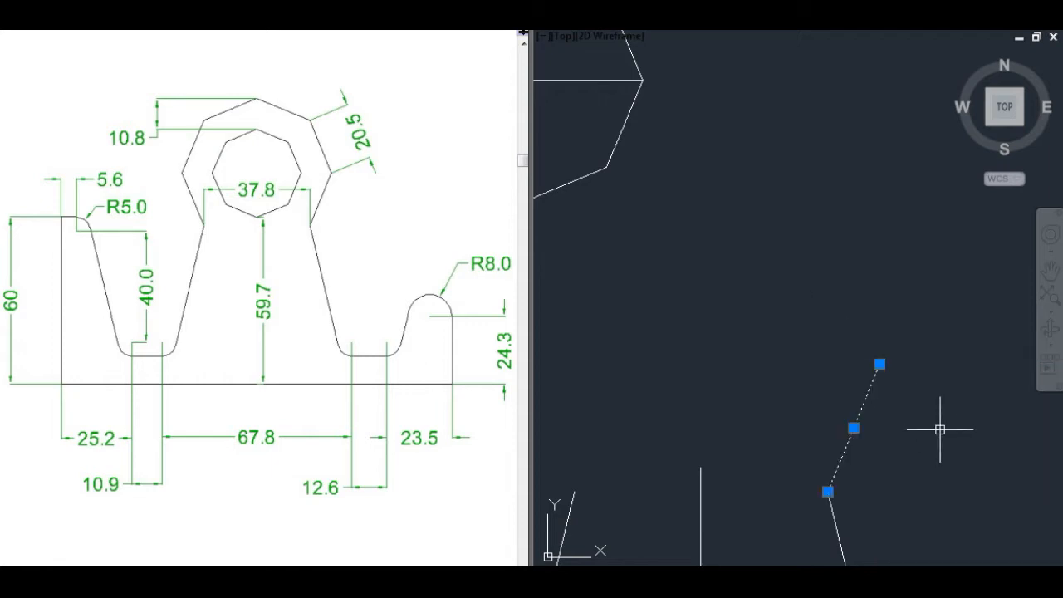
text(MI)
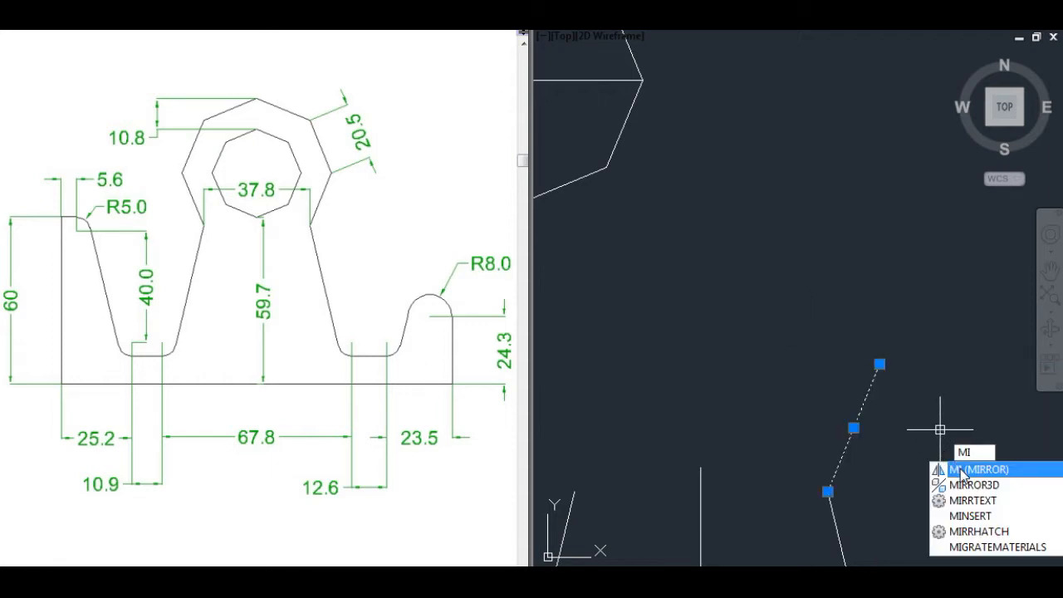
click(964, 470)
click(828, 492)
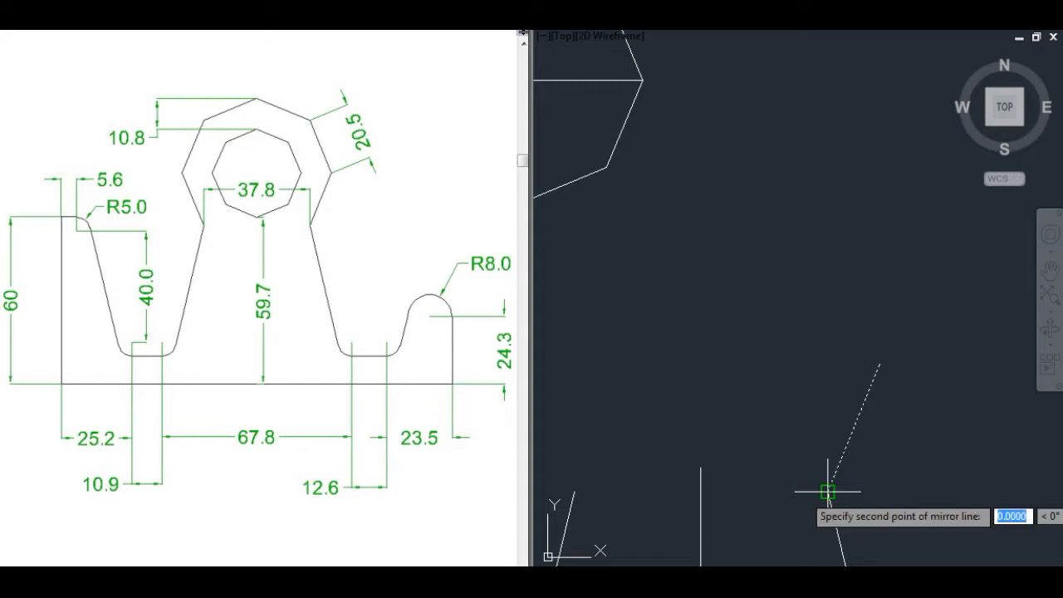
click(826, 388)
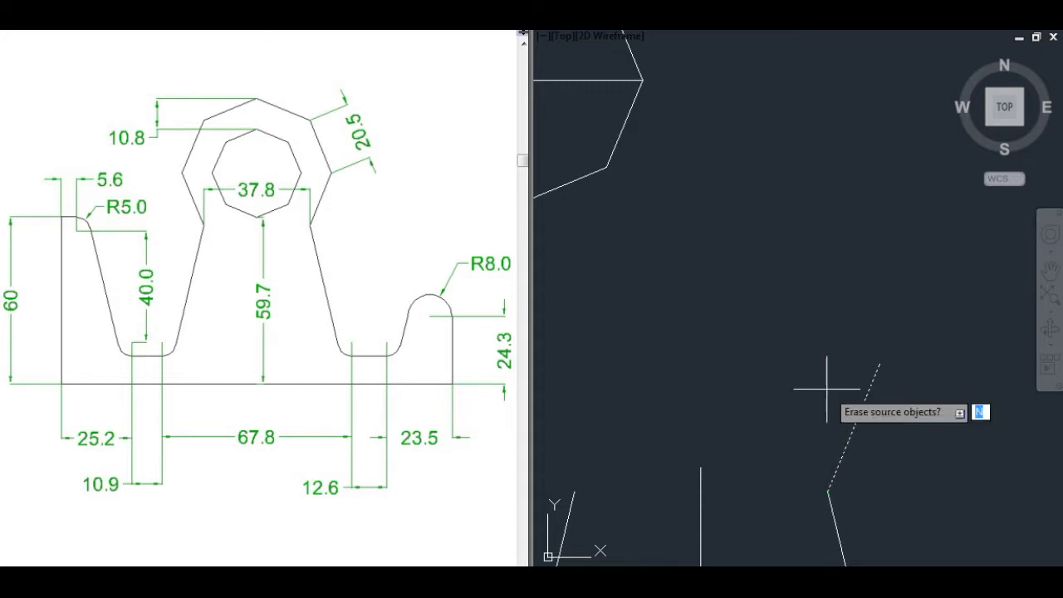
key(Return)
Move the mirrored line by its lower endpoint onto the upper endpoint of the original 68° line
click(802, 428)
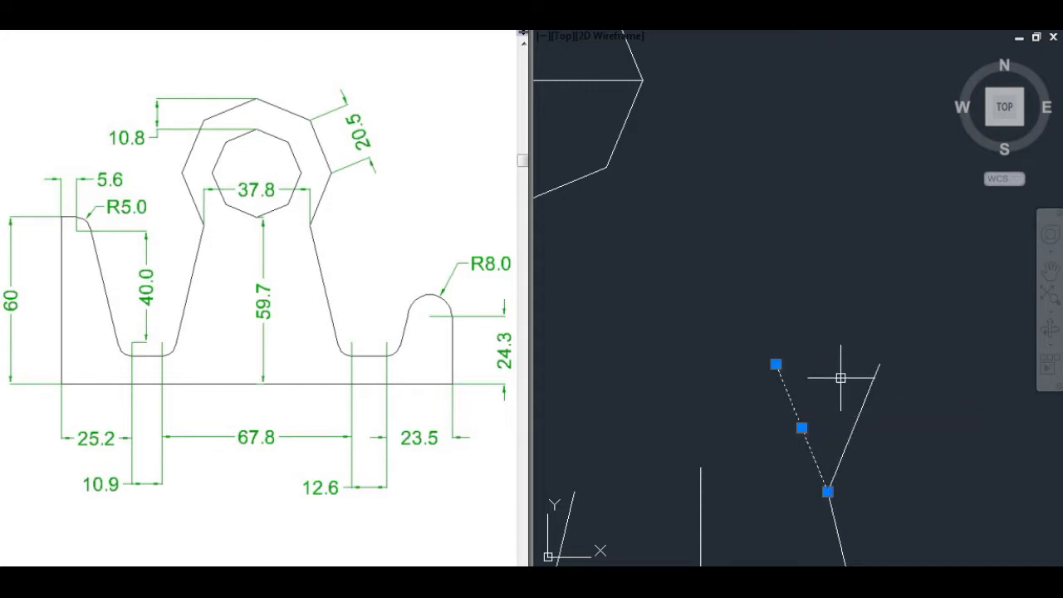
text(M)
key(Return)
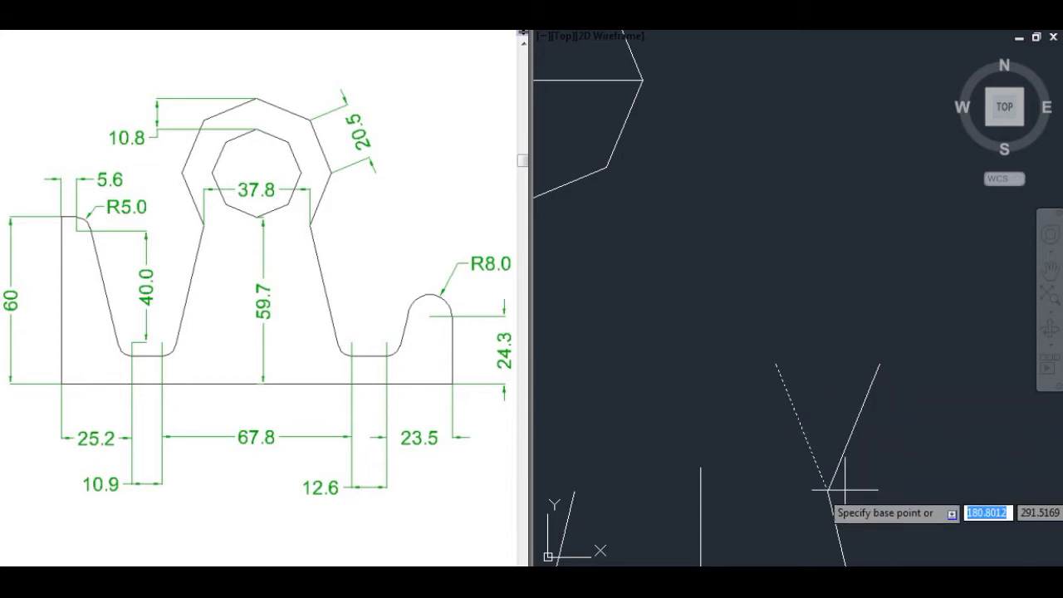
click(828, 491)
click(880, 363)
middle_drag(776, 408, 873, 408)
scroll(841, 407, down, 2)
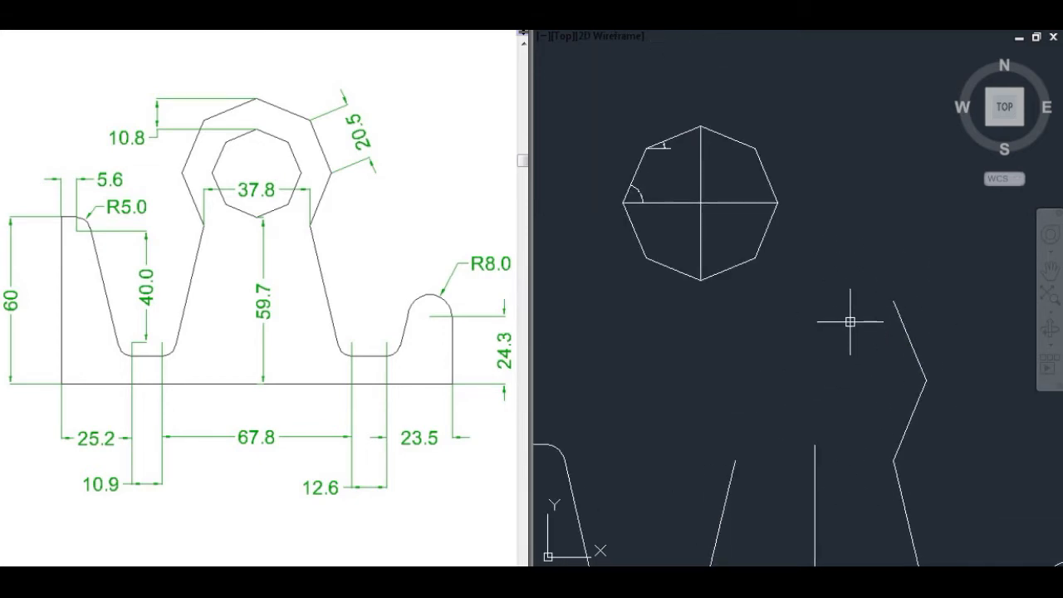
Move the reference octagon with its diagonals and angular dimensions up and to the left, away from the profile
click(790, 306)
click(627, 103)
text(m)
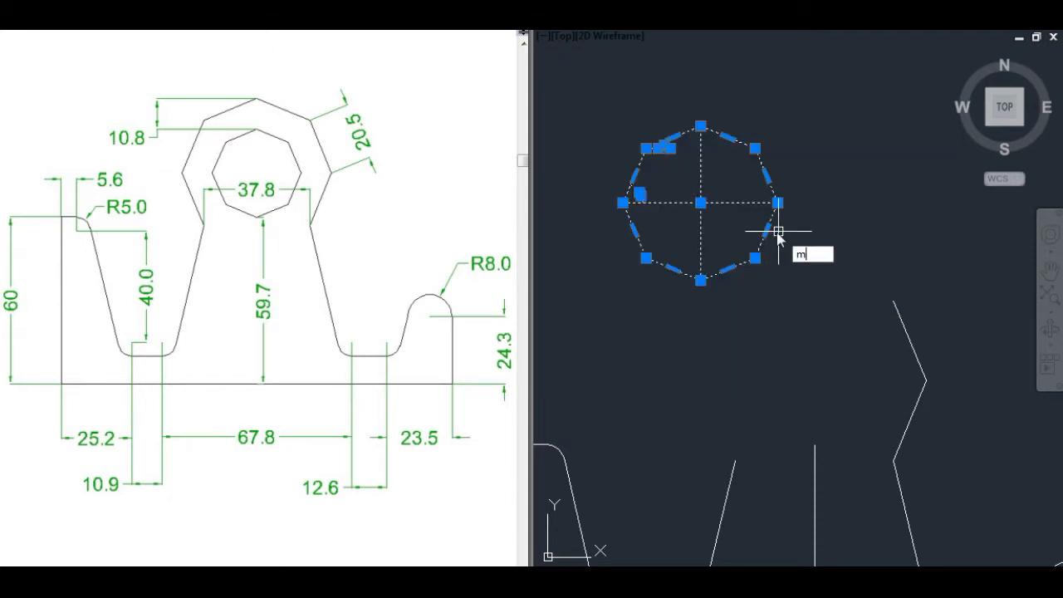
key(Return)
click(712, 301)
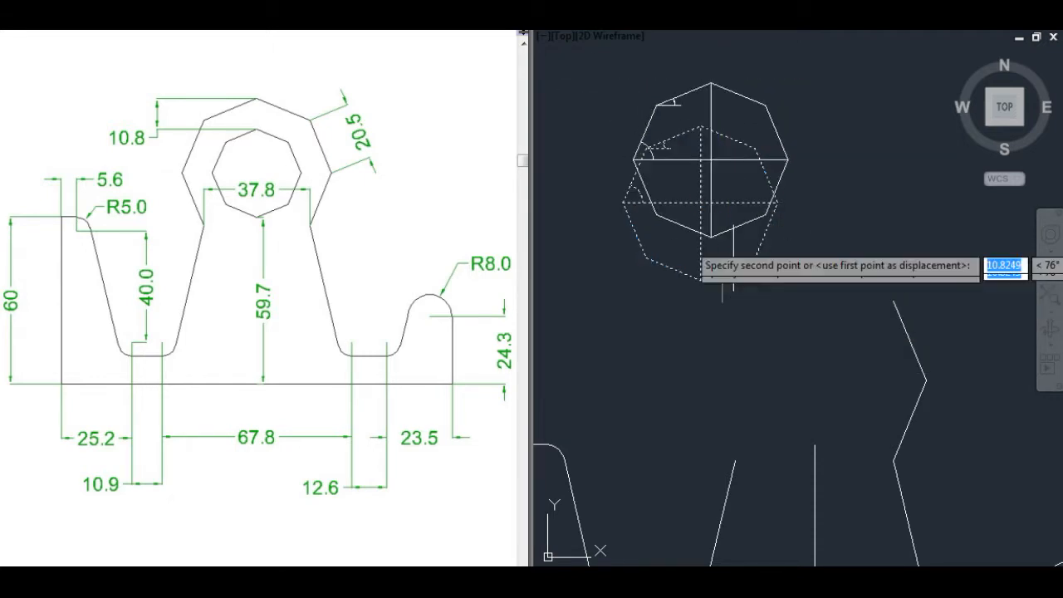
click(632, 217)
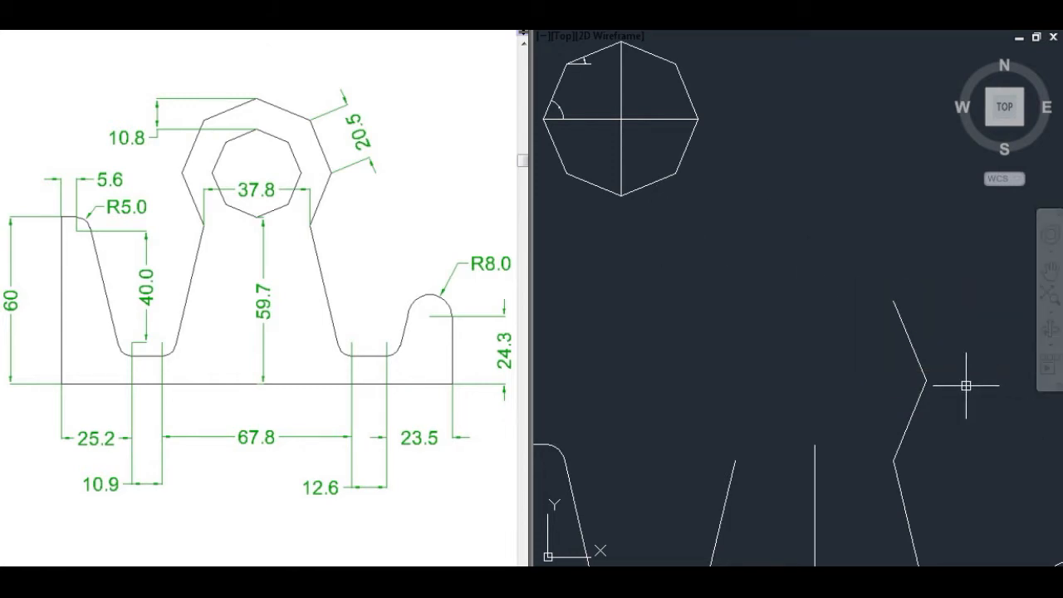
Draw a line 20.5 long at 23° from the upper end of the ring's right-hand edges
text(l)
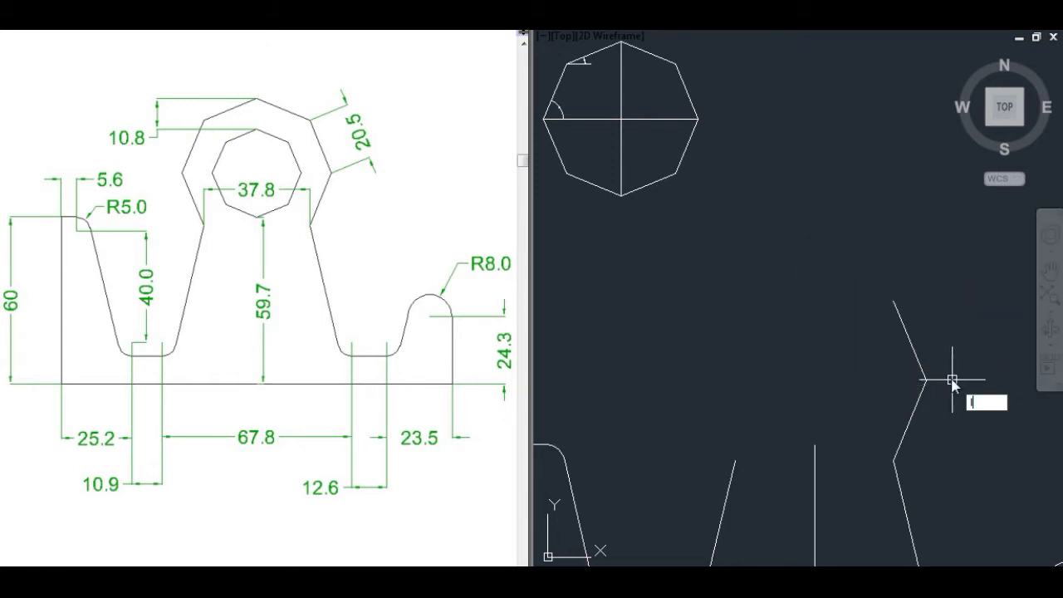
key(Return)
click(894, 300)
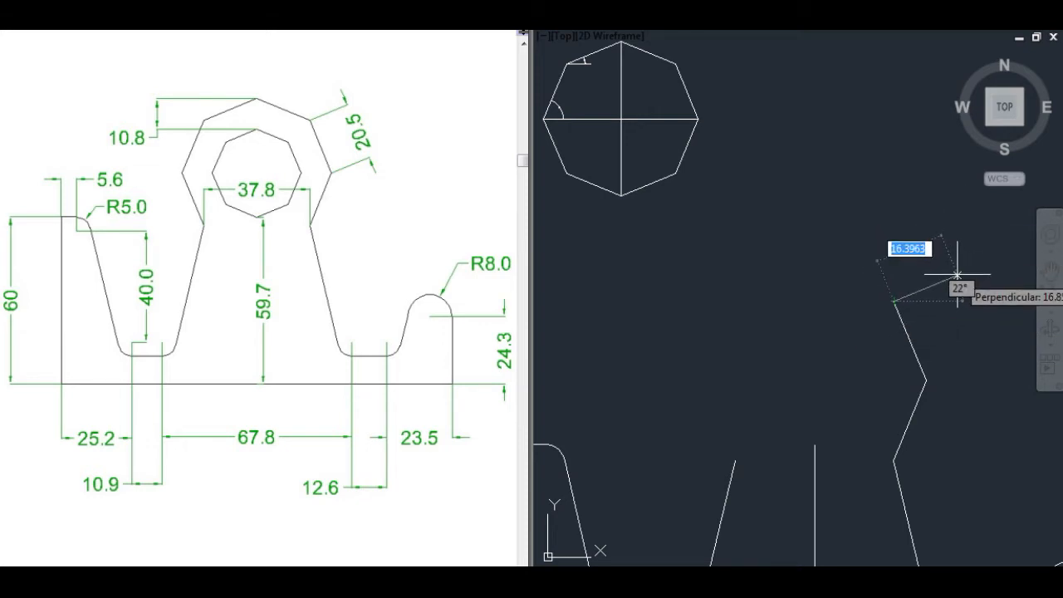
text(20.5)
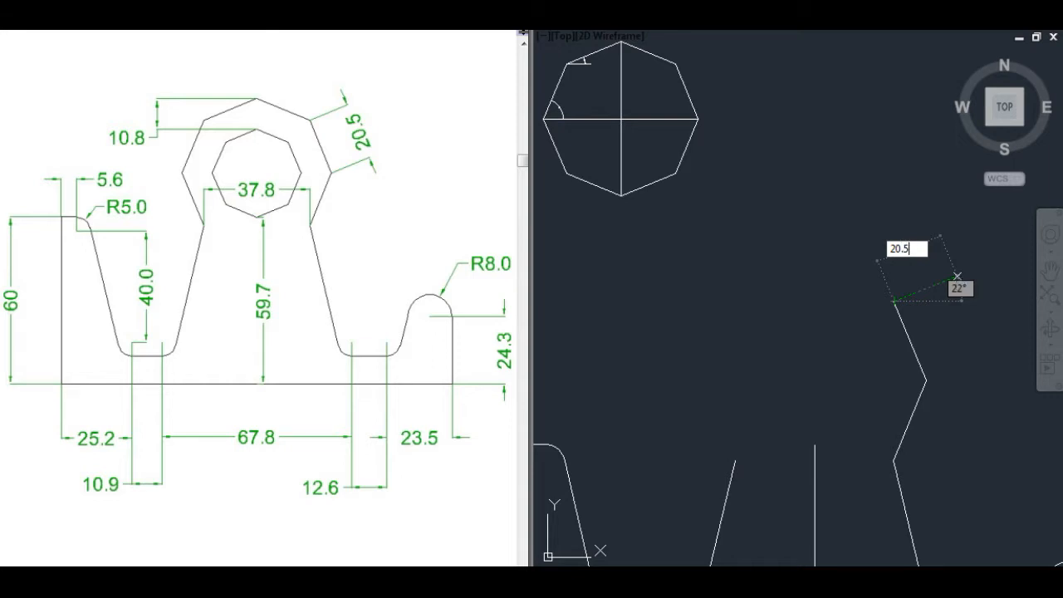
key(Tab)
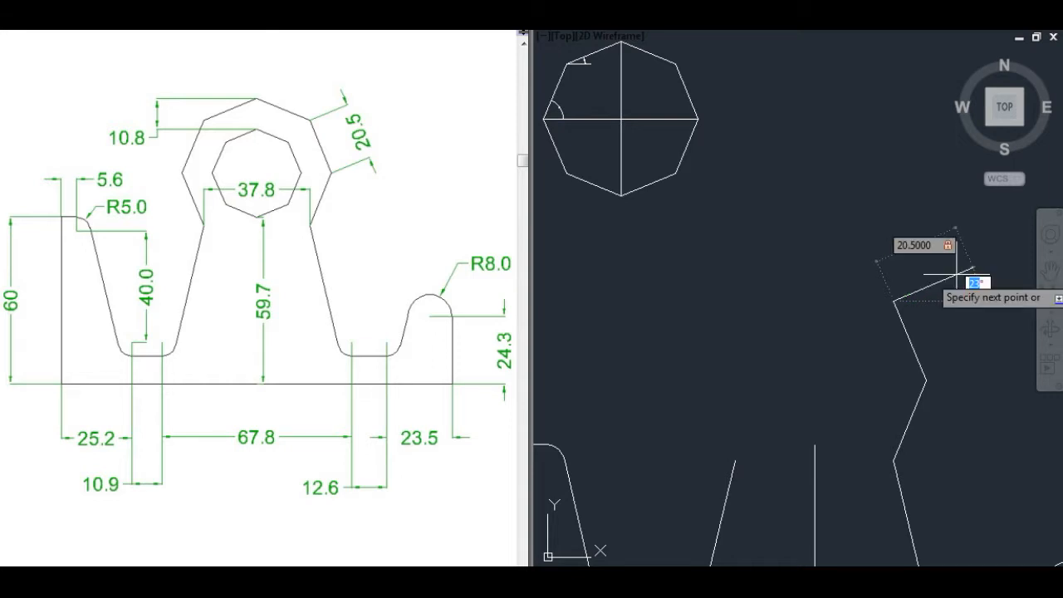
text(23)
key(Return)
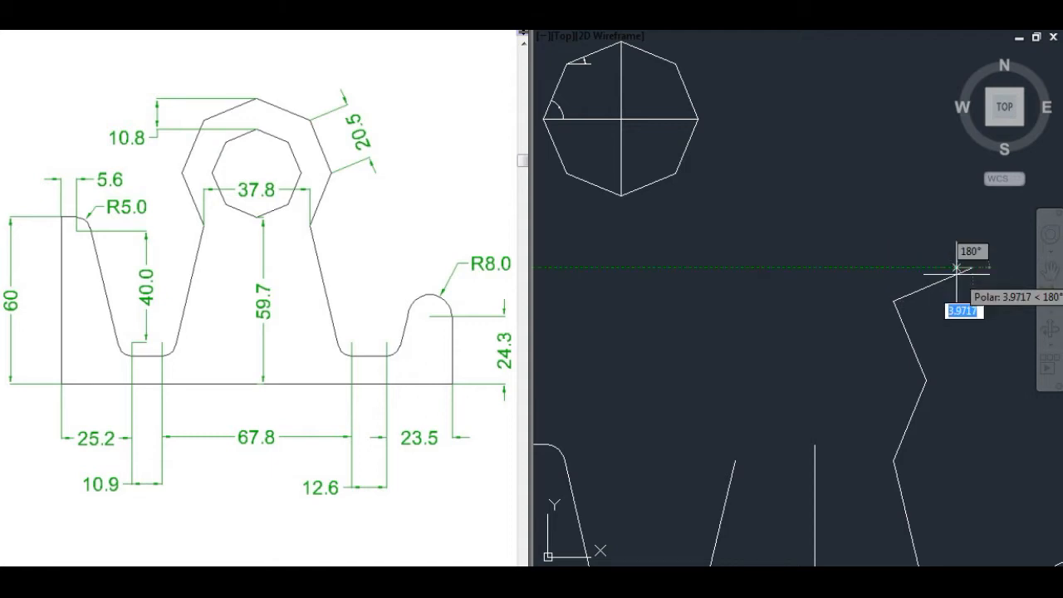
key(Escape)
Mirror the 20.5 line at 23° about a vertical axis through its lower endpoint, keeping the original
click(951, 317)
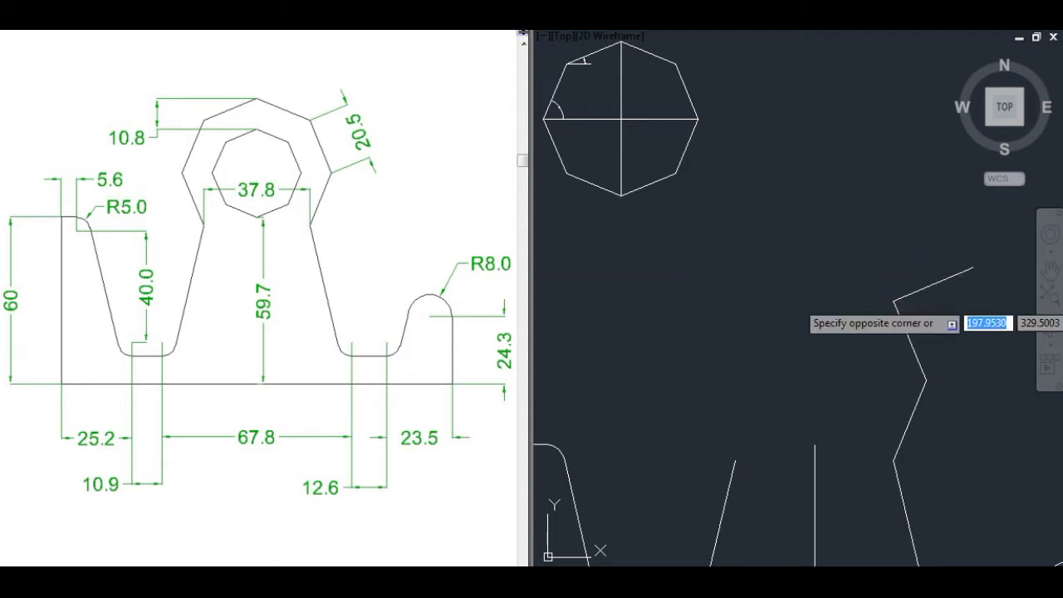
click(943, 257)
text(MI)
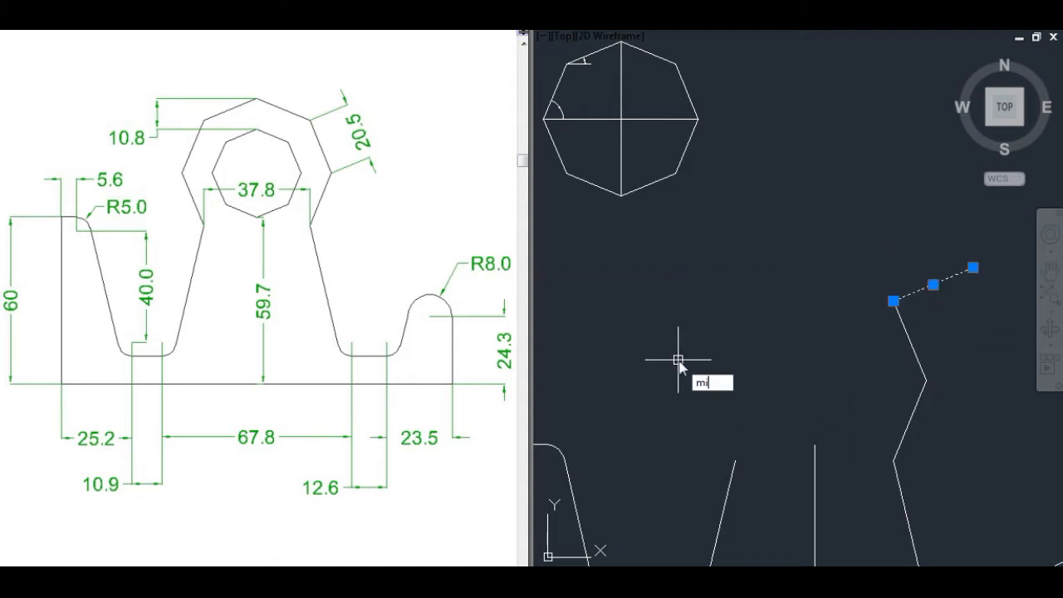
key(Return)
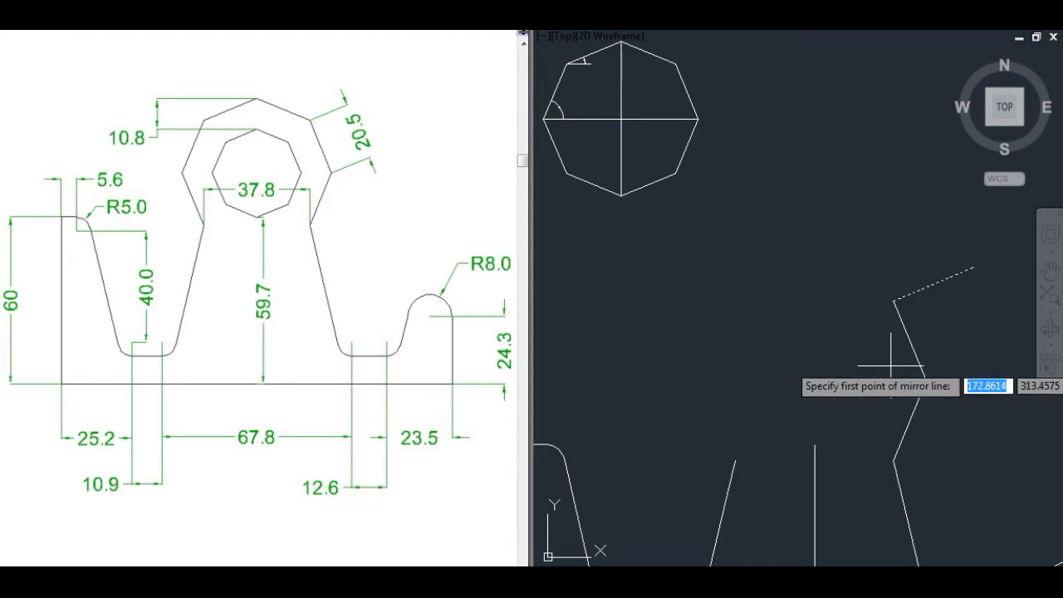
click(895, 302)
click(894, 357)
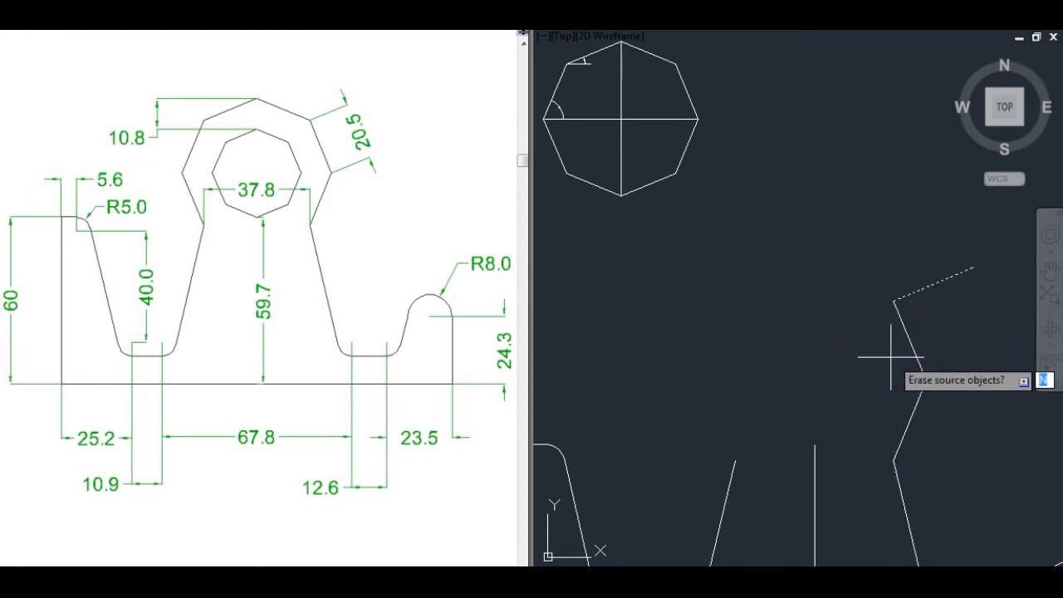
key(Return)
Move the original 23° line by its upper endpoint onto the upper endpoint of its mirrored copy
click(939, 285)
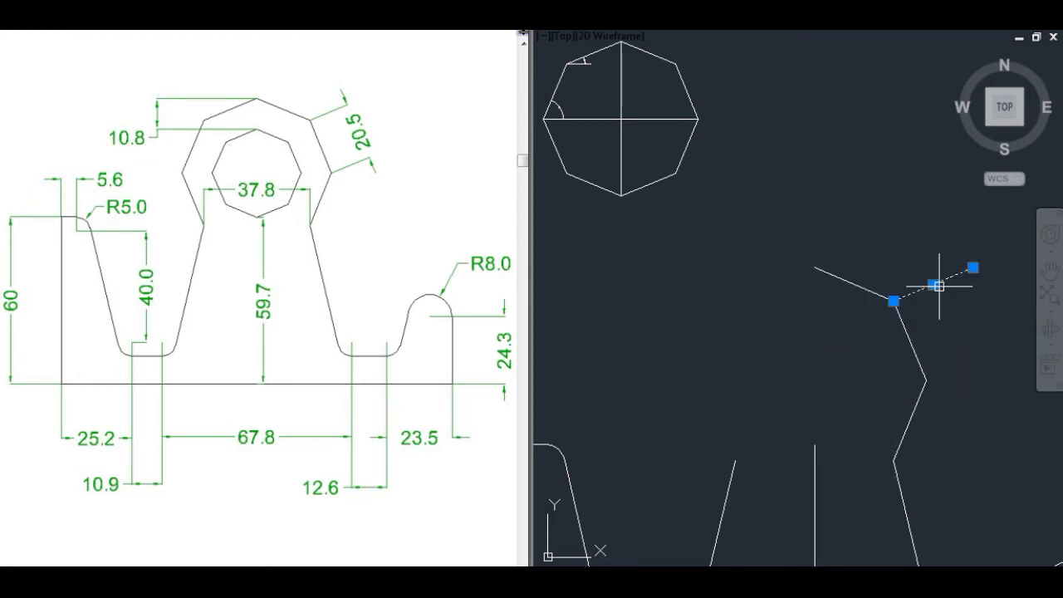
text(m)
key(Return)
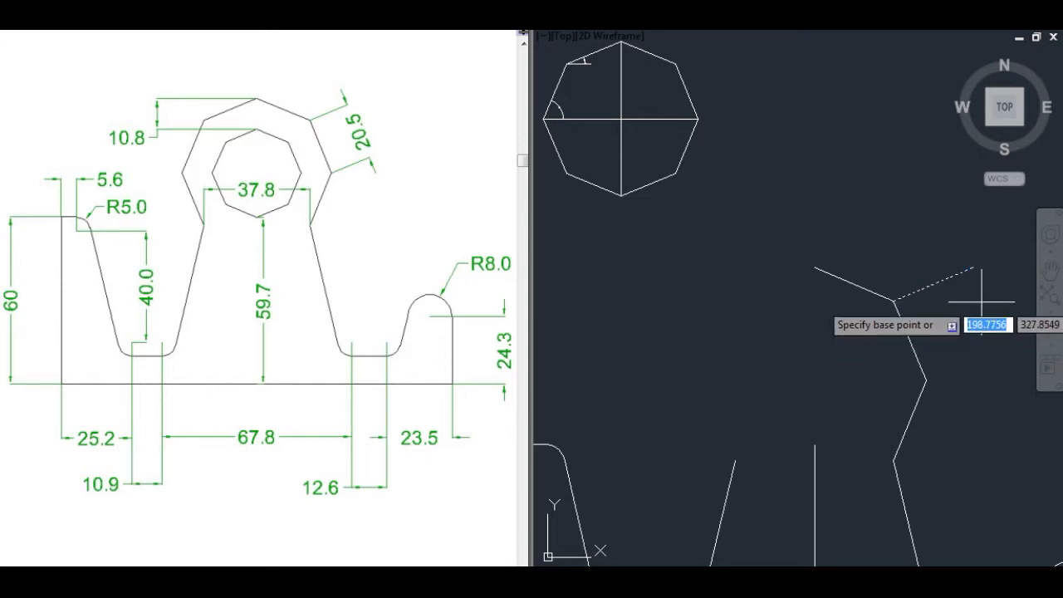
click(973, 268)
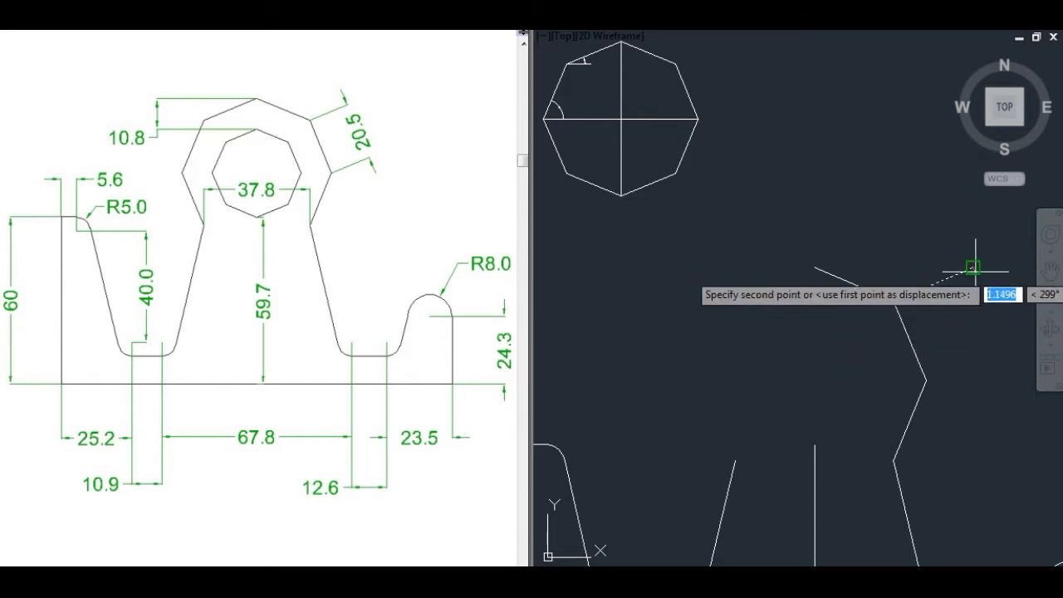
click(814, 268)
Mirror the ring's two right-hand edges about a vertical axis through their lower endpoint, keeping the originals
click(953, 392)
click(859, 358)
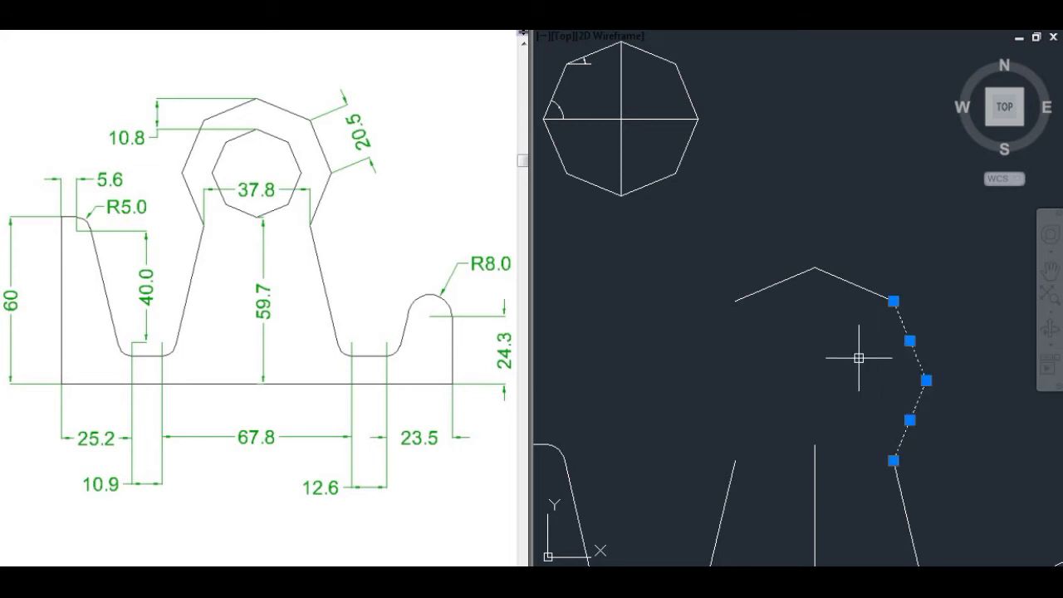
text(mi)
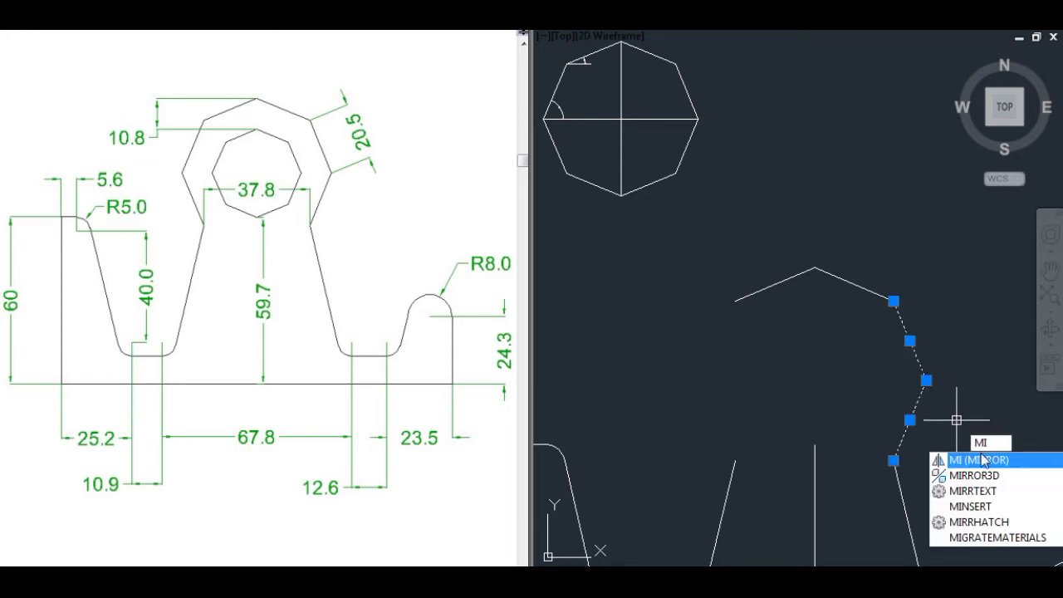
key(Return)
click(894, 457)
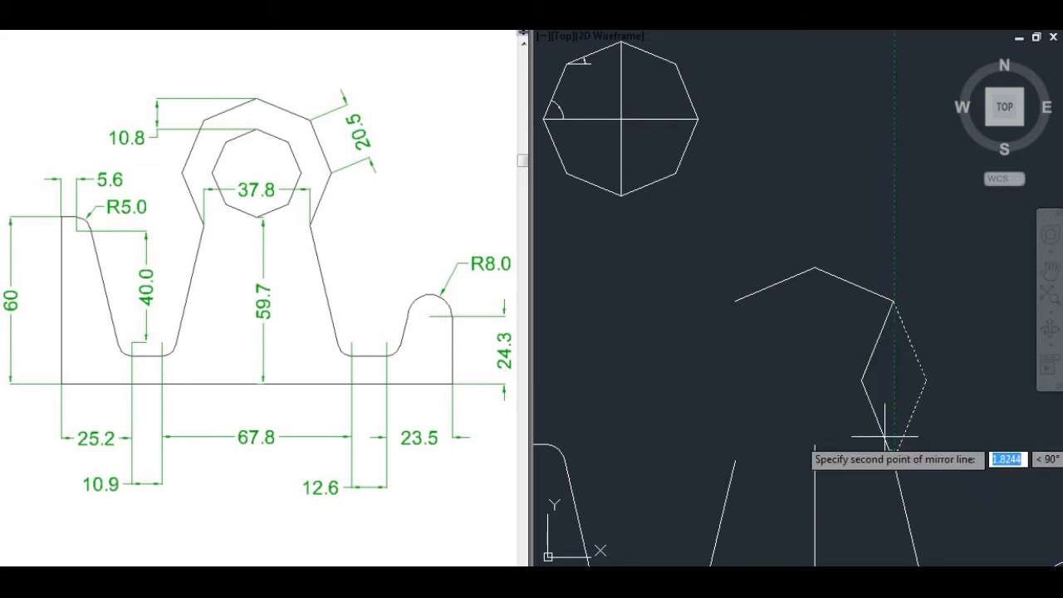
click(894, 367)
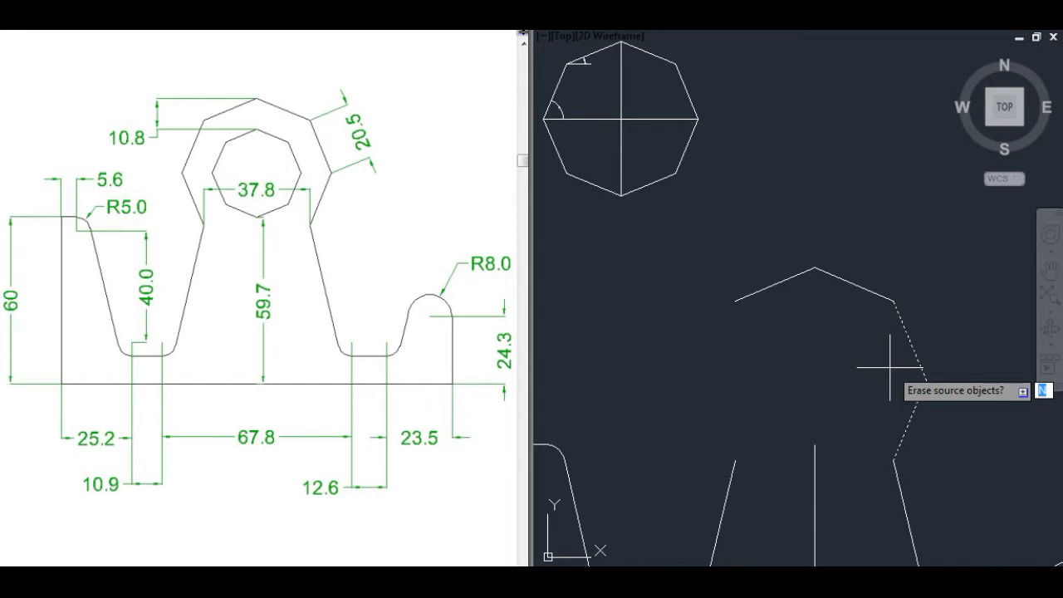
key(Return)
Move the two mirrored edges by their lower endpoint onto the upper end of the neck's left-hand line
click(872, 390)
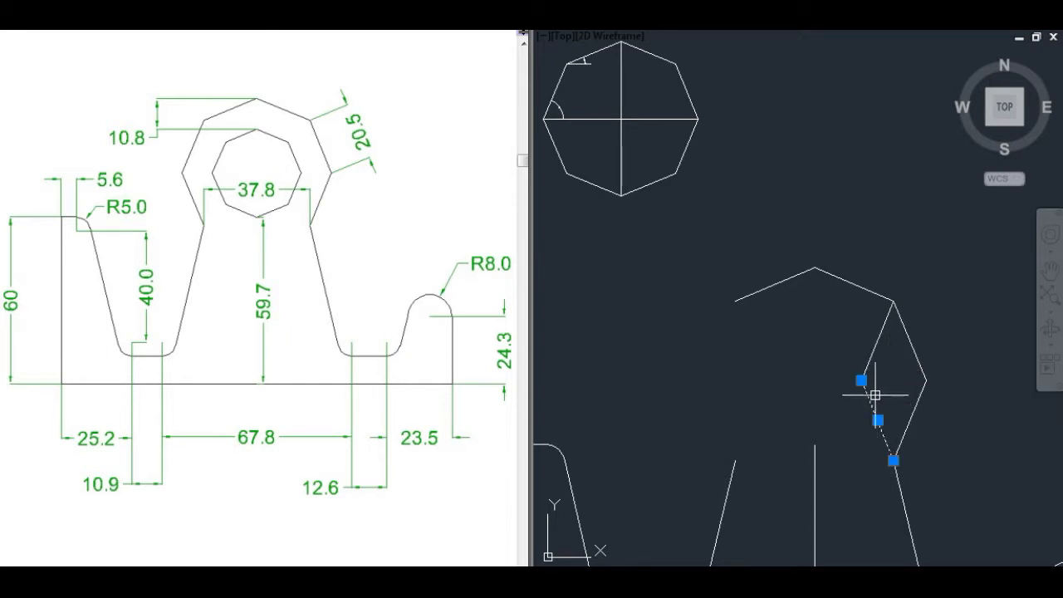
text(m)
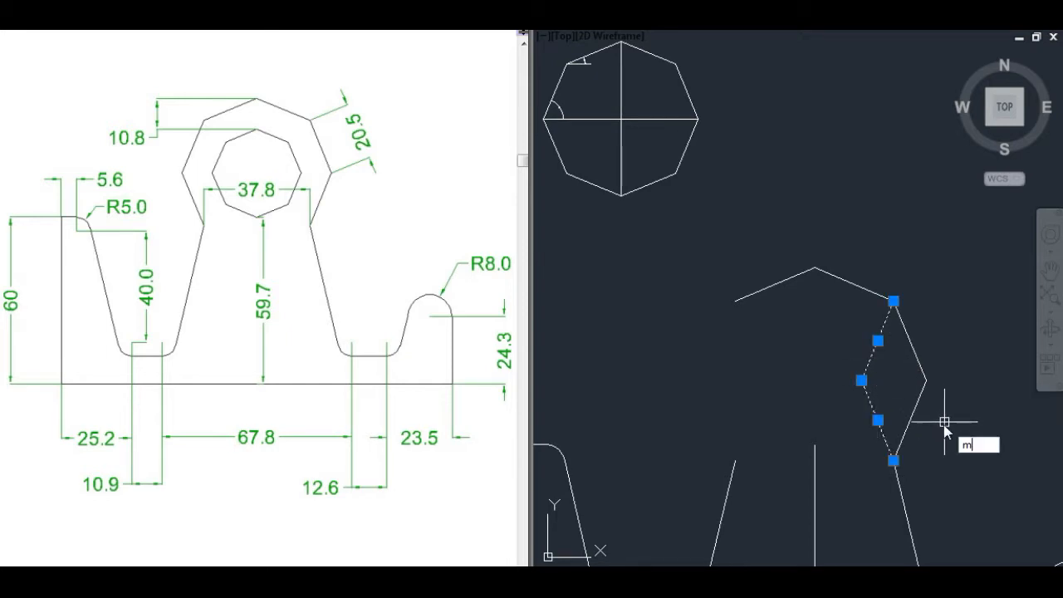
key(Return)
click(894, 459)
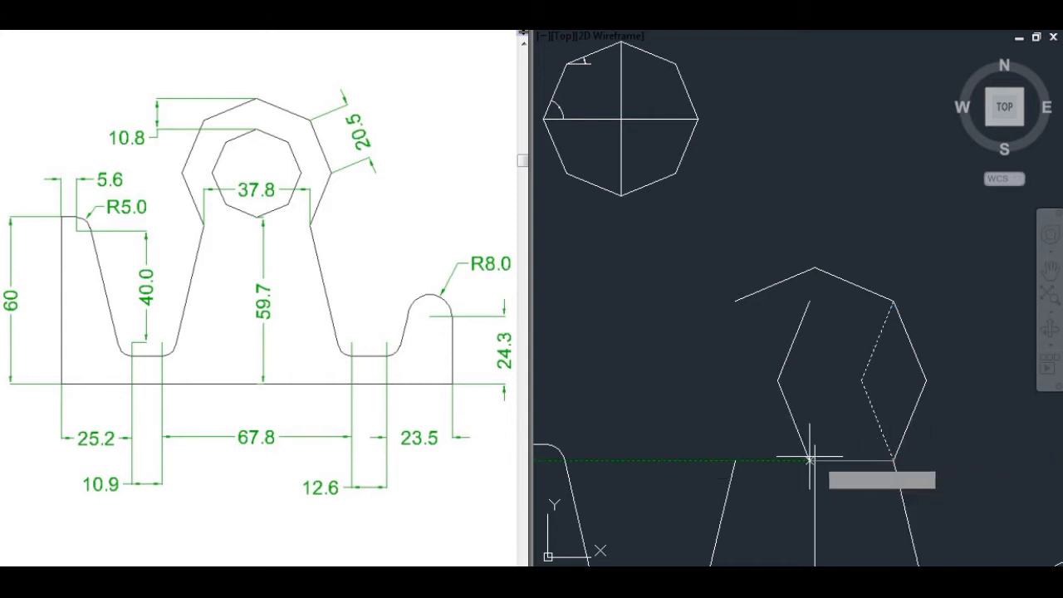
click(735, 459)
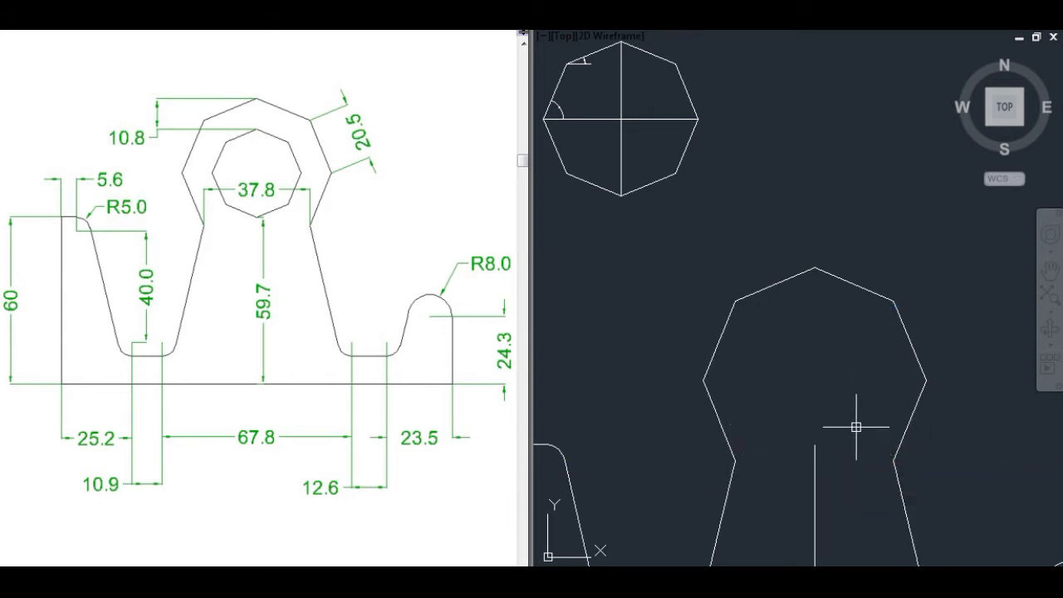
click(831, 376)
click(790, 360)
middle_drag(831, 413, 809, 301)
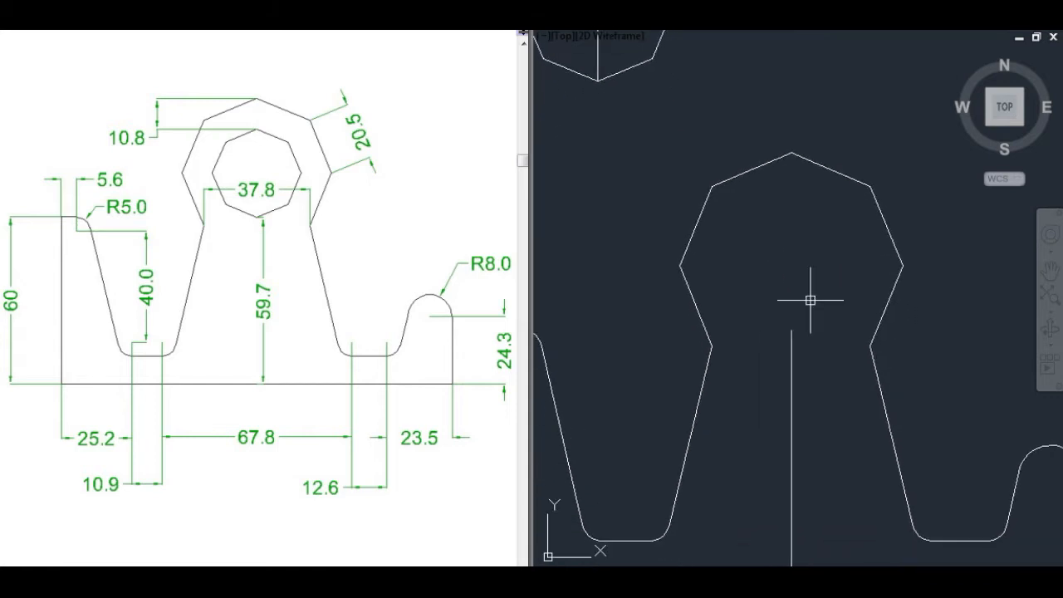
scroll(809, 302, down, 2)
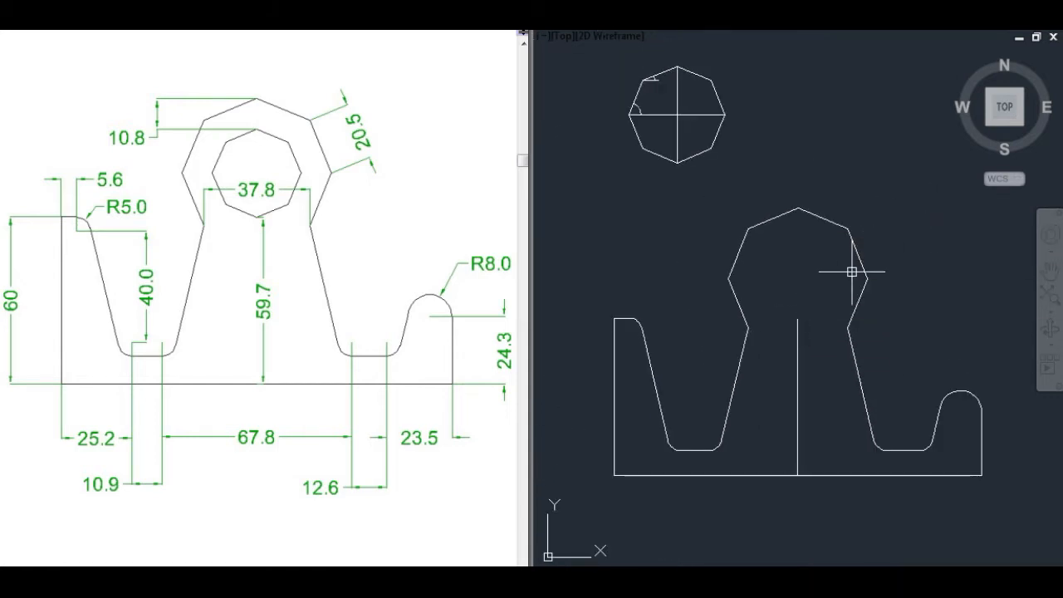
click(748, 178)
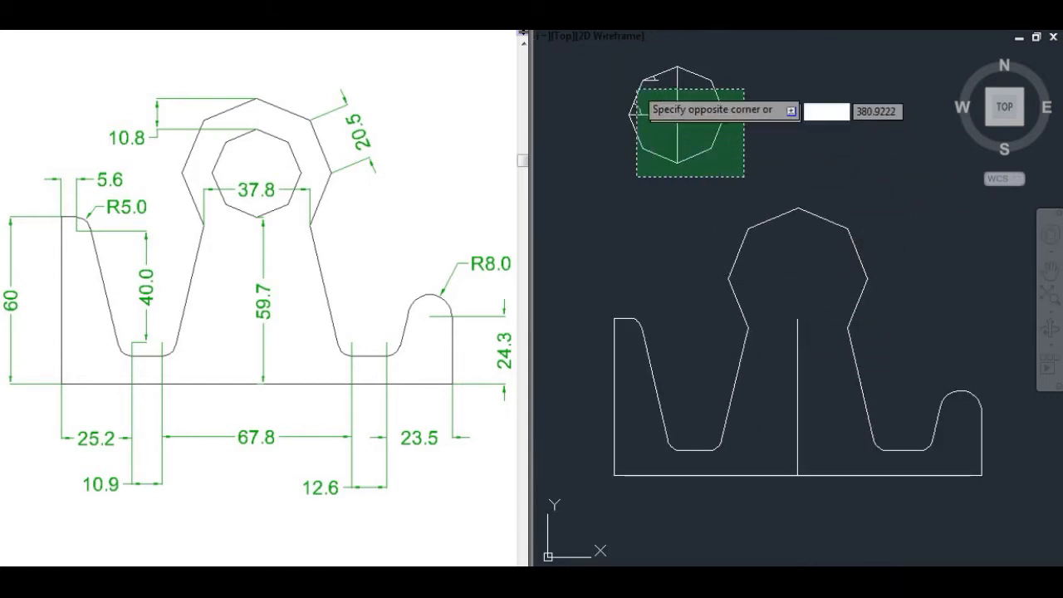
click(633, 90)
text(ear)
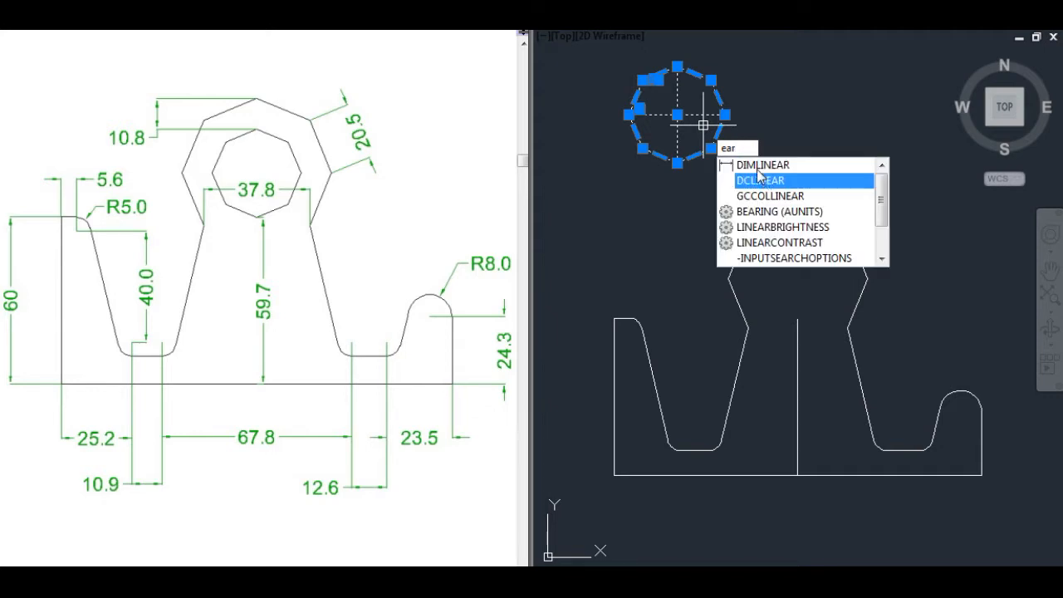
key(Escape)
key(Escape)
Erase the reference octagon above the profile together with its diagonals and angular dimensions
click(750, 159)
click(628, 64)
text(E)
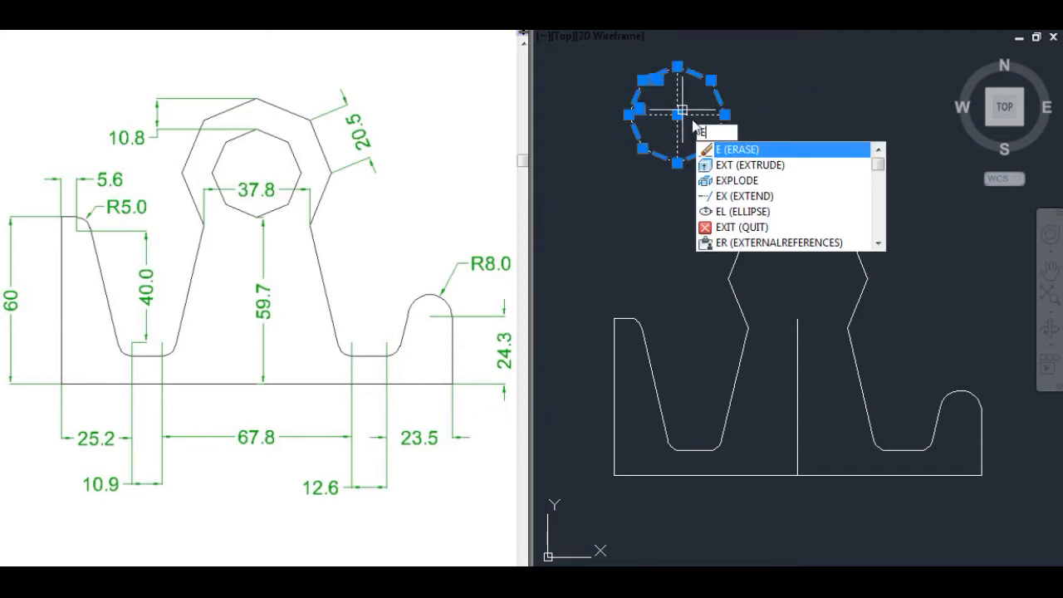
click(737, 154)
click(949, 343)
click(912, 253)
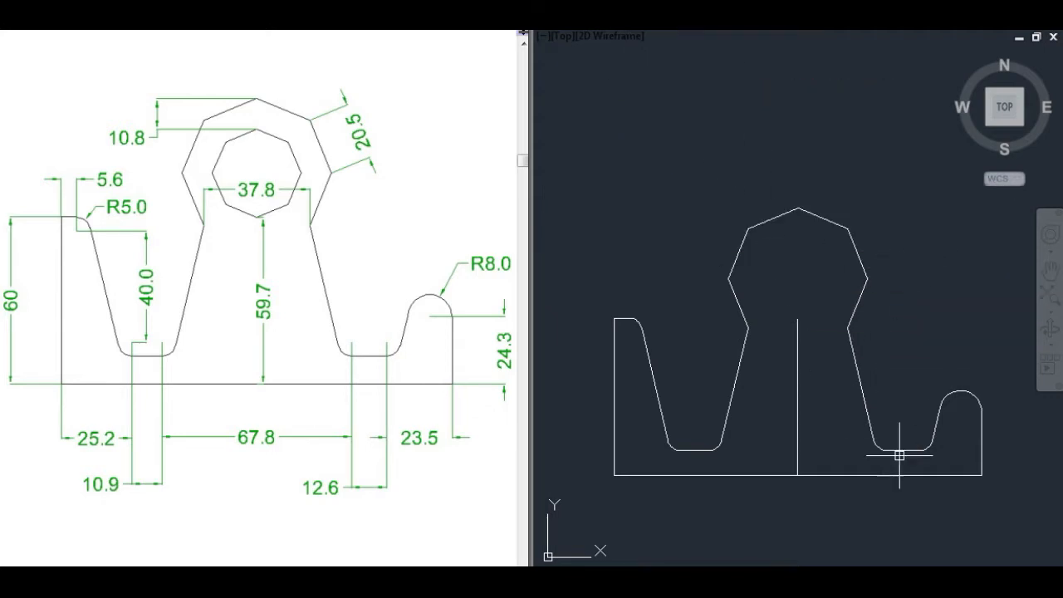
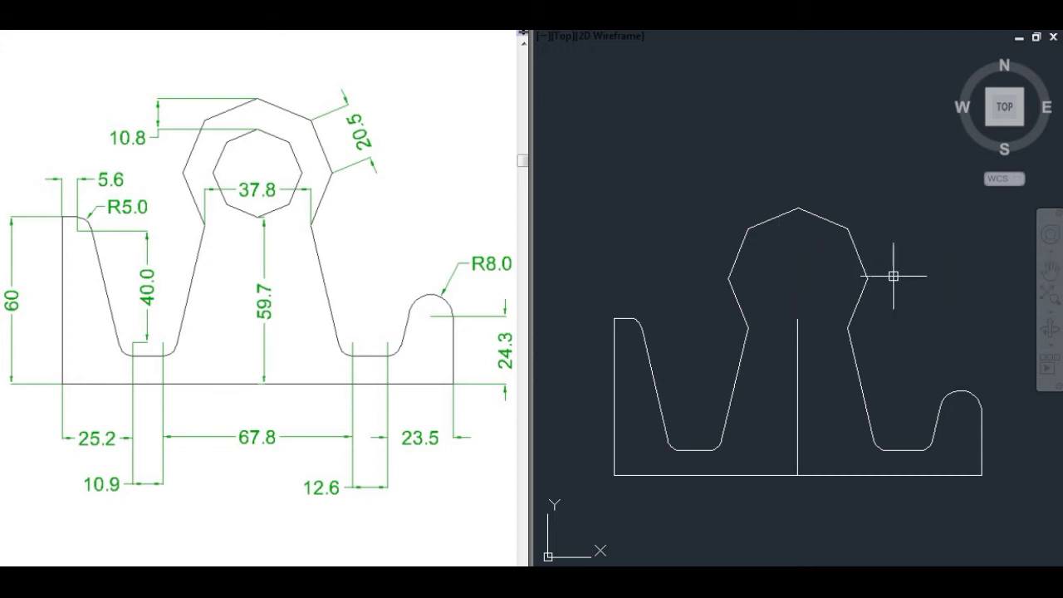
Draw a vertical line 10.8 long straight down from the ring's top vertex
scroll(873, 267, up, 4)
mouse_move(841, 272)
middle_down()
mouse_move(788, 301)
mouse_move(819, 304)
middle_up()
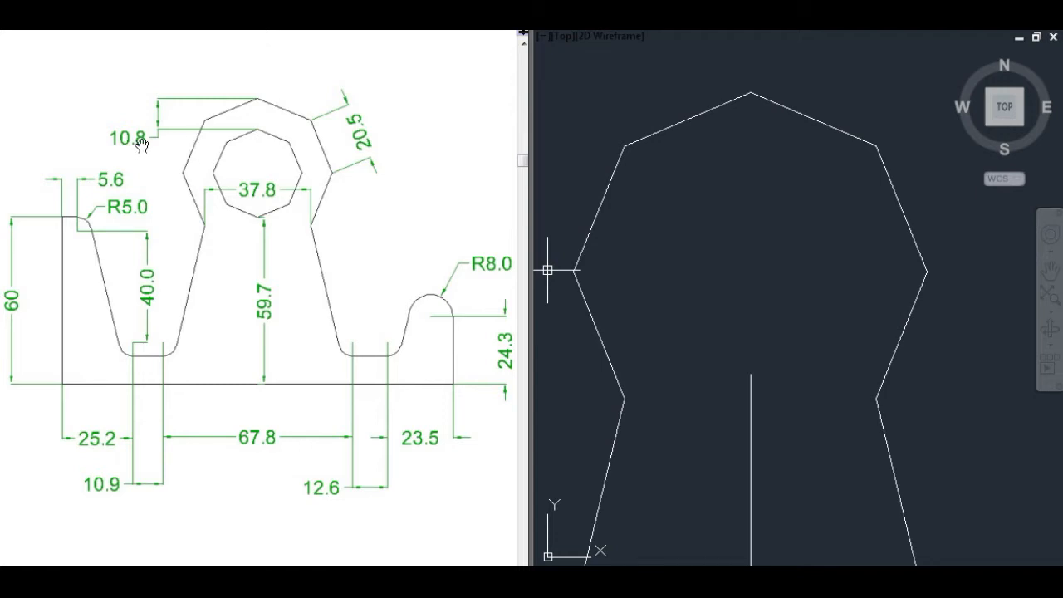
click(789, 302)
click(718, 218)
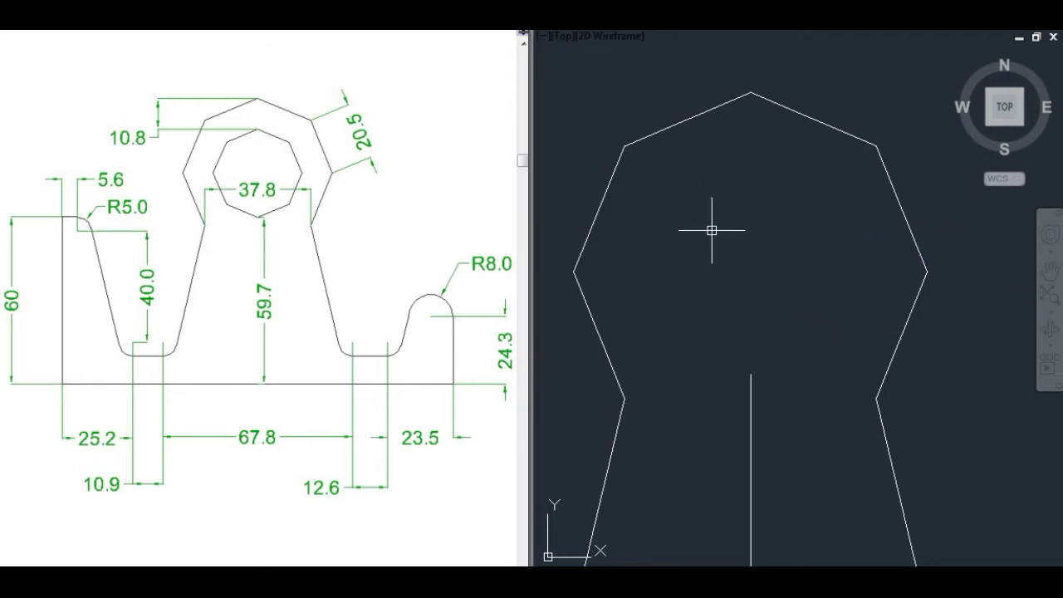
text(L)
key(Return)
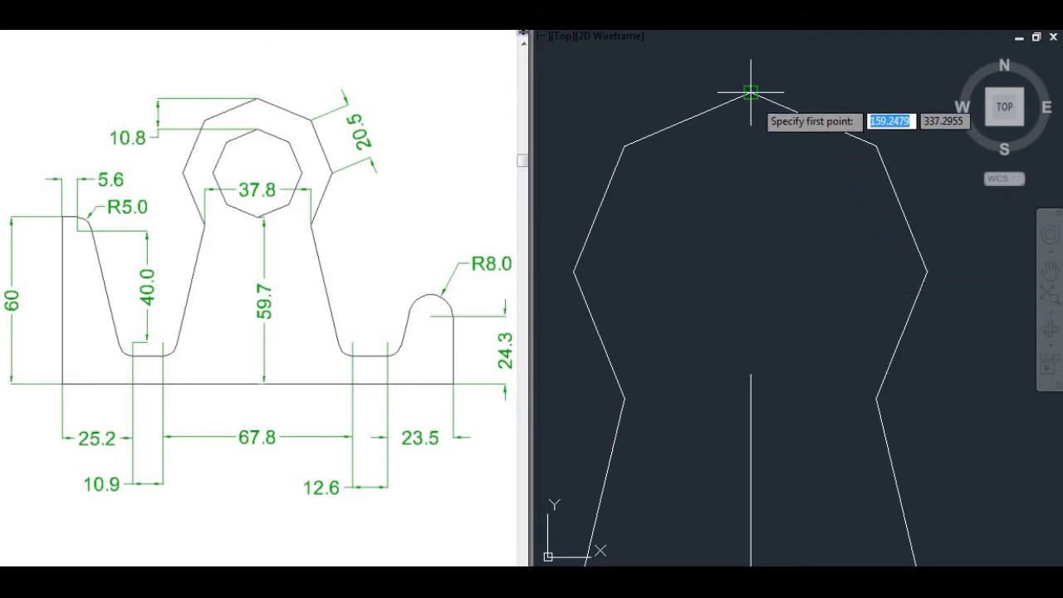
click(751, 92)
text(1)
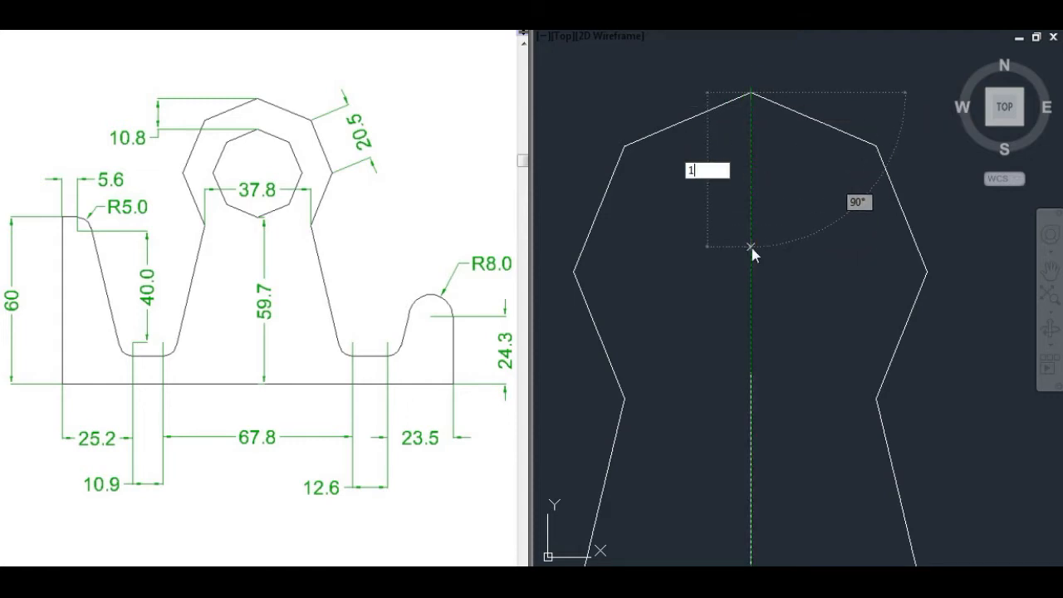
text(0.8)
key(Return)
key(Return)
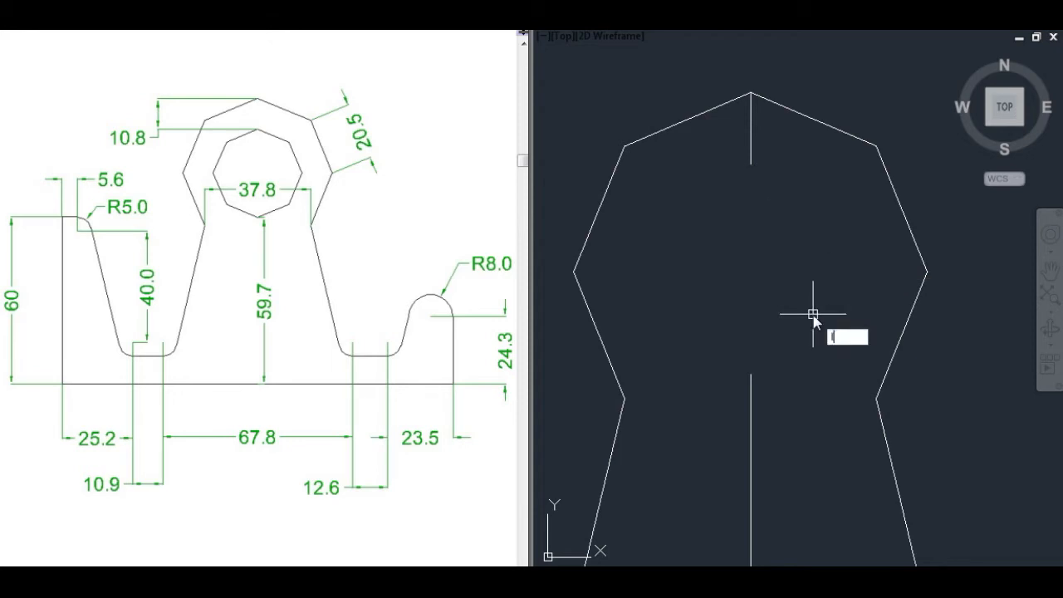
Draw a line from the upper end of the vertical centreline to the lower end of the 10.8 line
text(l)
key(Return)
click(751, 374)
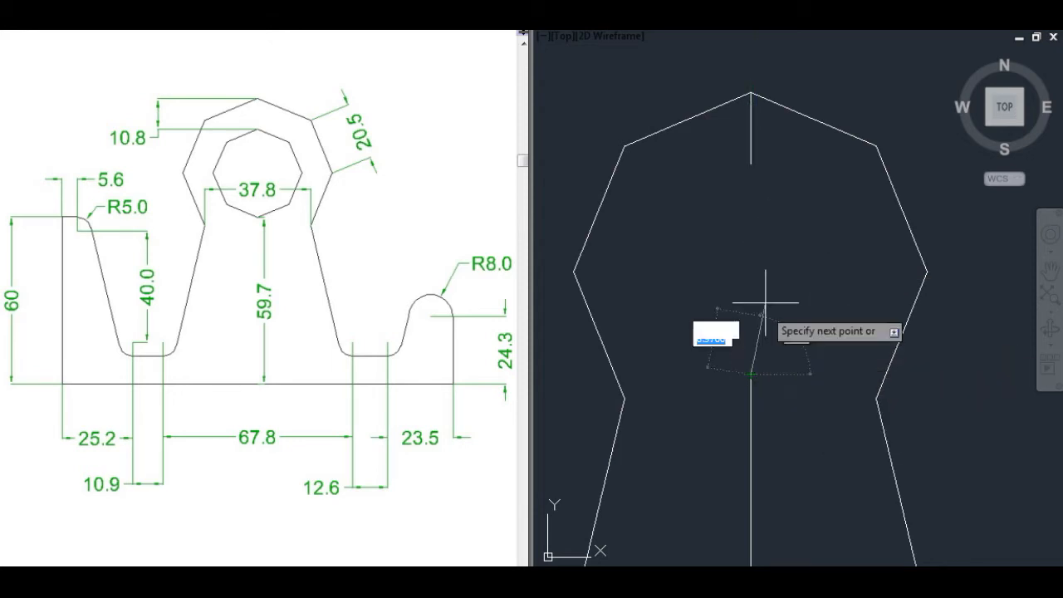
click(751, 164)
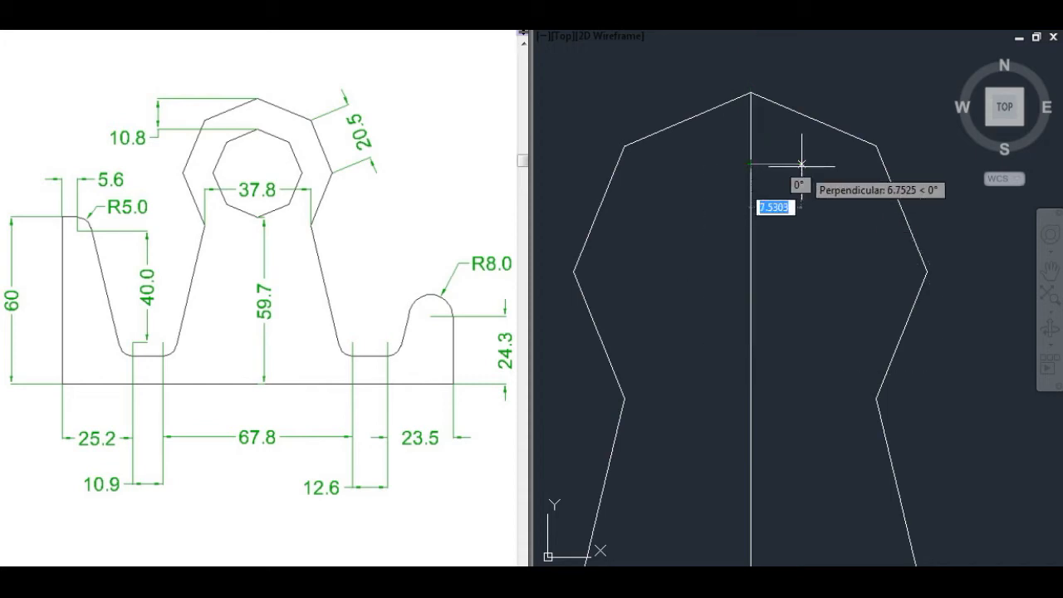
key(Return)
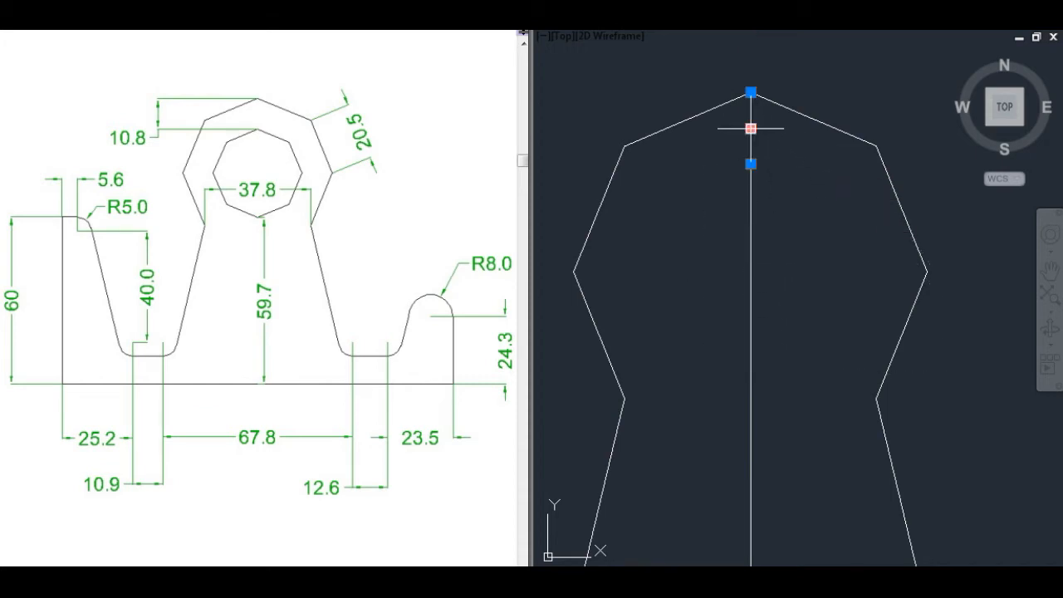
click(751, 427)
key(Escape)
text(c)
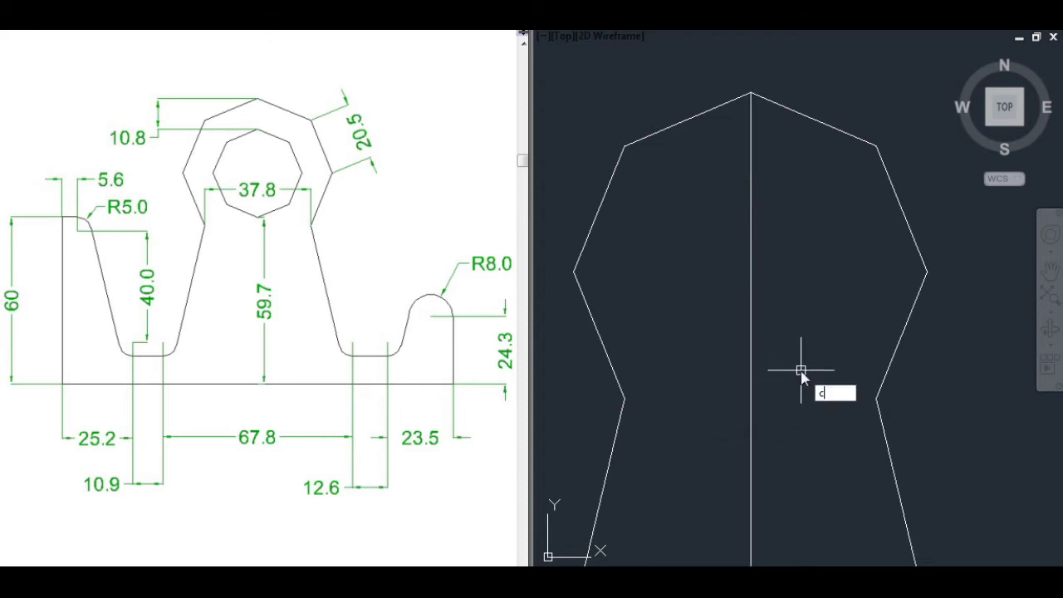
key(Return)
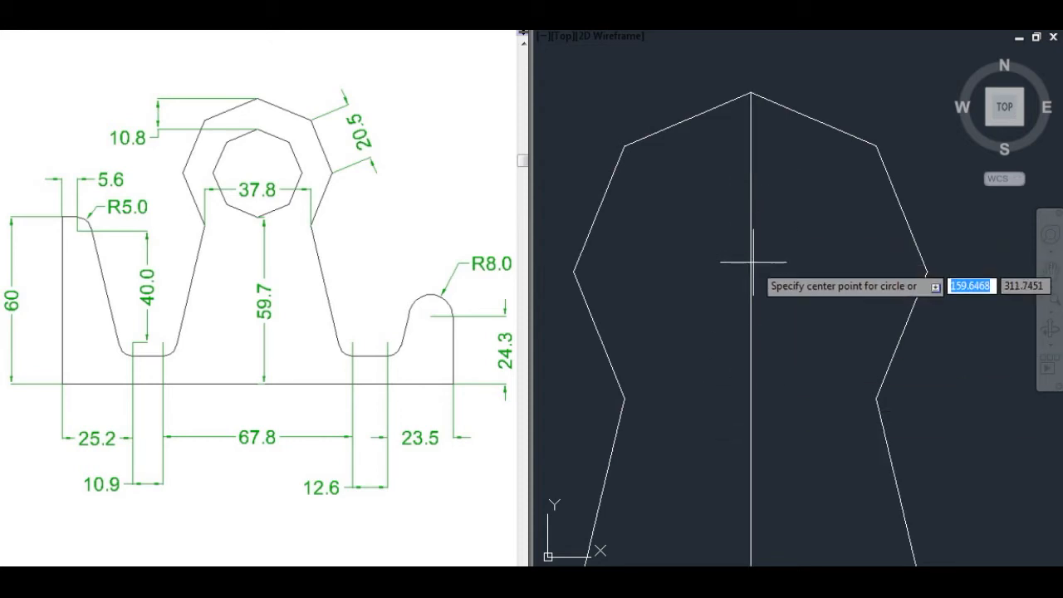
key(Escape)
Delete the 10.8 line and the lower vertical centreline, leaving only the line between them inside the ring
click(748, 137)
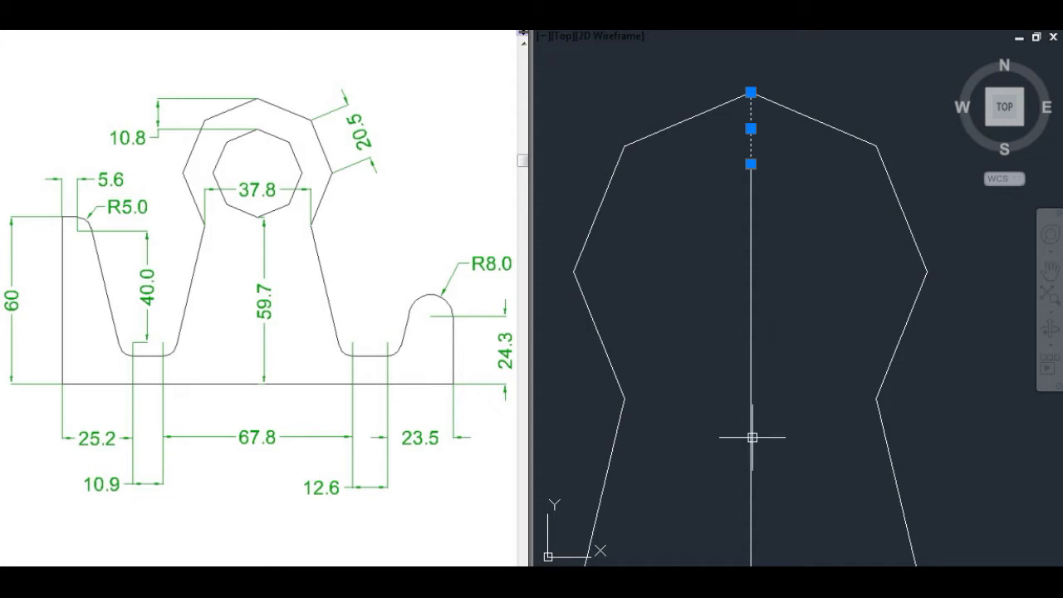
key(Delete)
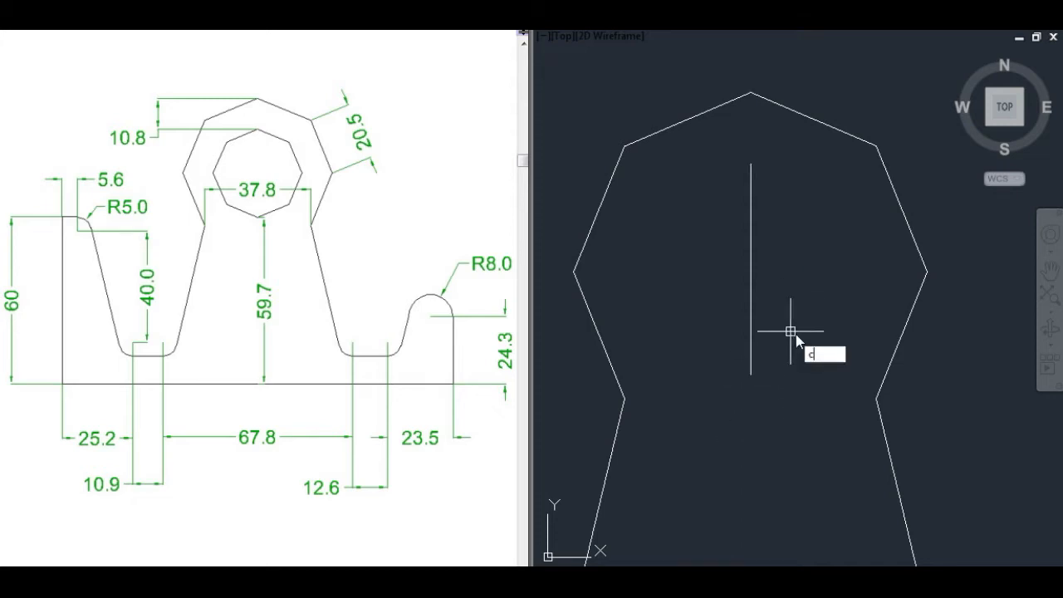
Draw a circle centred on the midpoint of the vertical line inside the ring, passing through the line's lower end
key(Return)
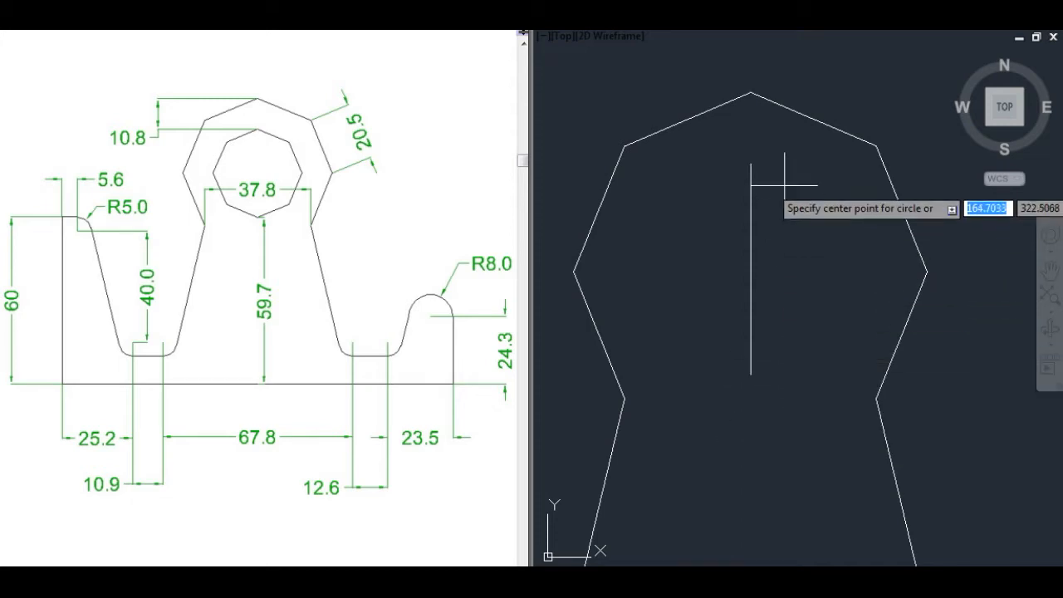
click(751, 270)
click(751, 374)
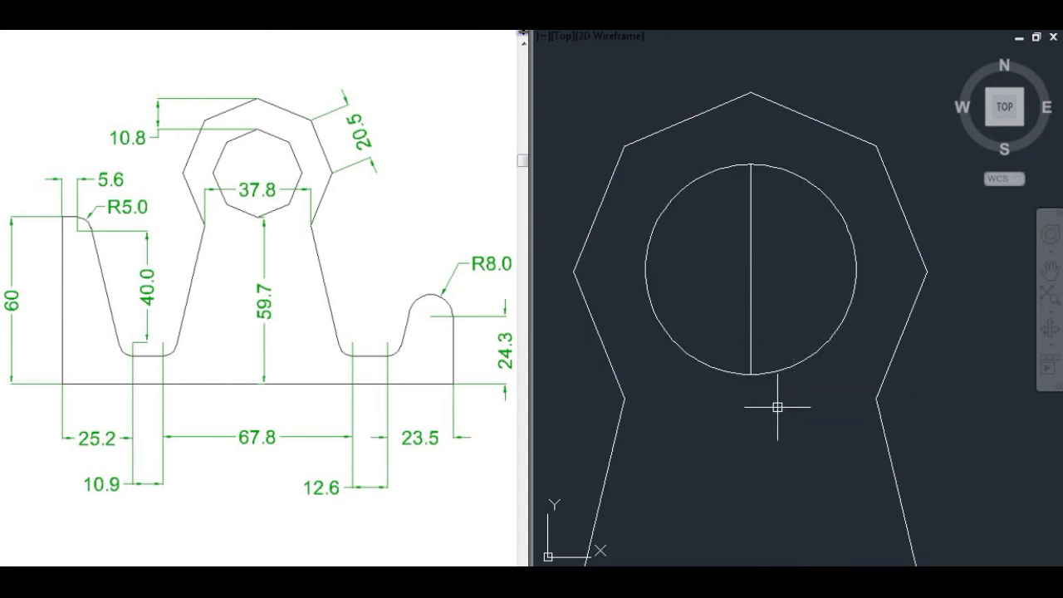
Draw a vertical line from the circle's lowest point down to the midpoint of the profile's base line
middle_drag(778, 407, 765, 265)
scroll(769, 290, down, 2)
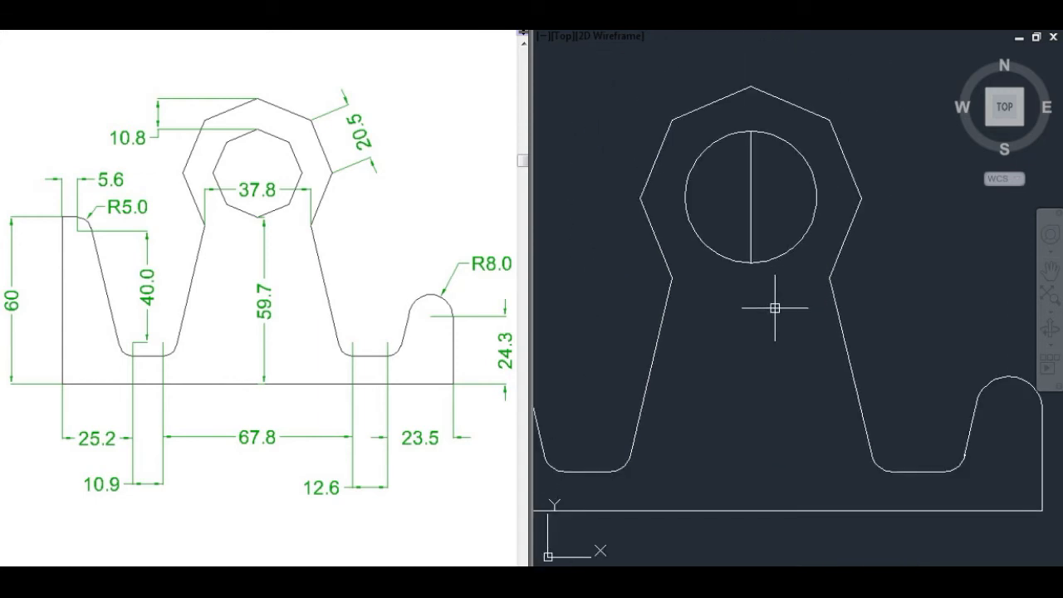
text(l)
key(Return)
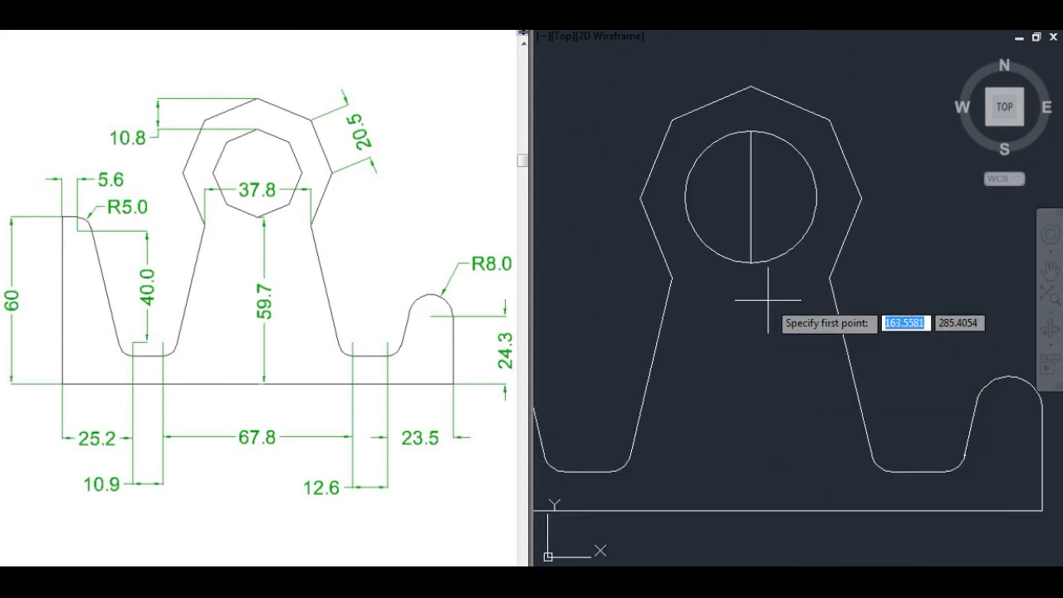
click(751, 262)
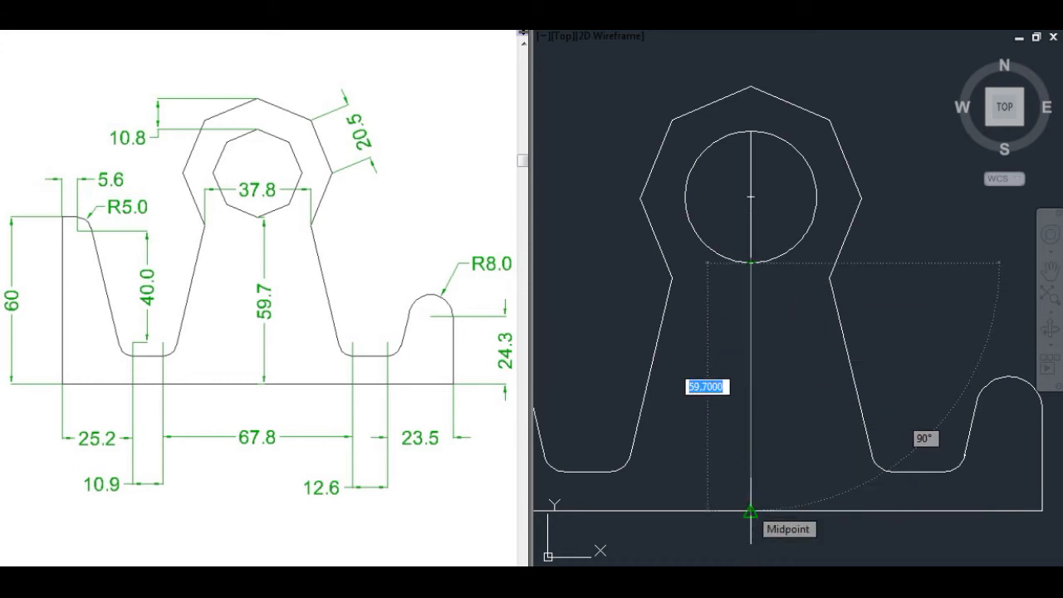
click(751, 511)
middle_drag(778, 295, 783, 361)
key(Escape)
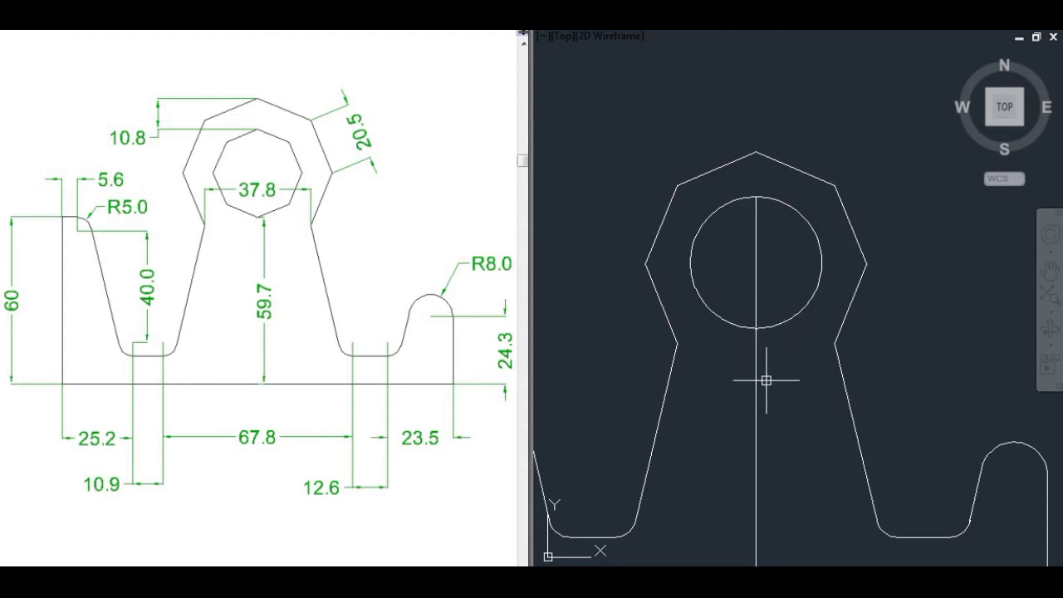
Erase the vertical diameter line inside the circle
scroll(778, 263, up, 2)
middle_drag(773, 260, 775, 355)
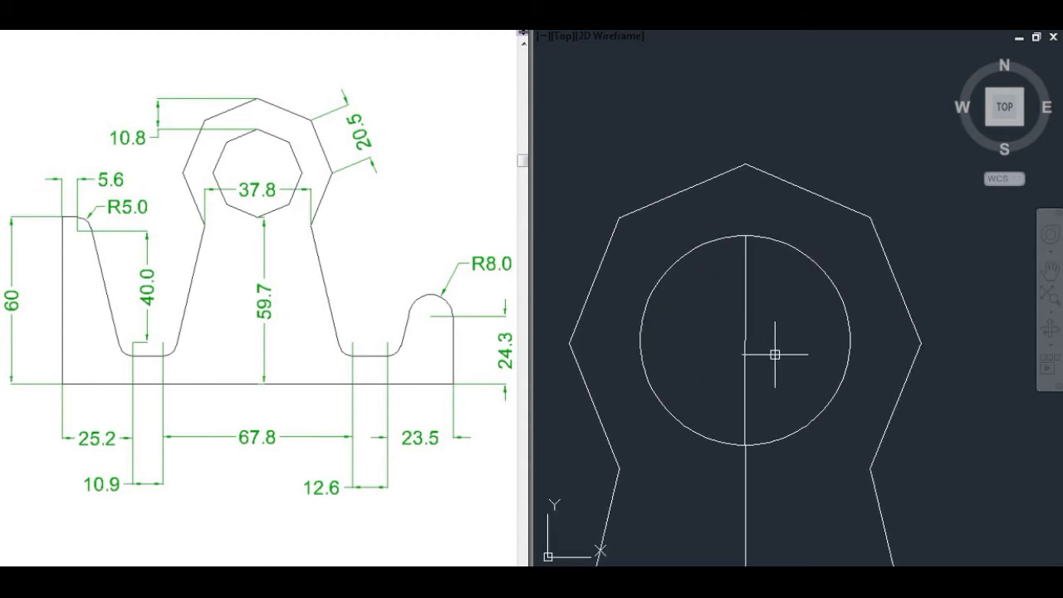
click(743, 316)
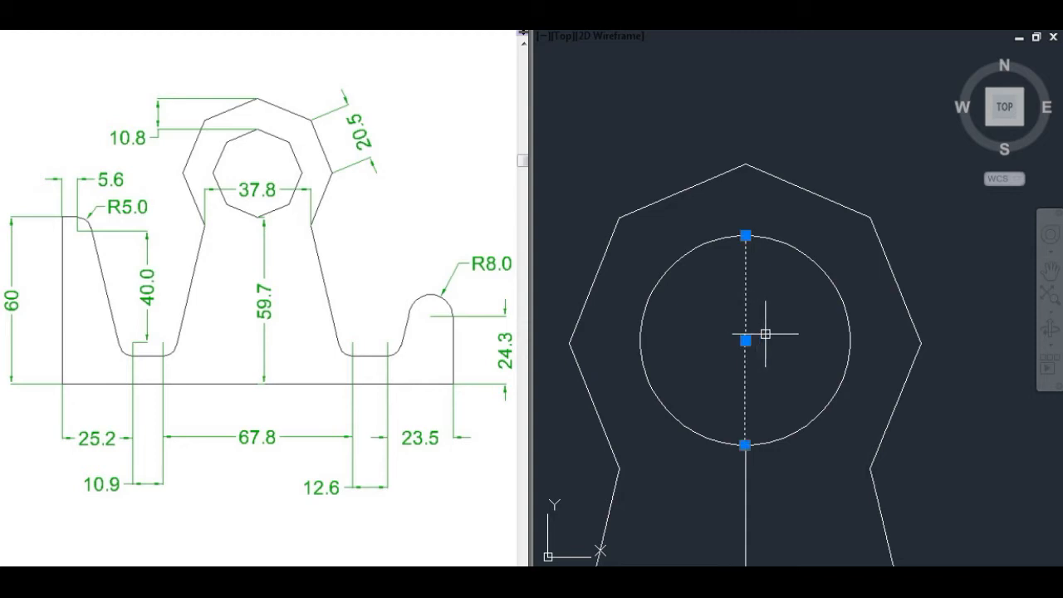
text(e)
key(Return)
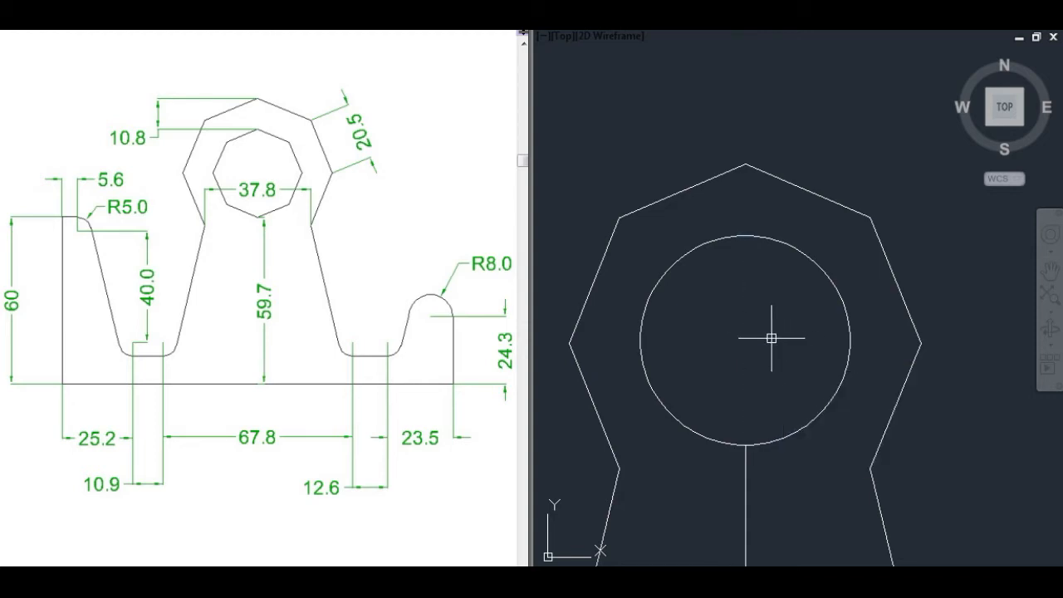
Draw an 8-sided polygon inscribed in the circle, centred on the circle's centre with a vertex at its right quadrant
text(po)
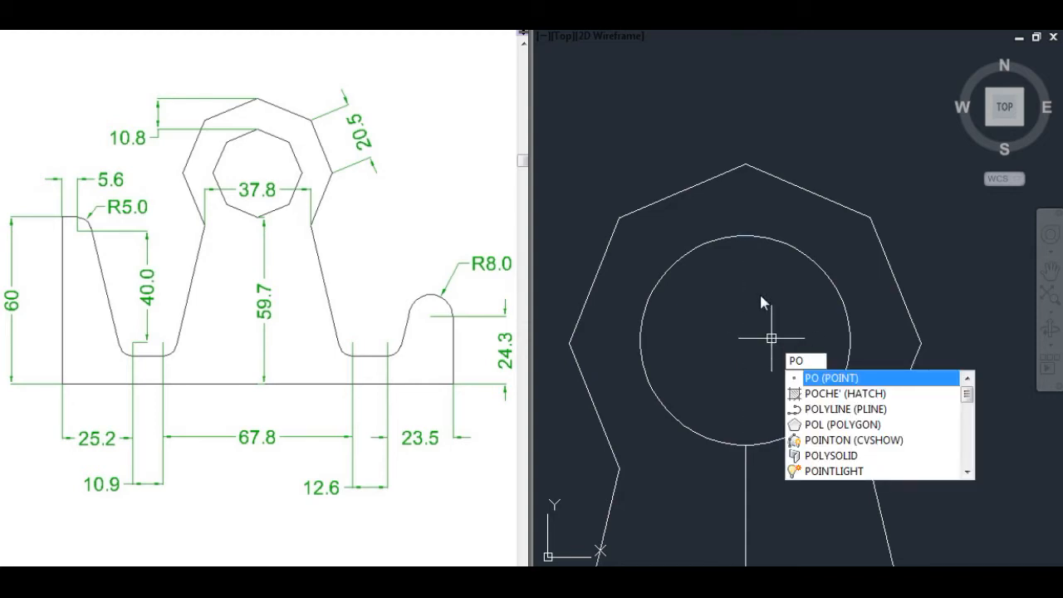
text(l)
key(Return)
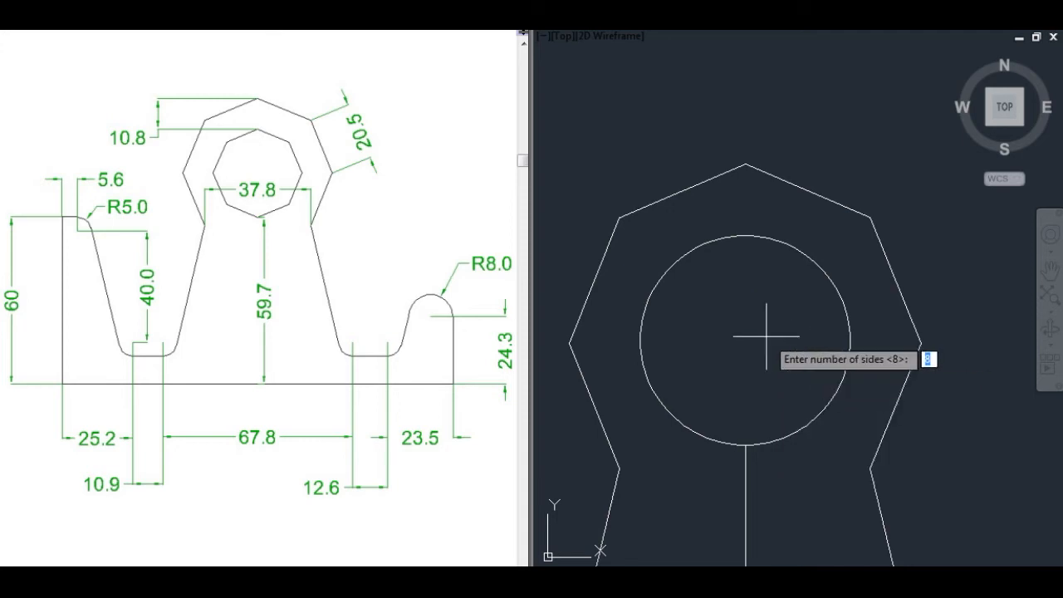
key(Return)
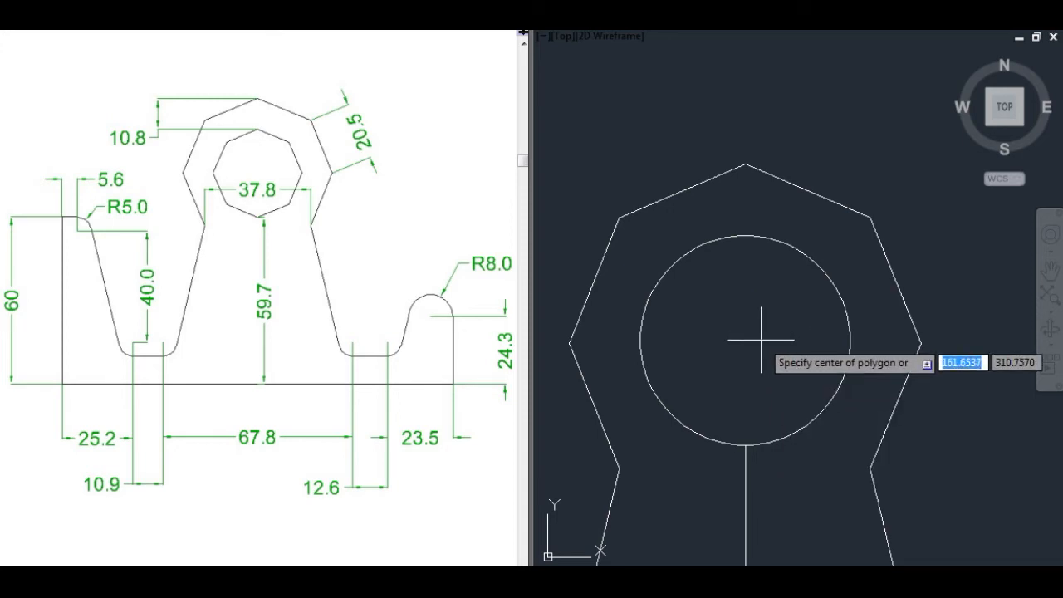
click(748, 340)
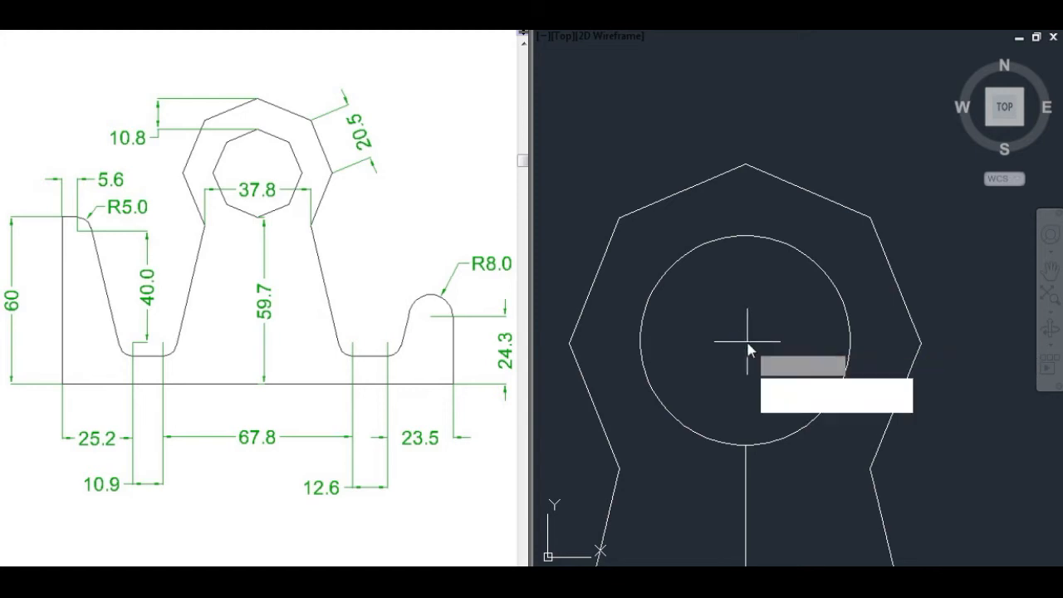
key(Return)
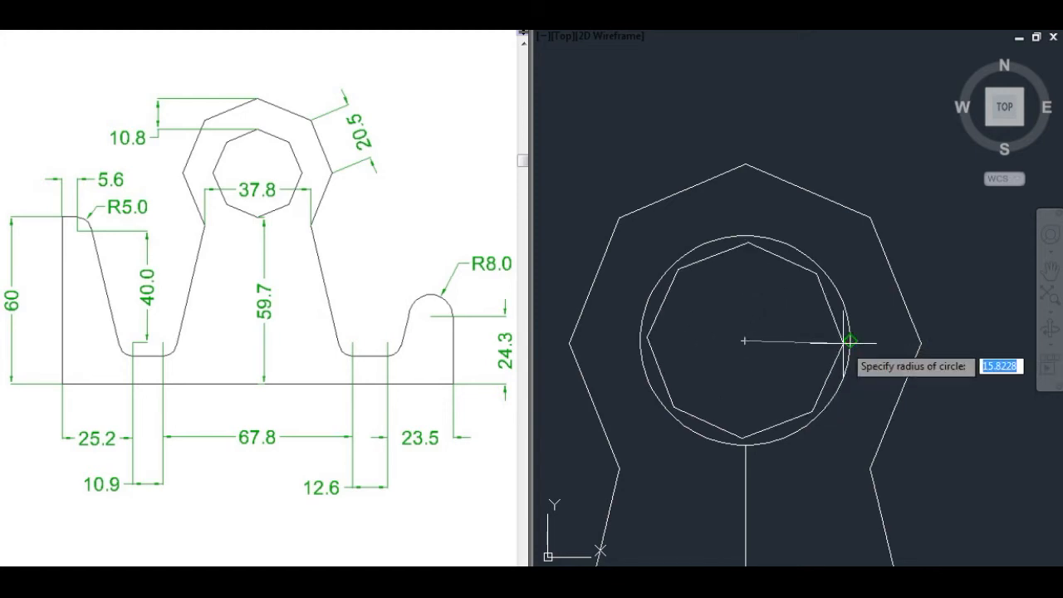
click(849, 340)
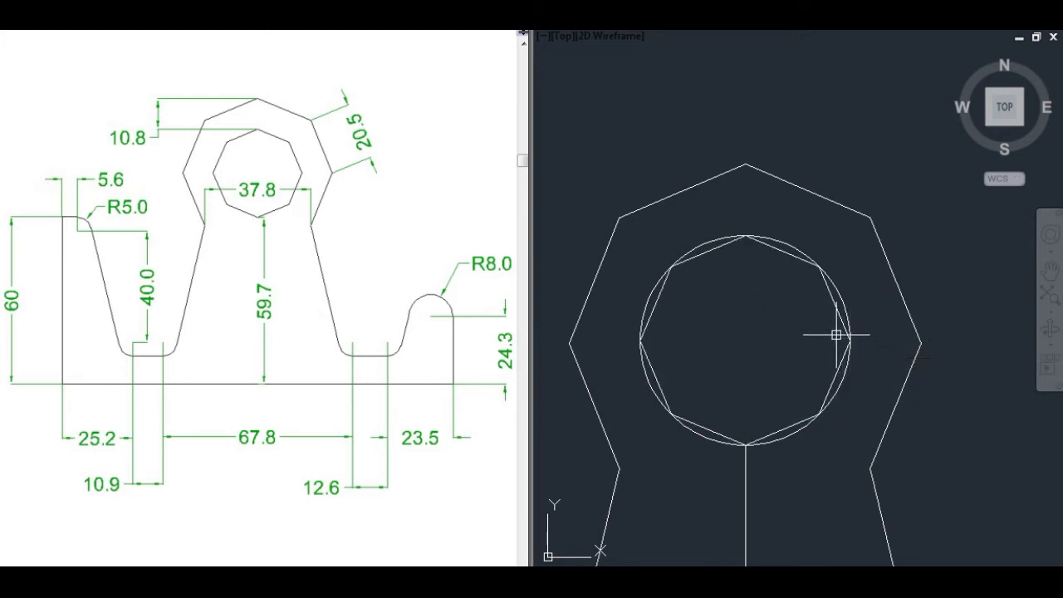
Erase the construction circle around the inner octagon
click(790, 435)
text(E)
key(Return)
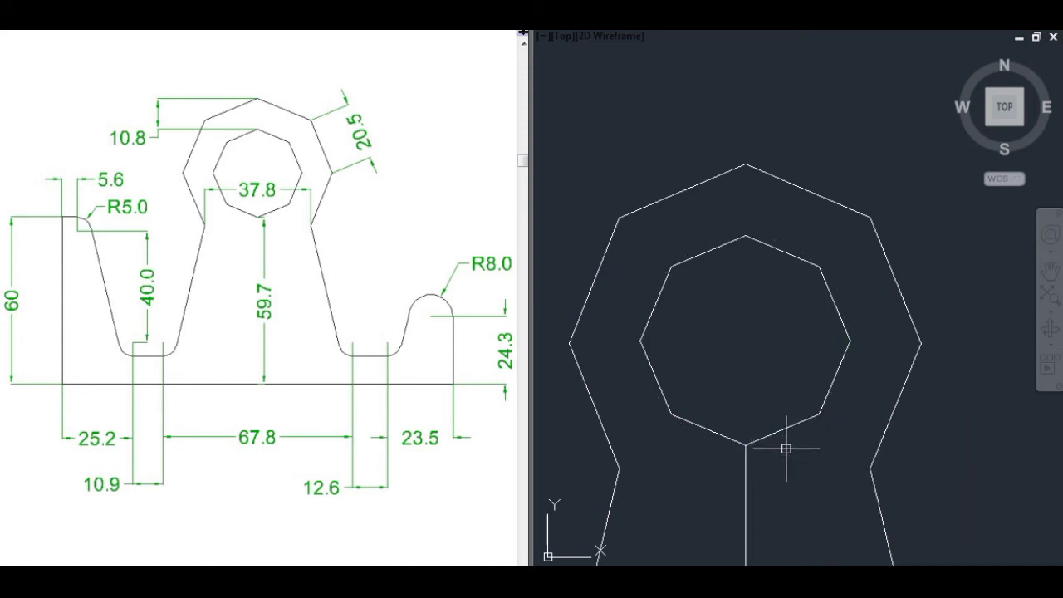
scroll(773, 416, down, 2)
click(757, 461)
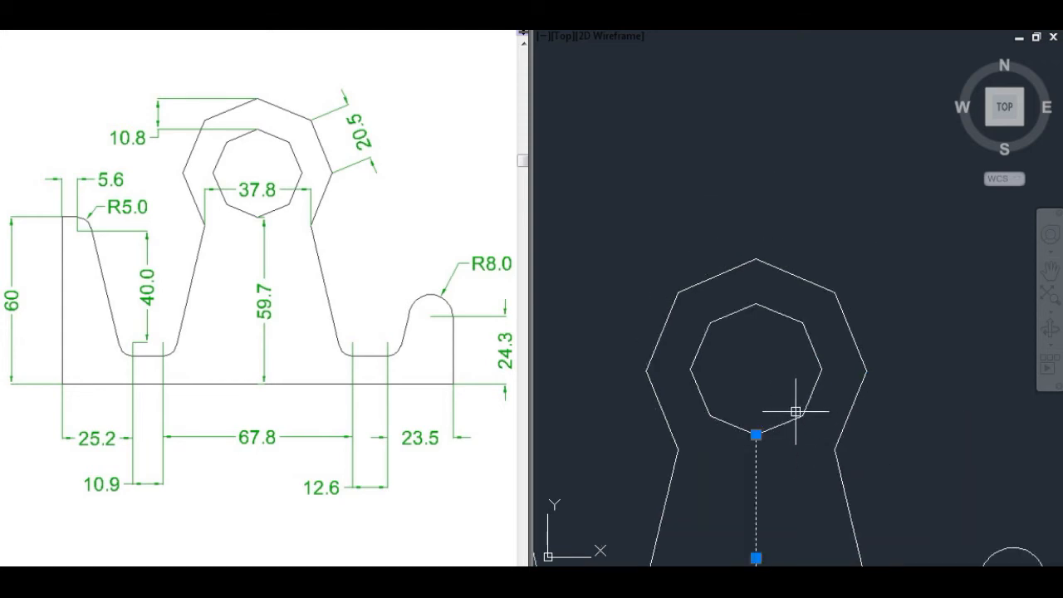
key(Escape)
click(769, 398)
click(736, 339)
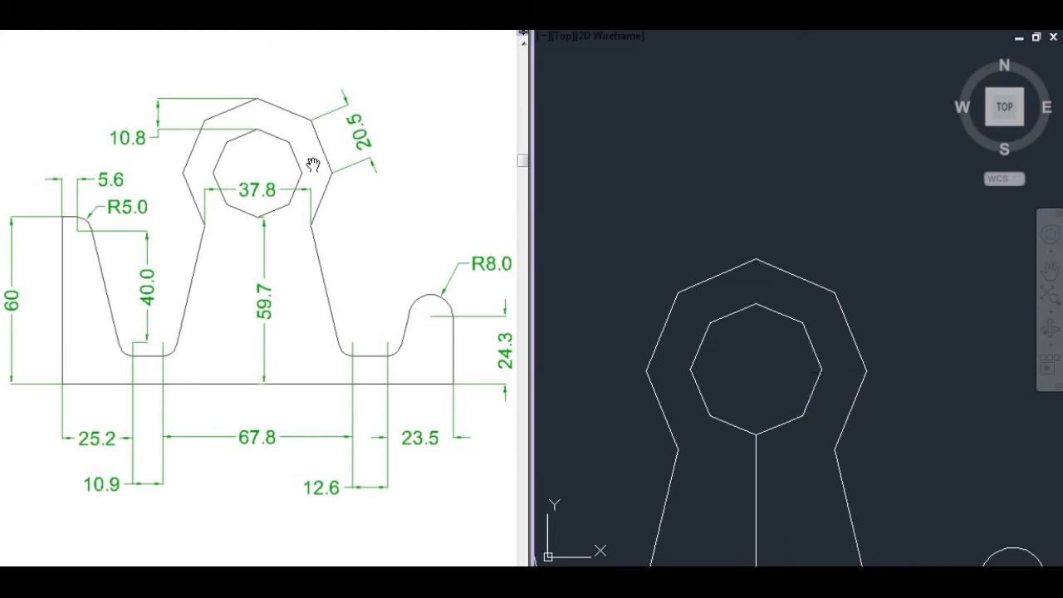
click(761, 381)
key(Escape)
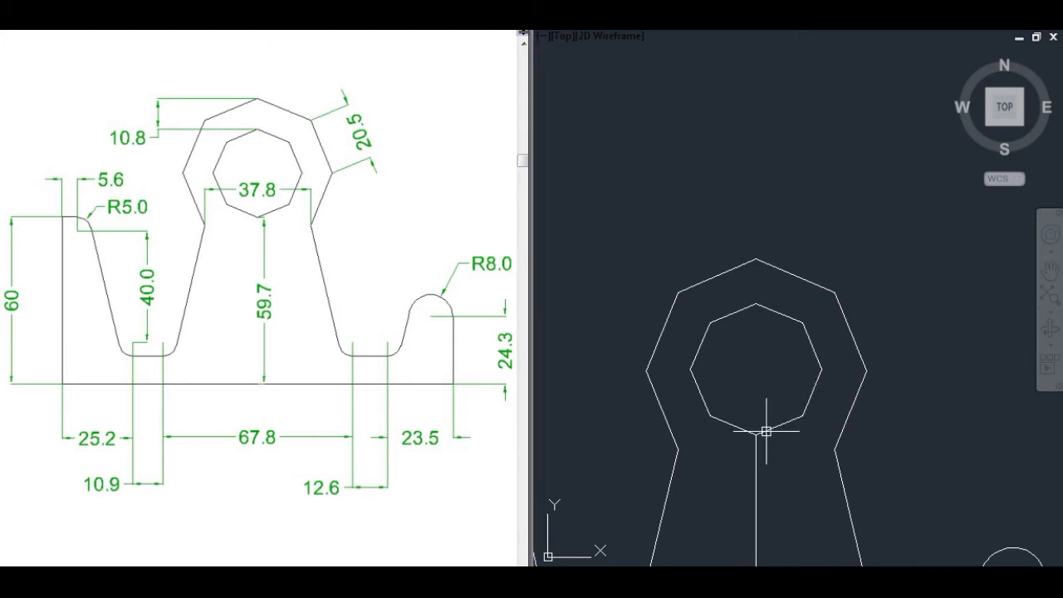
Delete the vertical line between the inner octagon's lowest vertex and the base line
middle_drag(765, 432, 755, 273)
scroll(764, 316, down, 2)
middle_drag(764, 316, 781, 363)
click(790, 391)
click(748, 337)
key(Delete)
click(936, 323)
click(925, 222)
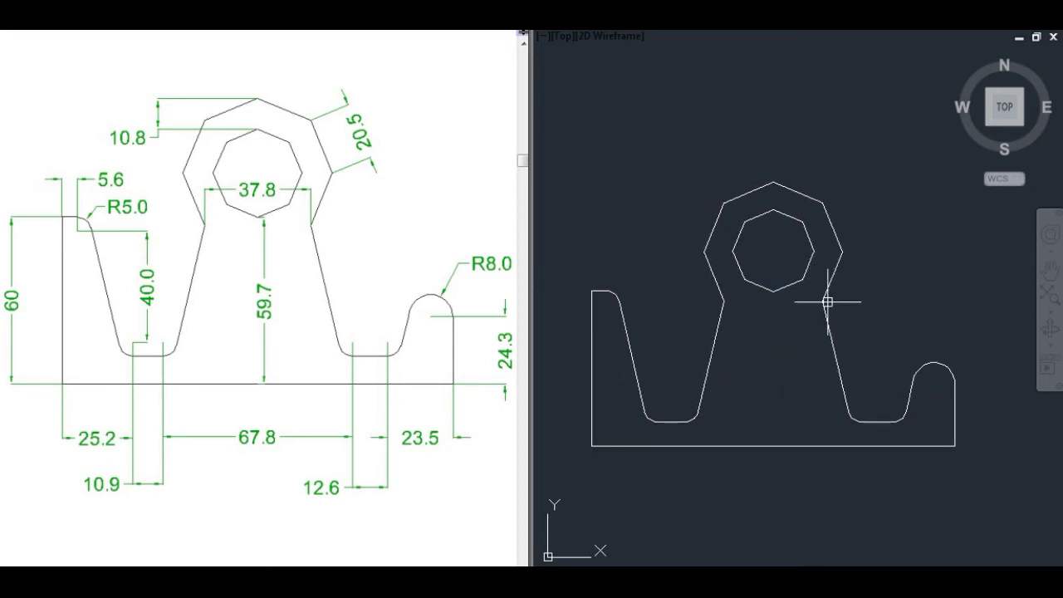
text(dim)
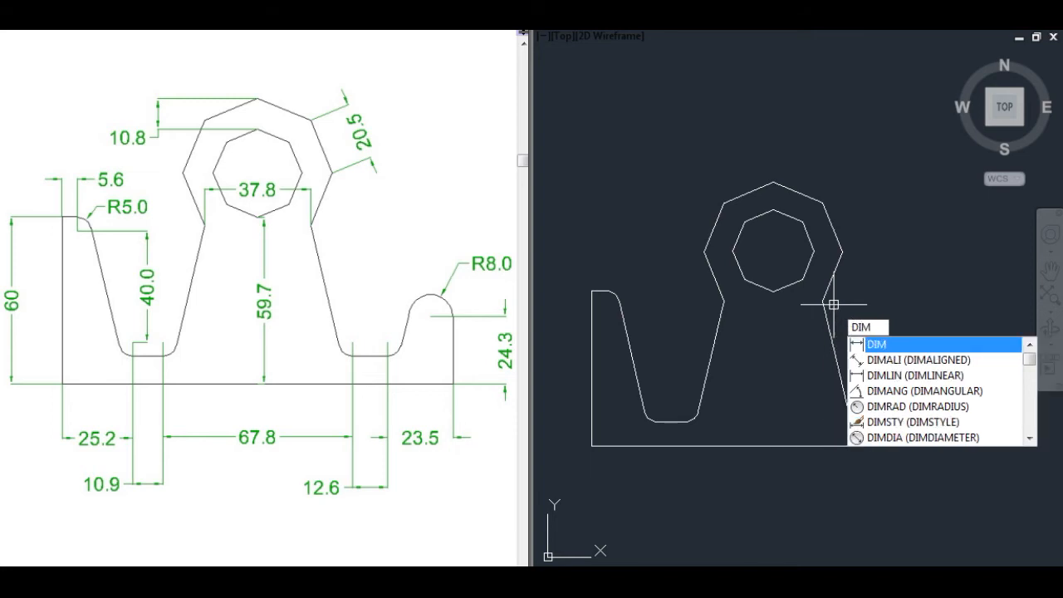
text(a)
key(Down)
key(Return)
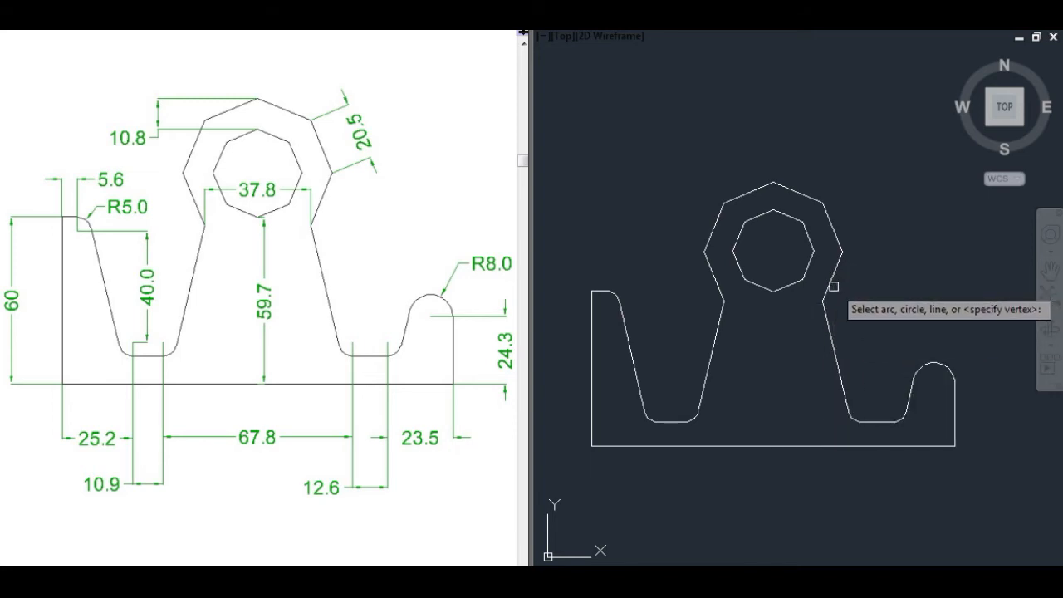
key(Escape)
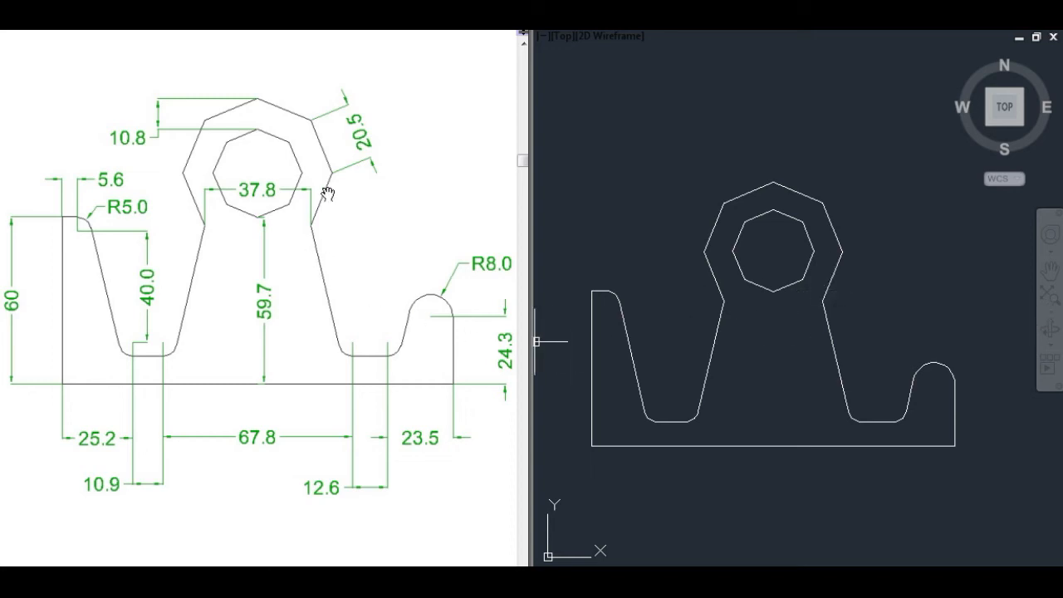
click(716, 191)
click(716, 192)
Add a vertical linear dimension between the top vertices of the inner octagon and the outer ring
scroll(827, 236, up, 2)
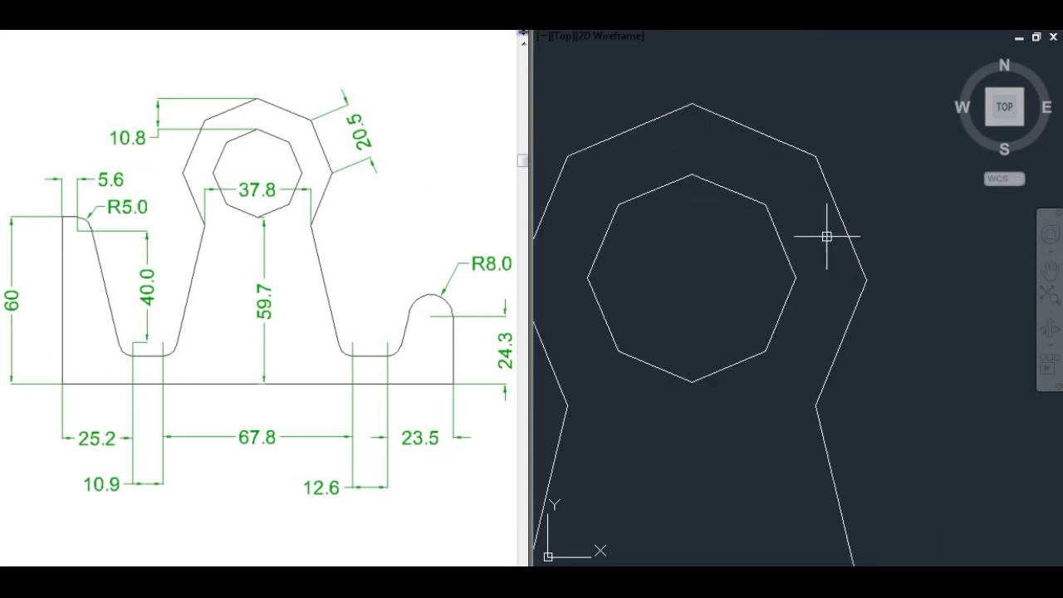
scroll(694, 205, up, 1)
middle_drag(693, 205, 773, 368)
text(di)
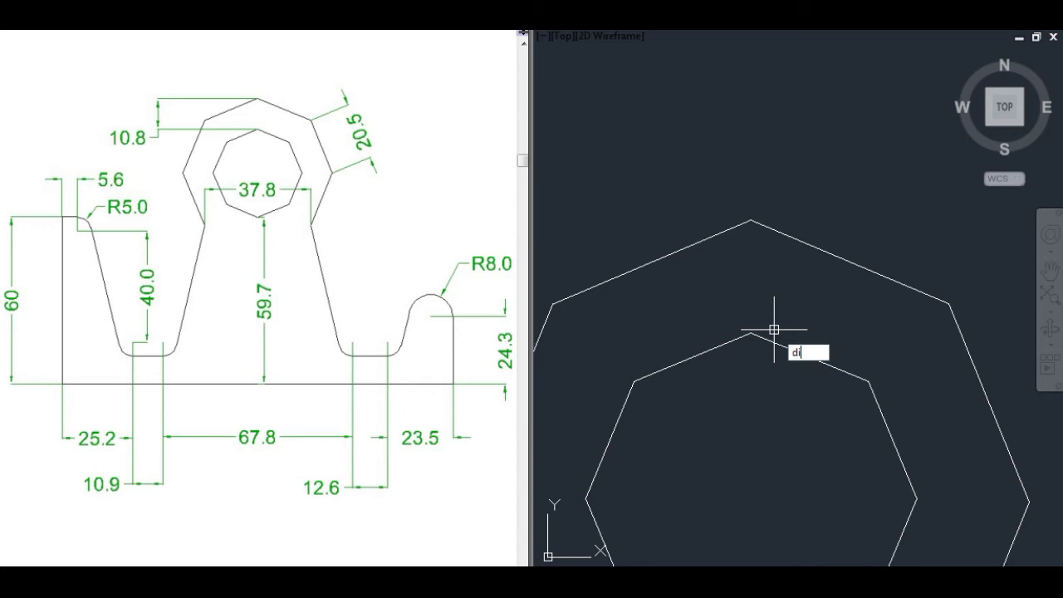
key(Return)
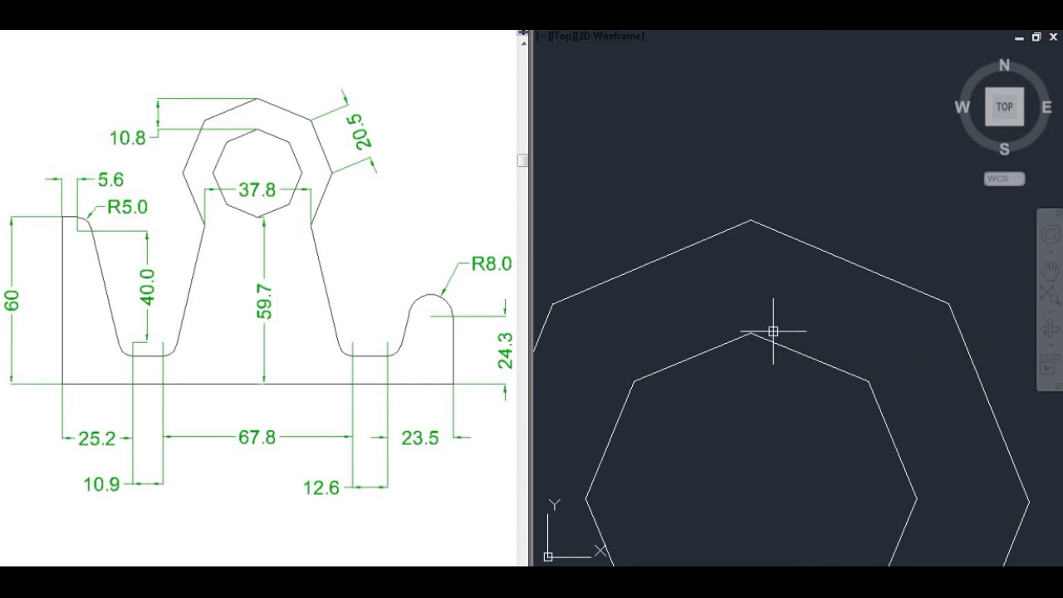
text(dim)
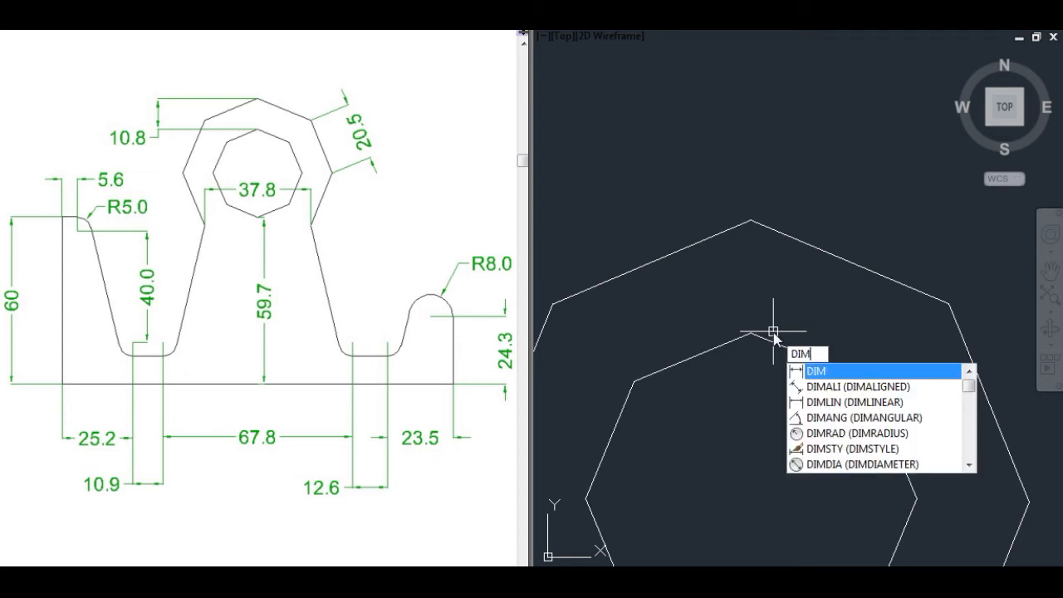
text(lin)
key(Return)
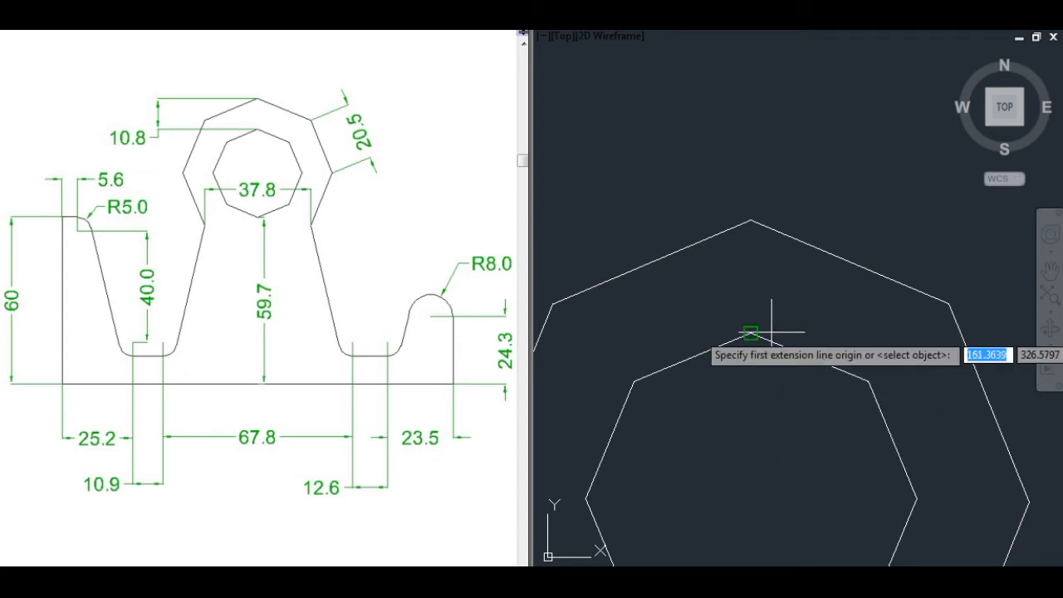
click(751, 334)
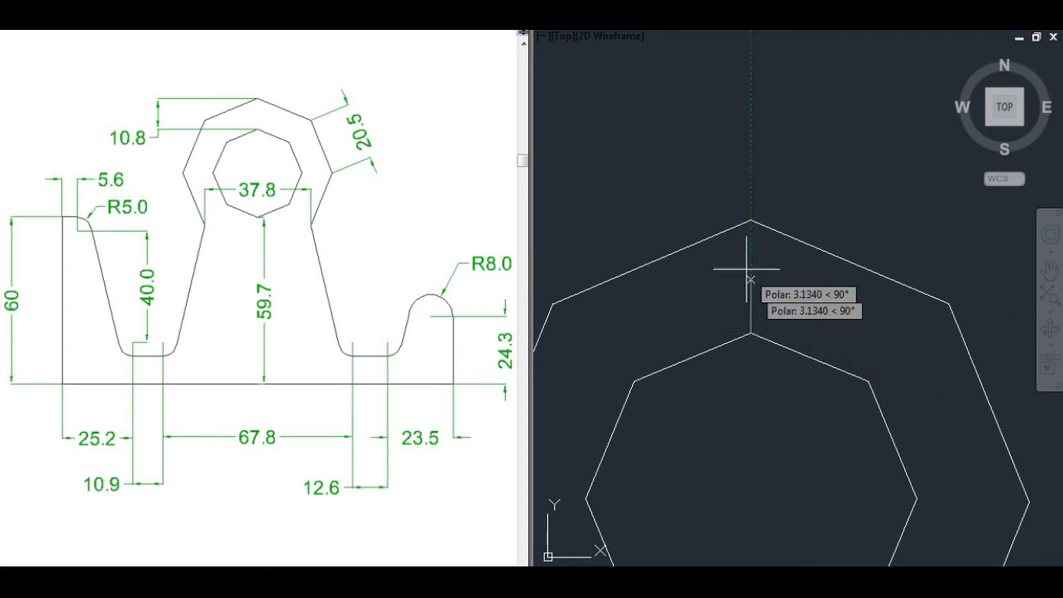
click(751, 220)
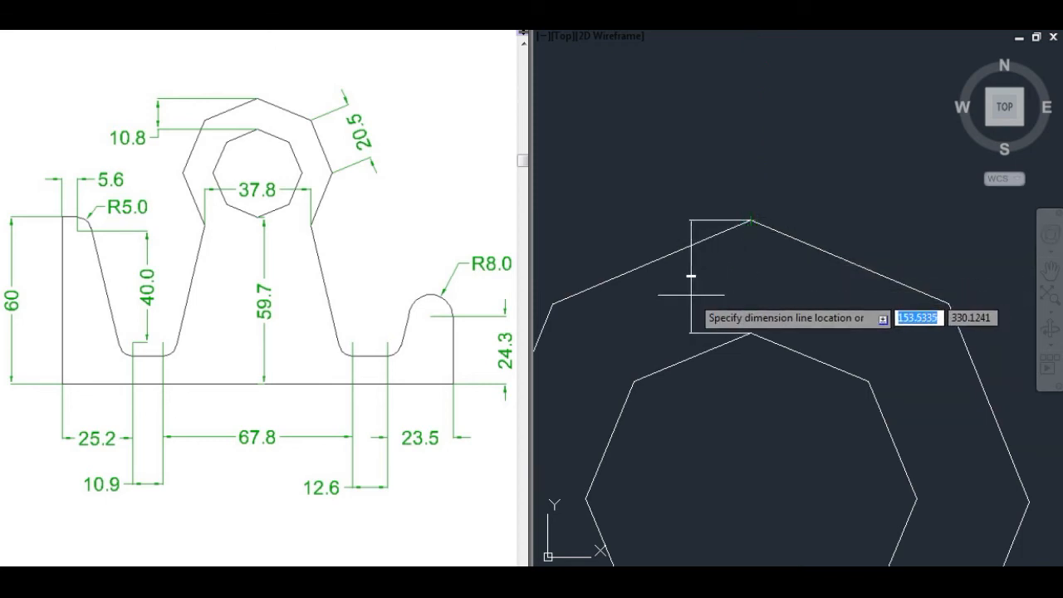
scroll(689, 294, up, 3)
scroll(689, 295, up, 2)
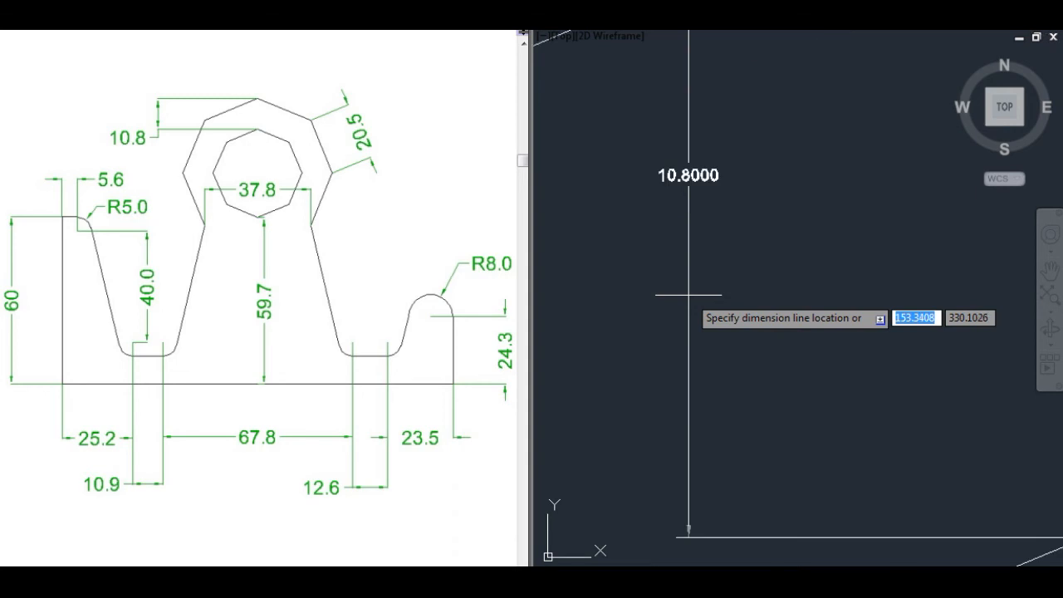
click(689, 294)
scroll(683, 197, up, 1)
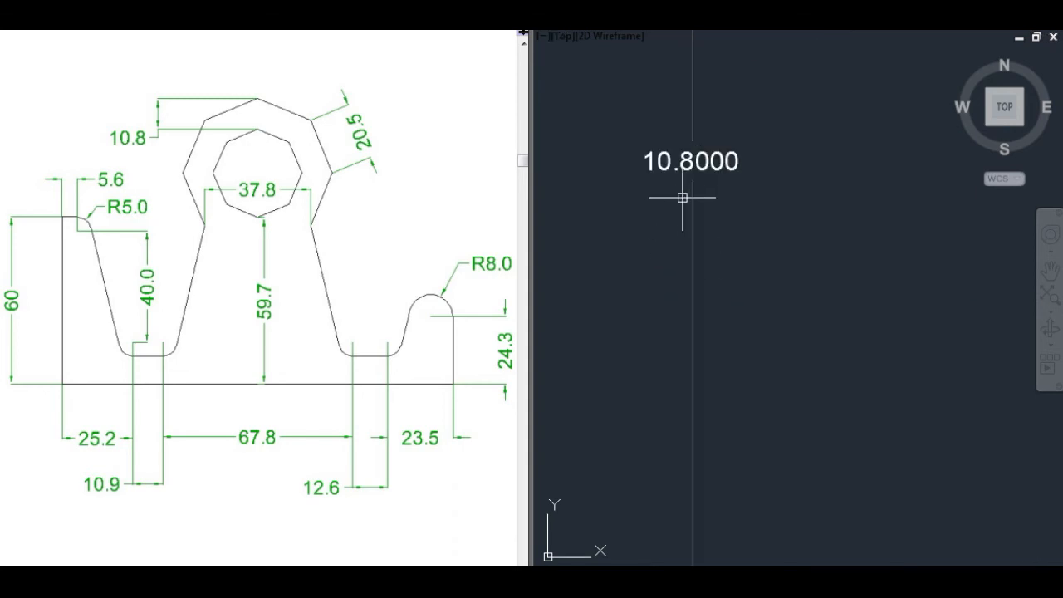
scroll(692, 345, down, 4)
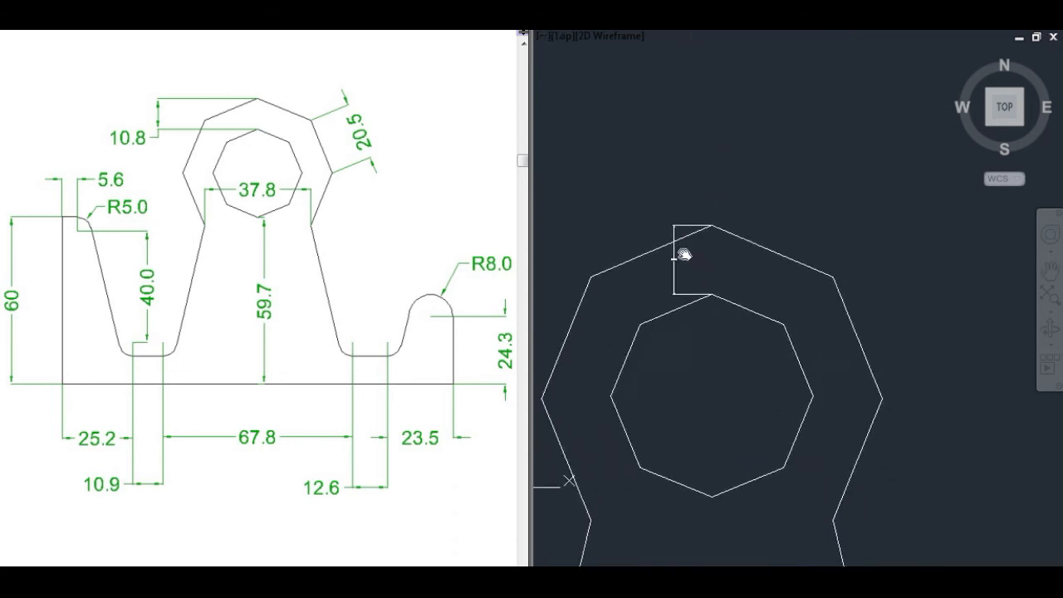
scroll(760, 283, up, 2)
scroll(760, 282, up, 2)
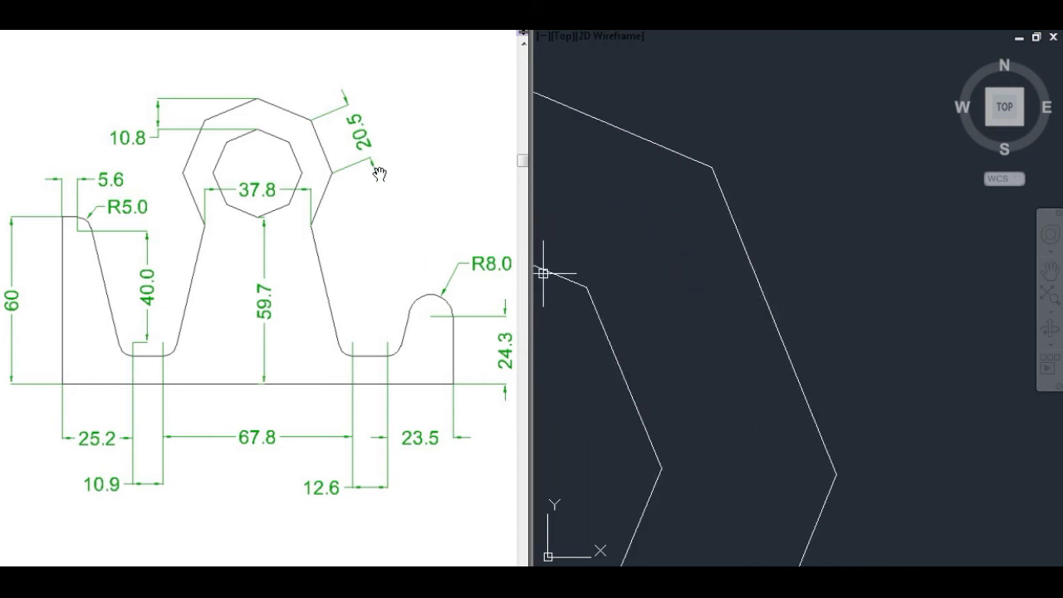
click(919, 380)
click(852, 334)
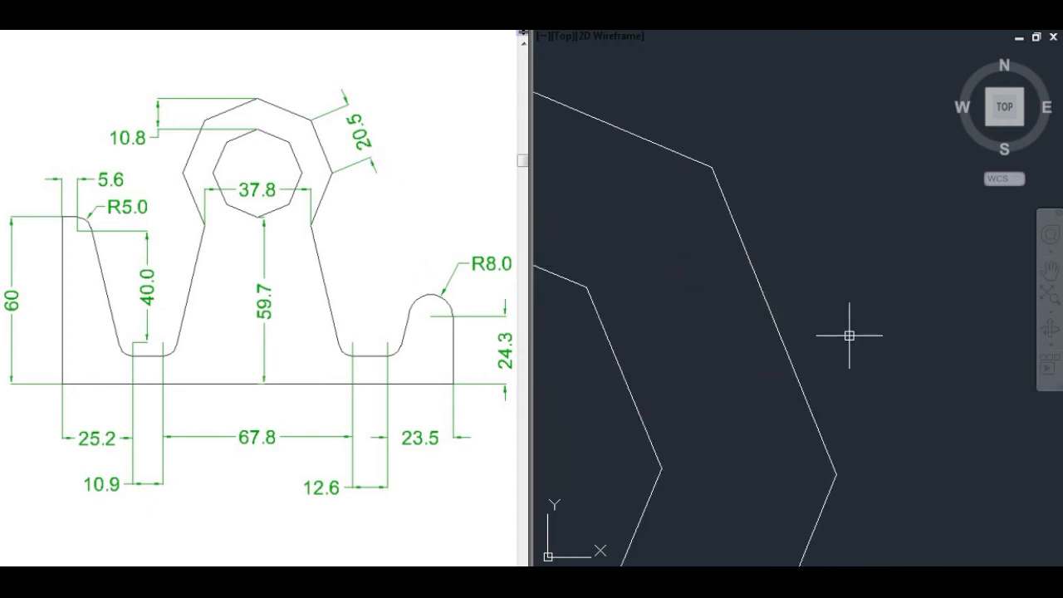
Add an aligned dimension along the outer ring's upper-right edge, ending at its rightmost vertex
text(dimal)
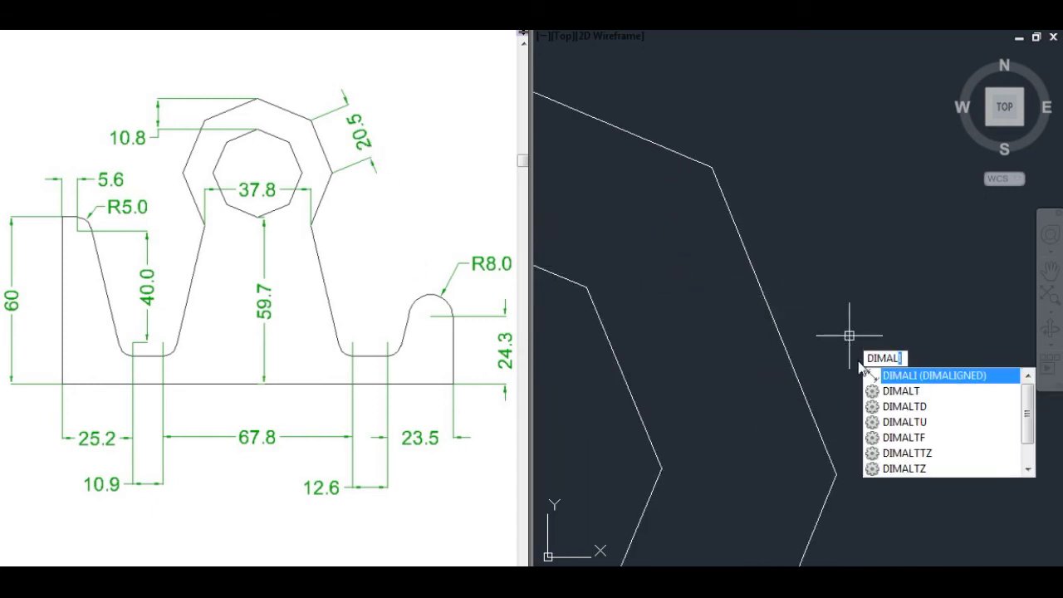
key(Return)
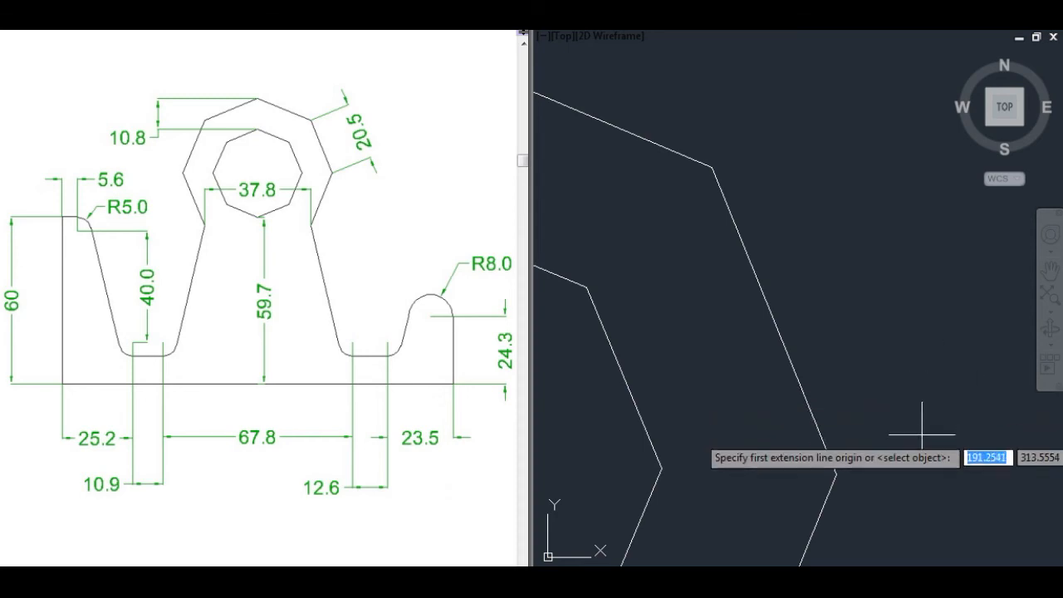
click(836, 475)
click(712, 167)
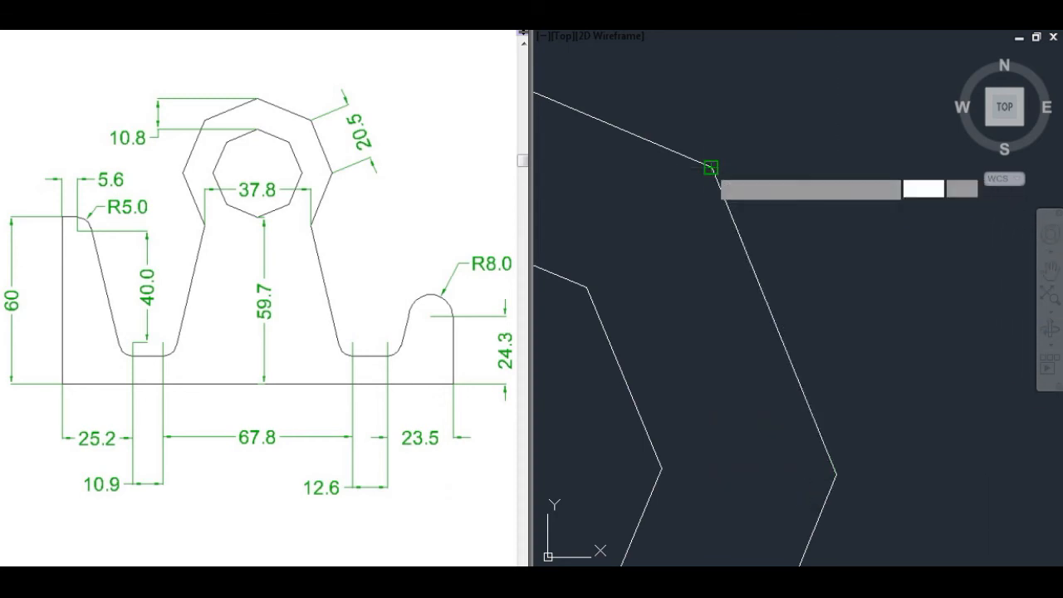
scroll(761, 173, up, 5)
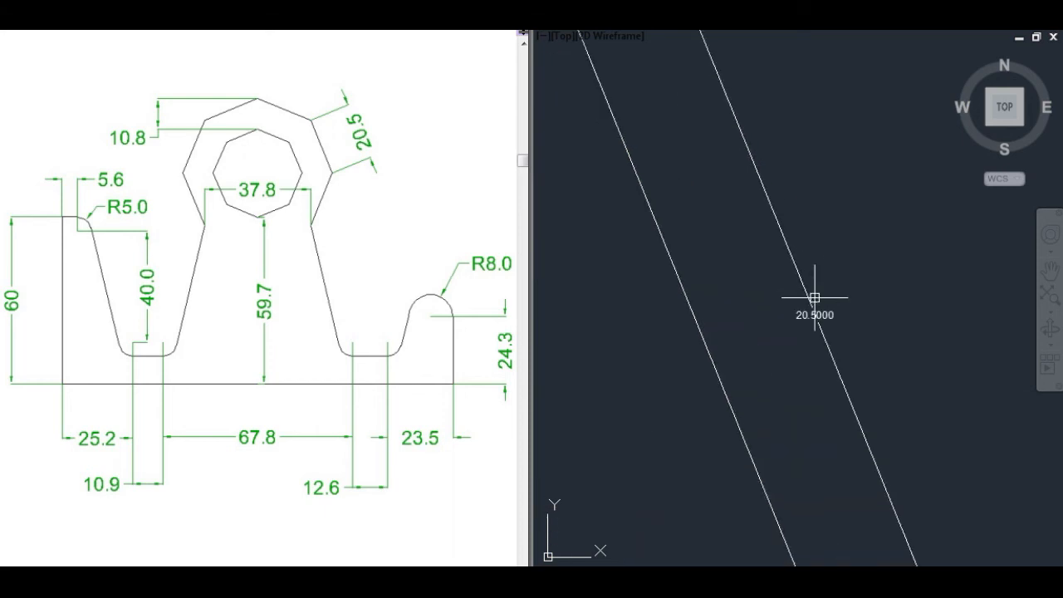
click(835, 349)
scroll(835, 349, down, 5)
Add an aligned dimension along the outer ring's lower-right edge, from its junction with the leg to the rightmost vertex
key(Return)
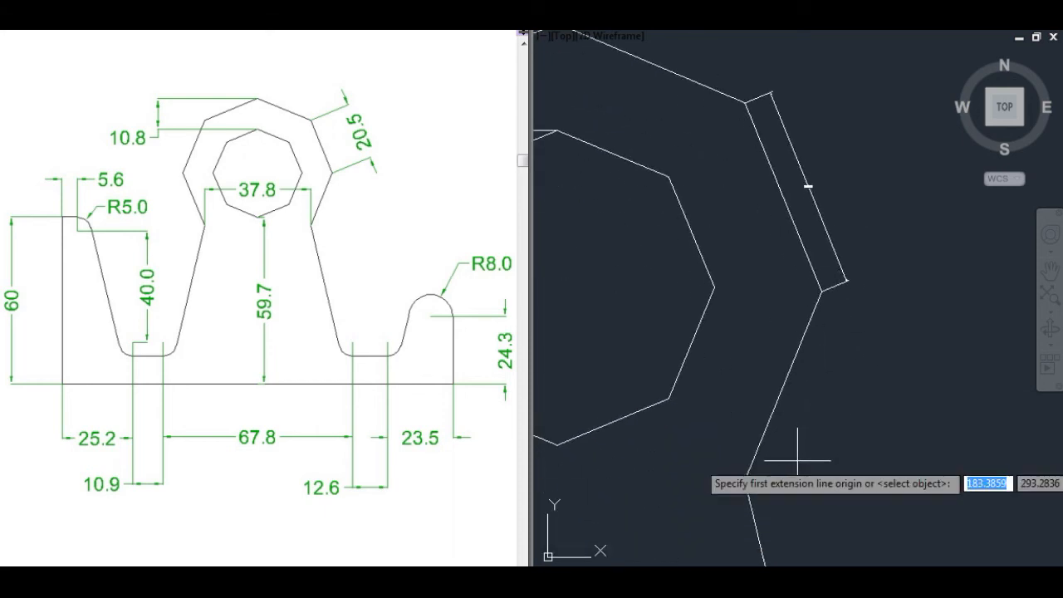
click(746, 480)
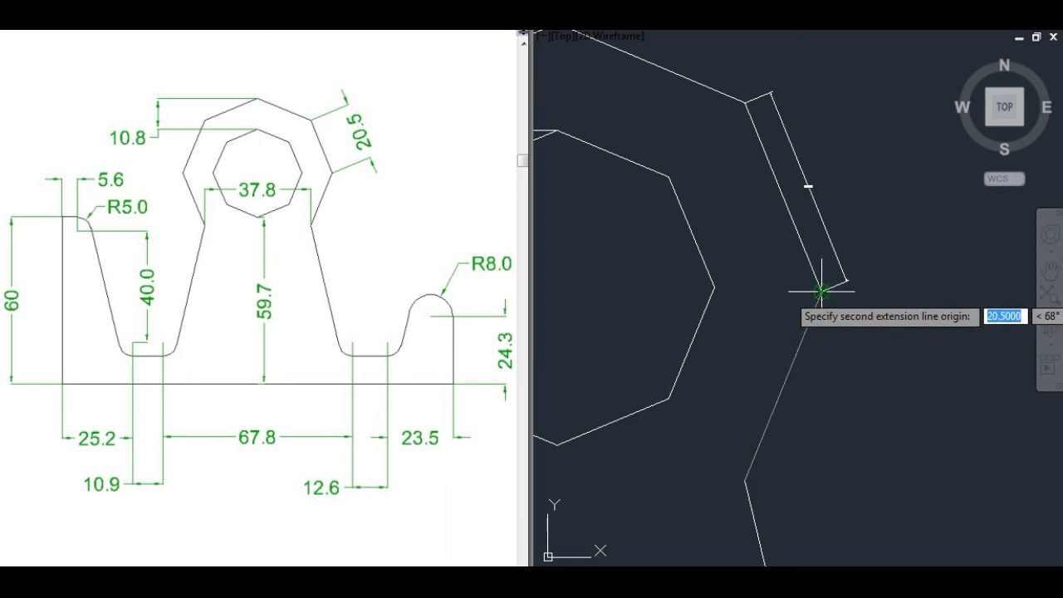
click(821, 292)
scroll(814, 382, up, 5)
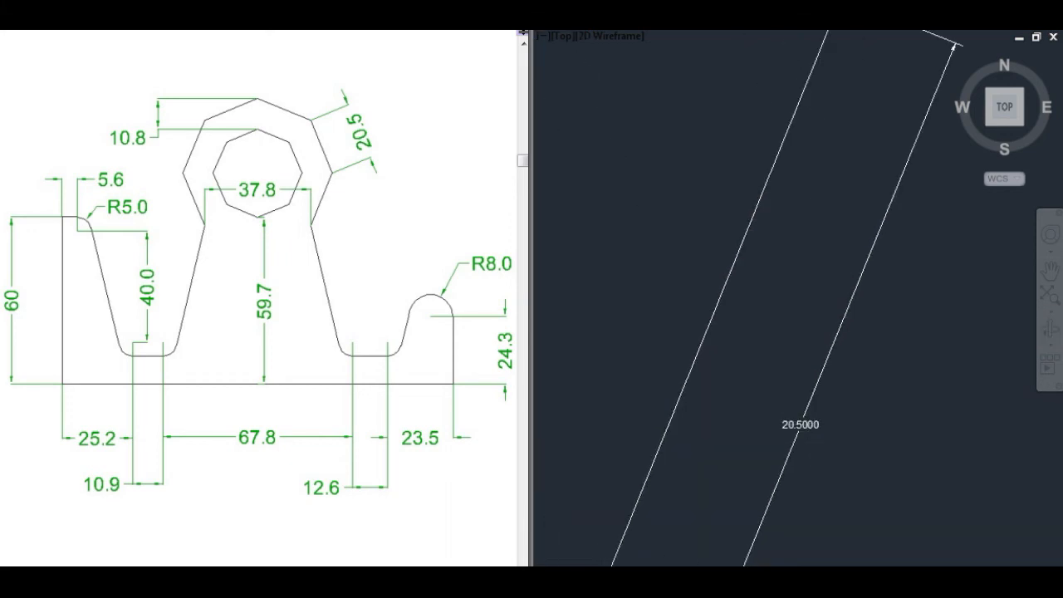
click(802, 457)
scroll(807, 456, down, 5)
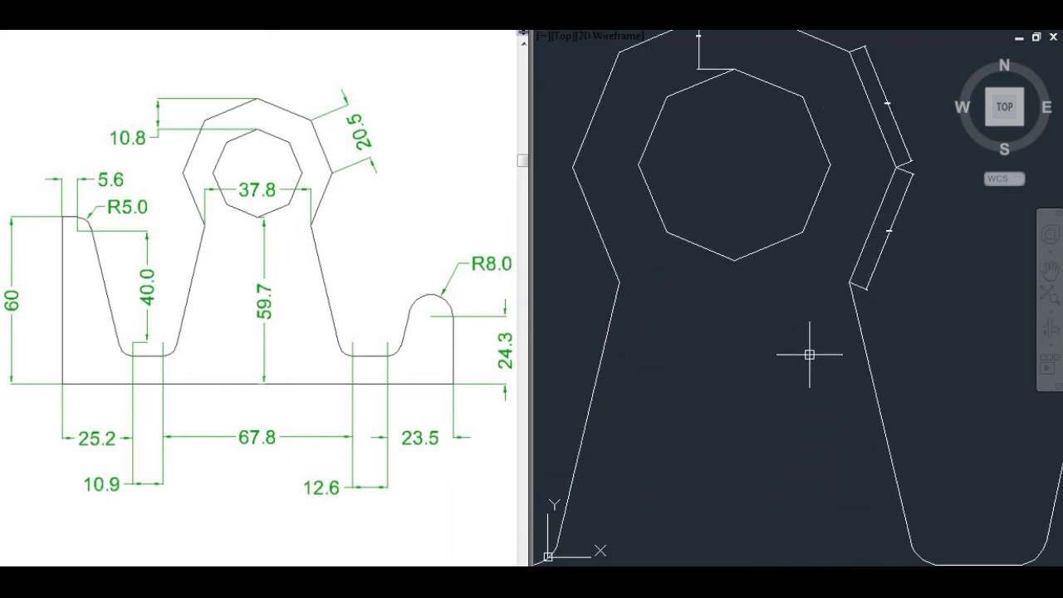
Add a vertical aligned dimension from the inner octagon's lowest vertex down to the base line
middle_drag(760, 383, 748, 328)
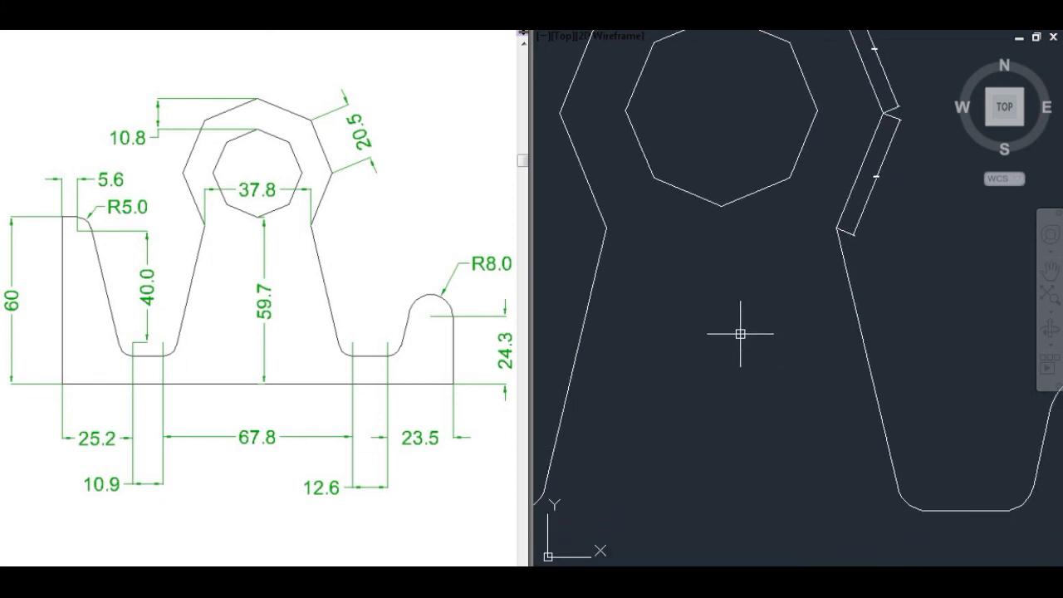
middle_drag(732, 272, 732, 308)
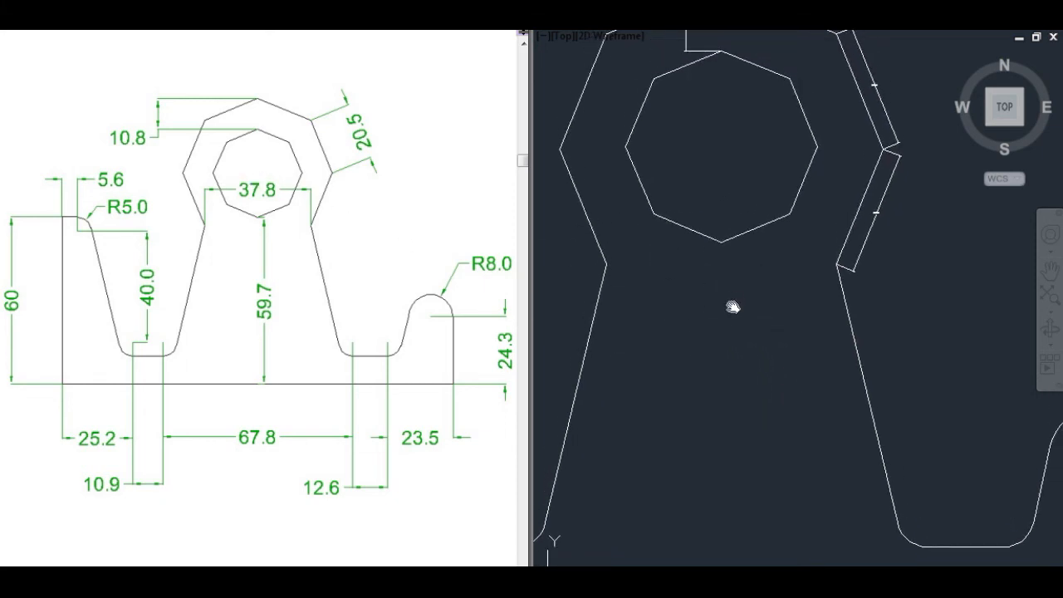
middle_drag(731, 350, 739, 310)
key(Return)
click(729, 202)
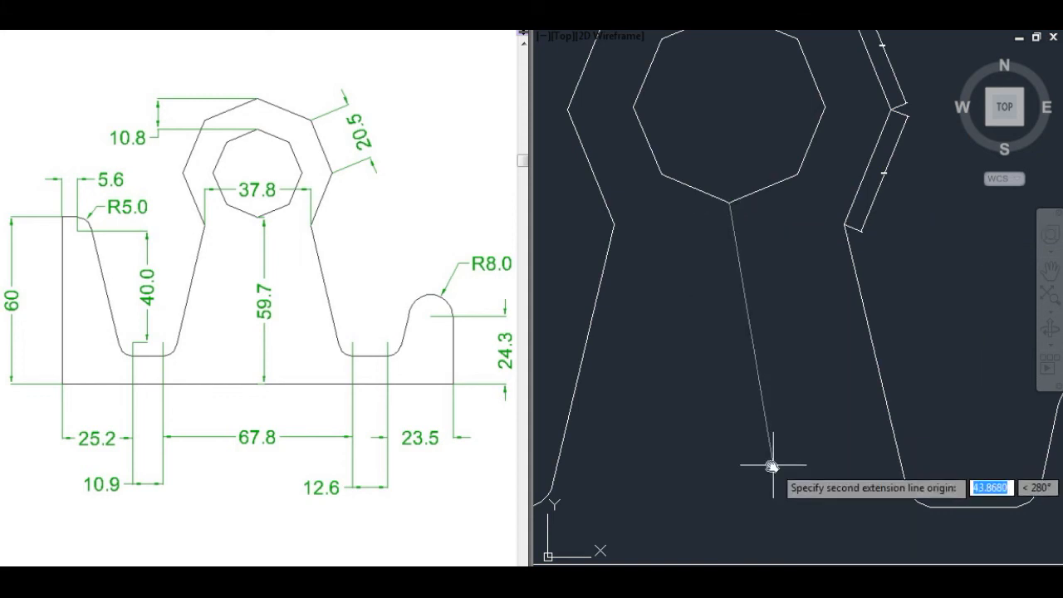
middle_drag(764, 423, 752, 316)
click(723, 457)
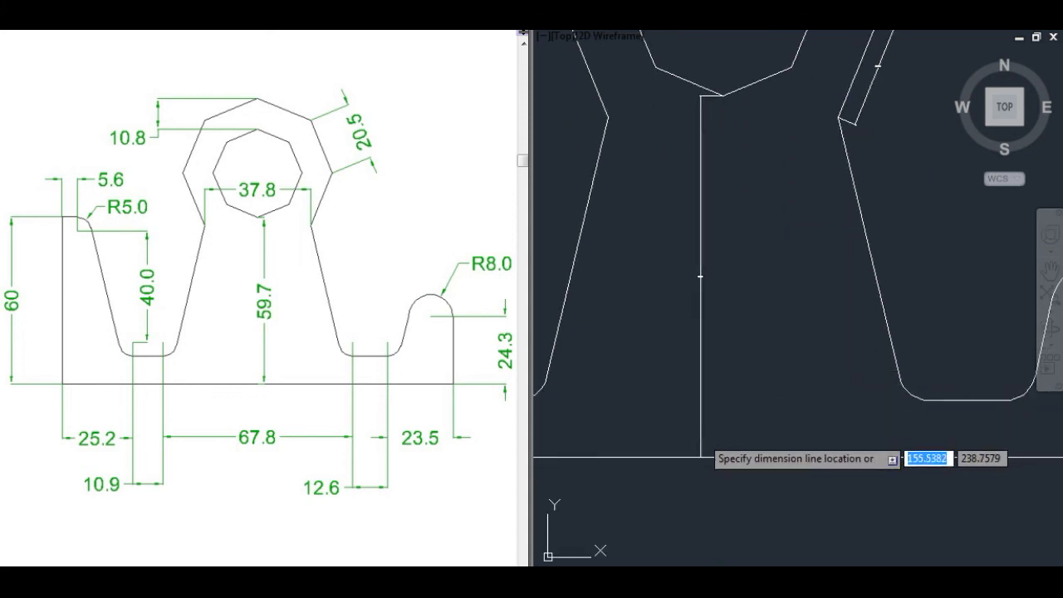
click(700, 439)
scroll(708, 279, up, 5)
scroll(668, 292, up, 2)
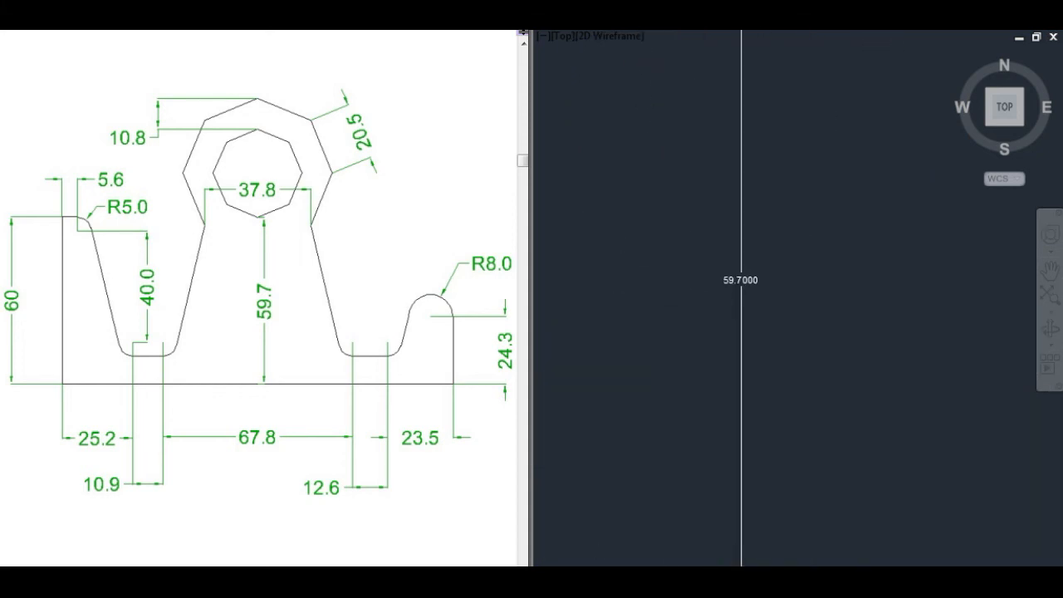
scroll(765, 341, down, 7)
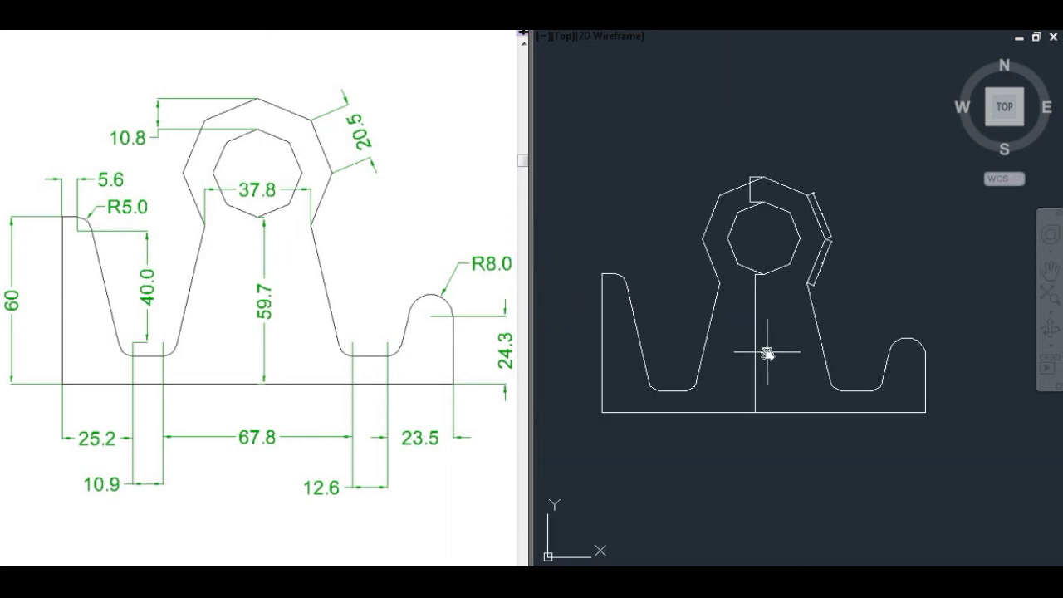
Delete all the check dimensions around the octagons and above the base line, leaving only the profile geometry
middle_drag(768, 353, 772, 373)
click(773, 374)
click(739, 325)
click(864, 271)
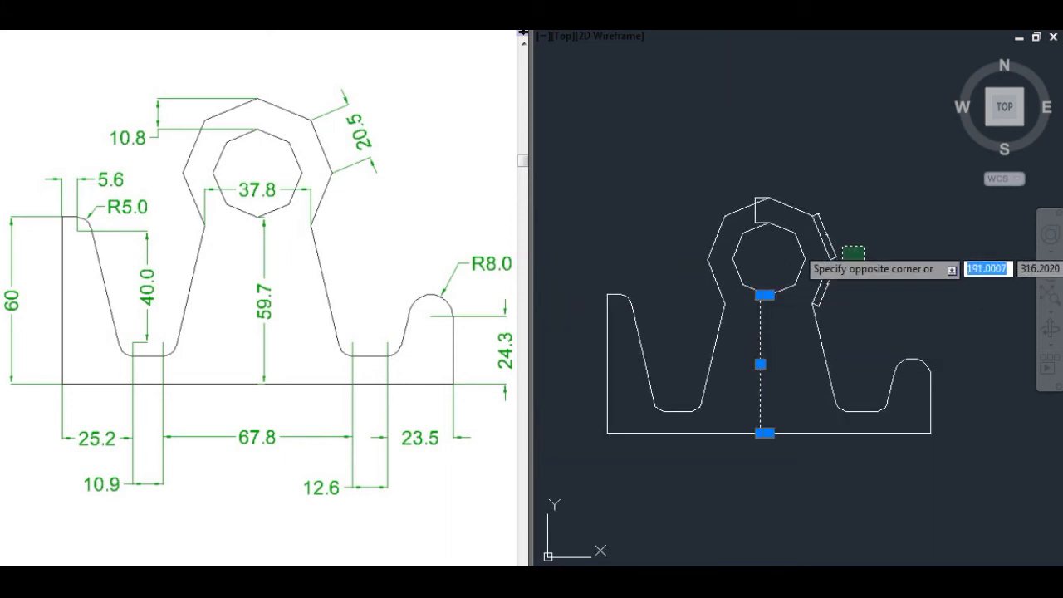
click(828, 236)
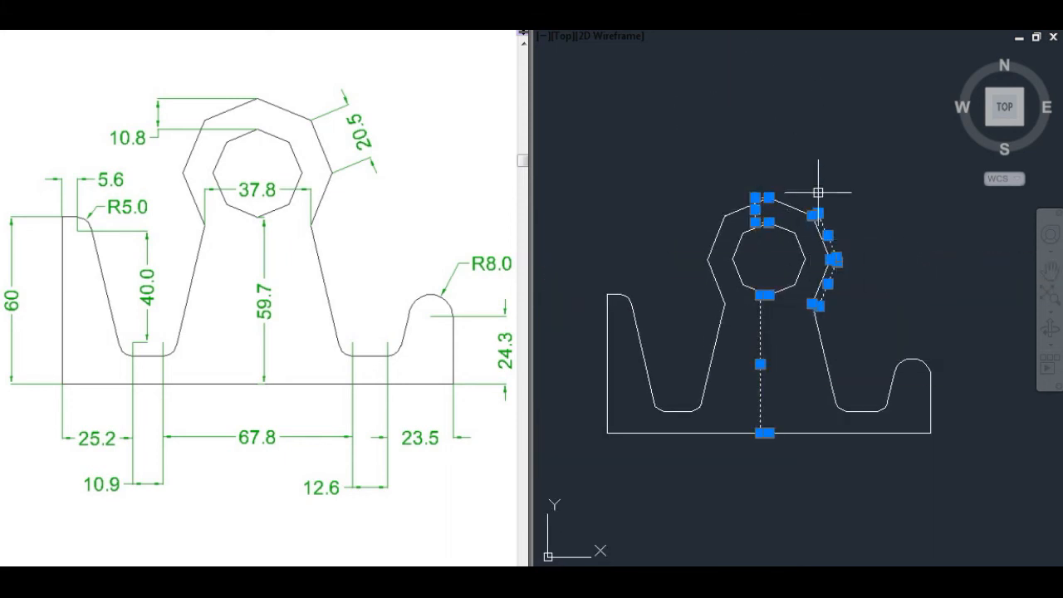
key(Delete)
middle_drag(876, 301, 883, 304)
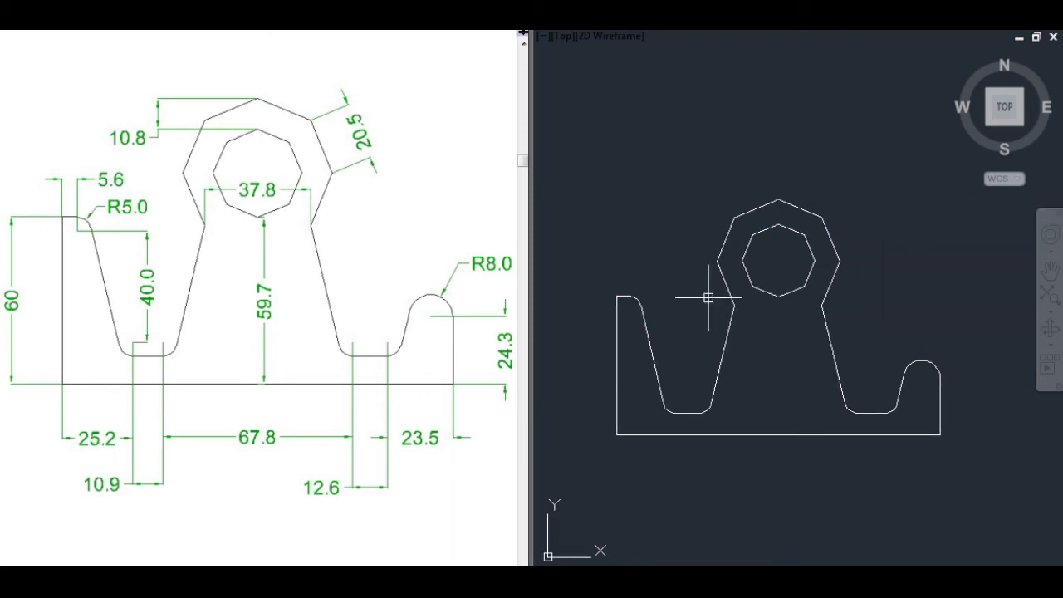
Move the reference document to its undimensioned drawing and compare the finished profile with it
click(416, 319)
drag(440, 336, 204, 352)
mouse_move(453, 354)
mouse_down()
mouse_move(354, 358)
mouse_move(202, 390)
mouse_up()
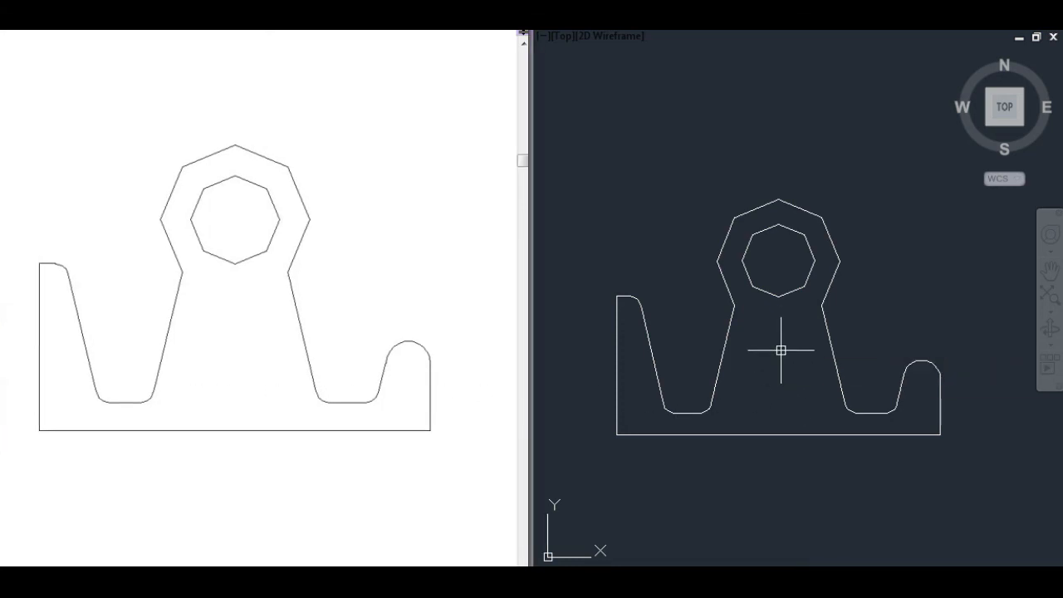
middle_drag(781, 349, 786, 318)
scroll(788, 328, up, 2)
scroll(787, 328, down, 2)
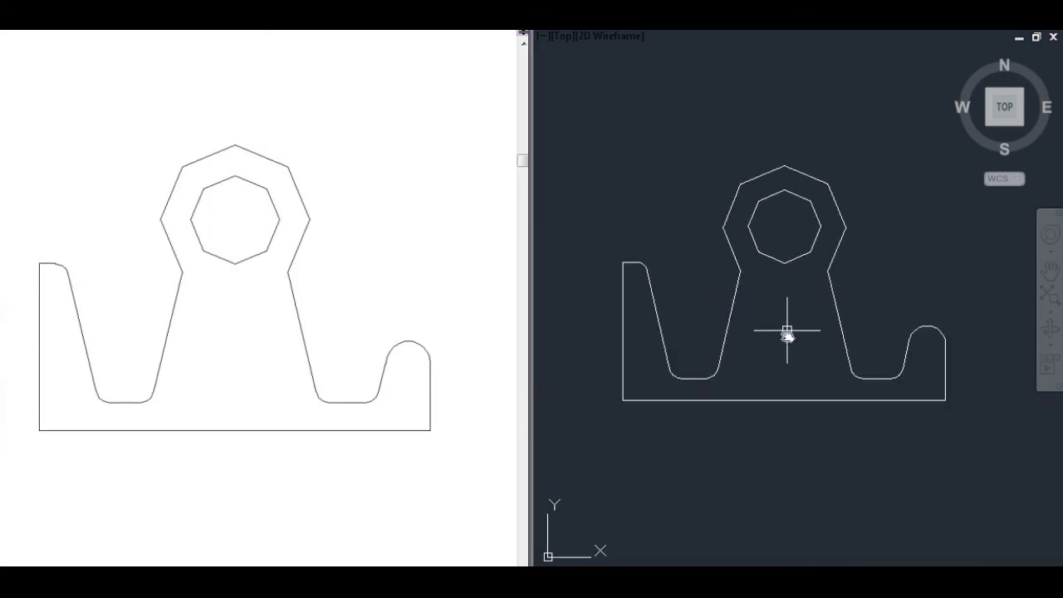